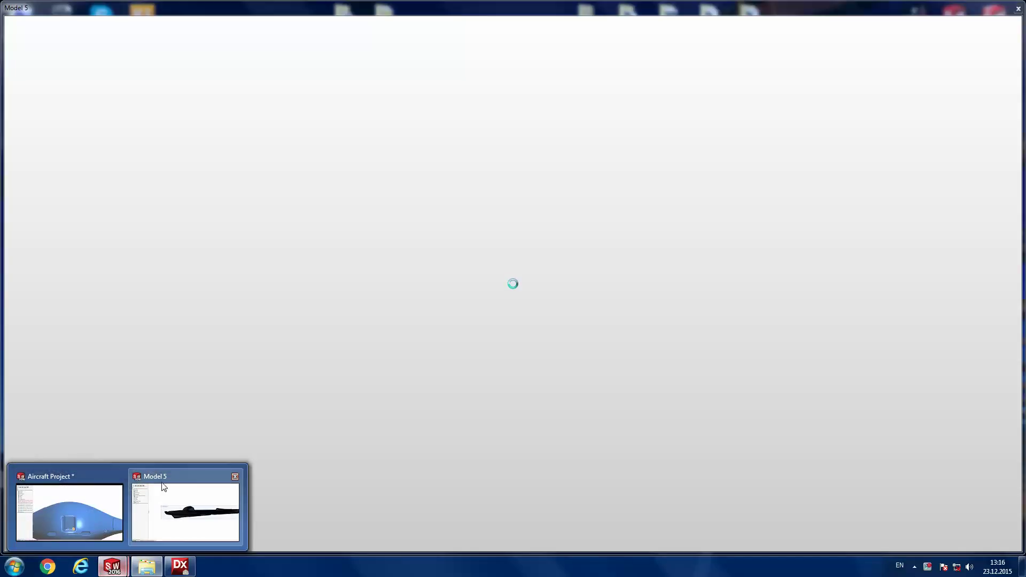
- Switch from Windows Explorer to the SOLIDWORKS 2016 window showing the FUSELAGE BOTTOM part
left_click(163, 486)
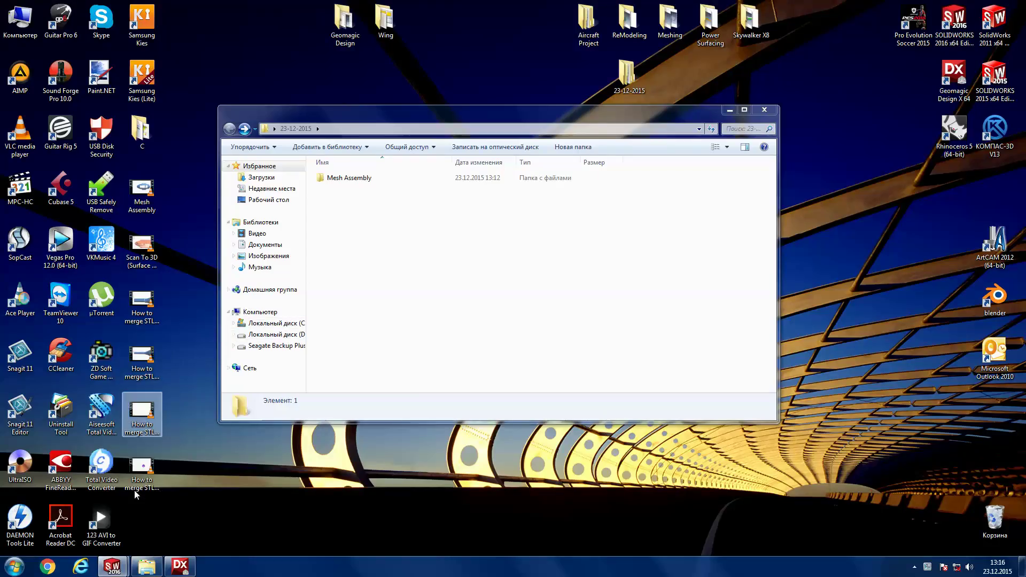
key("alt+Tab")
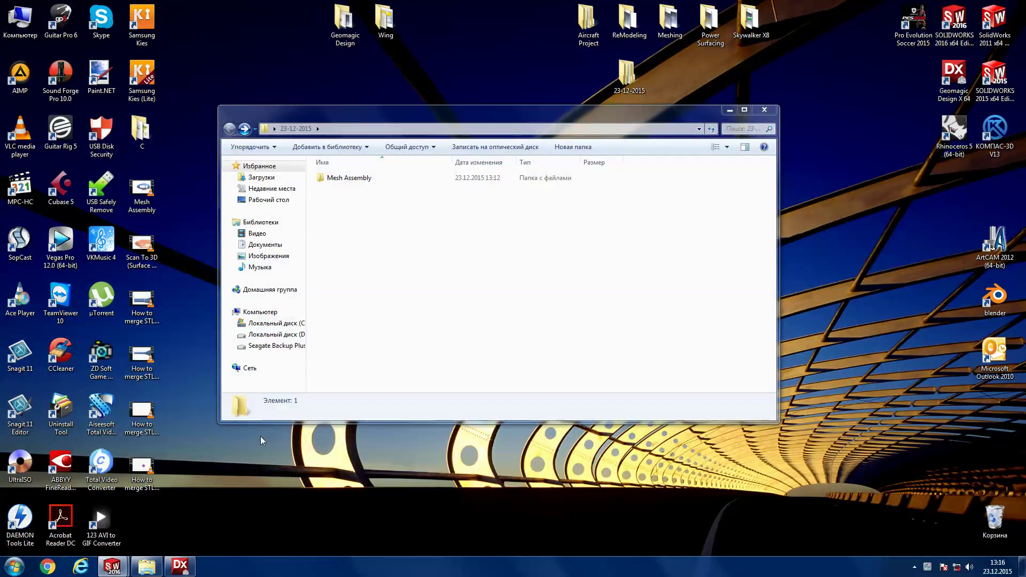
key("alt+Tab")
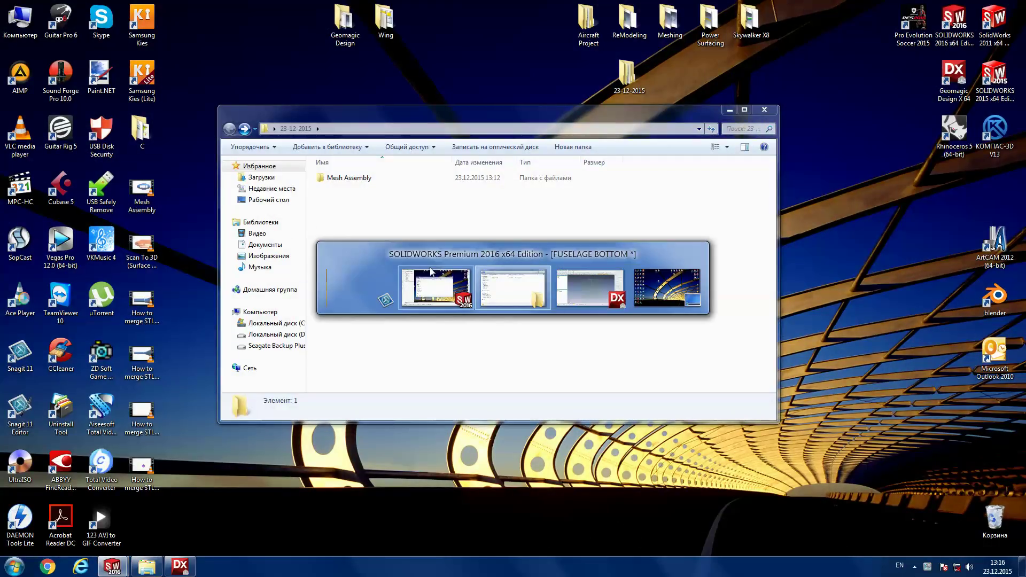
left_click(430, 272)
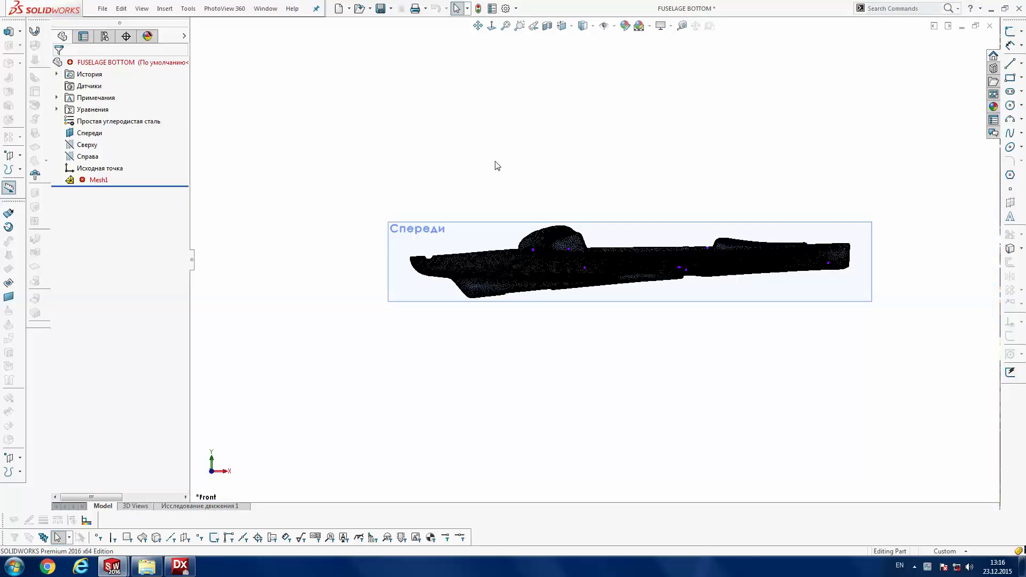
- Show the FUSELAGE BOTTOM mesh shaded in a tilted view and bring up the ScanTo3D tools
middle_click_drag(494, 166, 582, 240)
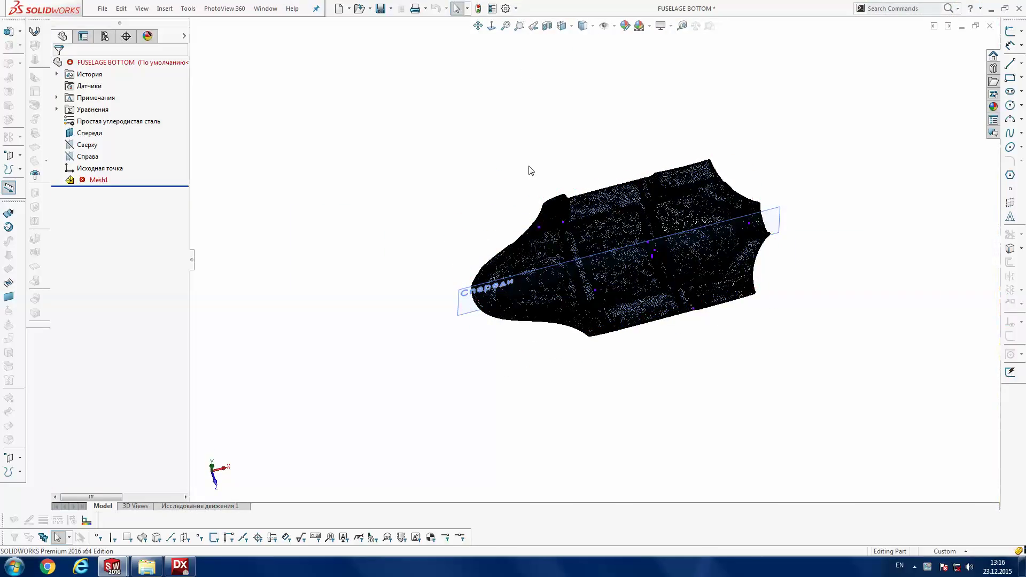
left_click(582, 26)
left_click(584, 53)
middle_click_drag(510, 199, 506, 156)
left_click(188, 9)
mouse_move(210, 72)
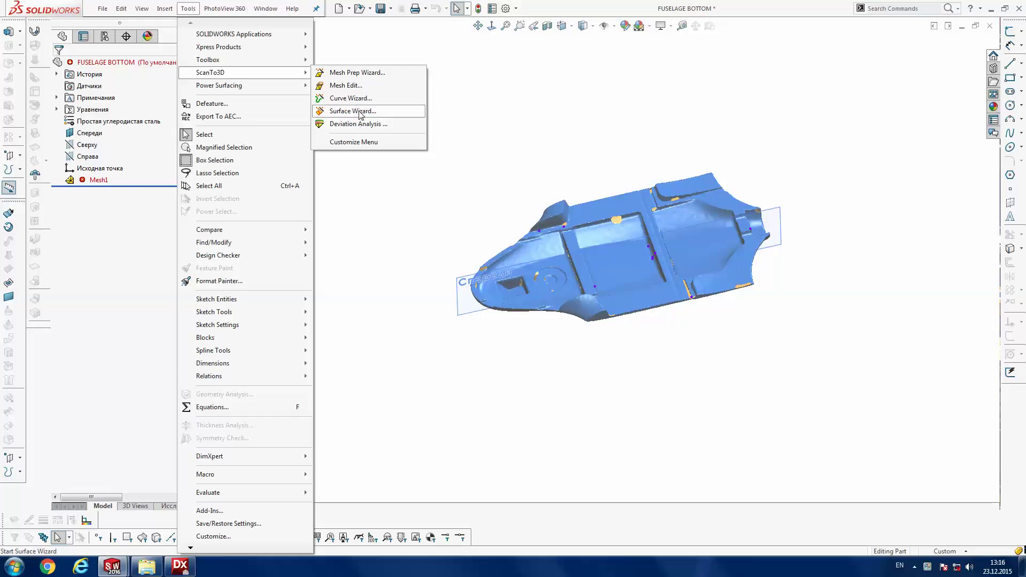
- Run Mesh Prep Wizard on Mesh1, advancing past orientation, noise, extraneous data and simplification
left_click(331, 73)
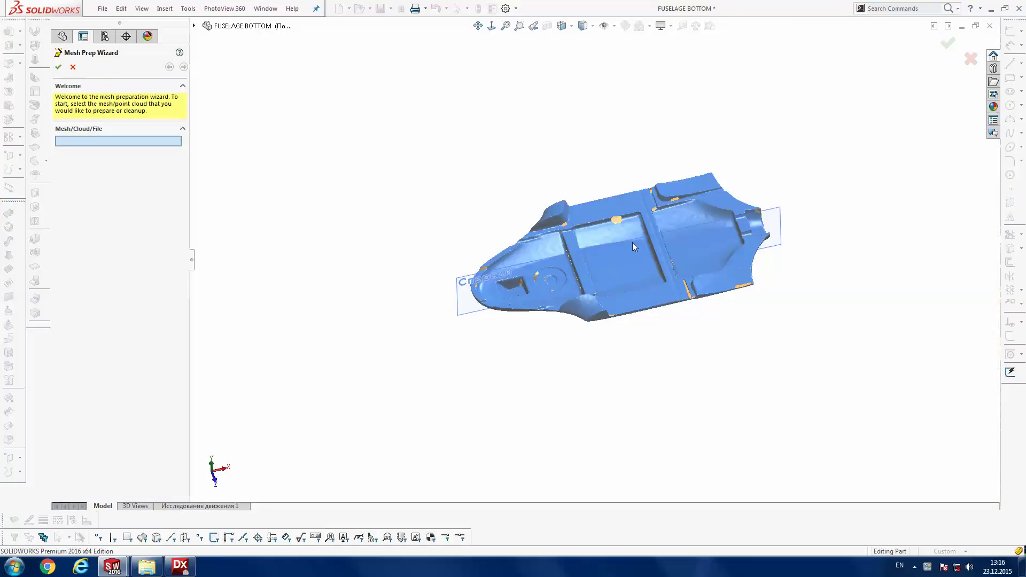
left_click(537, 251)
left_click(183, 66)
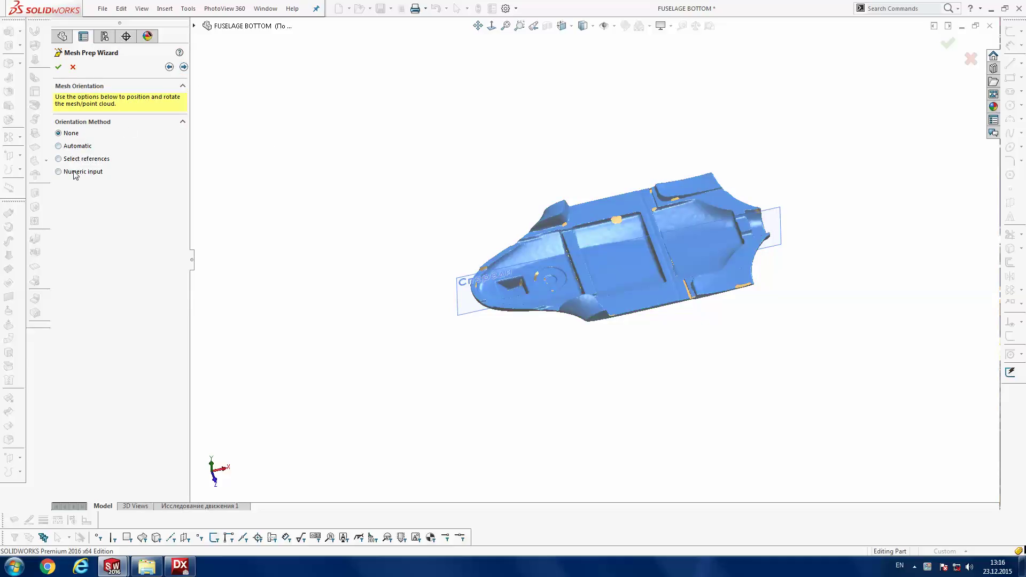
left_click(183, 67)
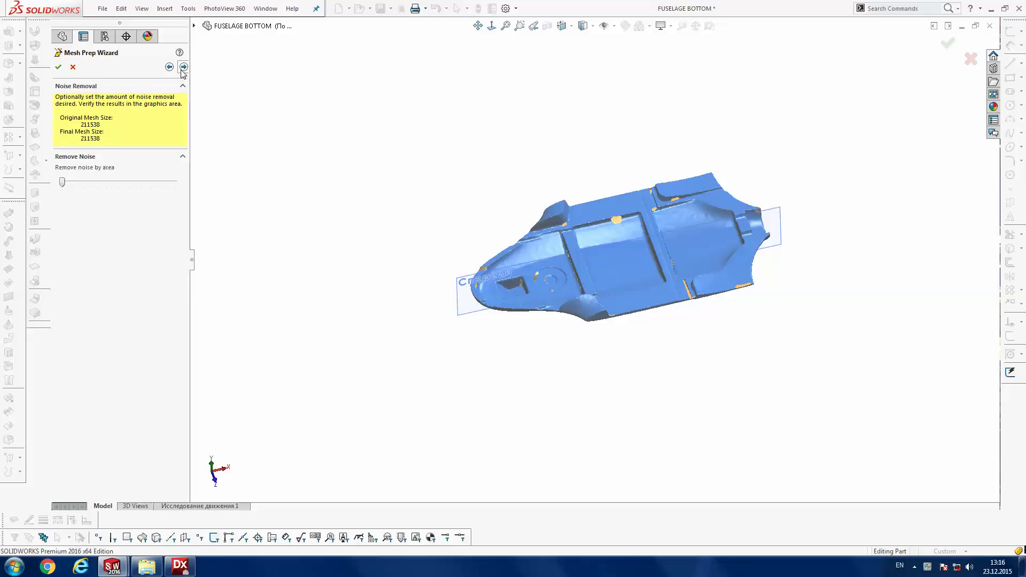
left_click(183, 67)
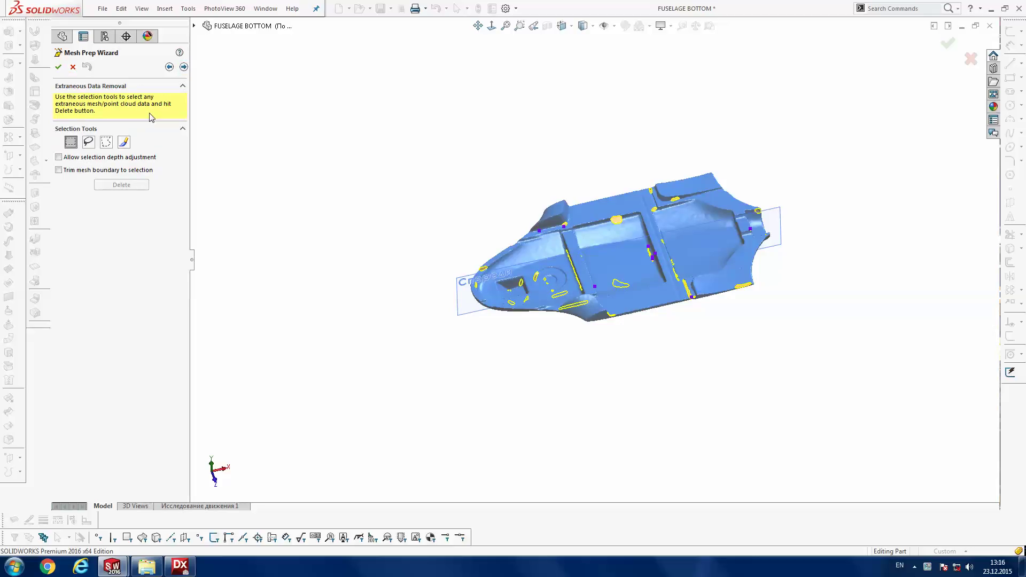
left_click(183, 67)
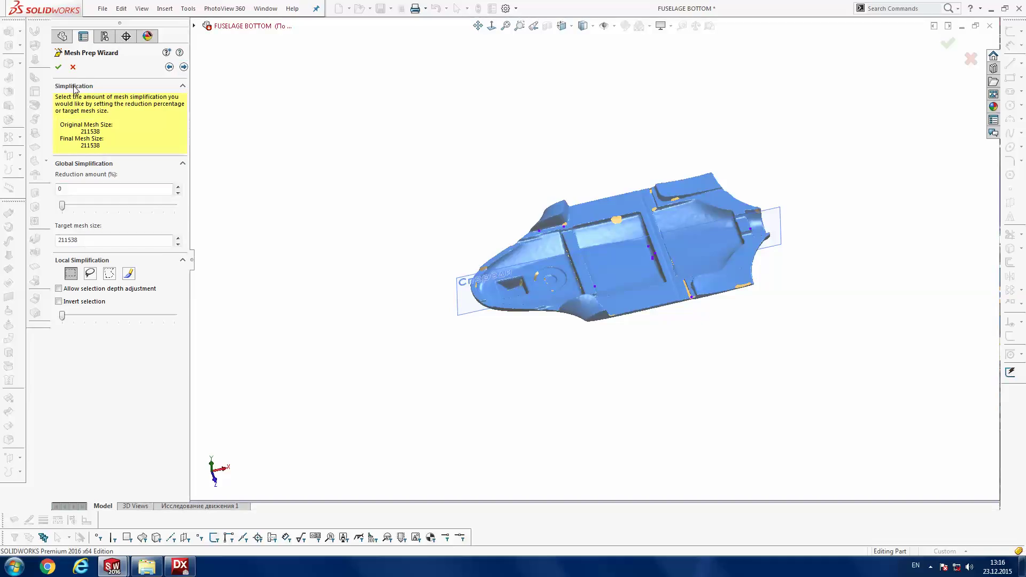
left_click(183, 67)
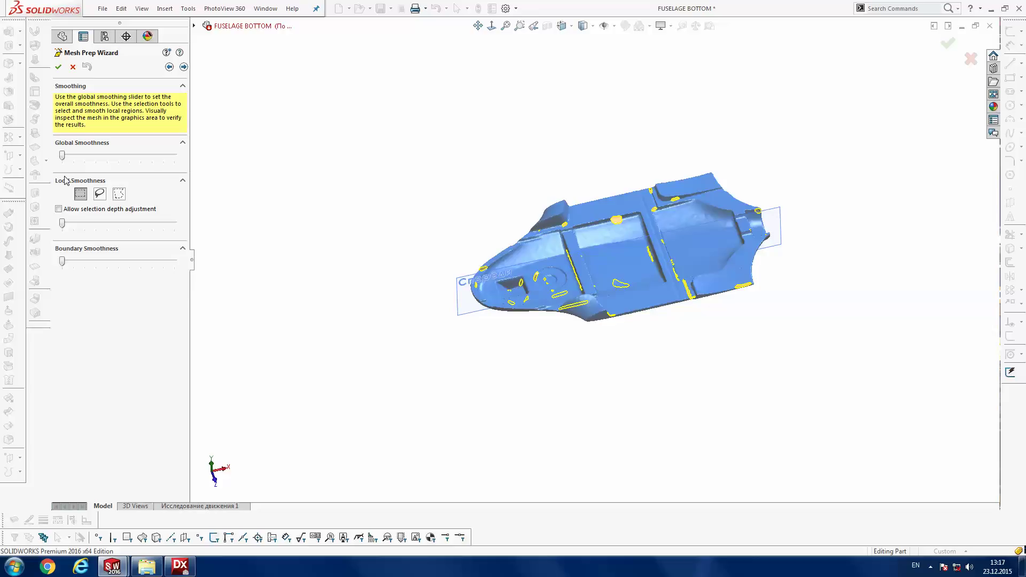
- Set Global Smoothness to maximum and inspect the fuselage surface
left_click_drag(63, 162, 180, 161)
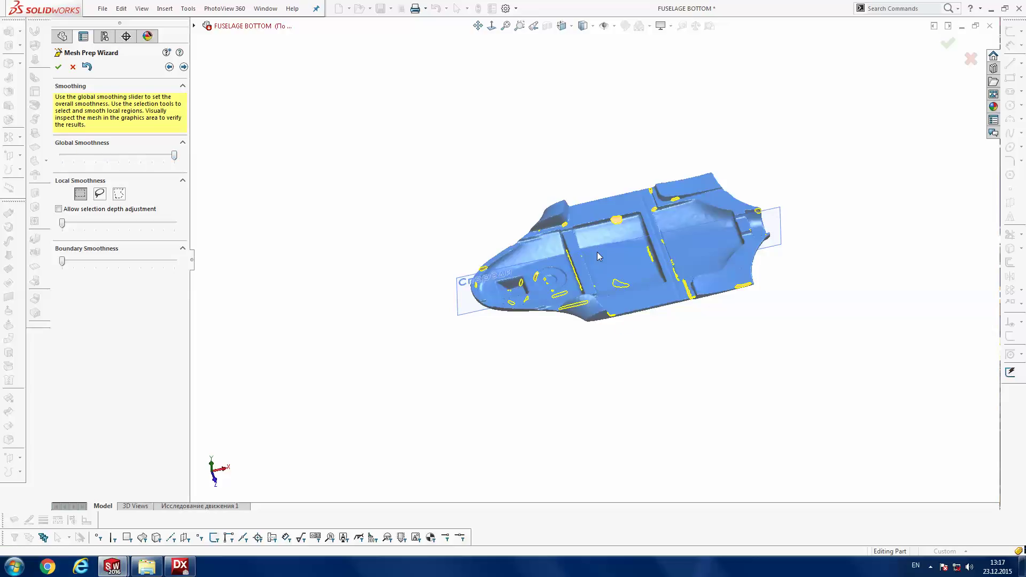
scroll(597, 256, "down", 3)
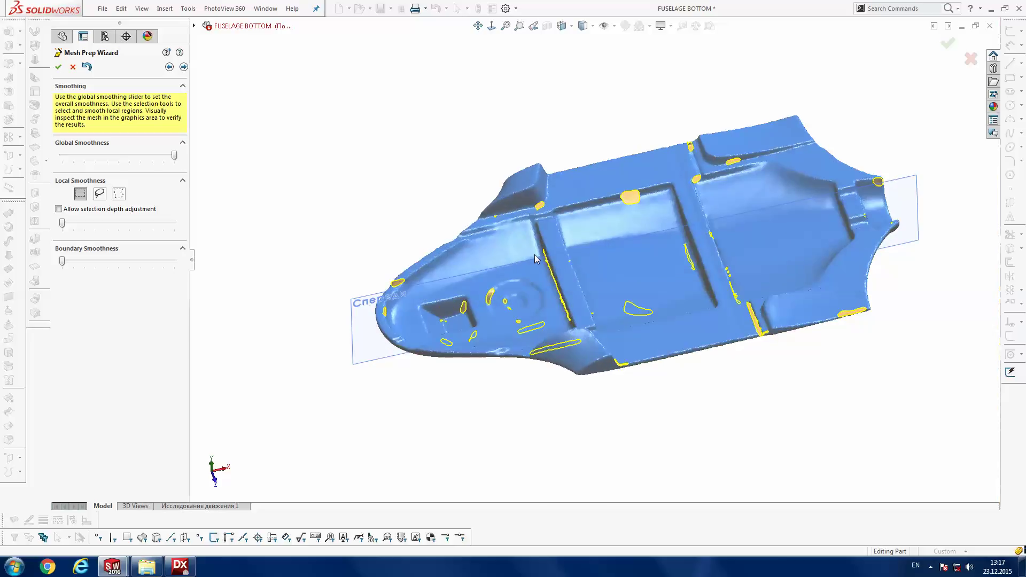
scroll(536, 259, "down", 2)
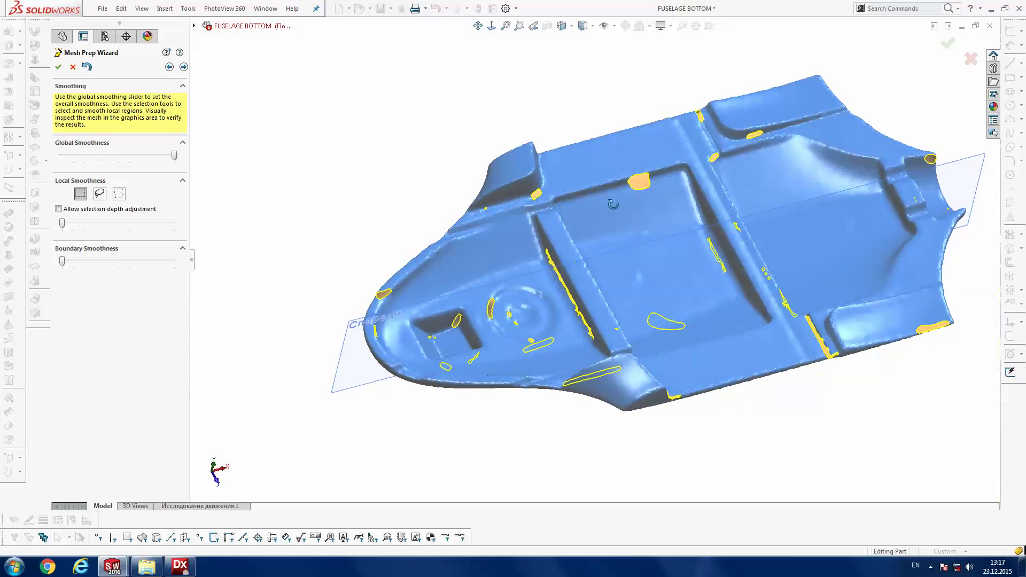
mouse_move(612, 200)
middle_mouse_down()
mouse_move(678, 347)
mouse_move(614, 193)
middle_mouse_up()
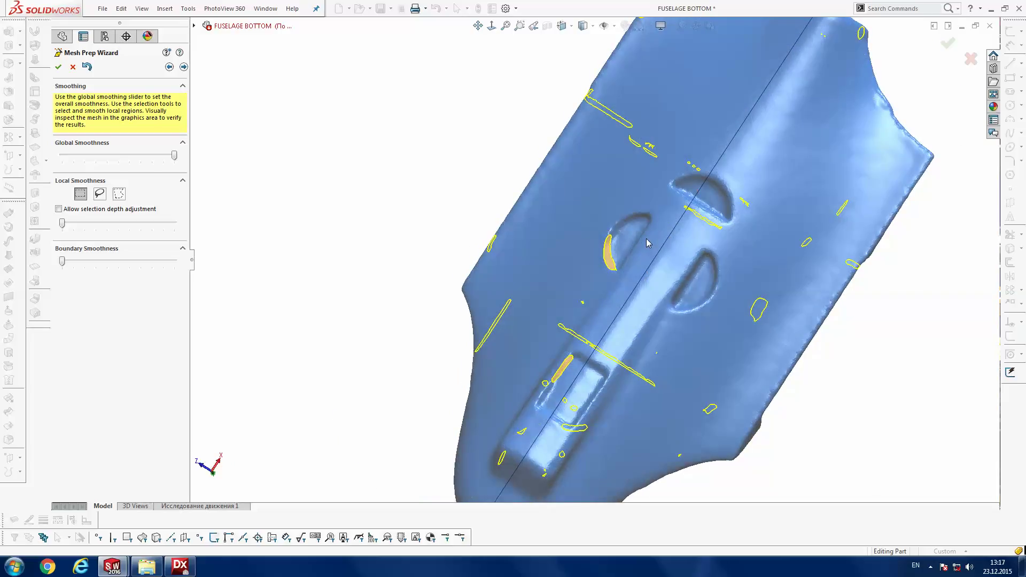
scroll(644, 238, "down", 5)
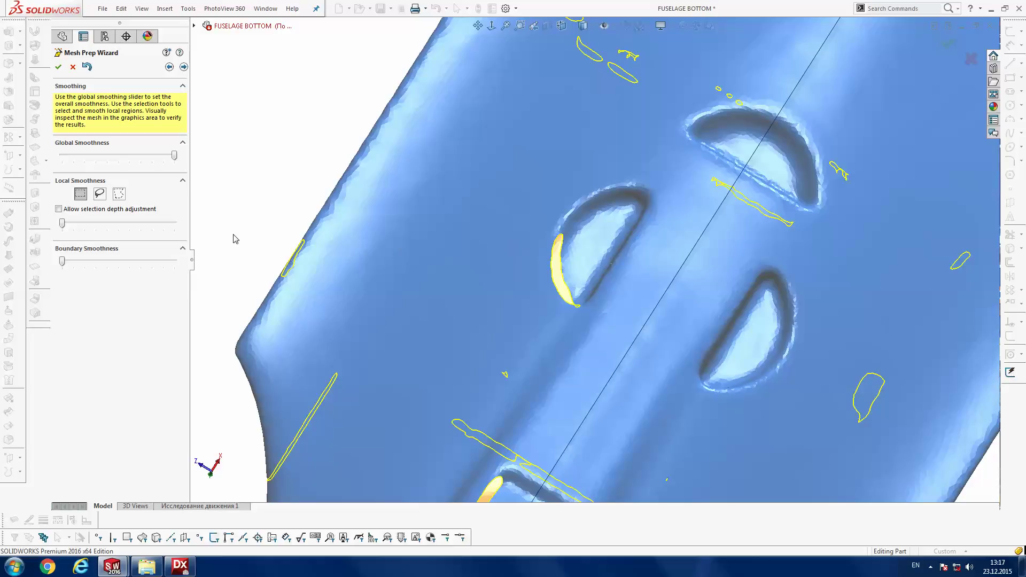
- Set Boundary Smoothness to maximum with Local Smoothness at zero, and accept the smoothing
left_click_drag(63, 261, 174, 261)
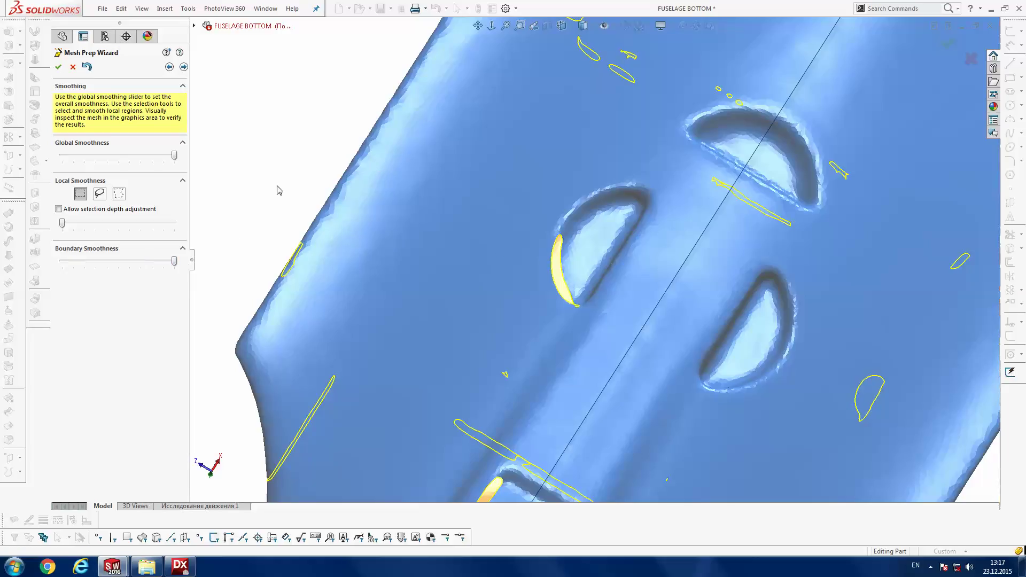
key("z")
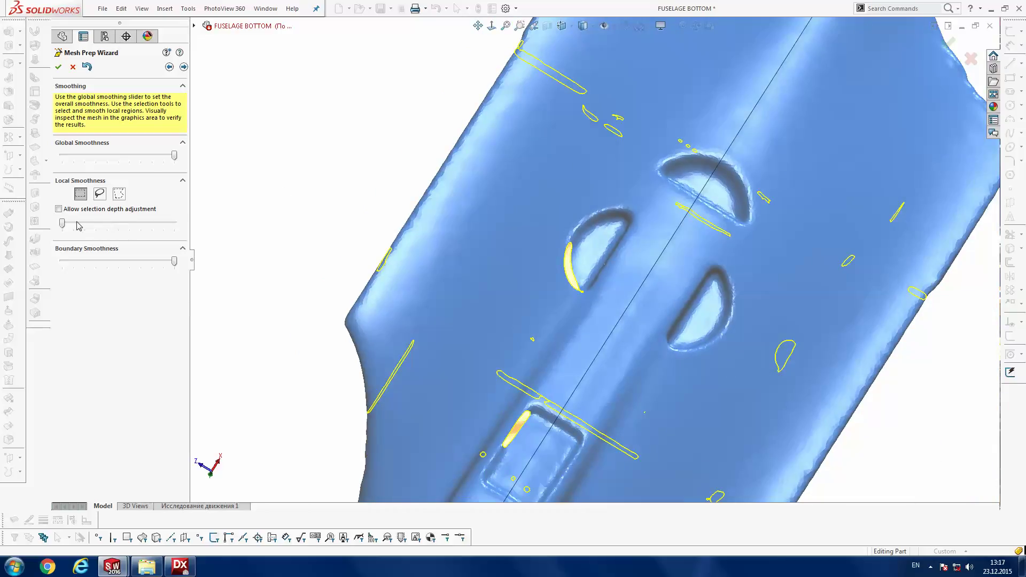
left_click_drag(62, 224, 174, 223)
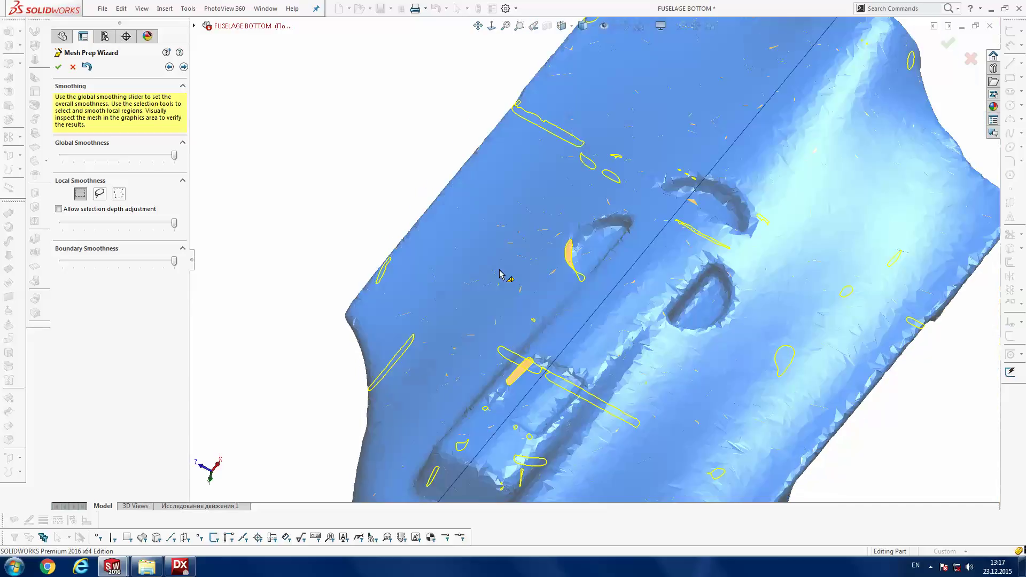
middle_click_drag(499, 268, 492, 275)
key("z")
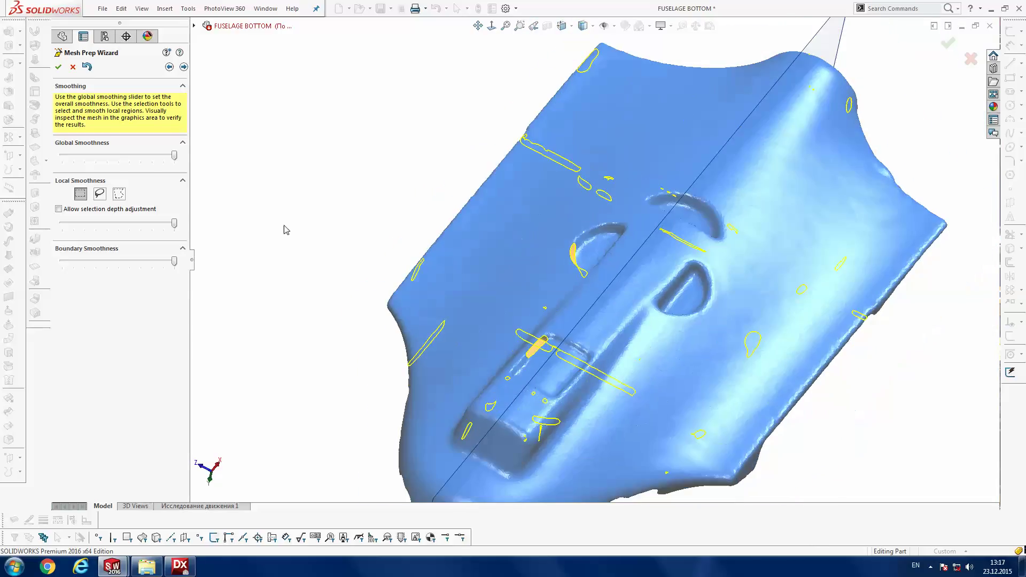
key("z")
left_click_drag(172, 227, 56, 227)
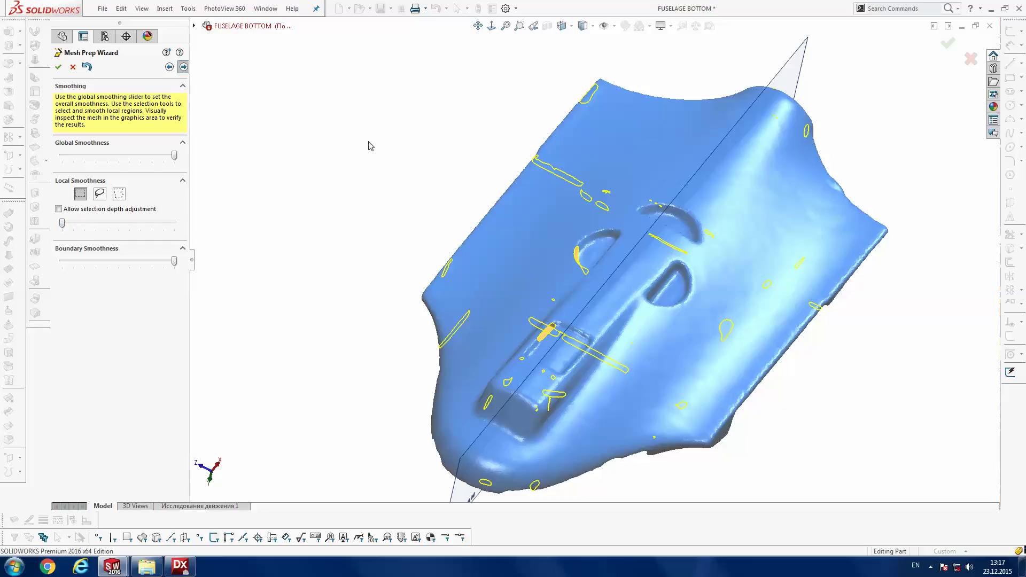
left_click(183, 68)
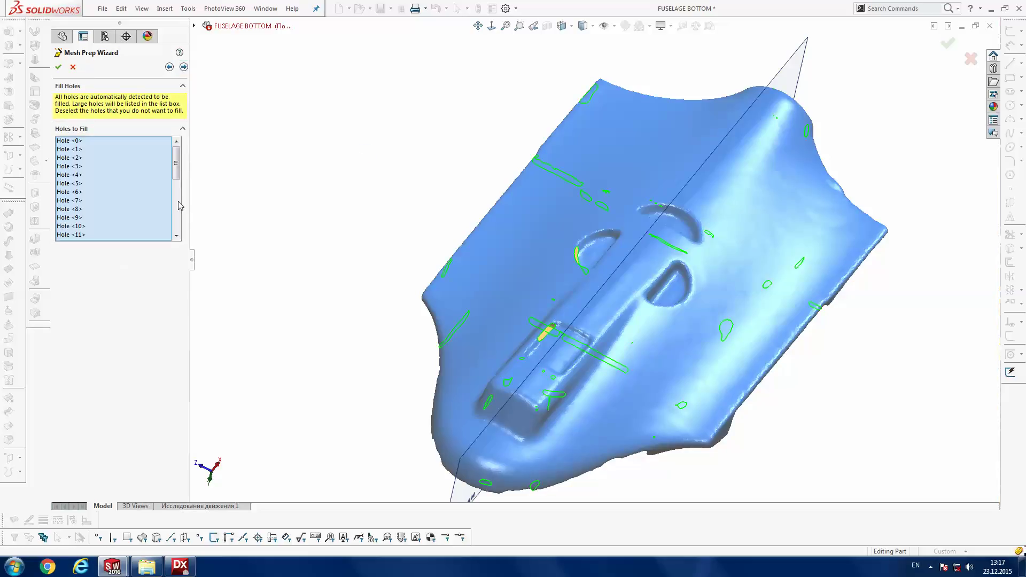
- Fill every listed hole in the fuselage mesh and complete Mesh Prep to reach the Surface Wizard
mouse_move(530, 268)
middle_mouse_down()
mouse_move(652, 312)
mouse_move(708, 254)
middle_mouse_up()
mouse_move(675, 298)
middle_mouse_down()
mouse_move(633, 241)
mouse_move(483, 263)
middle_mouse_up()
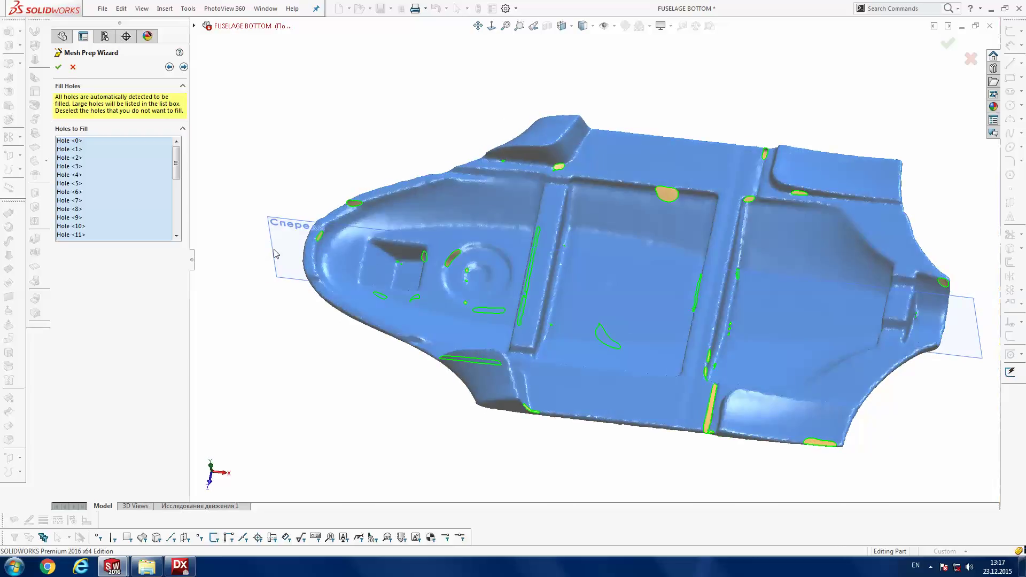
left_click(182, 67)
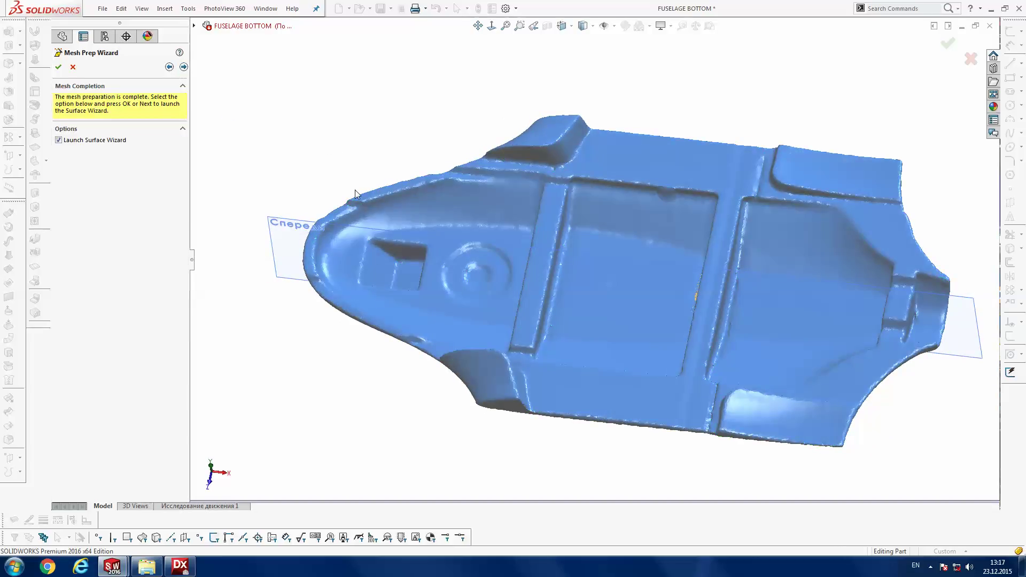
mouse_move(498, 323)
middle_mouse_down()
mouse_move(546, 220)
mouse_move(661, 239)
mouse_move(547, 318)
middle_mouse_up()
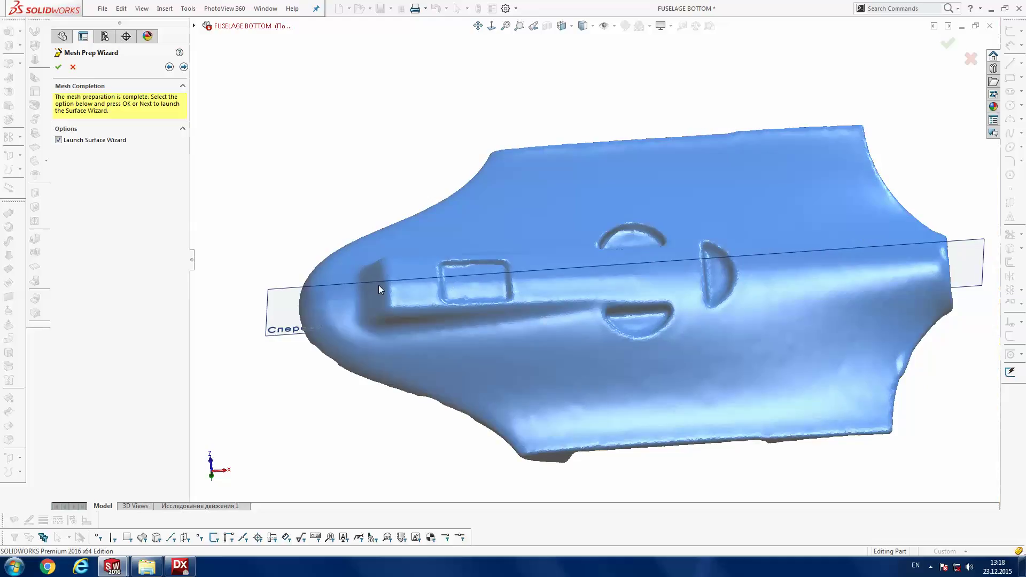
left_click(184, 67)
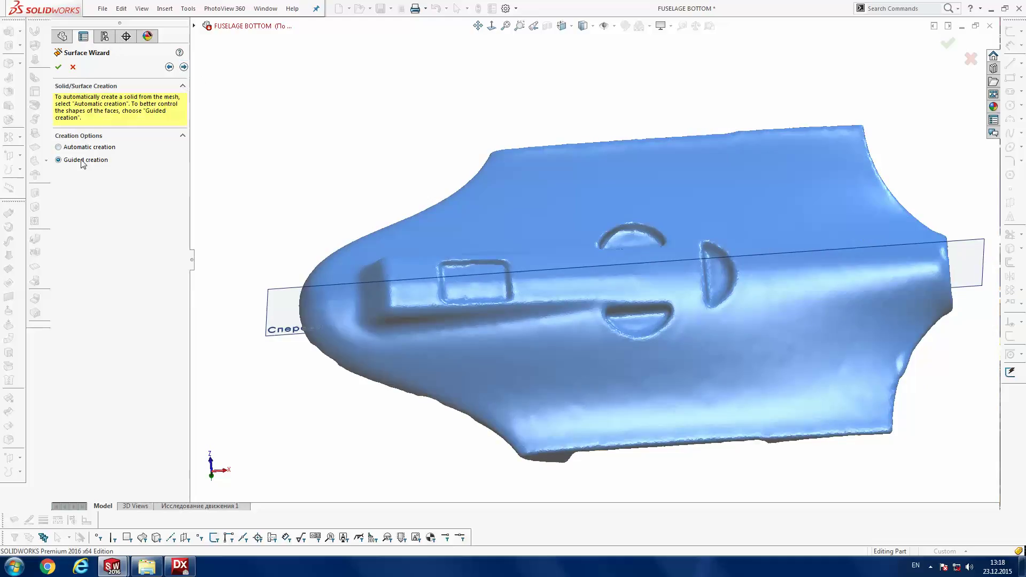
- Accept the surface options, then Save As into 23-12-2015 as ScanTo3D (*.stl)
left_click(58, 67)
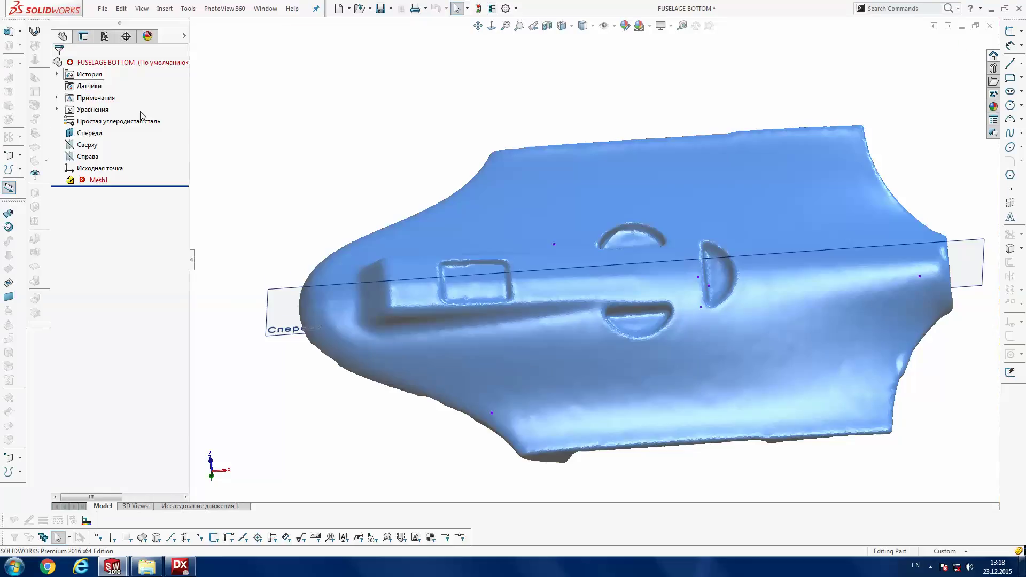
mouse_move(432, 237)
middle_mouse_down()
mouse_move(485, 423)
mouse_move(547, 296)
mouse_move(633, 363)
mouse_move(575, 315)
middle_mouse_up()
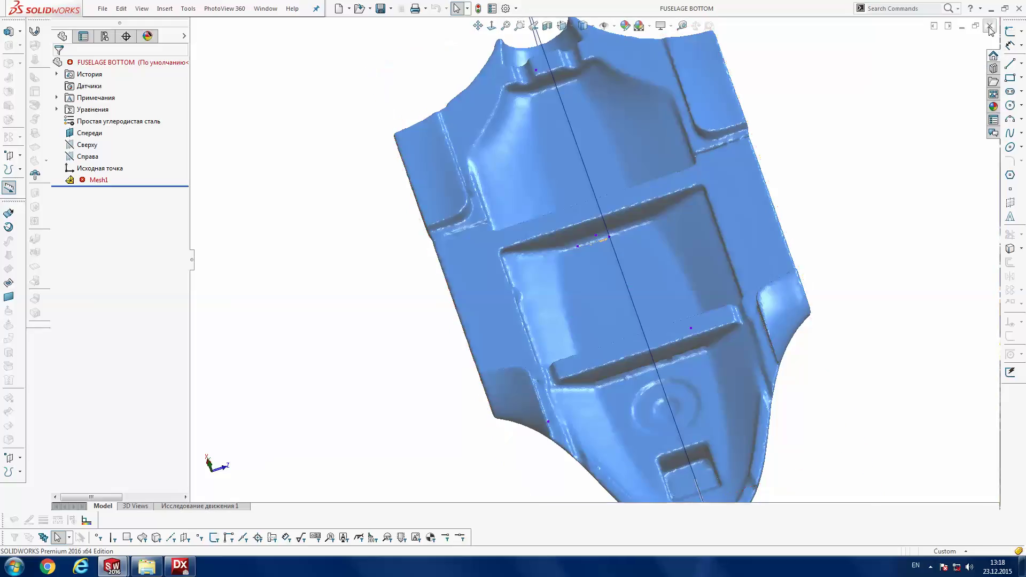
left_click(390, 8)
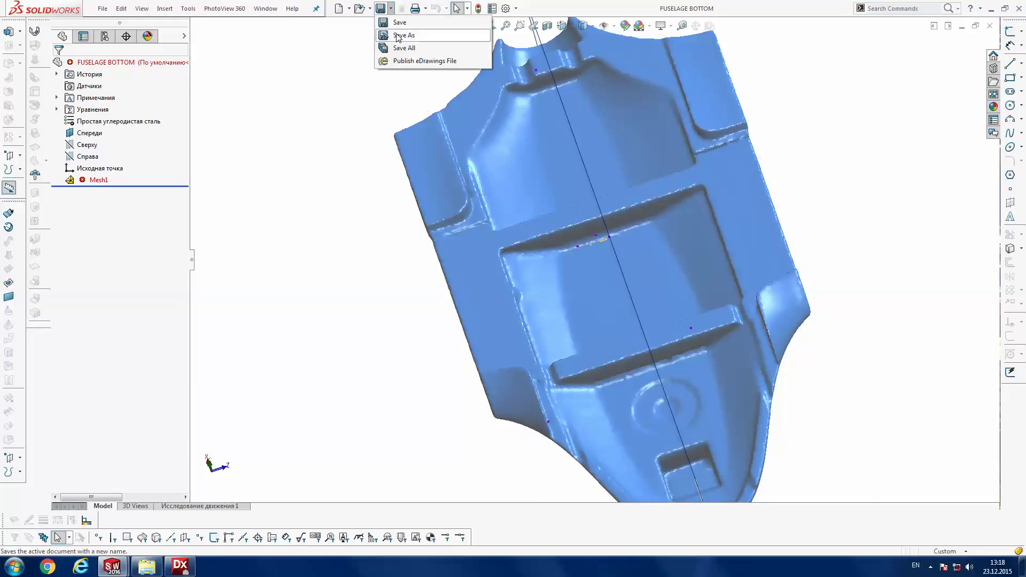
left_click(402, 30)
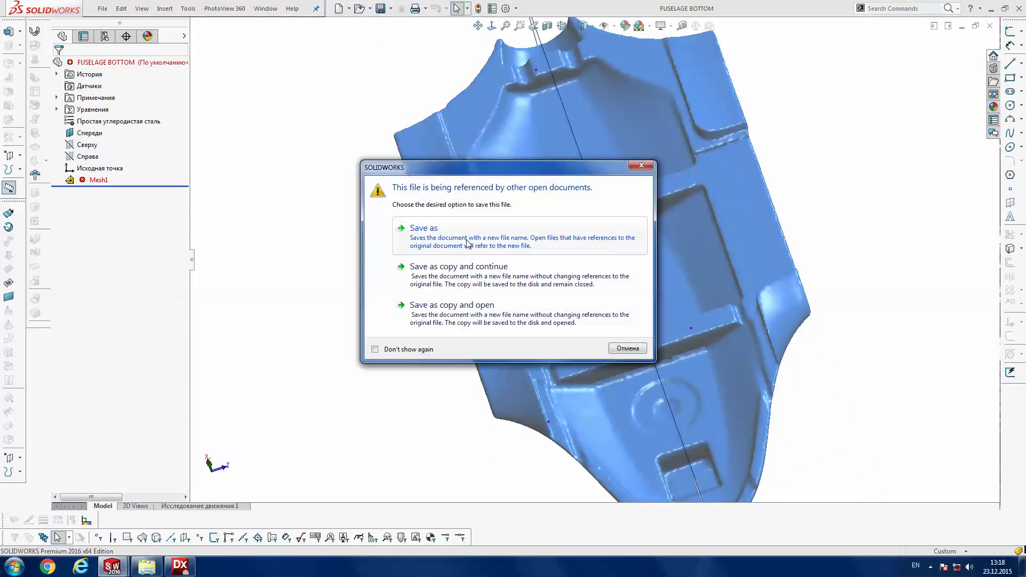
left_click(467, 241)
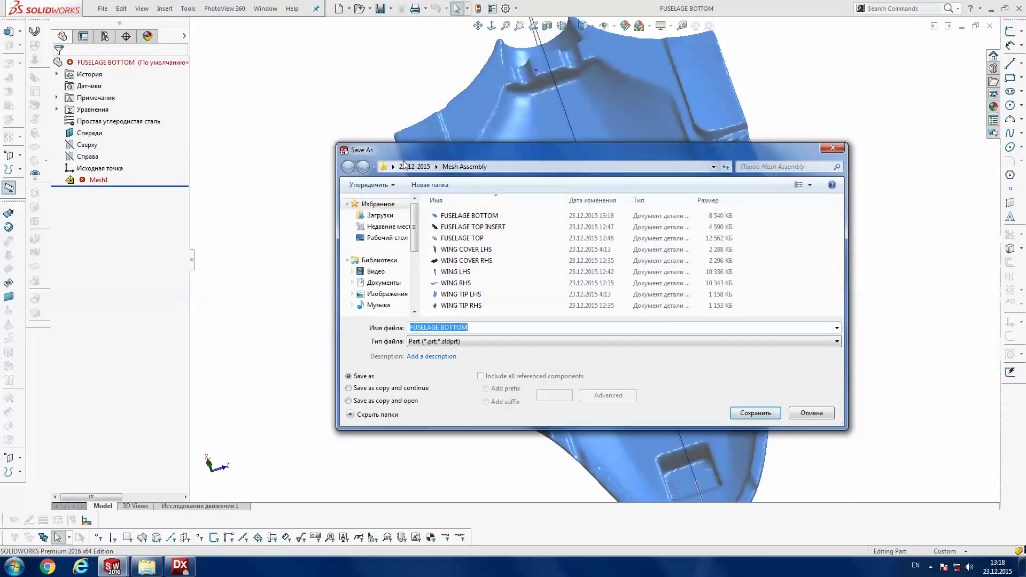
left_click(414, 166)
left_click(473, 344)
scroll(473, 342, "down", 3)
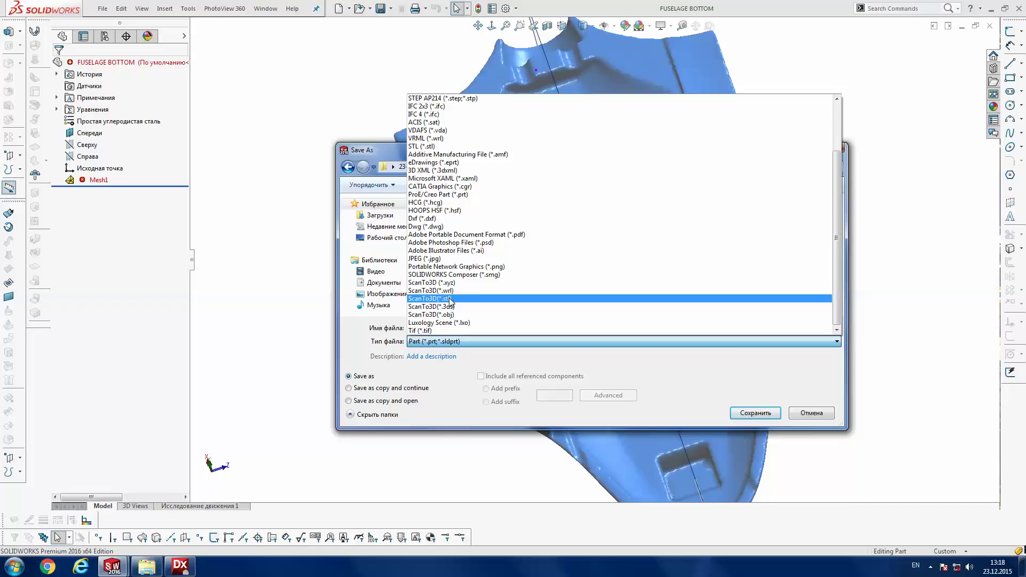
left_click(450, 298)
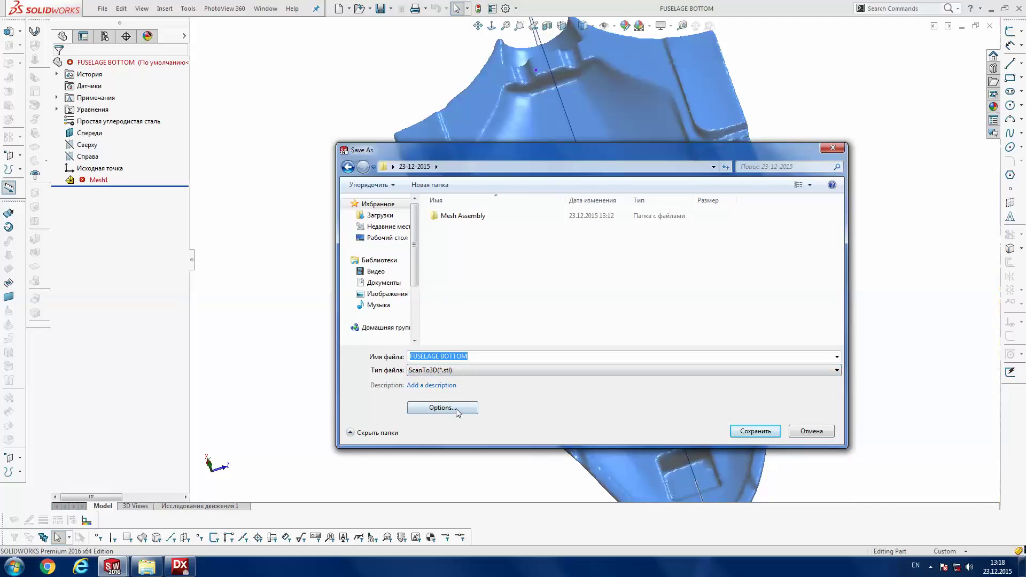
- Adjust the STL positive-space option, save the binary millimetre STL, and close FUSELAGE BOTTOM
left_click(456, 408)
left_click(195, 267)
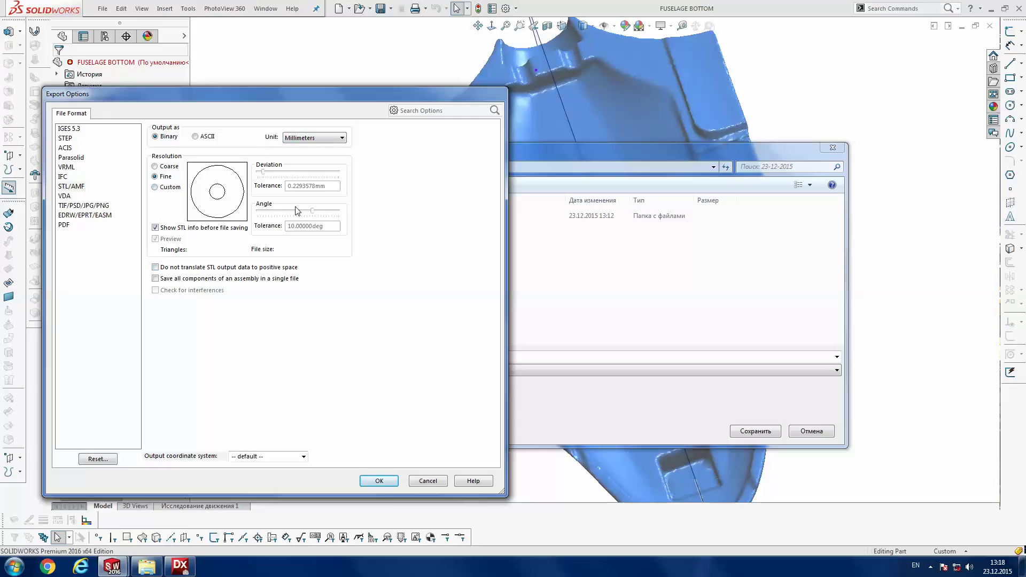
left_click(383, 486)
left_click(752, 432)
key("f")
left_click(989, 26)
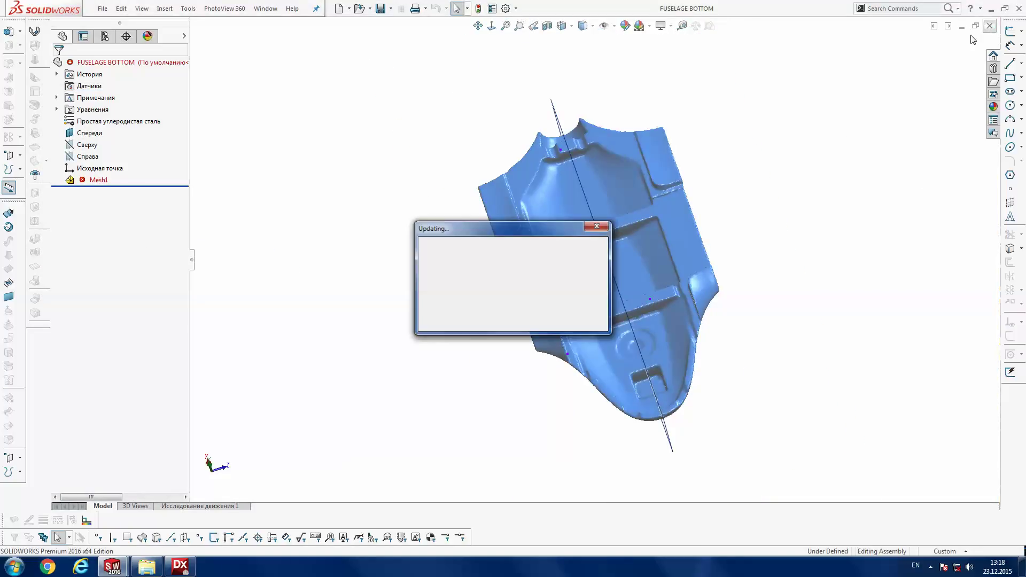
left_click(147, 567)
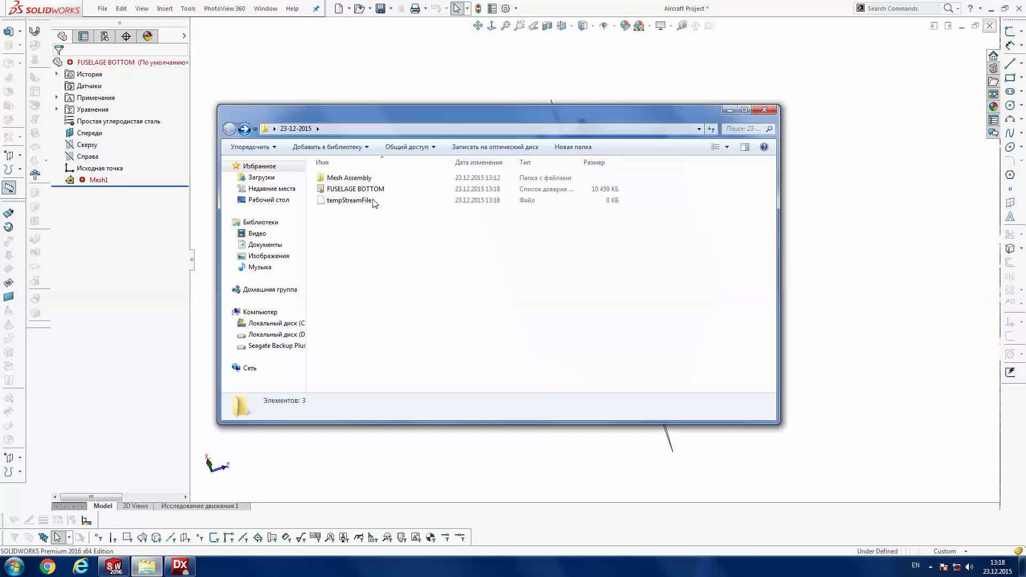
- Check the exported FUSELAGE BOTTOM STL in Explorer, then open FUSELAGE TOP from the assembly
left_click(374, 189)
left_click(835, 227)
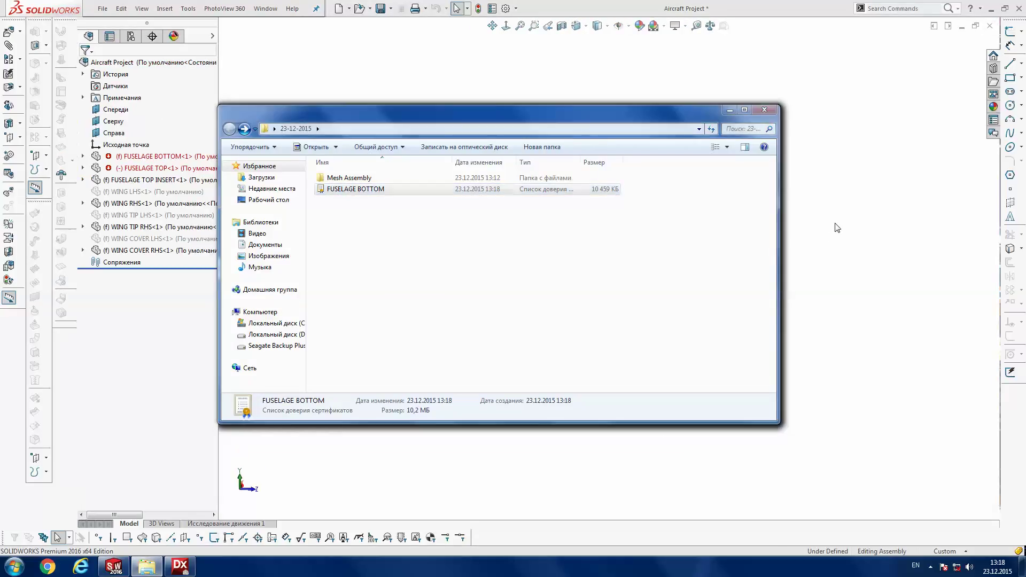
middle_click_drag(732, 249, 573, 233)
right_click(209, 169)
key("Escape")
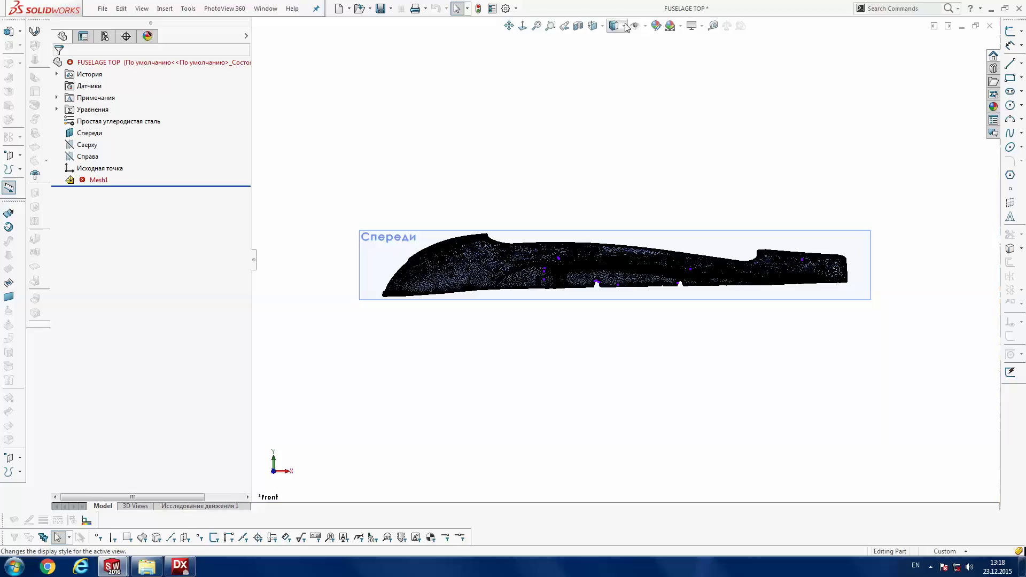
- Shade FUSELAGE TOP and run Mesh Prep Wizard on its Mesh1 through to Smoothing
left_click(619, 60)
middle_click_drag(607, 72, 604, 233)
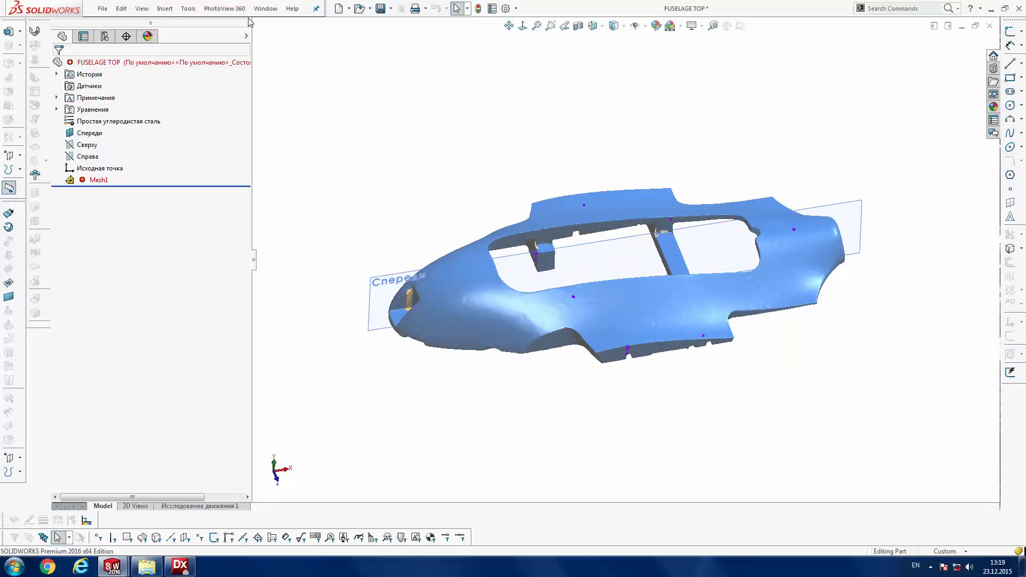
left_click(188, 9)
mouse_move(210, 72)
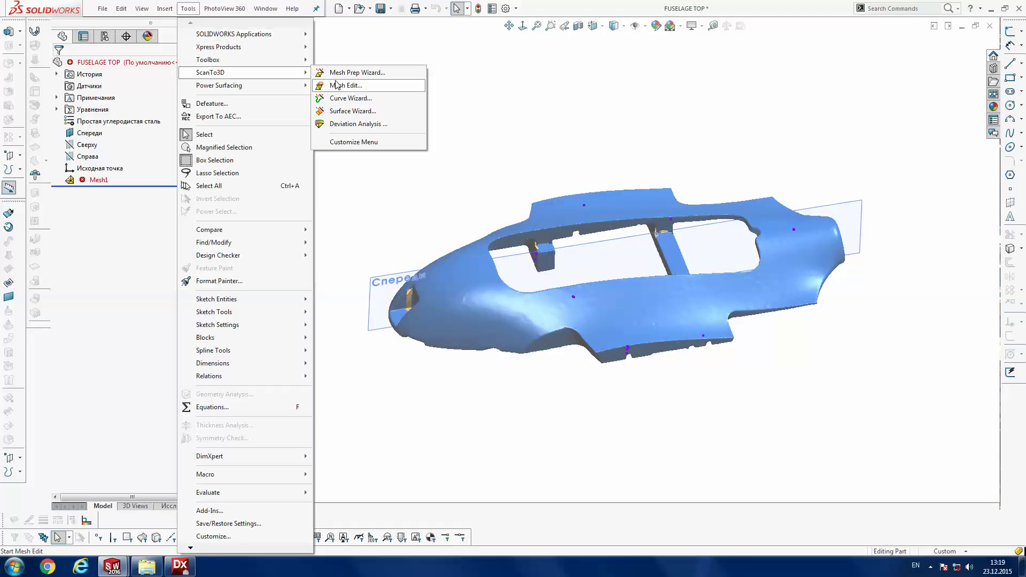
left_click(357, 72)
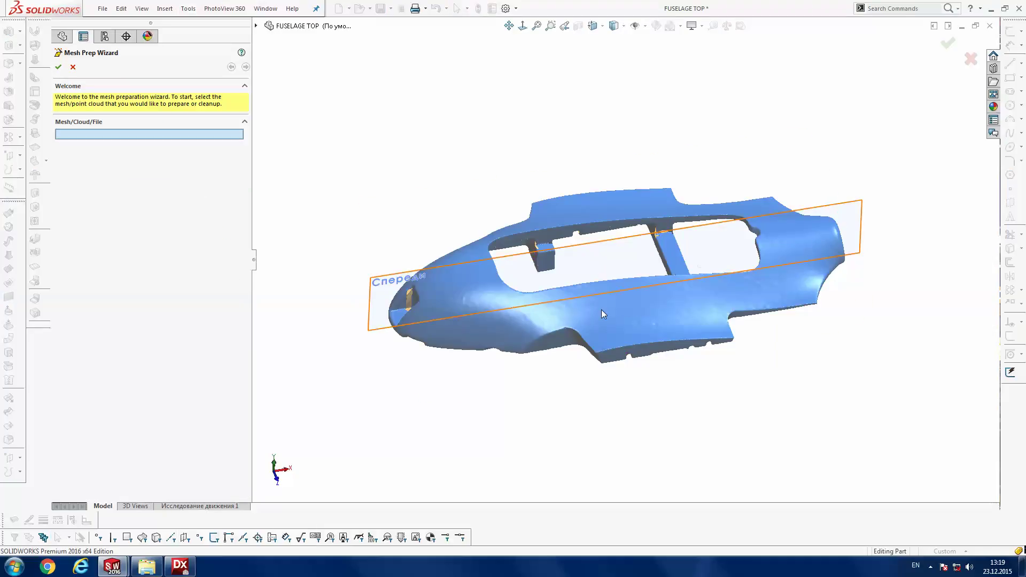
left_click(405, 314)
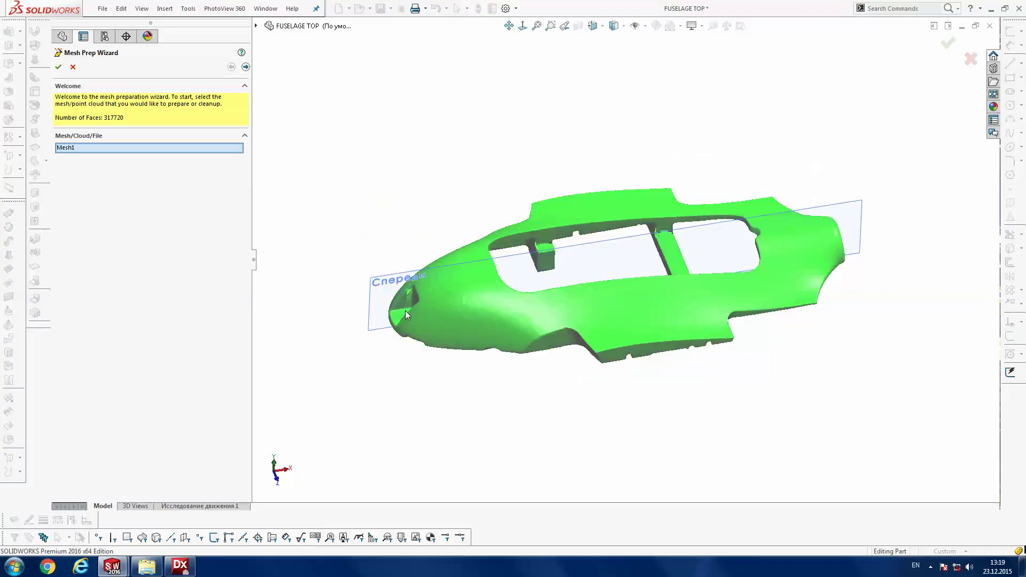
left_click(245, 68)
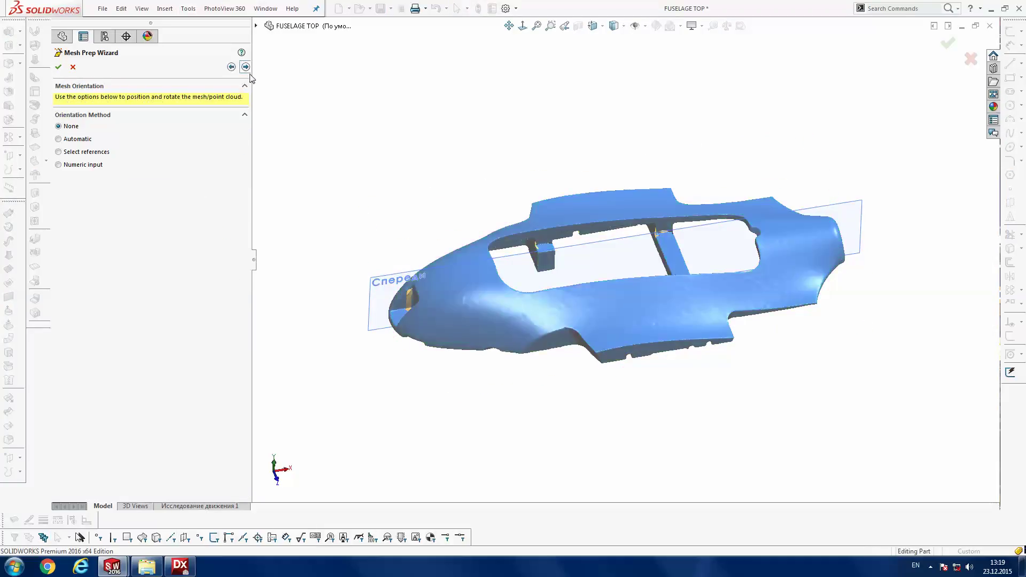
left_click(246, 67)
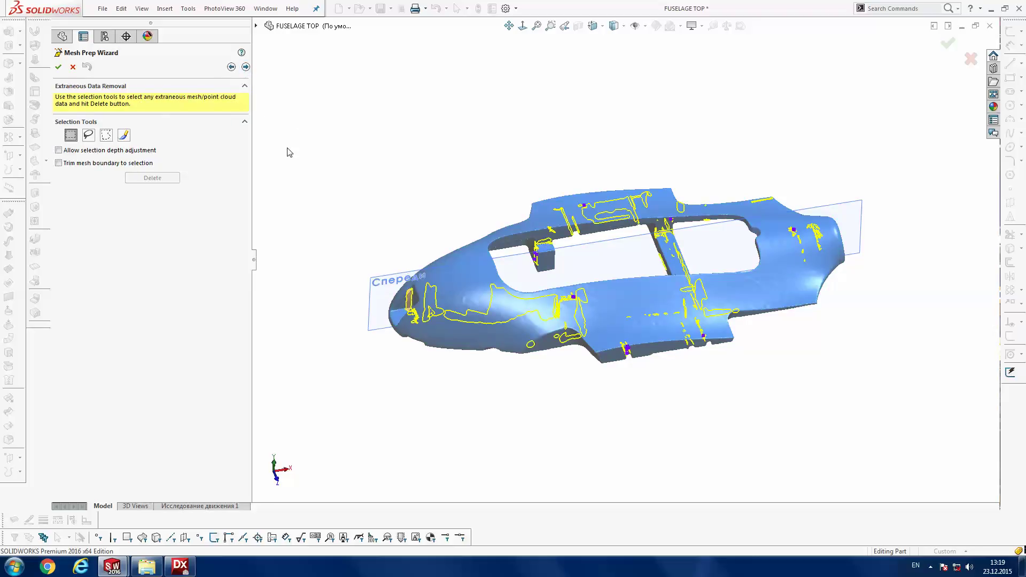
left_click(246, 67)
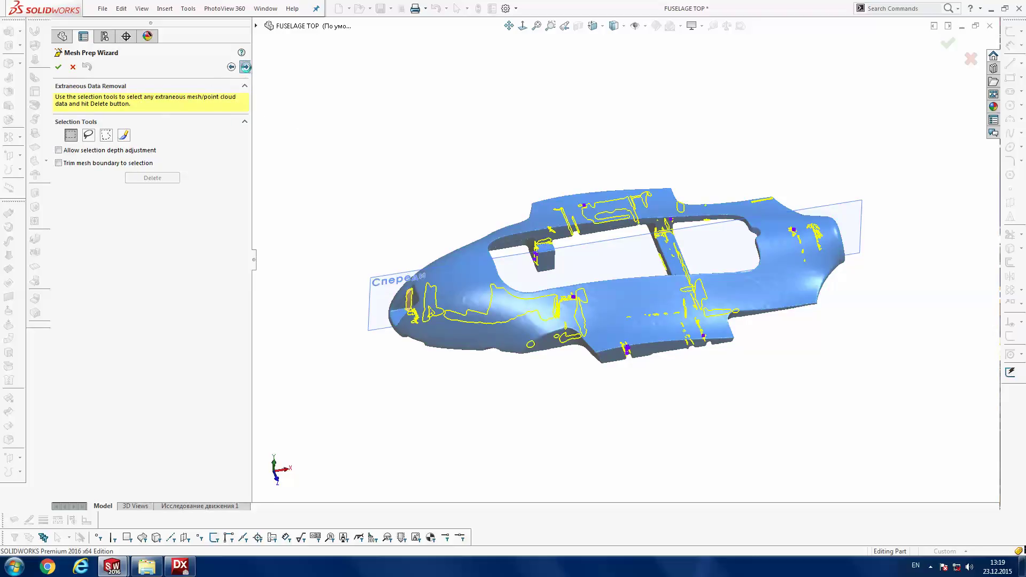
left_click(245, 67)
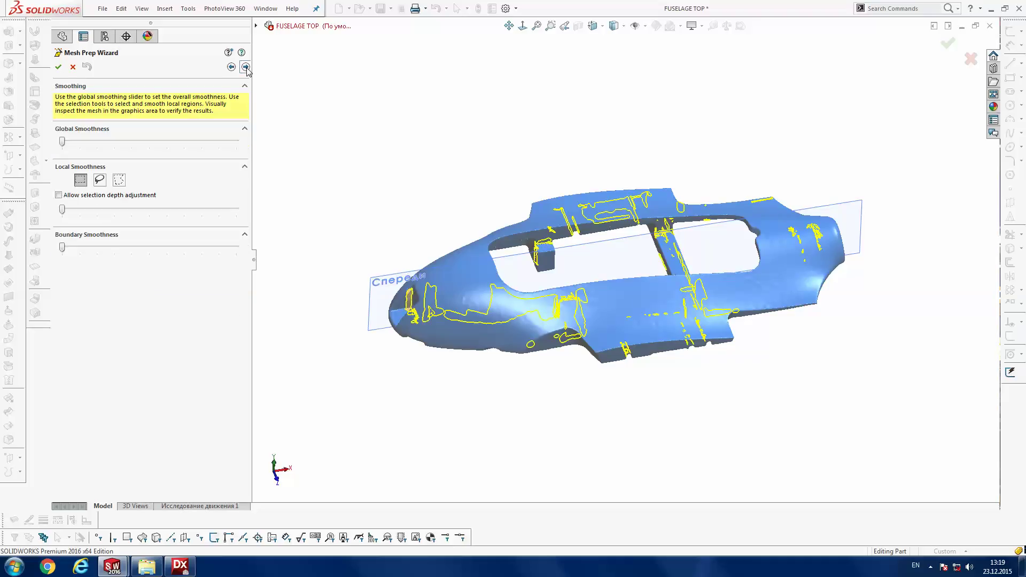
- Preview maximum Global and Boundary Smoothness on FUSELAGE TOP, check front and side views, then cancel
left_click_drag(62, 142, 245, 140)
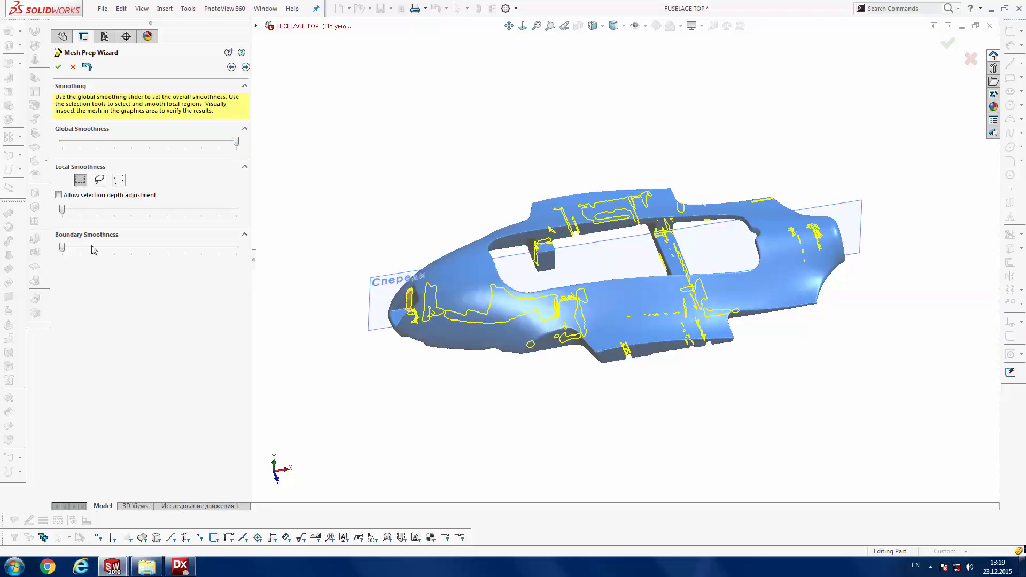
left_click(229, 248)
key("ctrl+1")
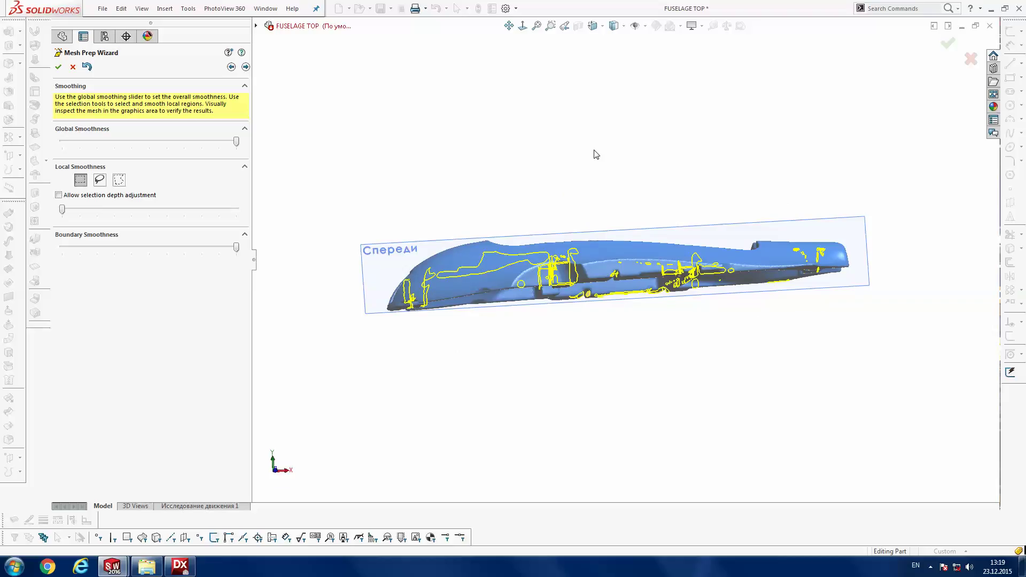
key("ctrl+6")
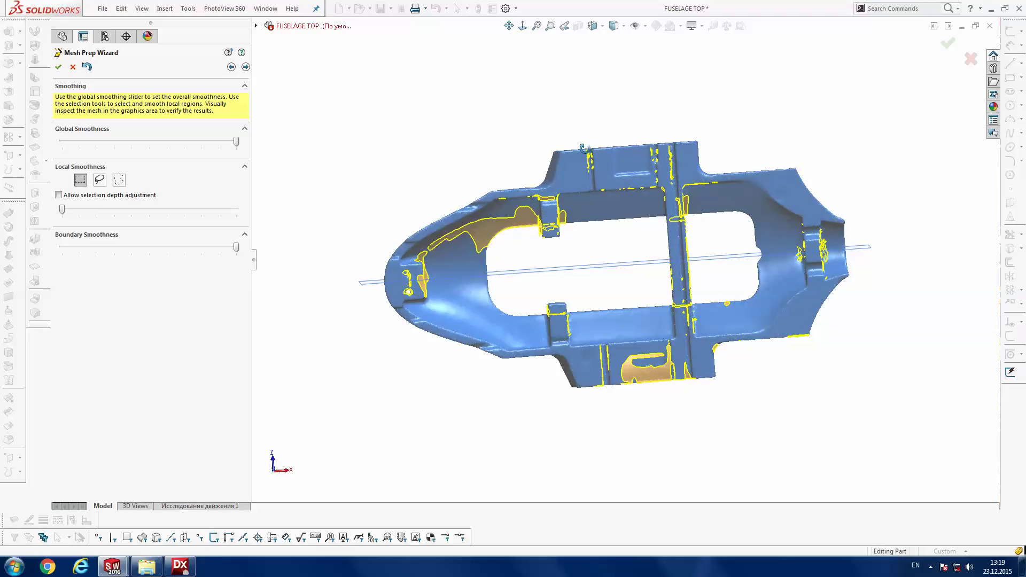
middle_click_drag(553, 189, 516, 254)
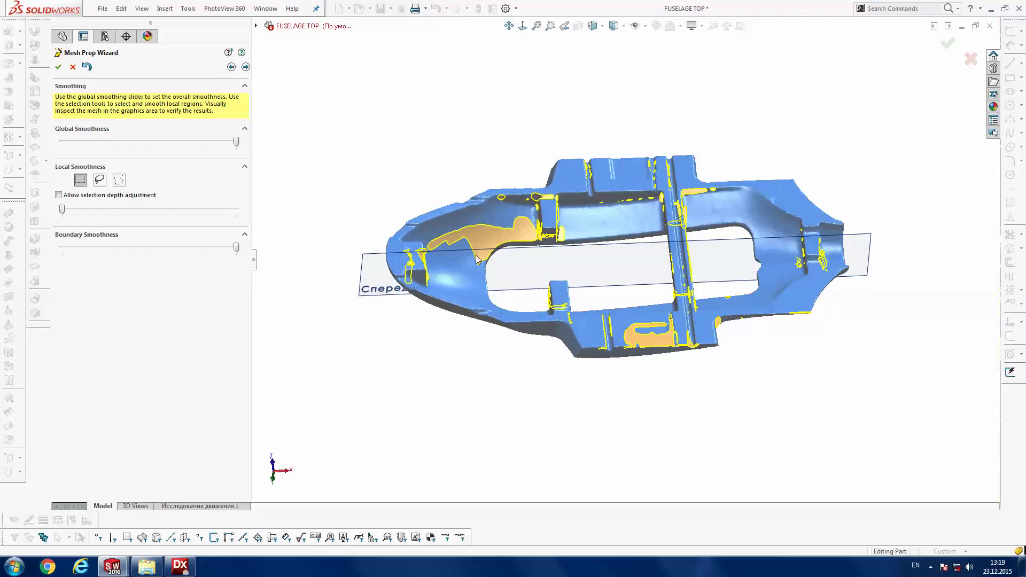
left_click(73, 67)
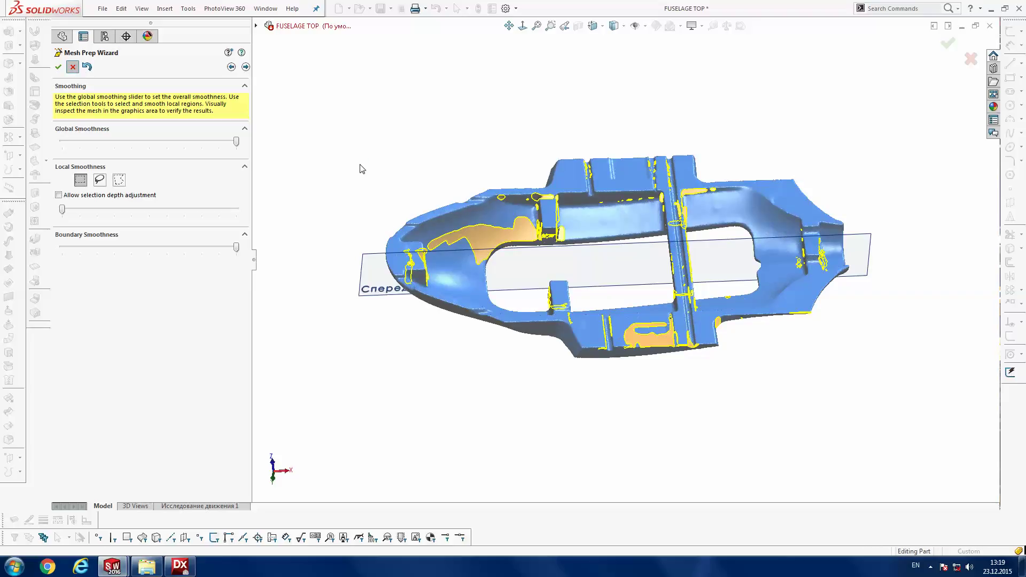
mouse_move(360, 169)
middle_mouse_down()
mouse_move(456, 266)
mouse_move(730, 224)
mouse_move(531, 292)
middle_mouse_up()
- View the unsmoothed FUSELAGE TOP from below and bring up Mesh1's options in the tree
key("ctrl+6")
mouse_move(662, 330)
middle_mouse_down()
mouse_move(654, 283)
mouse_move(659, 302)
mouse_move(612, 266)
middle_mouse_up()
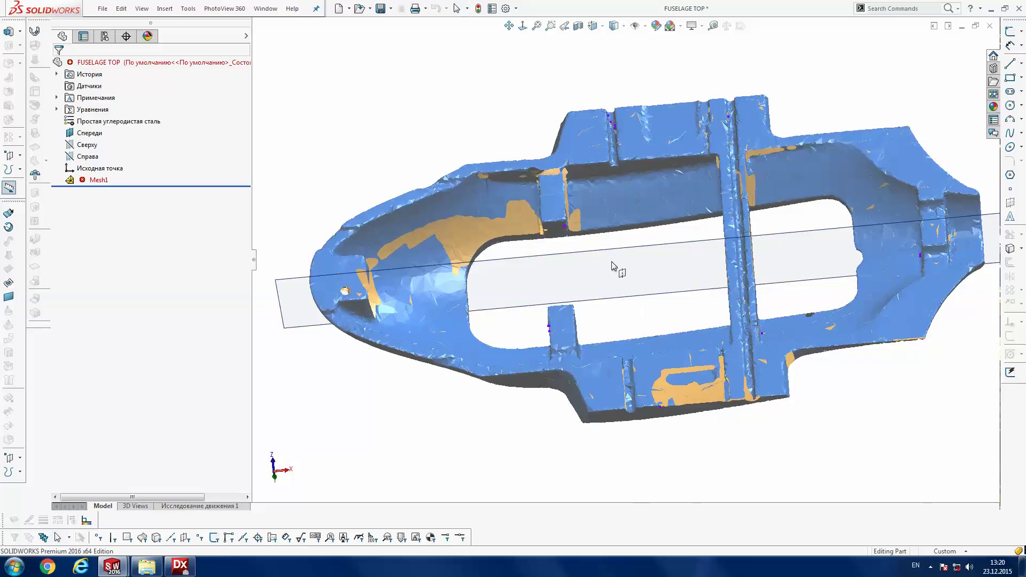
right_click(96, 180)
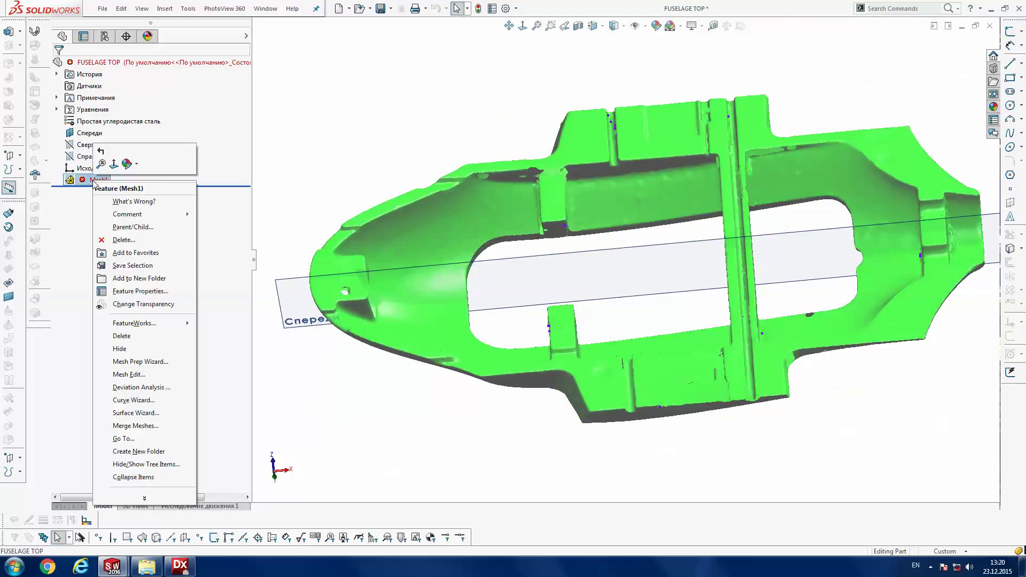
- Restart the Mesh Prep Wizard on Mesh1 and advance through to the Smoothing step
left_click(155, 362)
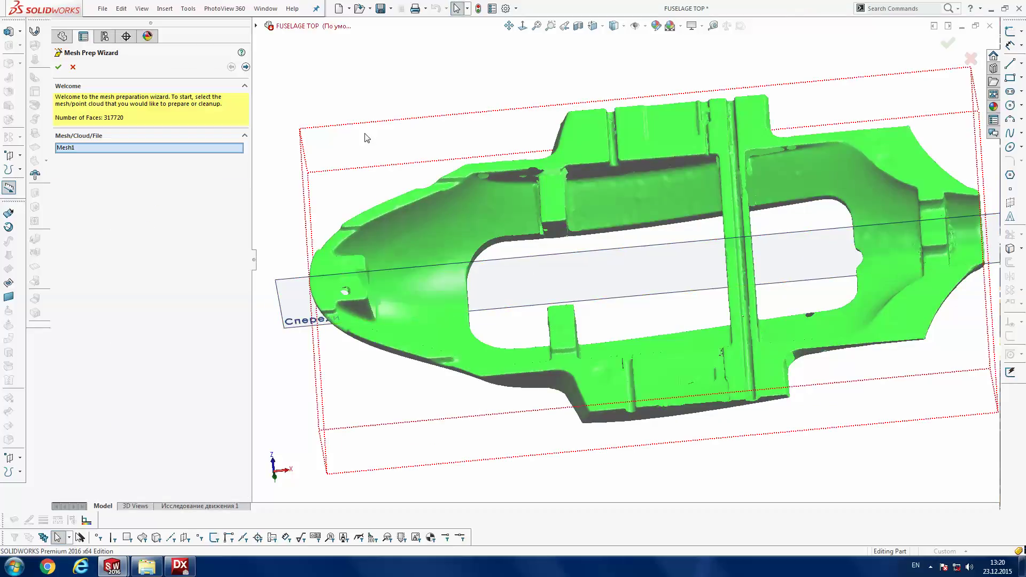
left_click(246, 68)
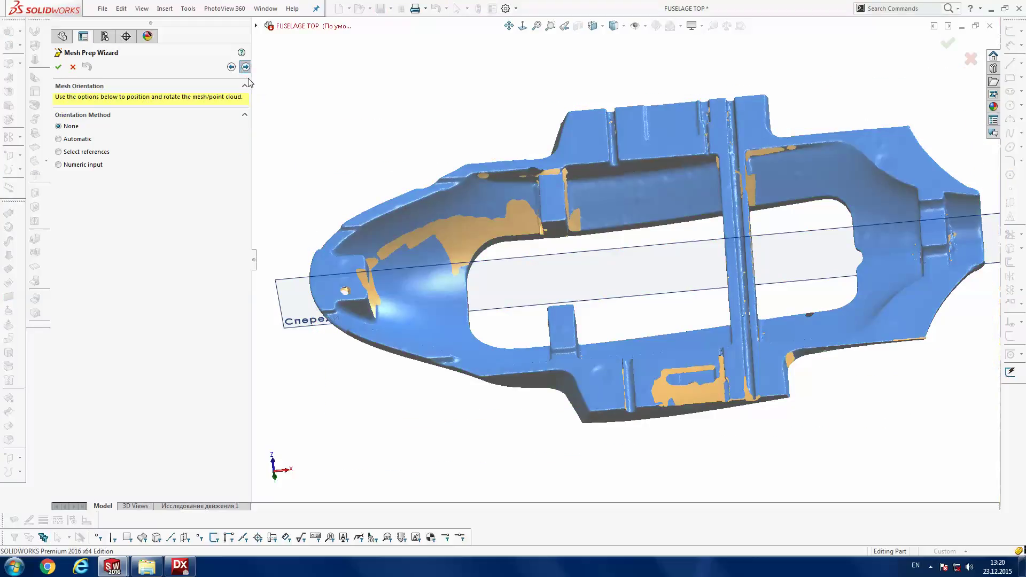
left_click(246, 67)
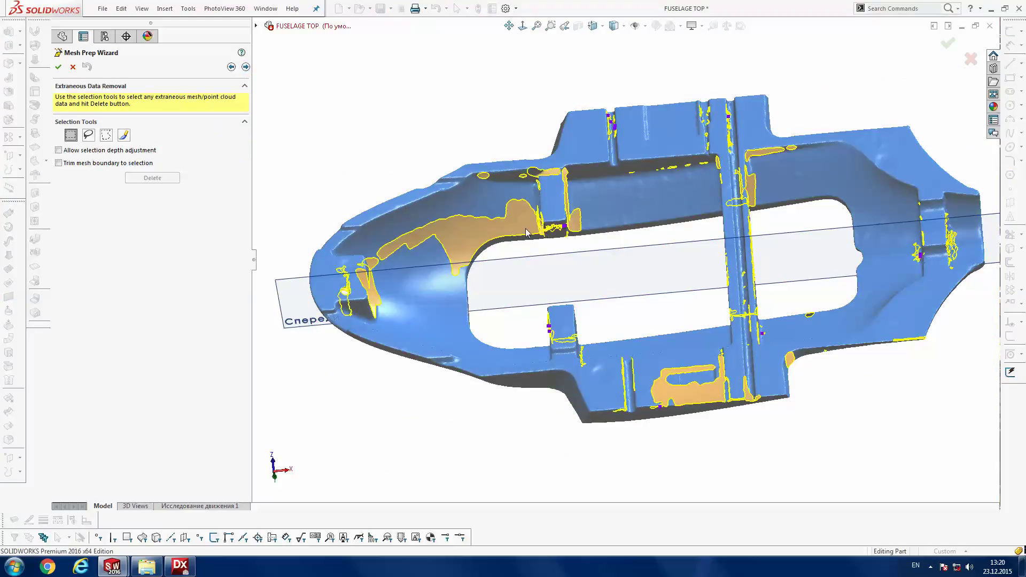
left_click(246, 68)
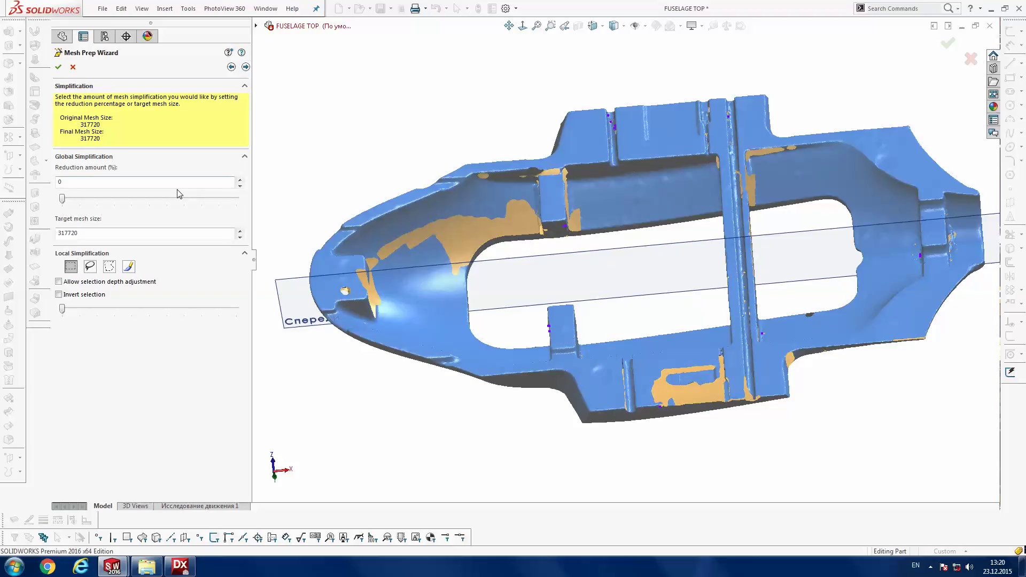
left_click(246, 67)
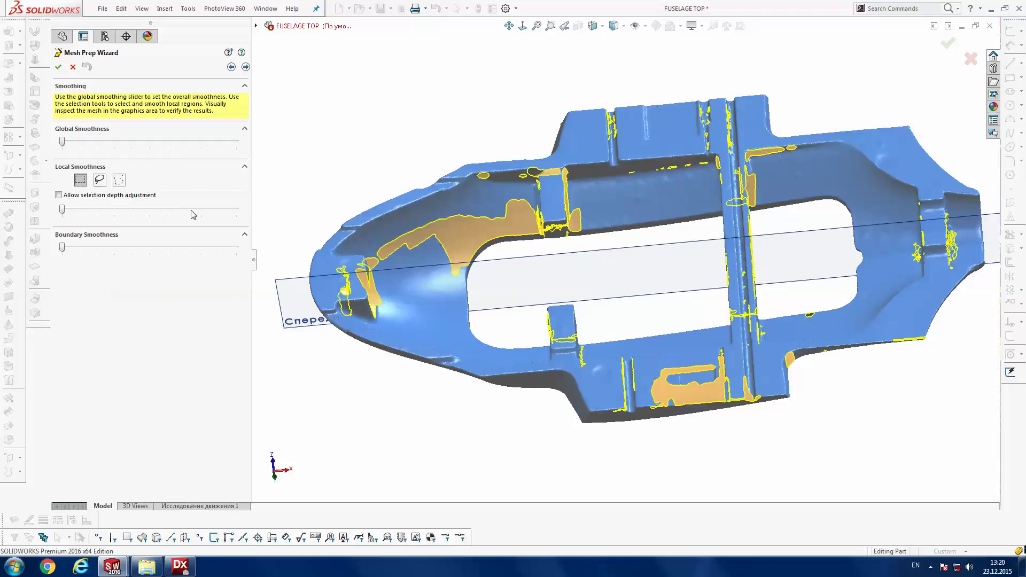
- Set global and boundary smoothness to maximum, then continue to Fill Holes
left_click_drag(62, 142, 242, 142)
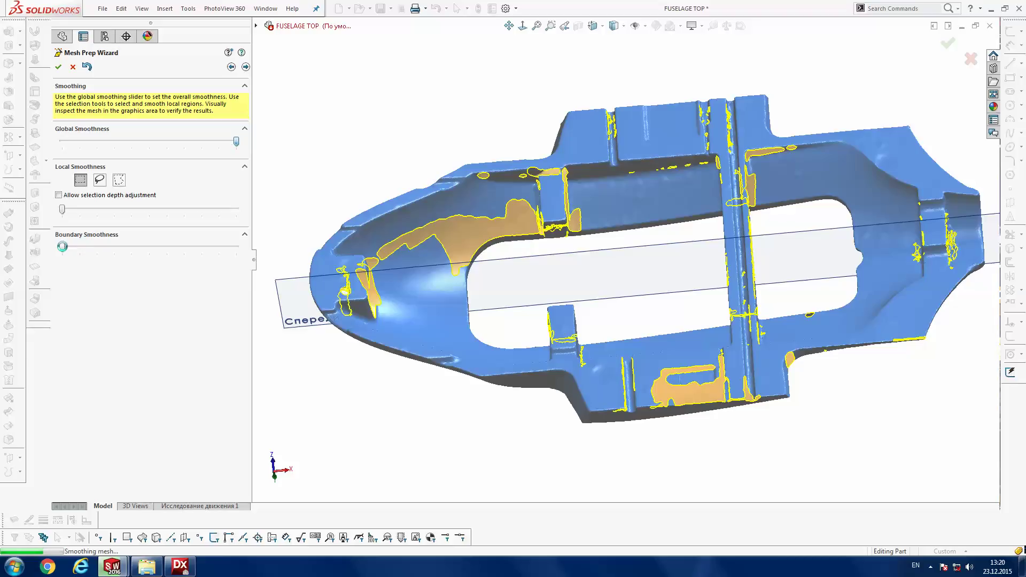
left_click_drag(62, 249, 237, 249)
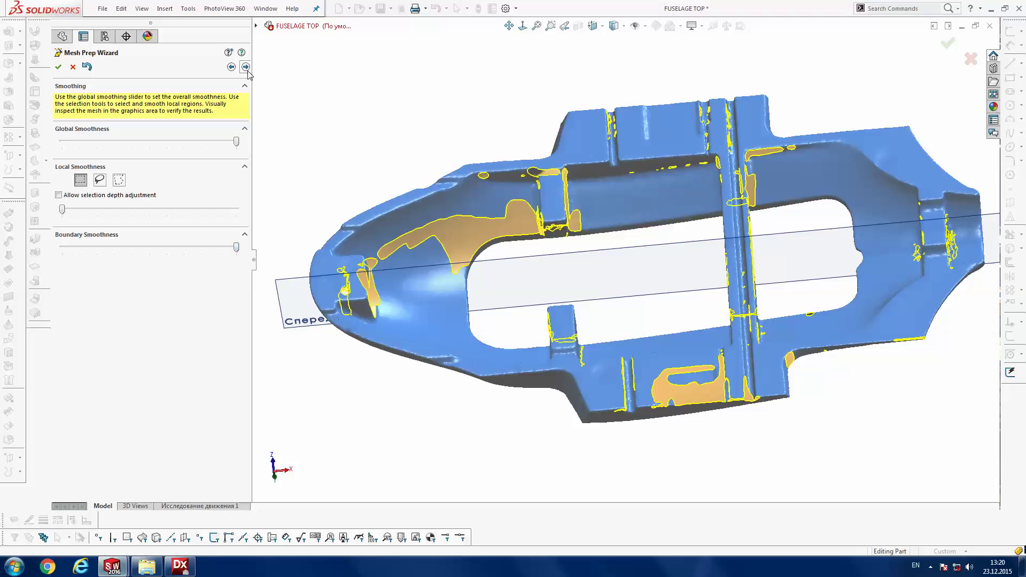
left_click(245, 67)
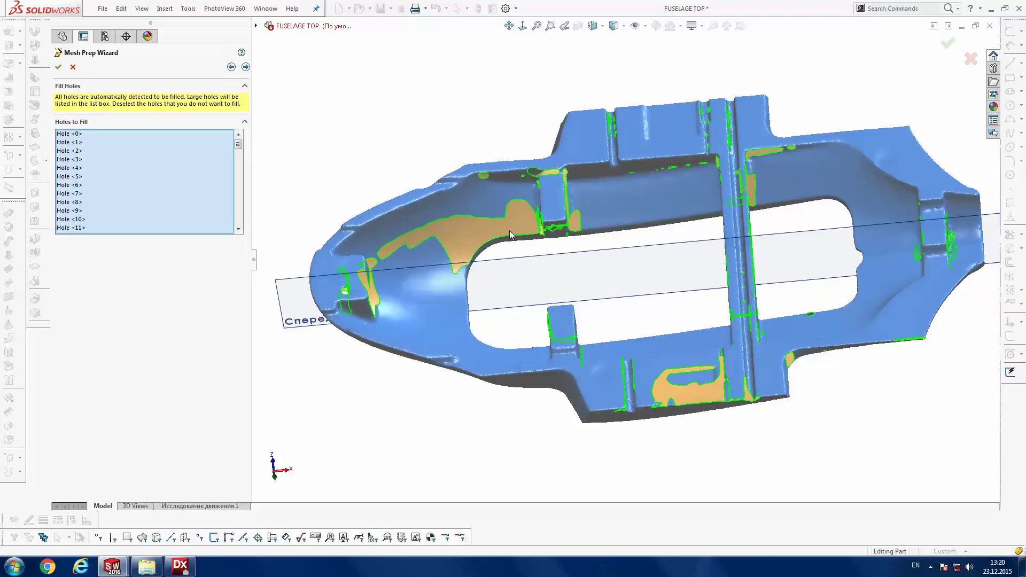
- Fill all detected fuselage holes and reach the Mesh Completion page
left_click(245, 66)
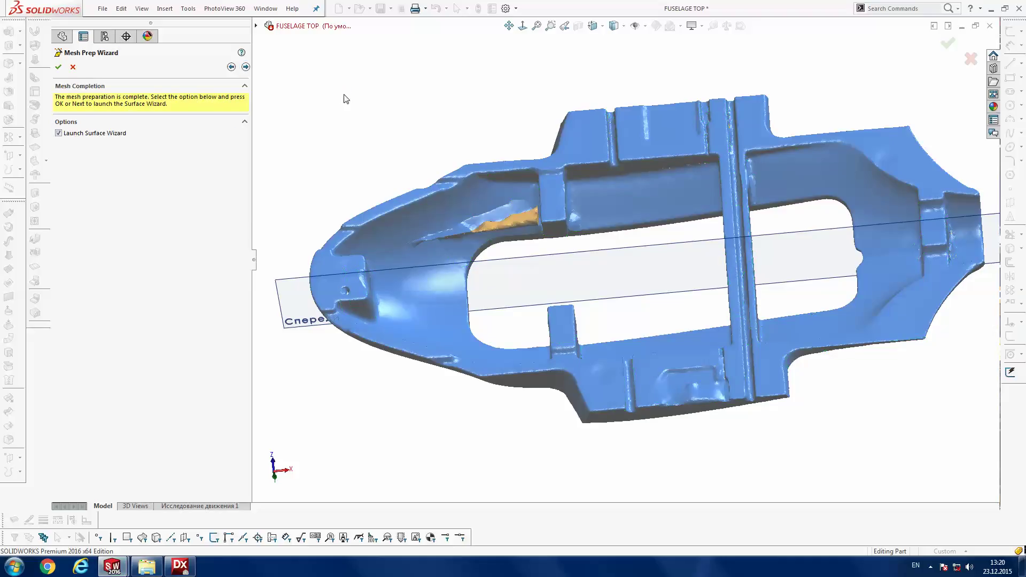
- Orbit and zoom the fuselage to inspect the filled areas from above and the side
mouse_move(516, 276)
middle_mouse_down()
mouse_move(585, 218)
mouse_move(627, 566)
mouse_move(553, 355)
mouse_move(675, 383)
middle_mouse_up()
scroll(553, 354, "down", 3)
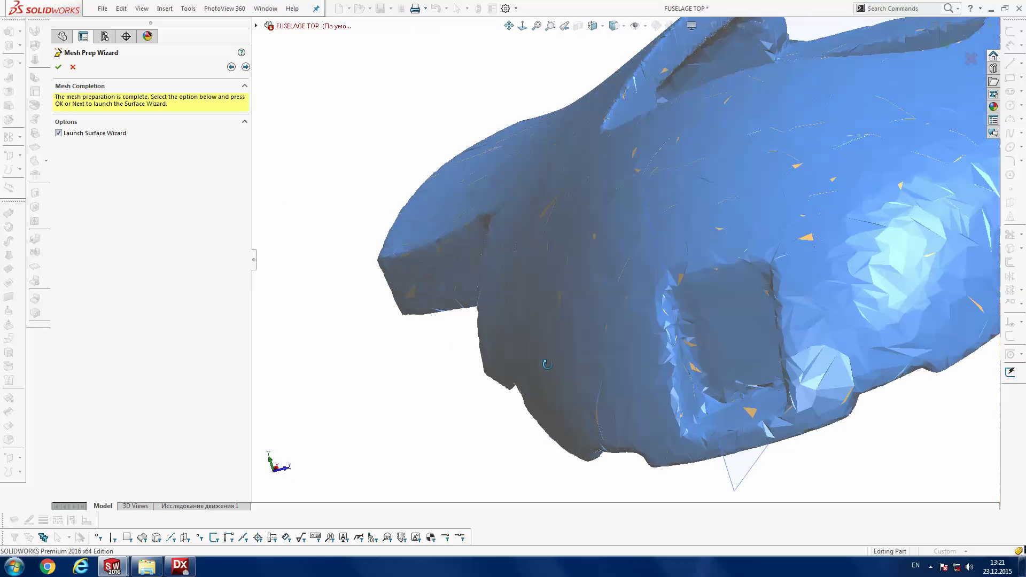
scroll(674, 384, "down", 2)
scroll(677, 375, "up", 4)
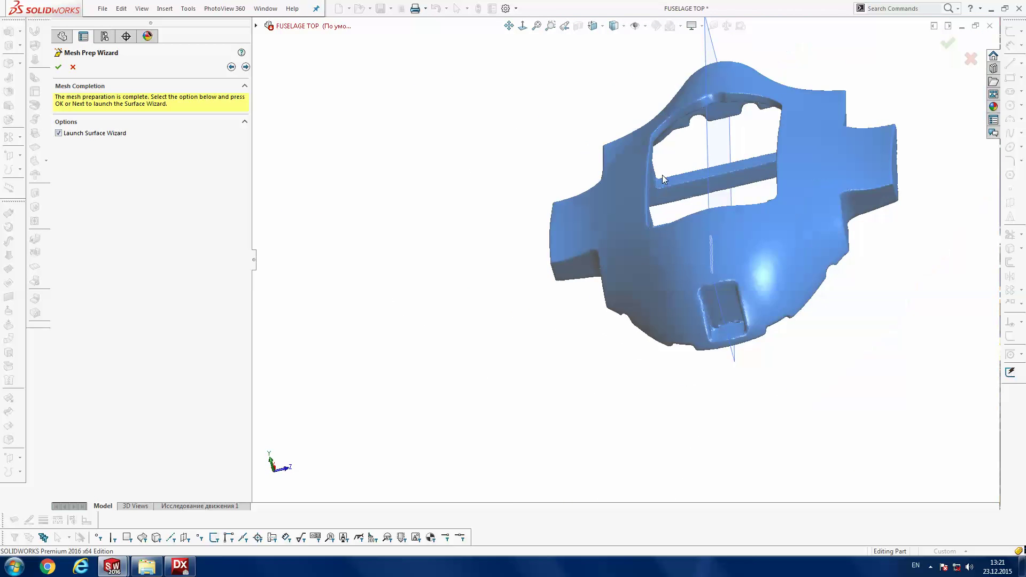
middle_click_drag(661, 175, 791, 258)
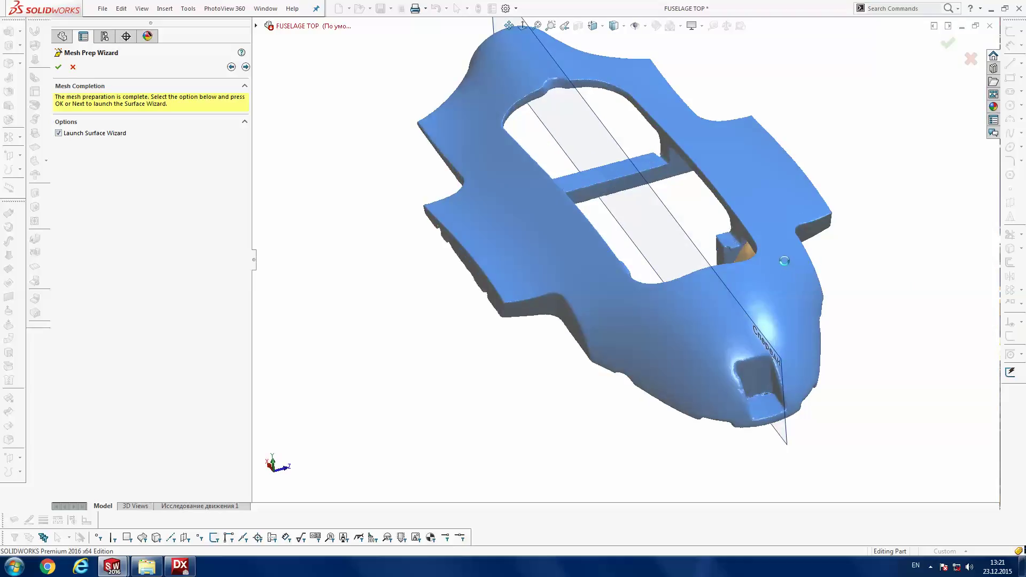
mouse_move(785, 257)
middle_mouse_down()
mouse_move(740, 381)
mouse_move(773, 258)
middle_mouse_up()
- Inspect the orange patch from a low side angle, then cancel the Mesh Prep Wizard
scroll(639, 324, "down", 4)
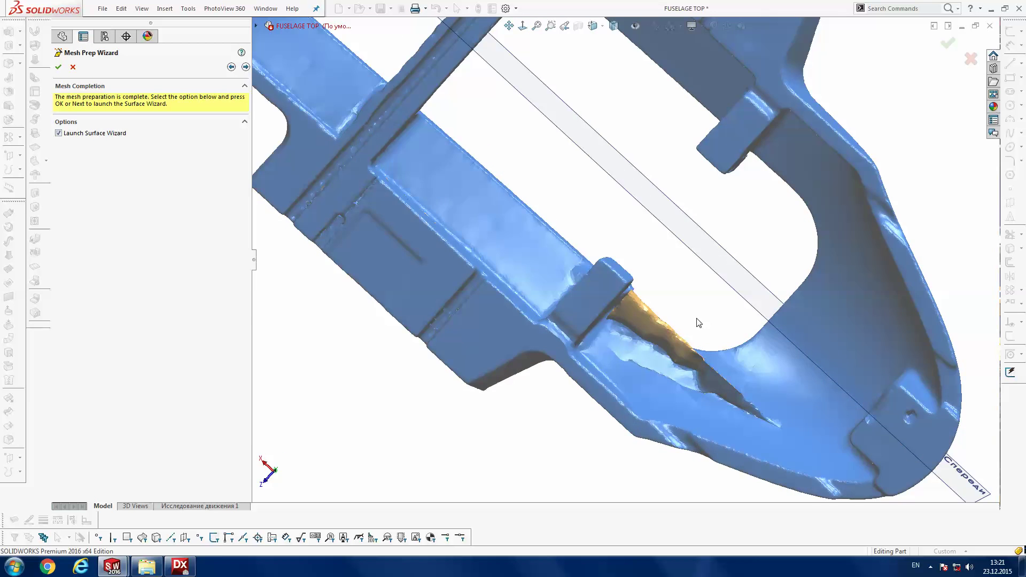
scroll(639, 324, "down", 3)
scroll(639, 323, "down", 3)
middle_click_drag(639, 324, 636, 219)
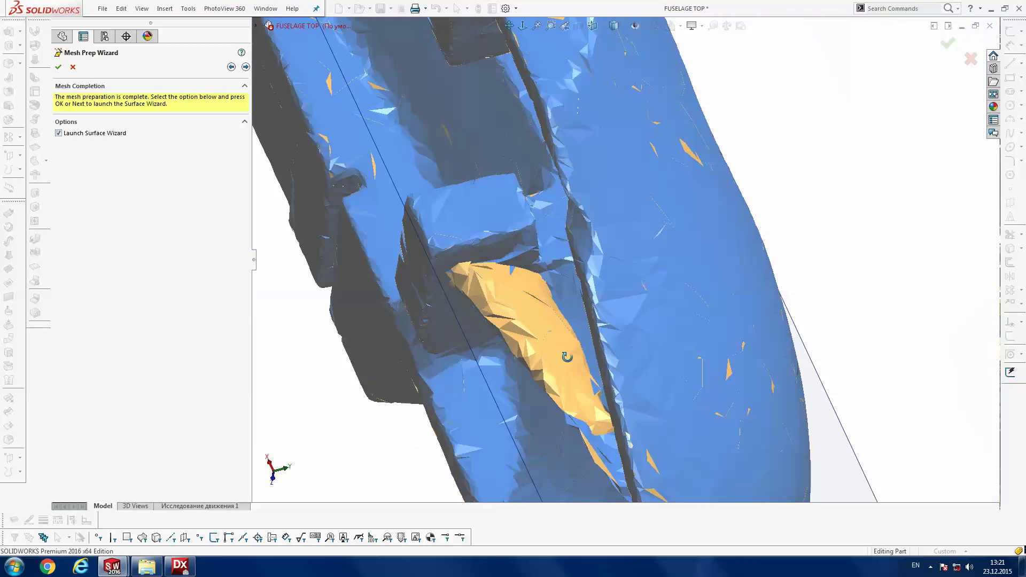
scroll(637, 227, "up", 5)
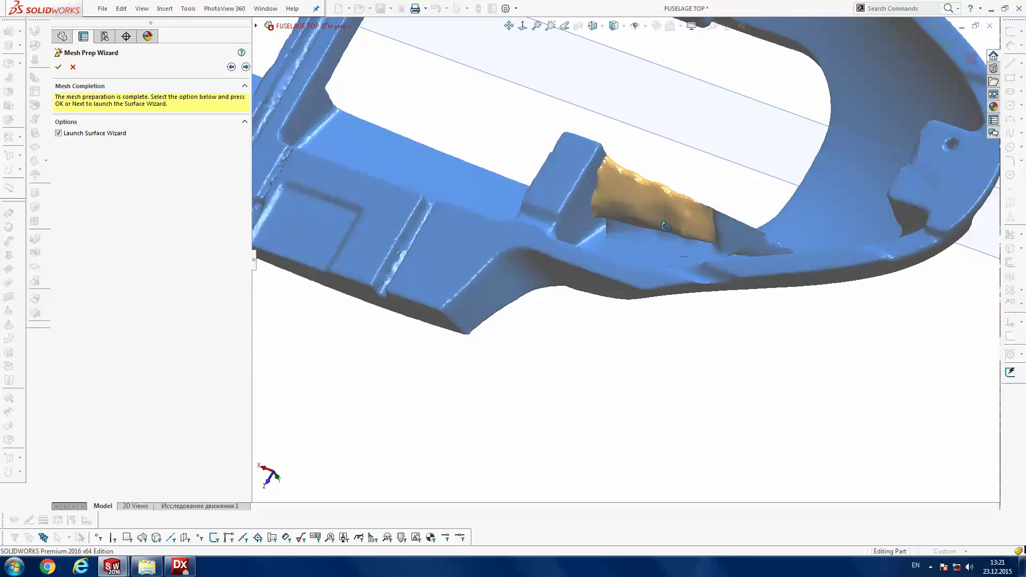
scroll(665, 226, "down", 1)
left_click(72, 67)
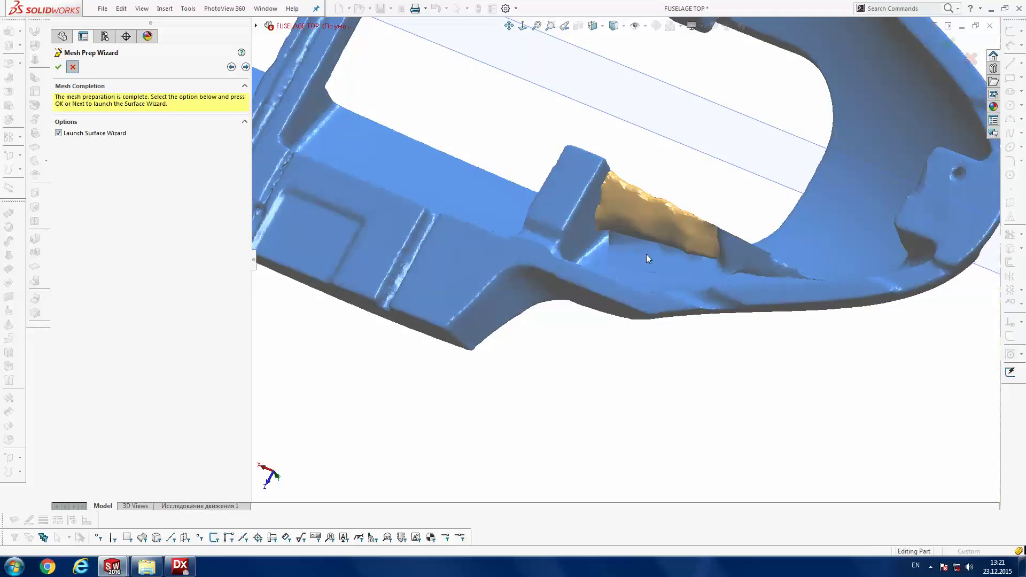
mouse_move(630, 217)
middle_mouse_down()
mouse_move(608, 209)
mouse_move(558, 262)
mouse_move(591, 199)
mouse_move(676, 267)
mouse_move(707, 319)
mouse_move(672, 299)
mouse_move(793, 275)
mouse_move(688, 186)
mouse_move(675, 142)
mouse_move(800, 114)
mouse_move(860, 119)
middle_mouse_up()
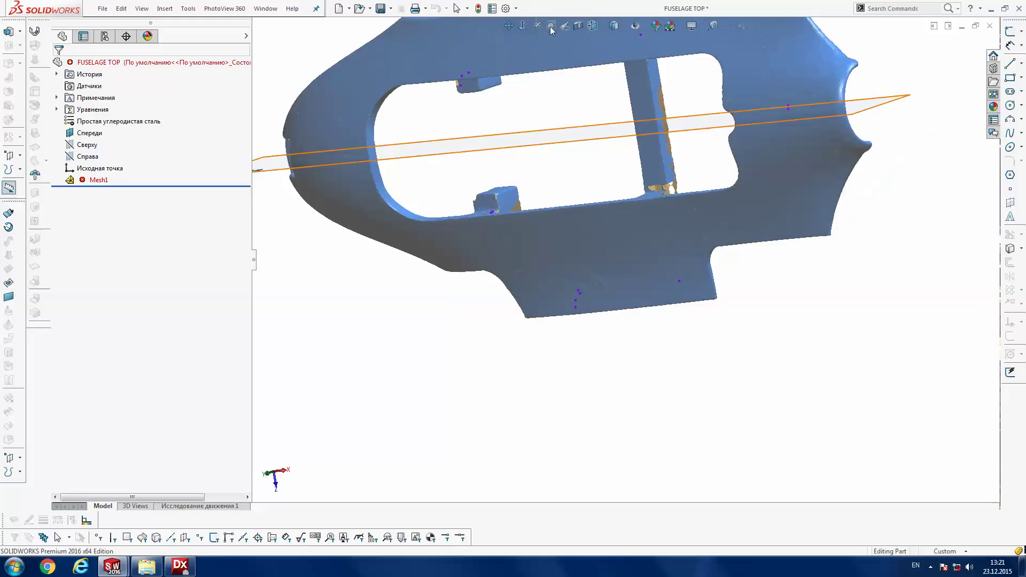
- View the fuselage normal to the Сверху plane from below, zoomed to fit
left_click(87, 145)
key("ctrl+8")
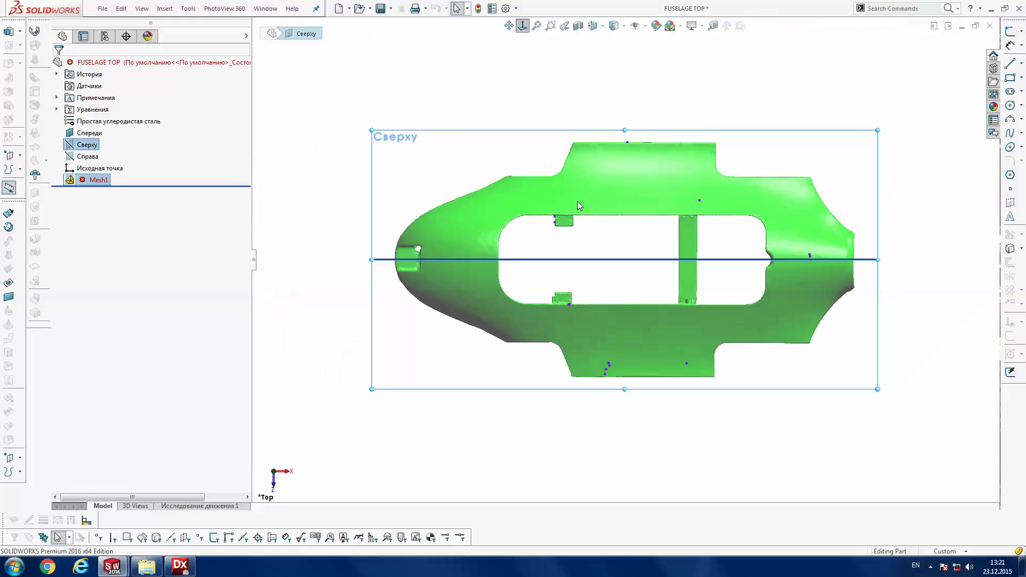
left_click(523, 26)
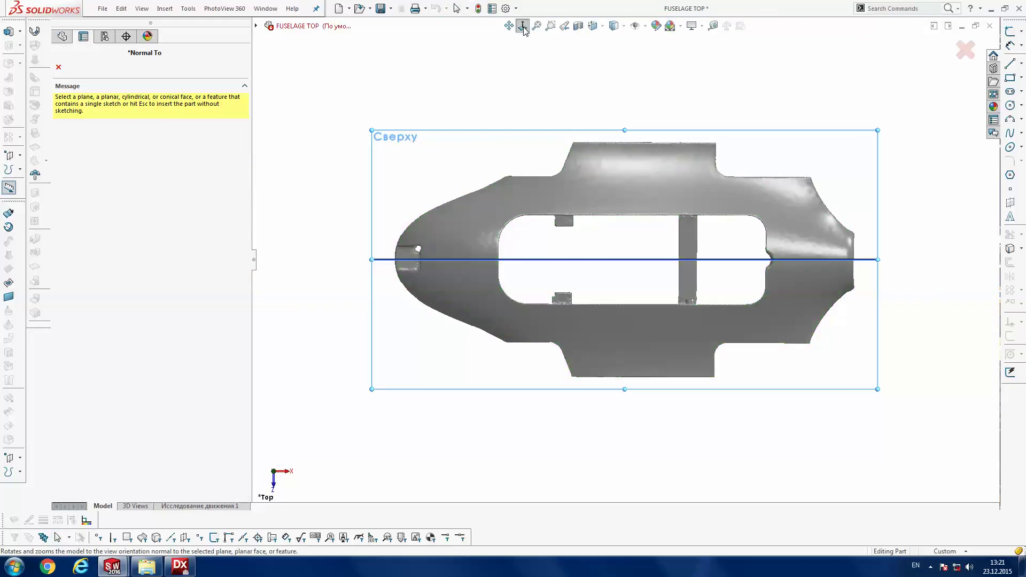
left_click(522, 26)
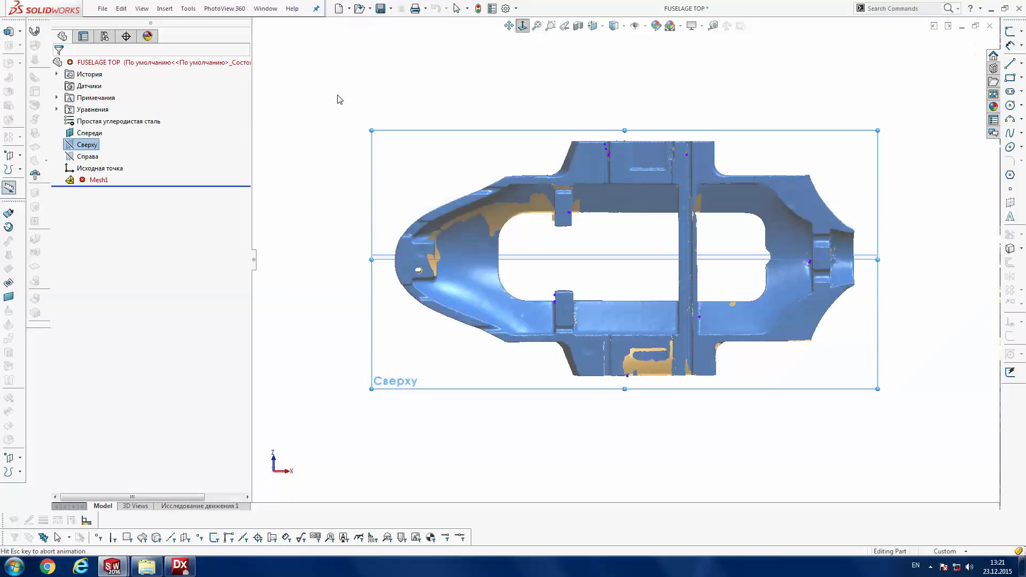
key("f")
scroll(532, 228, "down", 2)
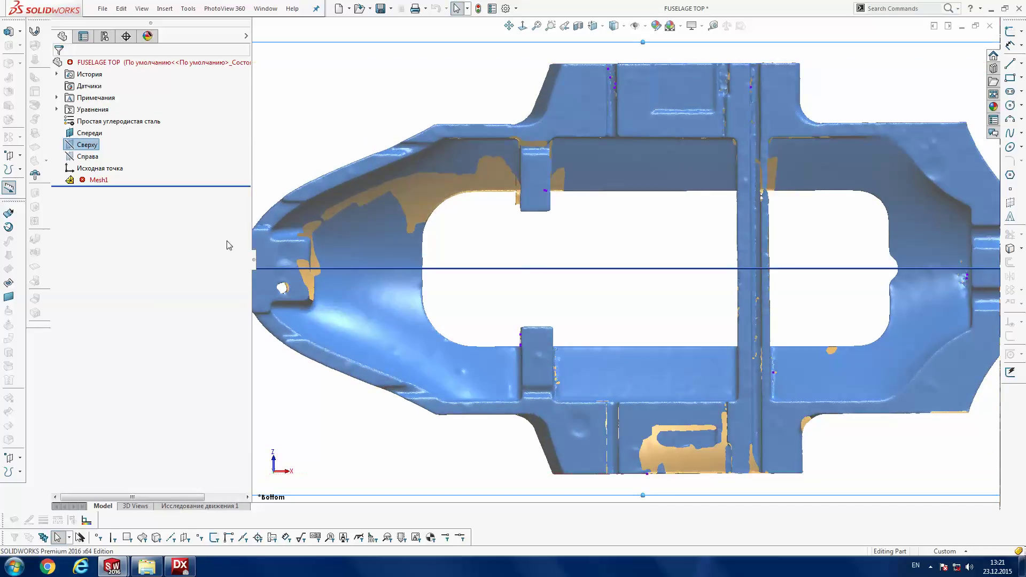
right_click(105, 179)
- Relaunch the Mesh Prep Wizard from Mesh1's context menu and advance to Mesh Orientation
left_click(92, 182)
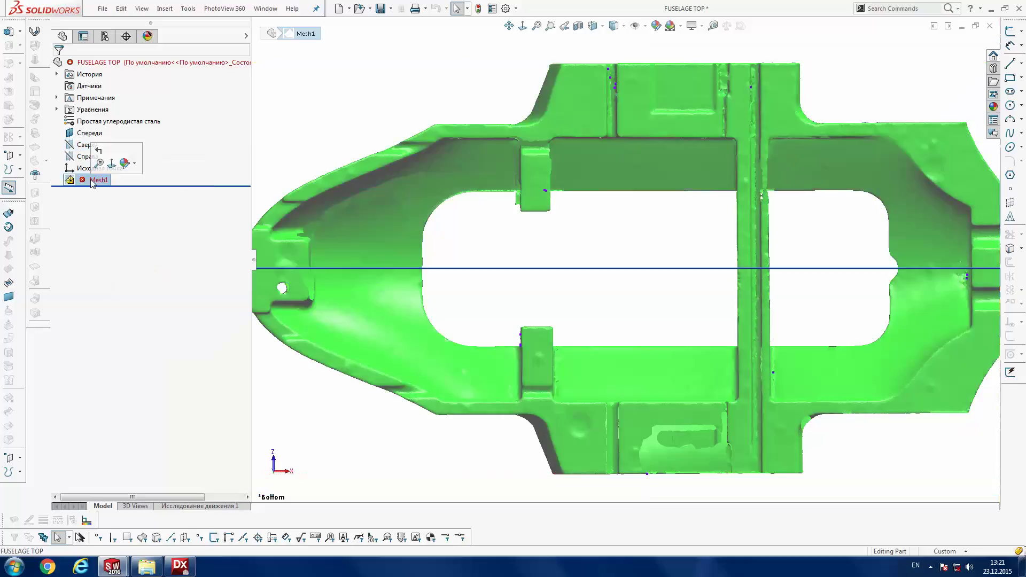
right_click(92, 183)
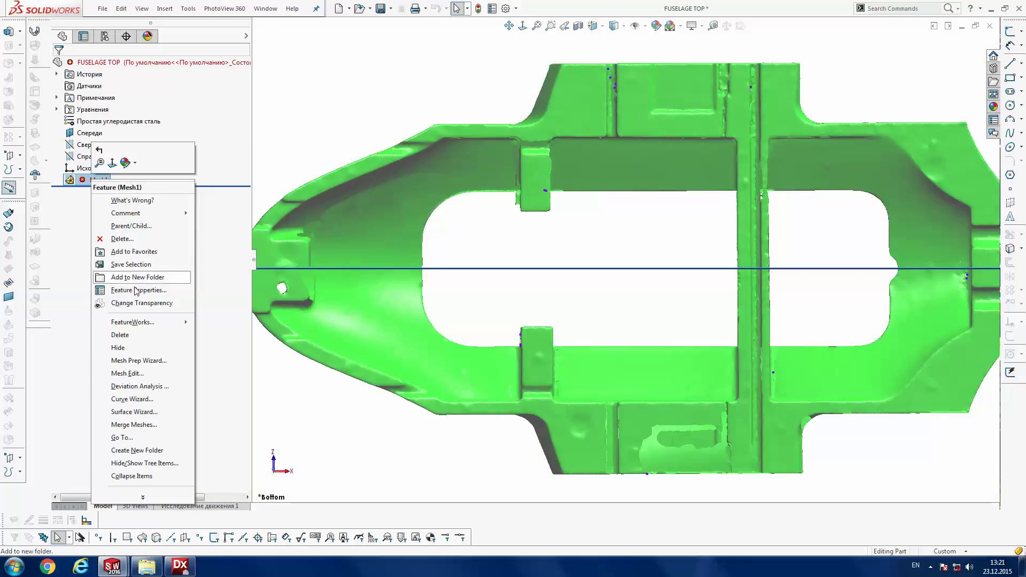
left_click(153, 363)
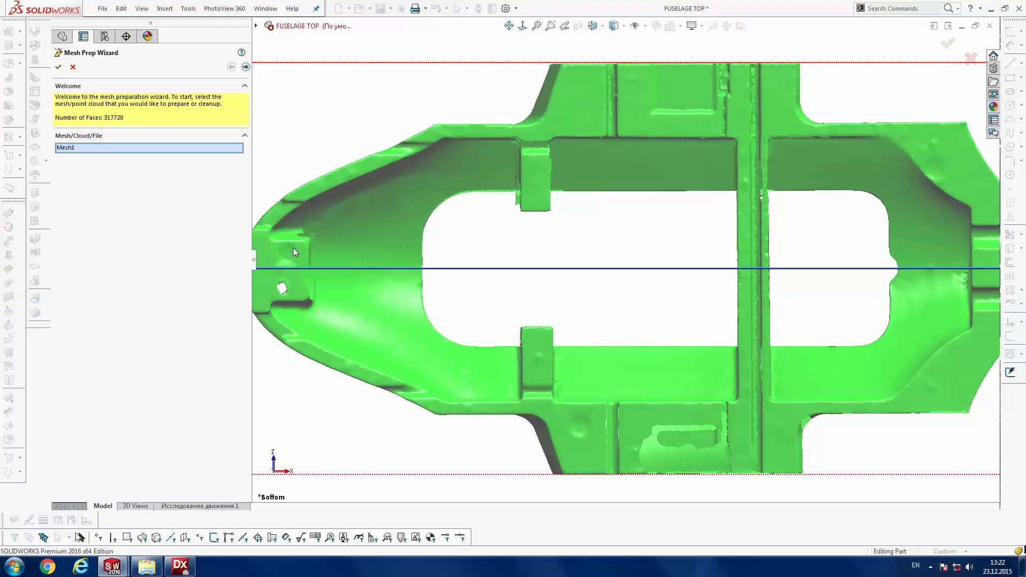
left_click(246, 67)
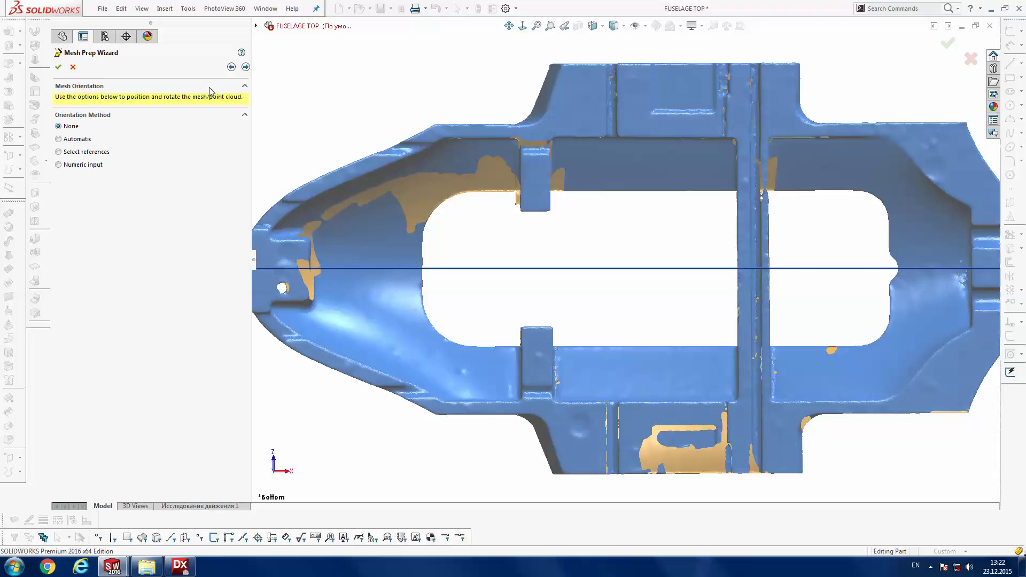
- On Extraneous Data Removal, box-select stray faces near the small block and zoom in
left_click(245, 67)
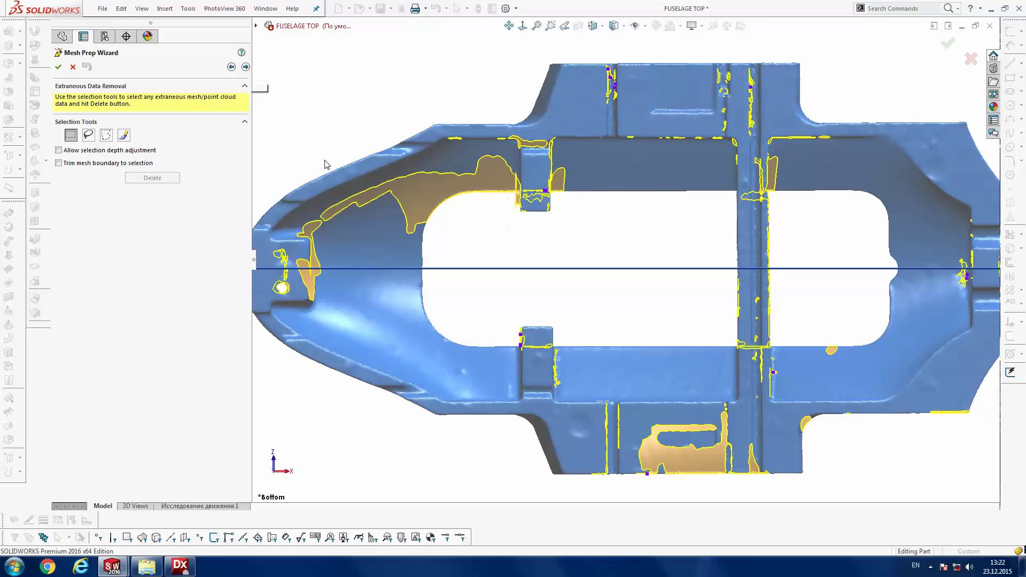
left_click(71, 138)
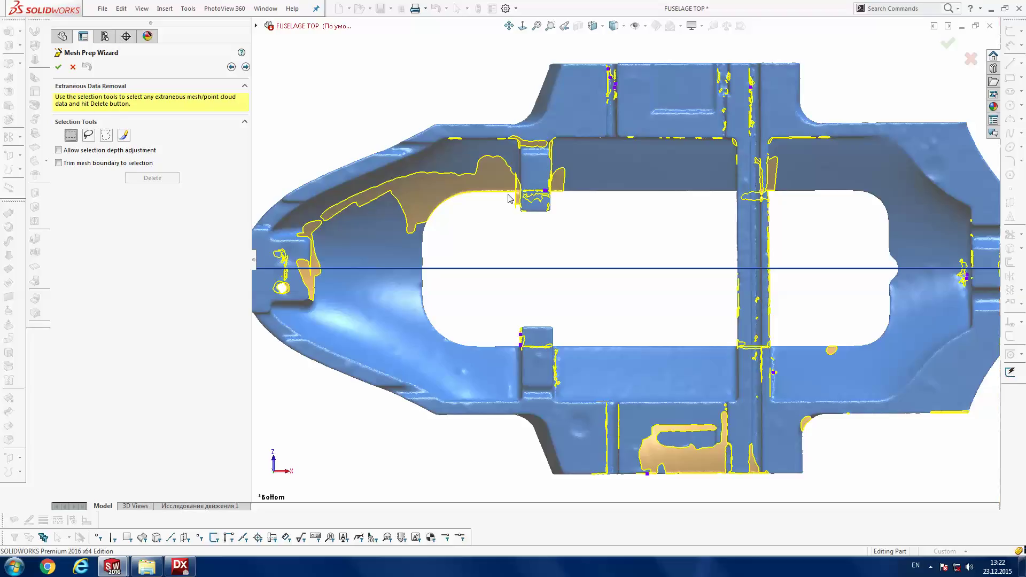
mouse_move(510, 197)
left_mouse_down()
mouse_move(564, 194)
mouse_move(562, 223)
left_mouse_up()
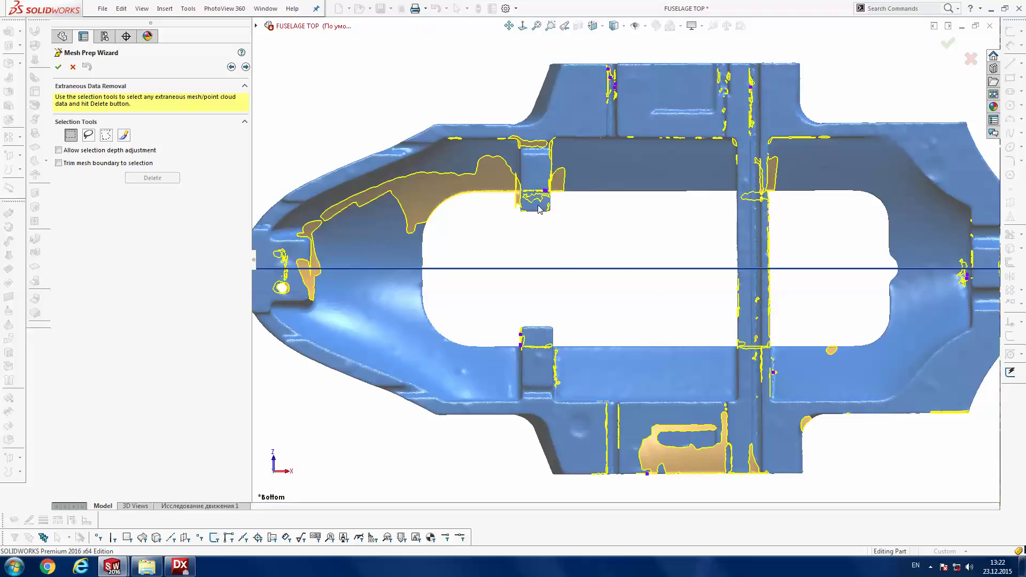
scroll(539, 208, "down", 2)
scroll(565, 206, "down", 1)
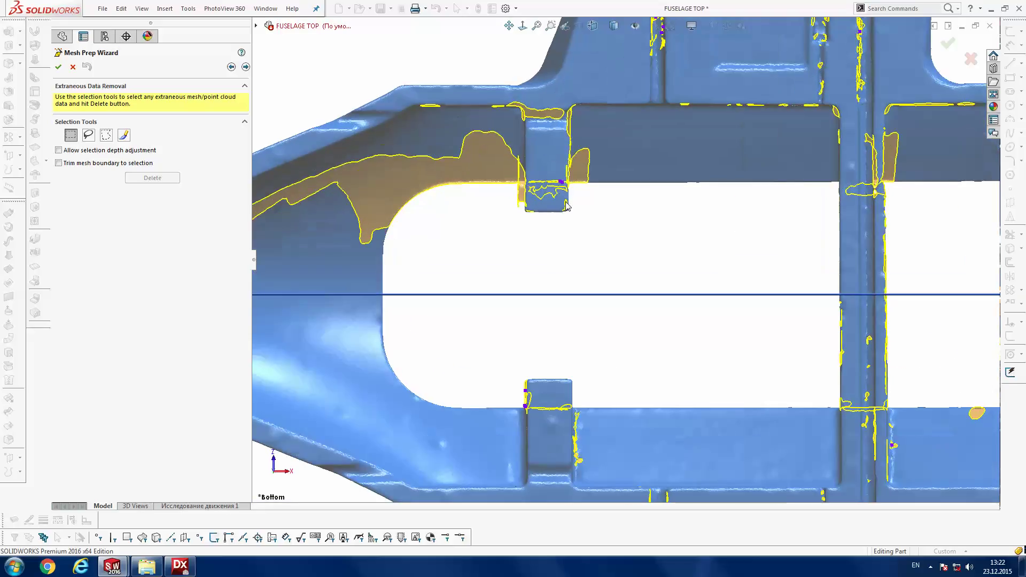
- Paint-brush select the stray faces along the block's lower edge, then zoom out
left_click(125, 137)
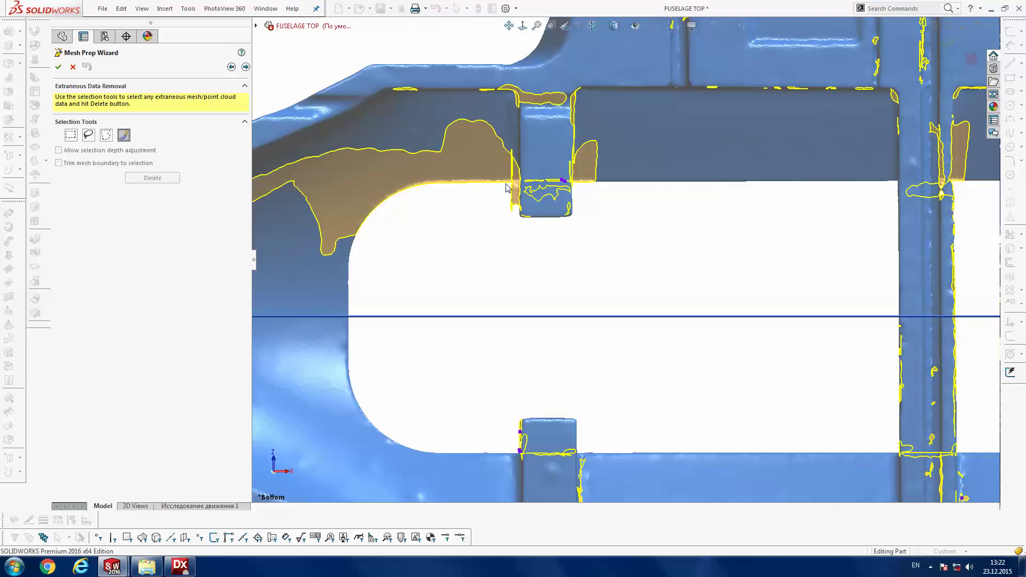
left_click_drag(540, 188, 581, 188)
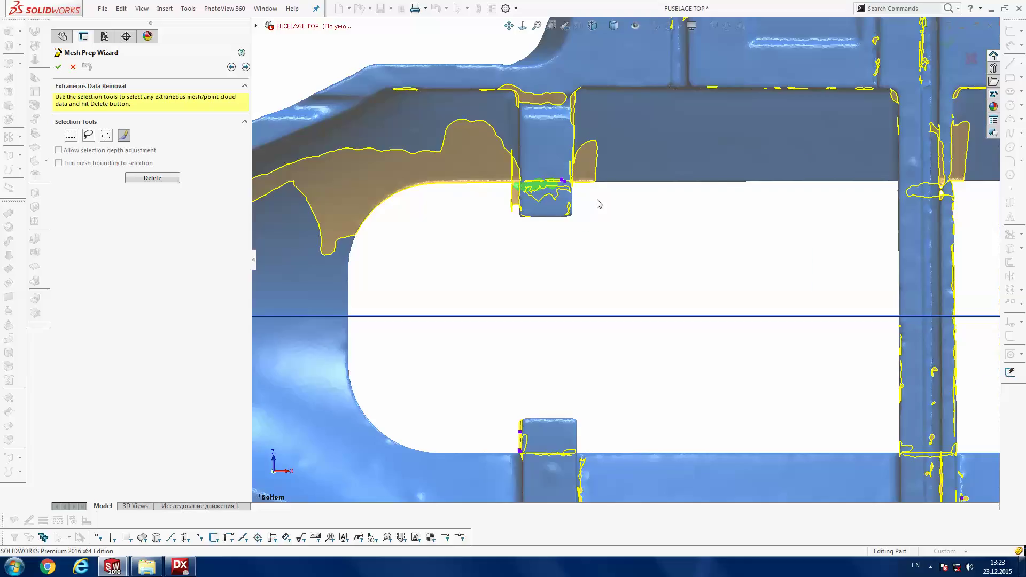
scroll(598, 203, "up", 3)
scroll(598, 204, "up", 2)
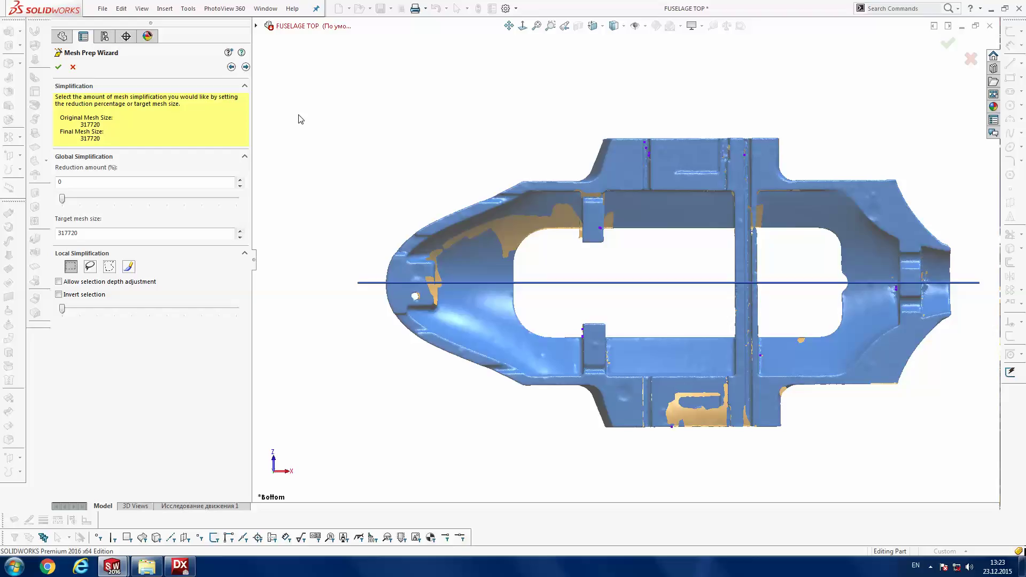
- Drag the Global and Boundary Smoothness sliders fully right, then continue to Fill Holes
left_click(245, 67)
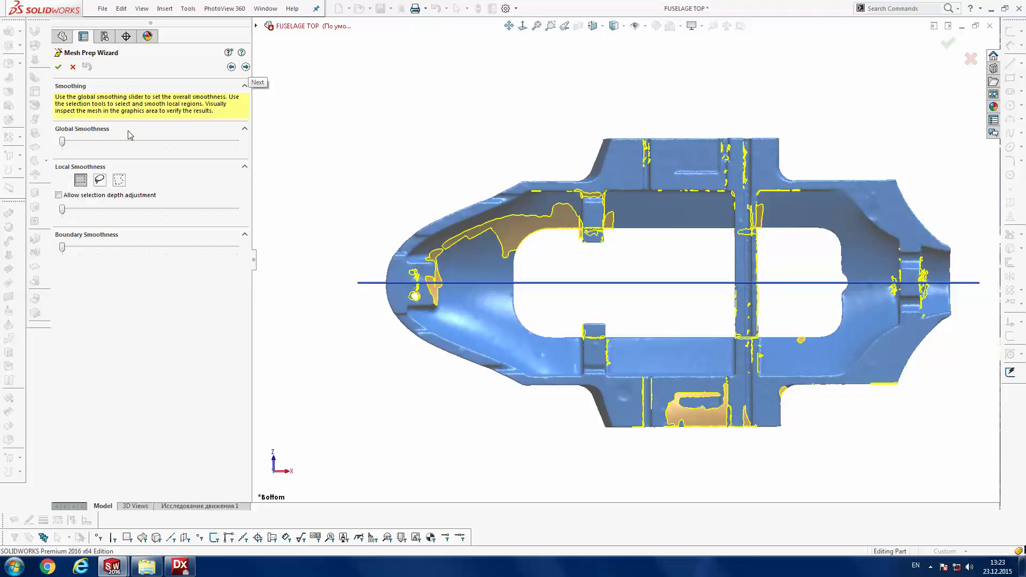
left_click_drag(62, 141, 218, 142)
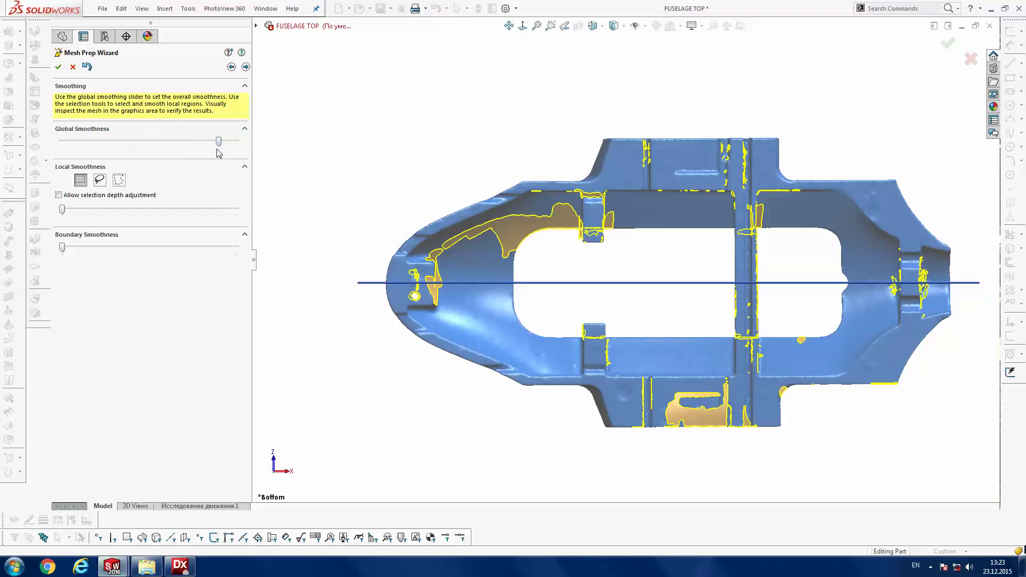
left_click_drag(219, 142, 236, 142)
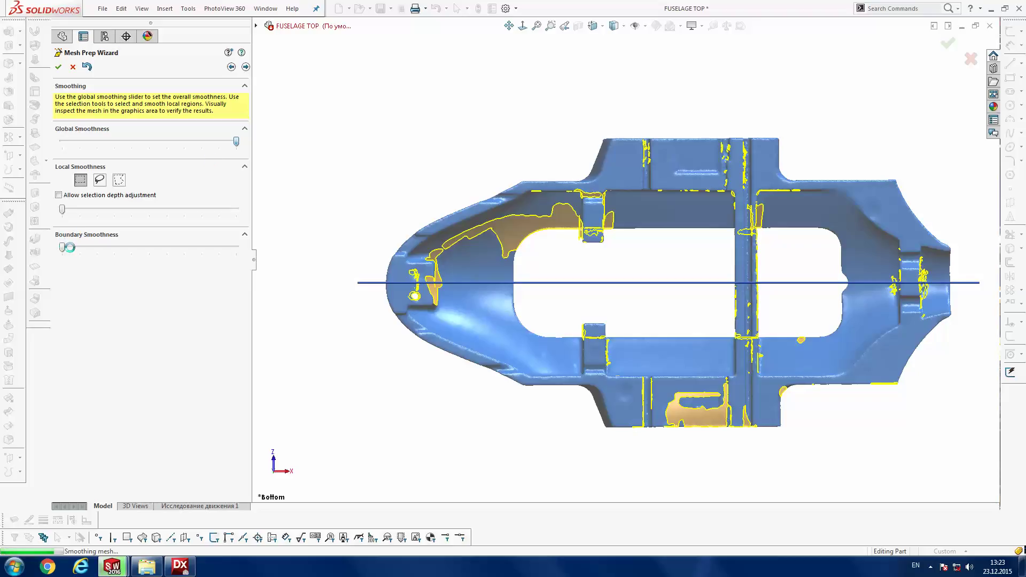
left_click_drag(62, 244, 250, 249)
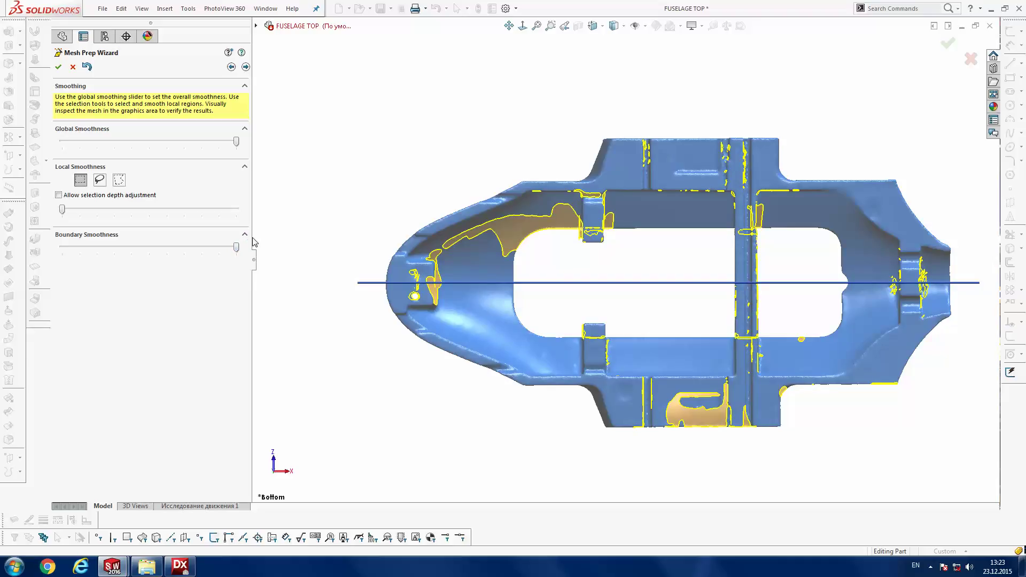
left_click(245, 67)
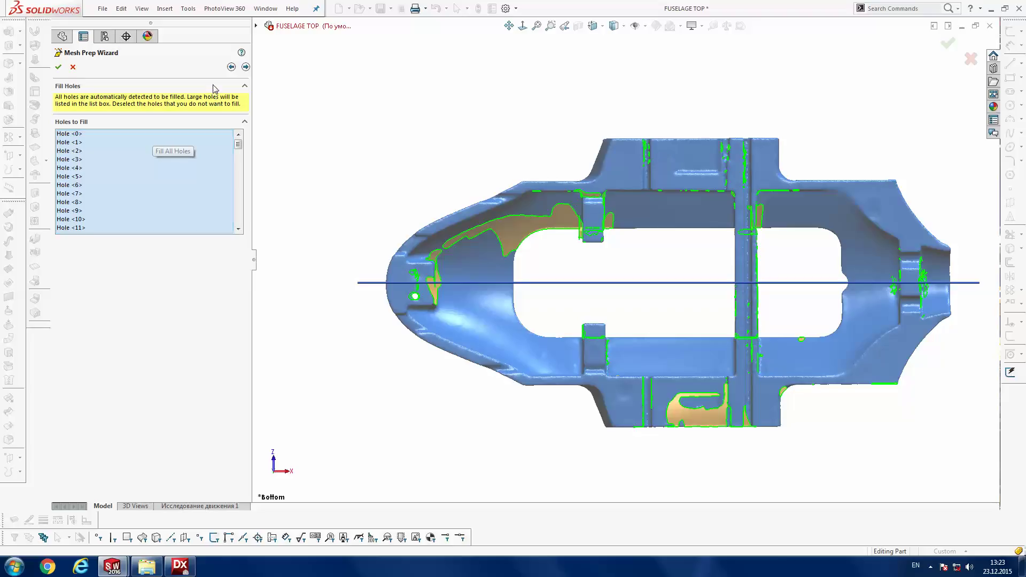
- Fill all listed holes, check the result in a tilted 3D view, and accept the wizard
left_click(245, 67)
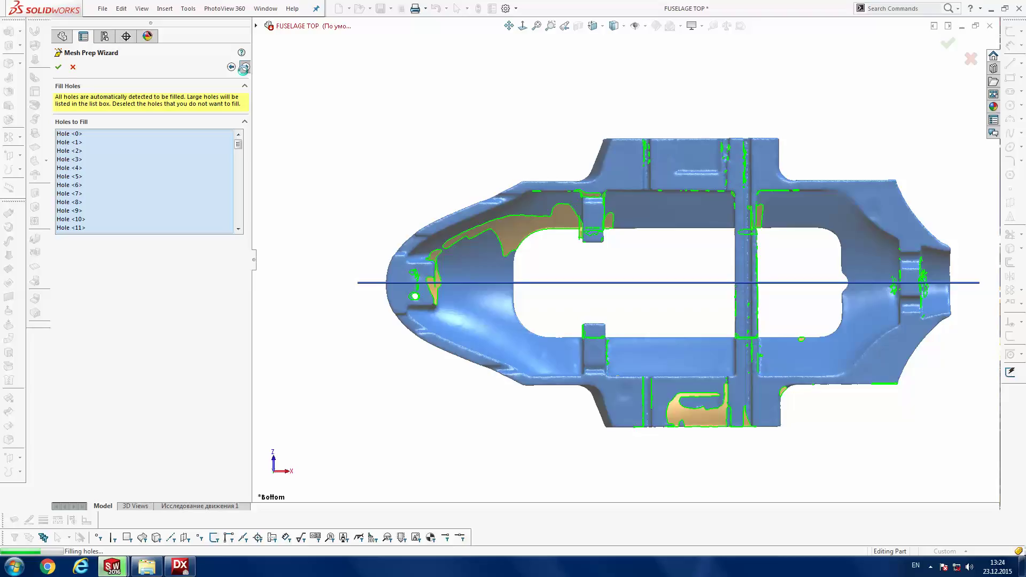
mouse_move(527, 282)
middle_mouse_down()
mouse_move(529, 184)
mouse_move(556, 158)
mouse_move(639, 192)
middle_mouse_up()
middle_click_drag(614, 266, 556, 235)
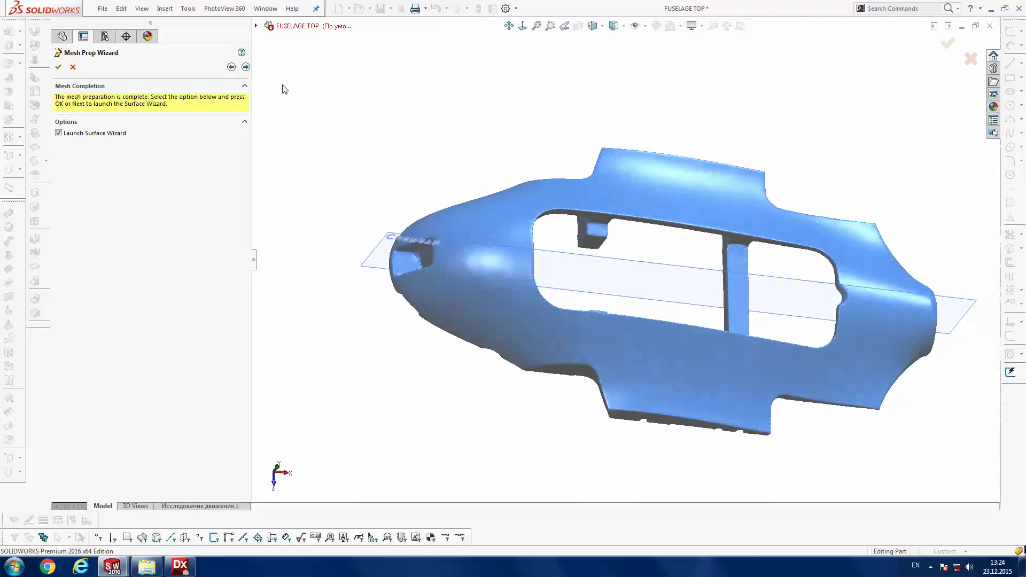
left_click(58, 67)
left_click(989, 26)
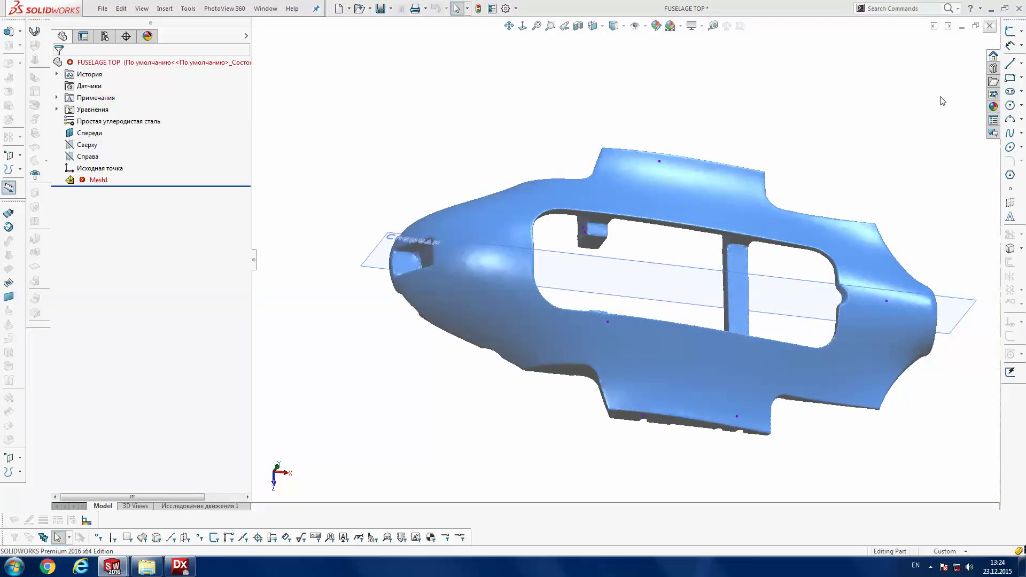
- Cancel closing FUSELAGE TOP and start Save As in the 23-12-2015 folder
left_click(571, 282)
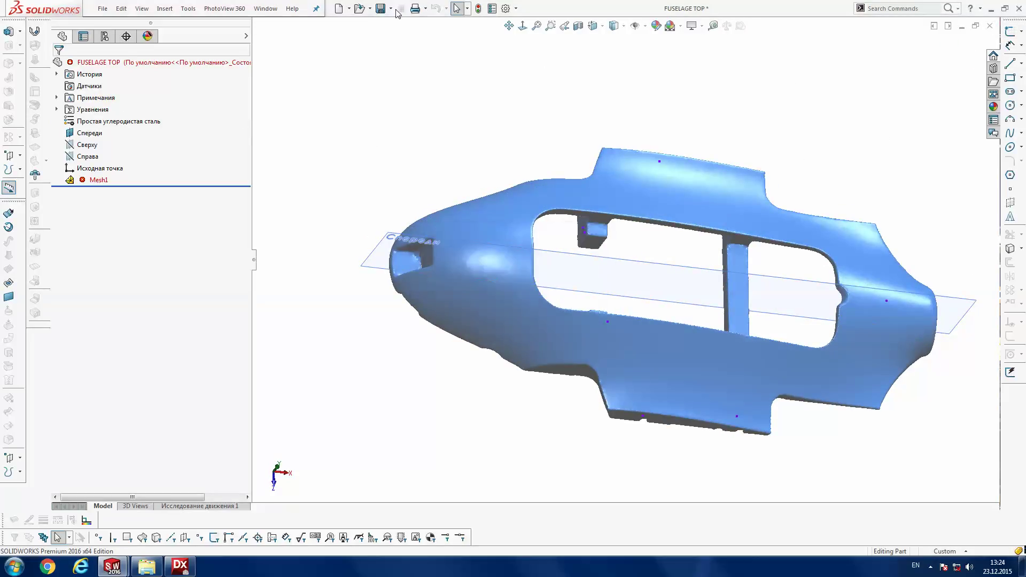
left_click(390, 9)
left_click(404, 35)
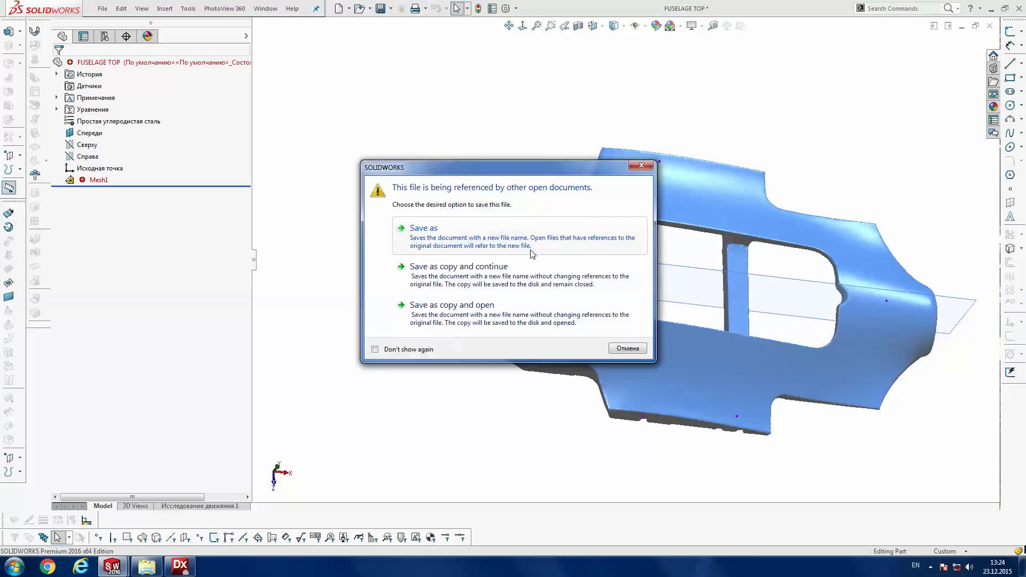
left_click(520, 244)
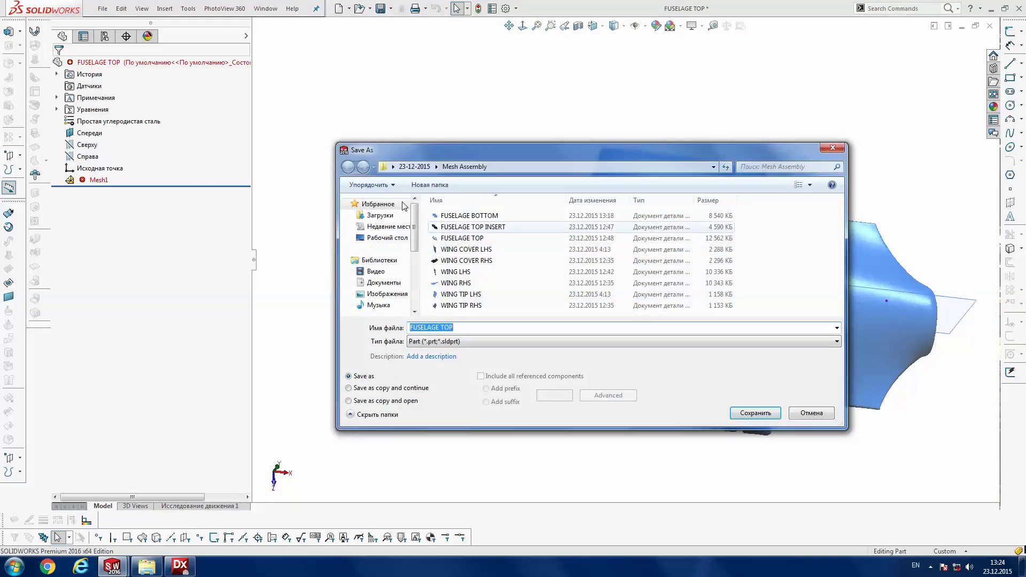
left_click(414, 166)
- Save as ScanTo3D (*.stl) with default export options, then close the part without saving
left_click(451, 342)
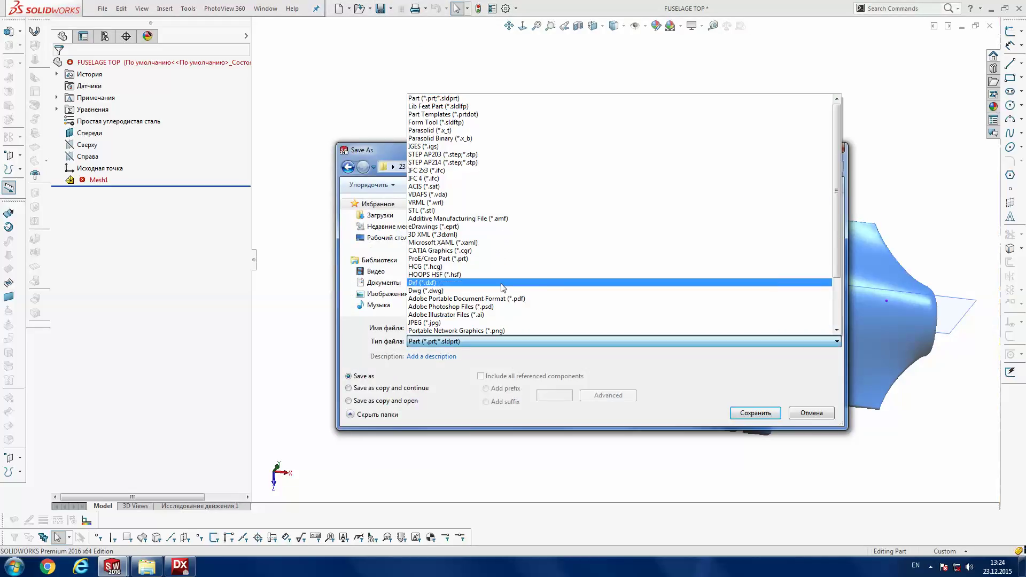
scroll(464, 309, "down", 3)
left_click(462, 298)
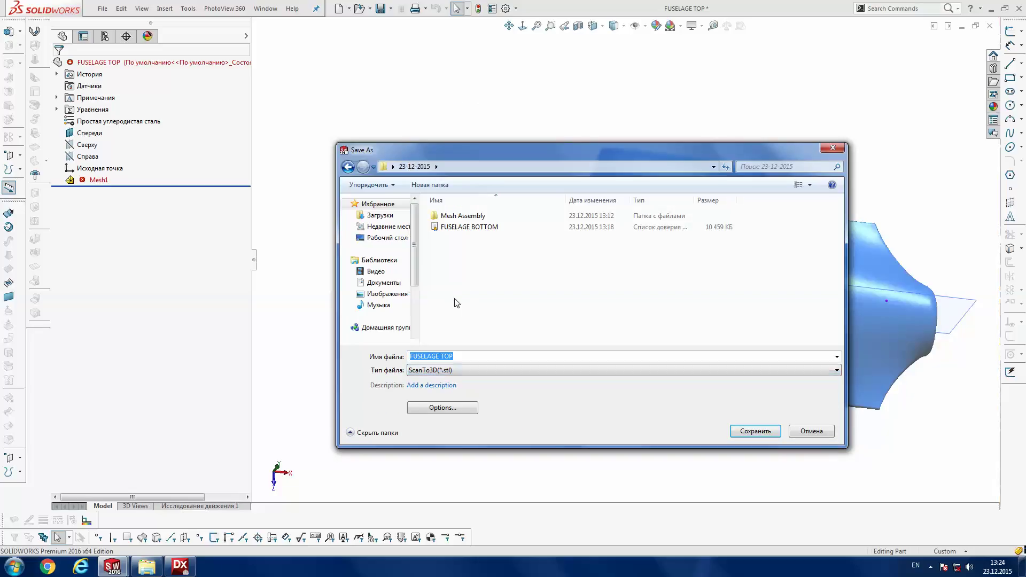
left_click(451, 408)
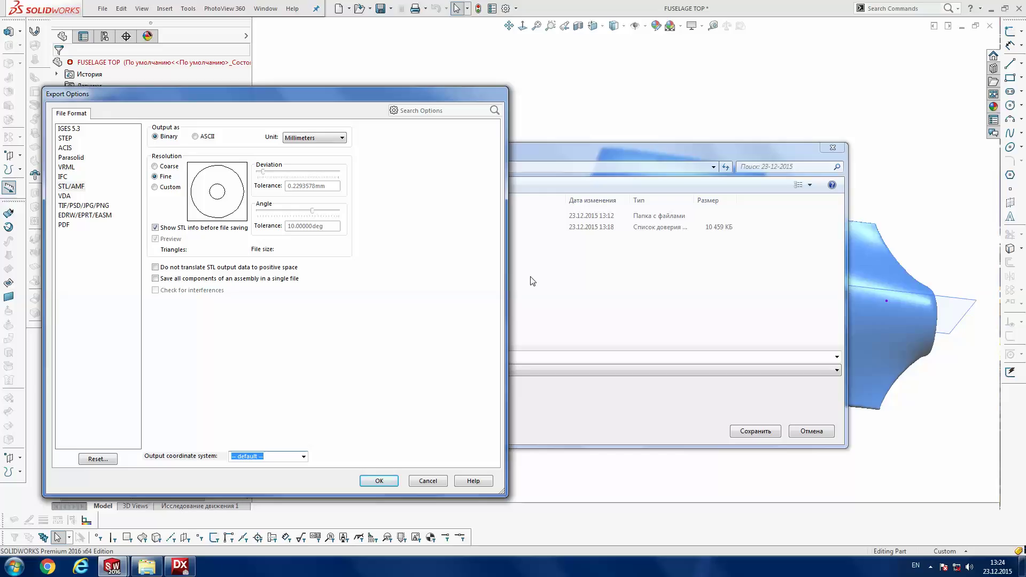
left_click(380, 480)
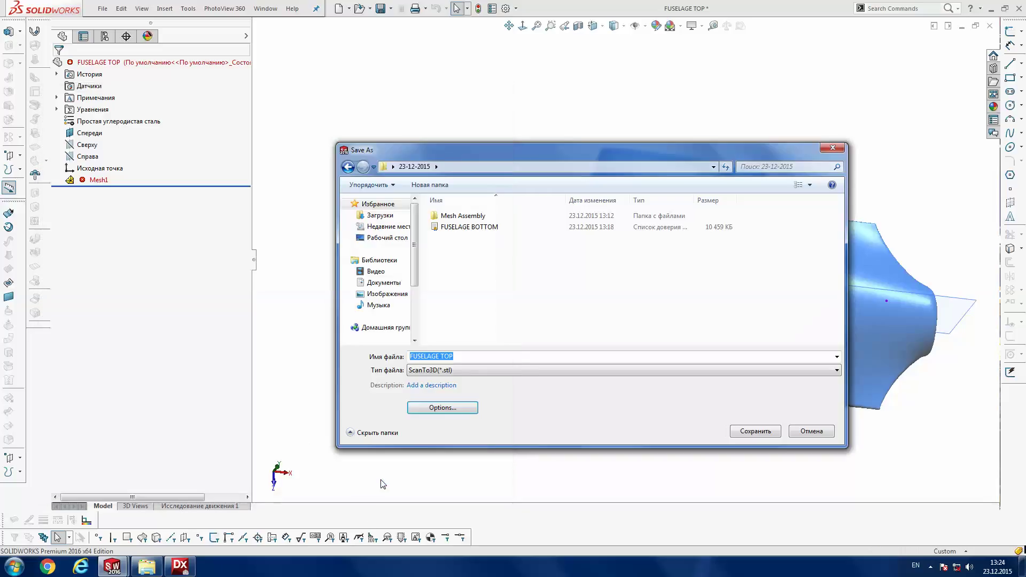
left_click(751, 433)
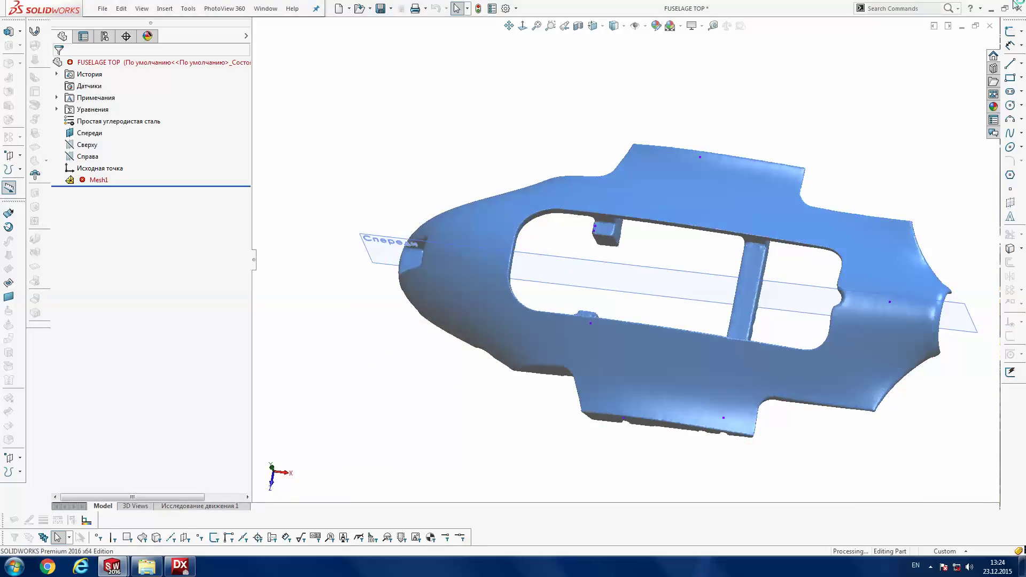
left_click(990, 26)
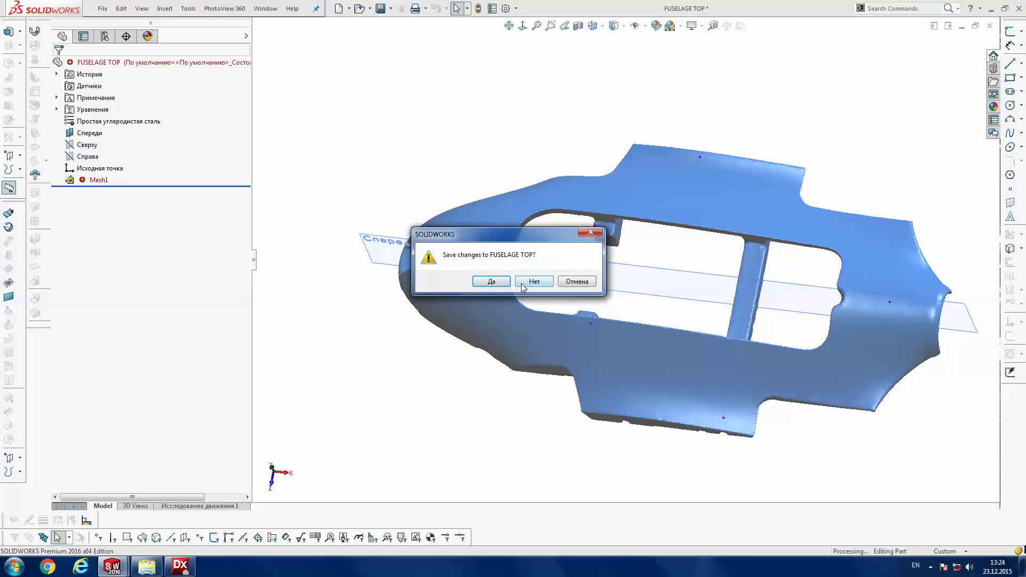
left_click(501, 277)
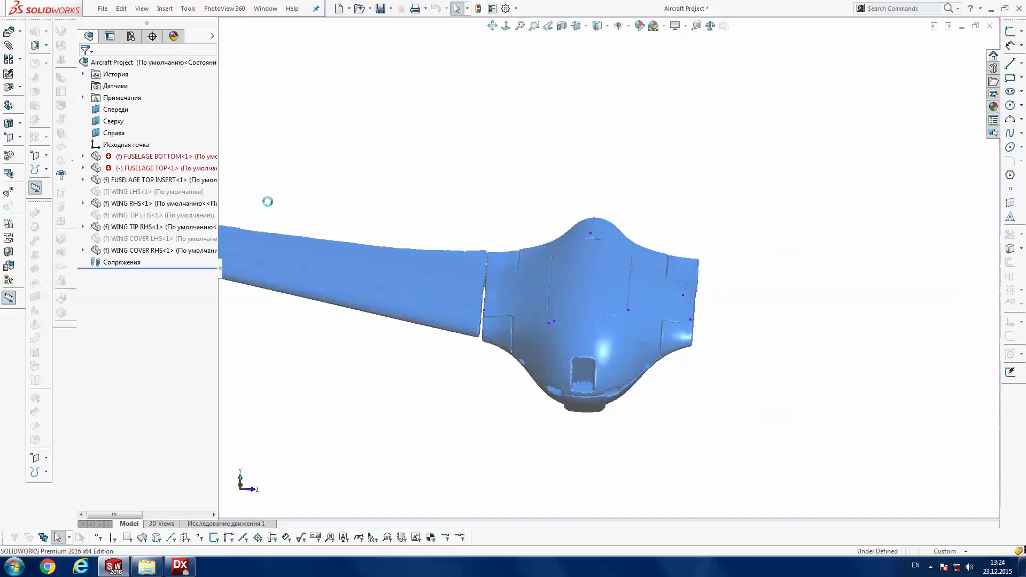
- Open FUSELAGE TOP INSERT, show it Shaded, and launch Mesh Prep Wizard on Mesh1
left_click(160, 185)
left_click(182, 159)
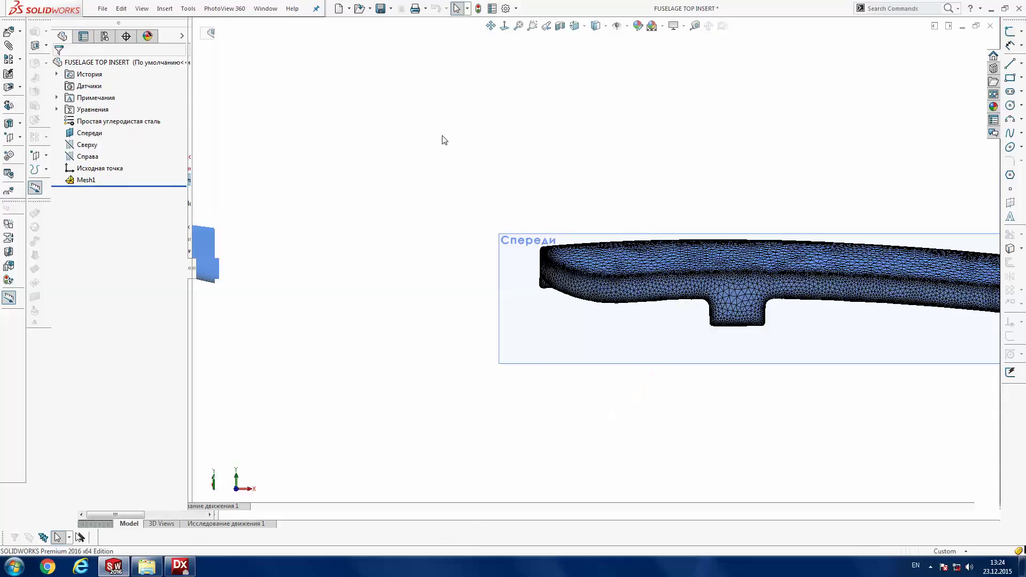
left_click(580, 26)
left_click(582, 56)
mouse_move(665, 236)
middle_mouse_down()
mouse_move(816, 283)
mouse_move(844, 412)
middle_mouse_up()
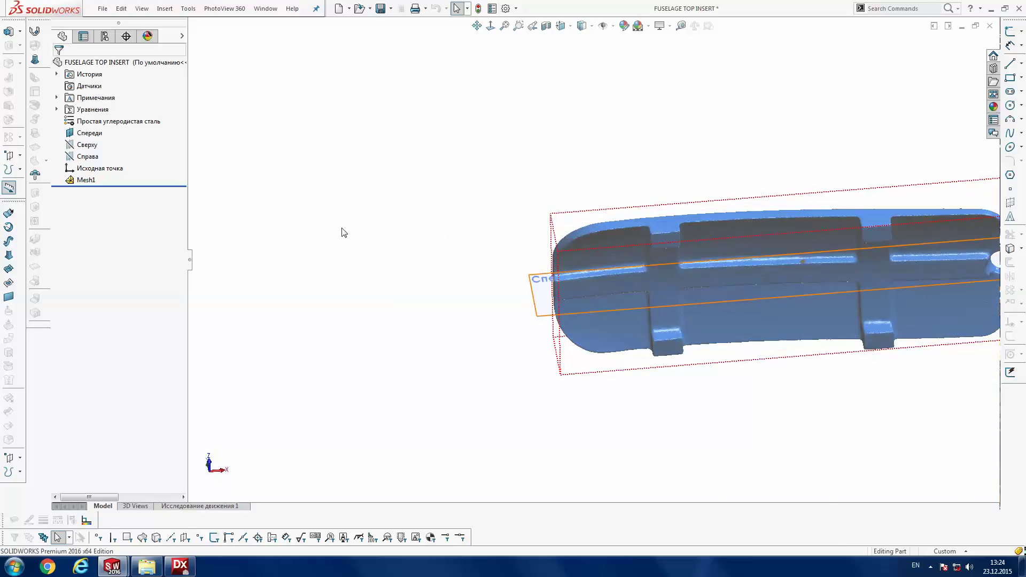
right_click(80, 180)
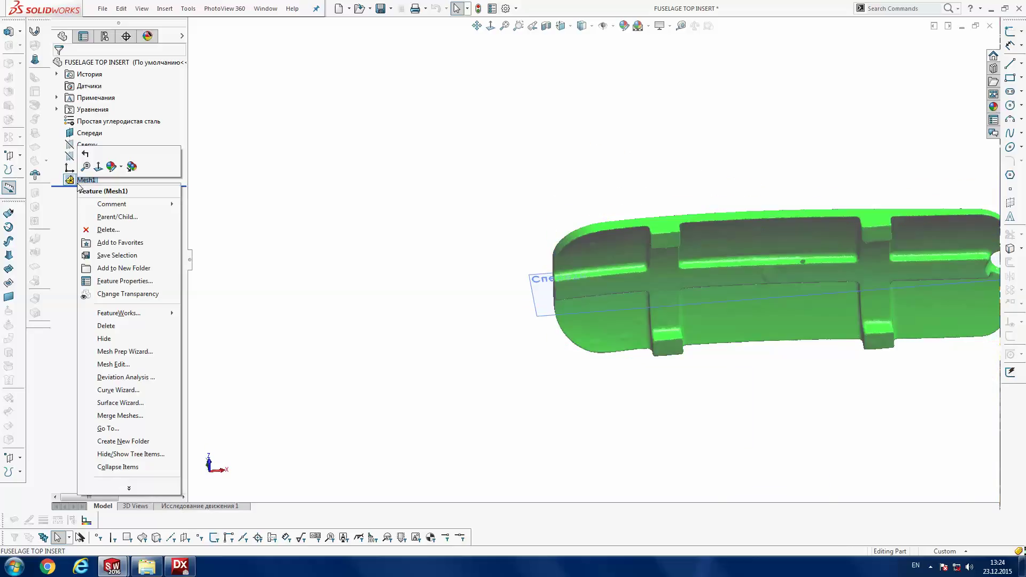
left_click(129, 353)
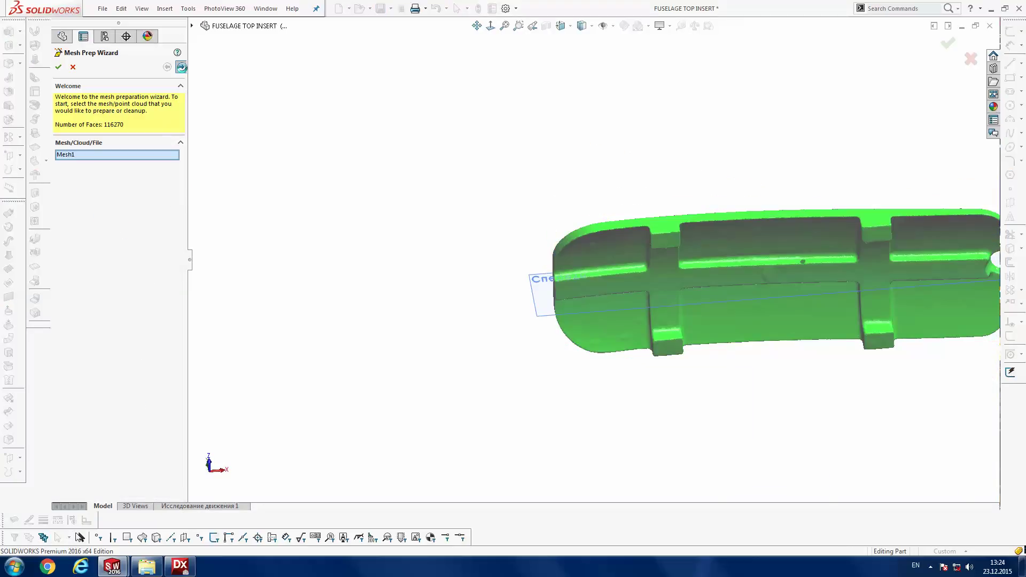
- Advance the wizard past Orientation, Removal and Simplification, leaving the mesh unchanged
left_click(182, 67)
left_click(182, 67)
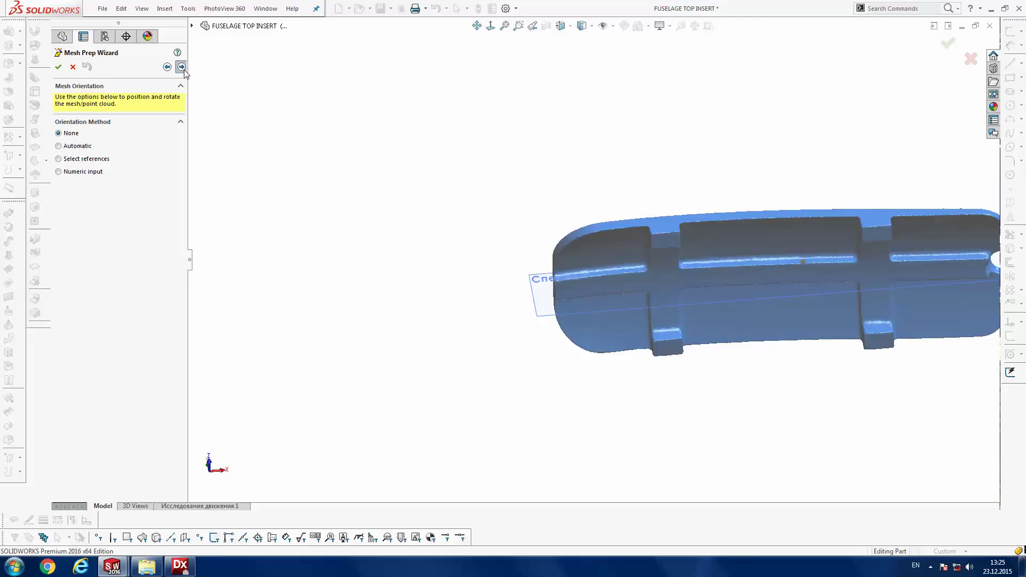
left_click(181, 67)
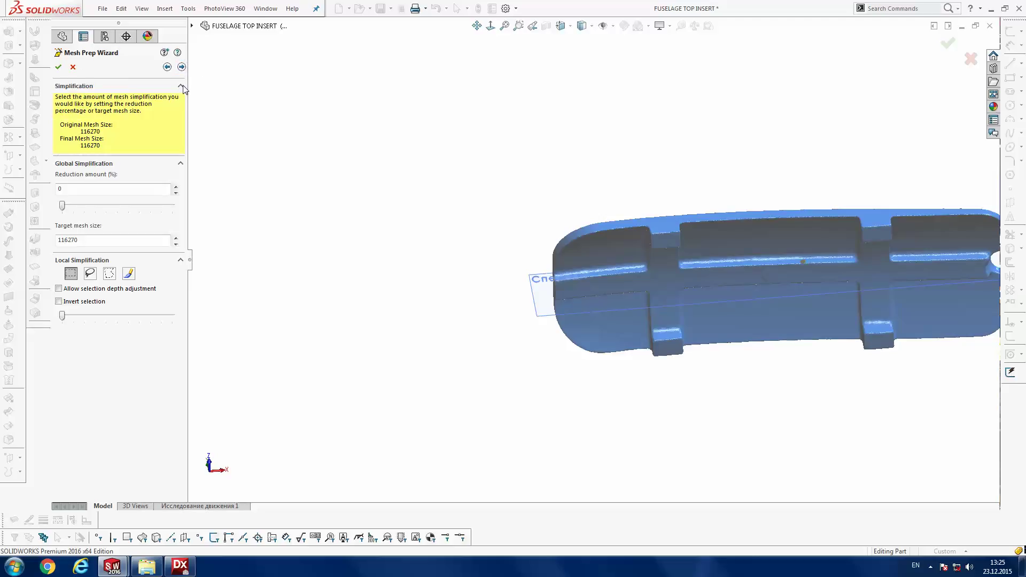
left_click(182, 66)
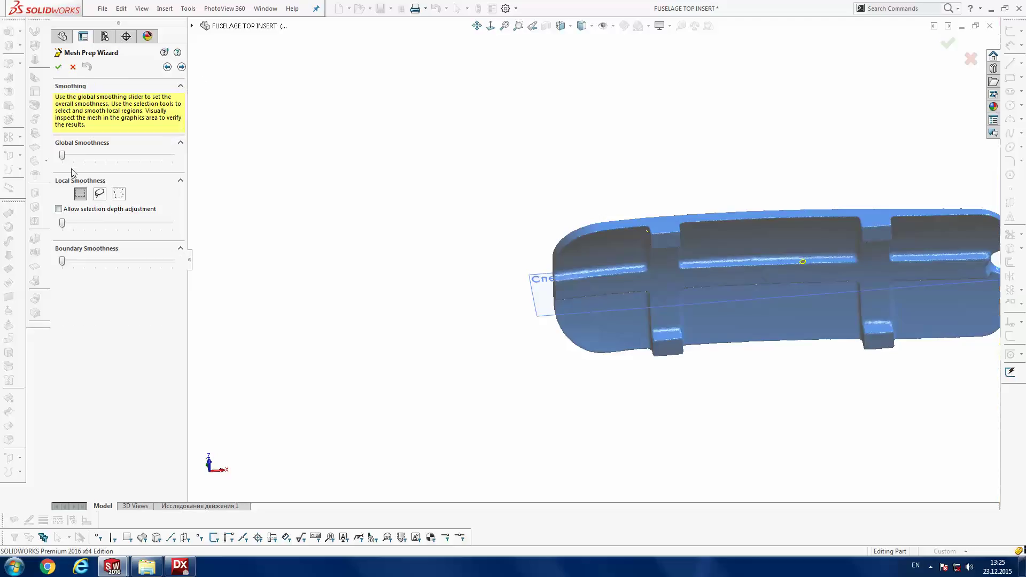
- Set Global and Boundary Smoothness to maximum, fill the holes, and finish mesh preparation
left_click_drag(63, 155, 187, 156)
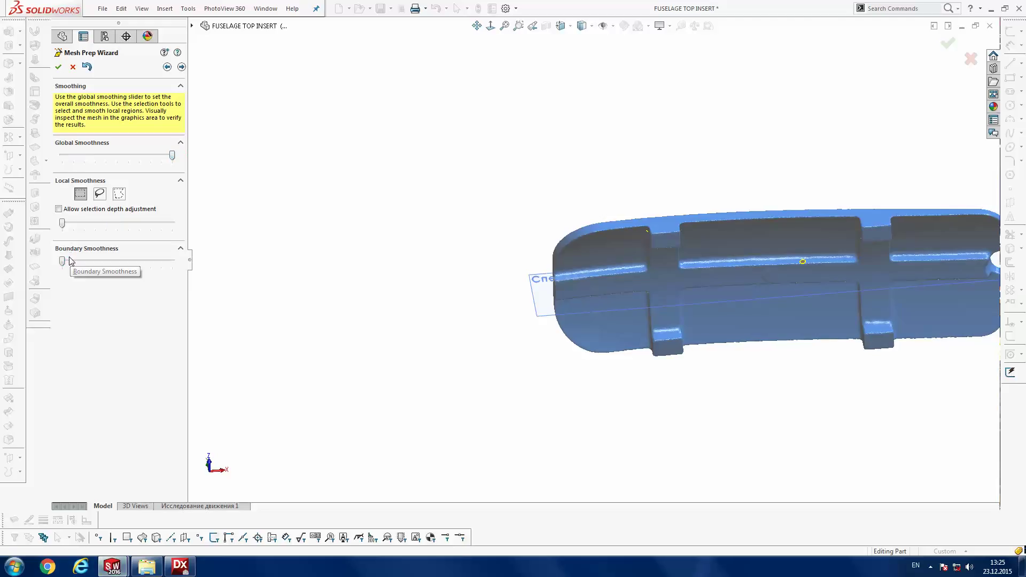
left_click_drag(62, 261, 181, 261)
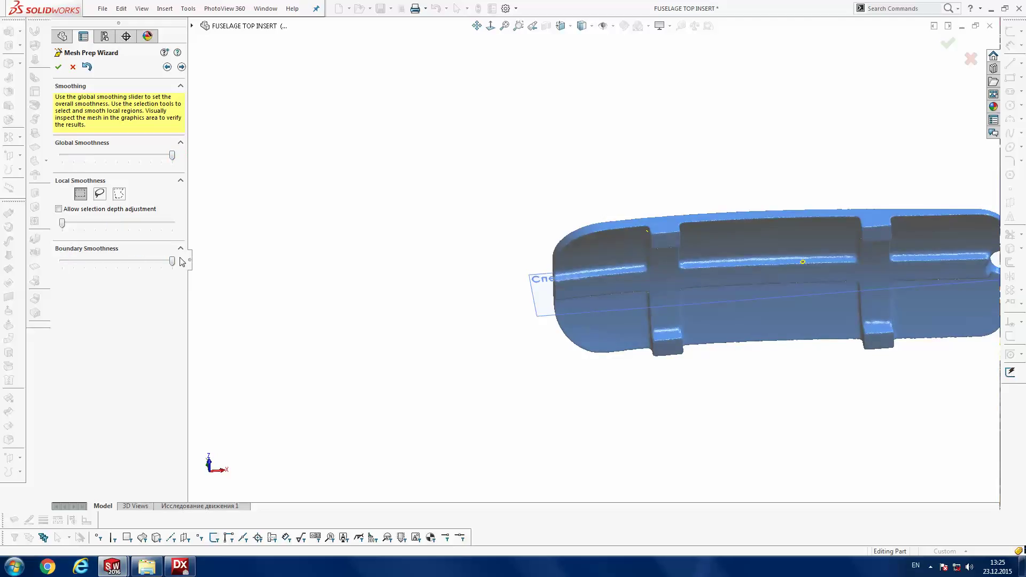
left_click(182, 67)
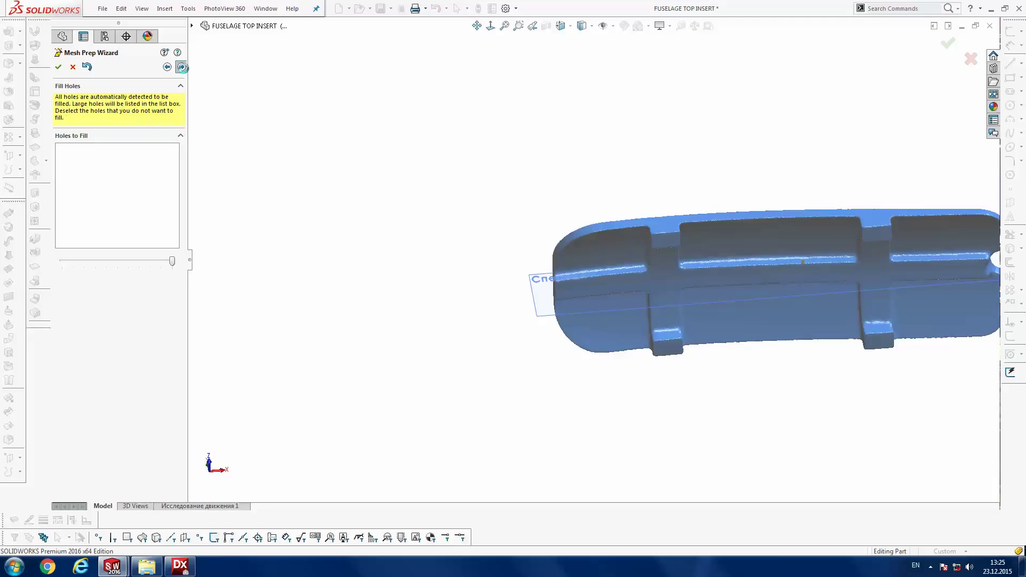
left_click(178, 67)
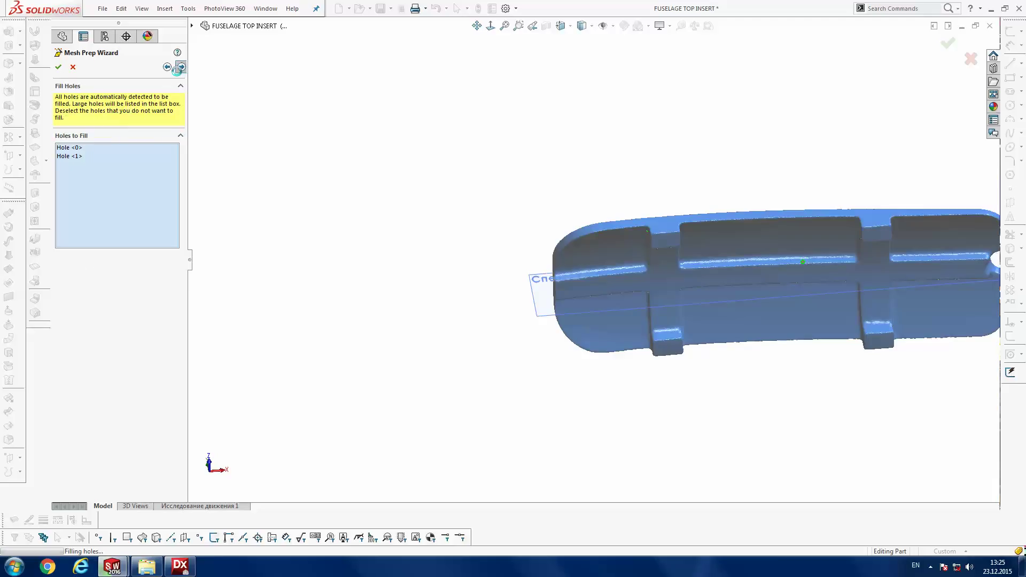
left_click(58, 68)
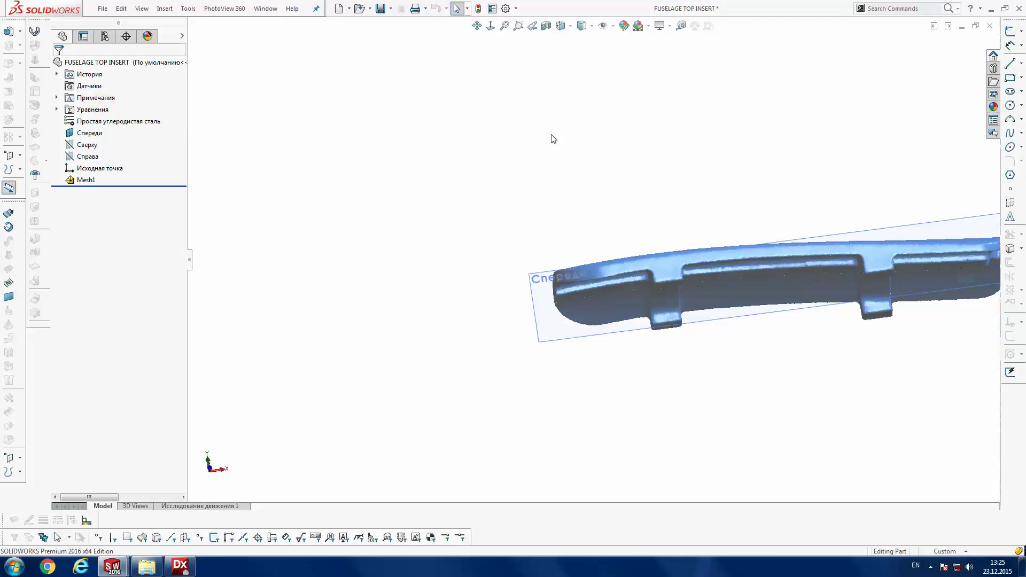
- Export FUSELAGE TOP INSERT as a ScanTo3D STL into the 23-12-2015 folder
left_click(390, 8)
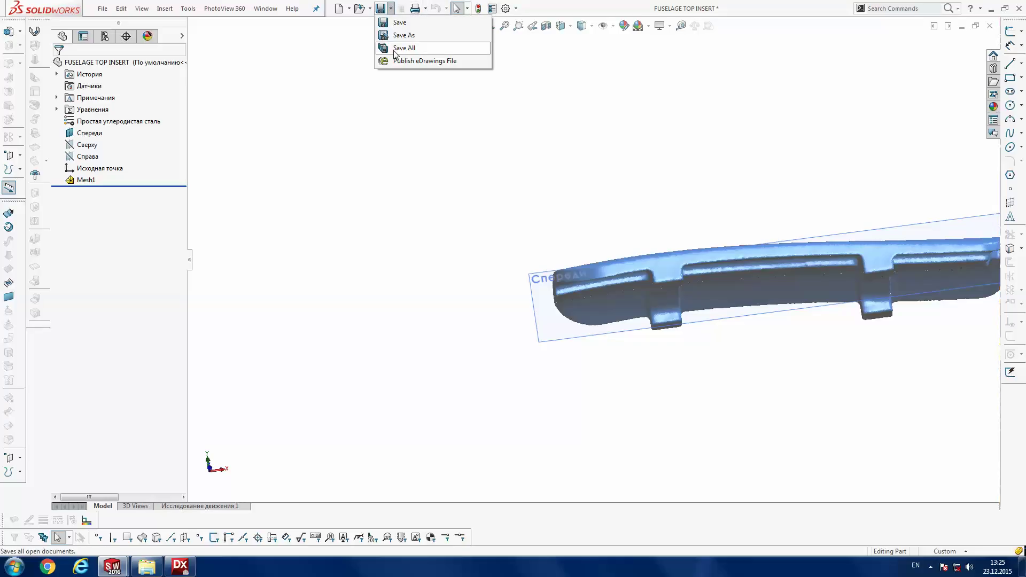
left_click(397, 35)
left_click(461, 234)
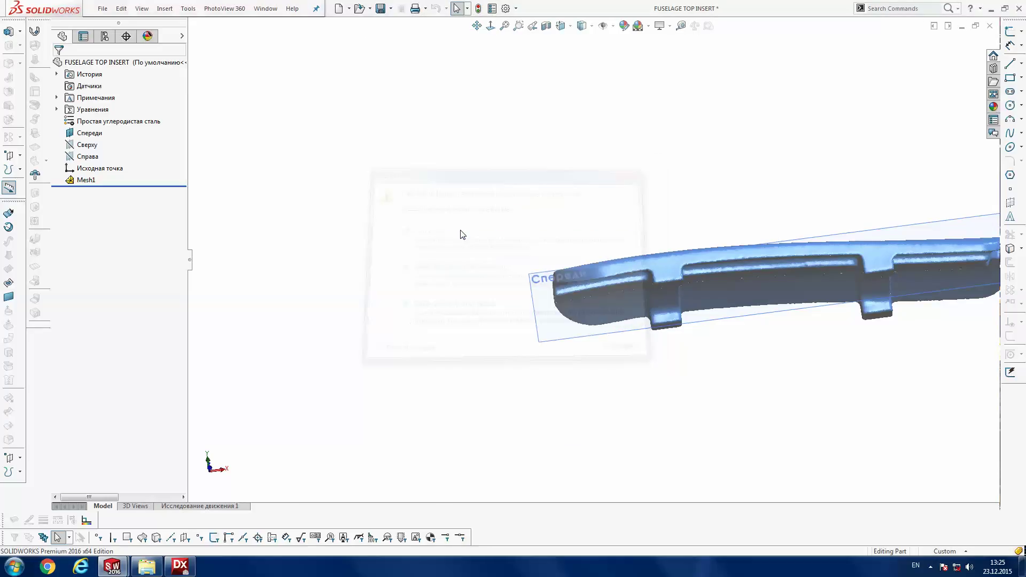
left_click(442, 340)
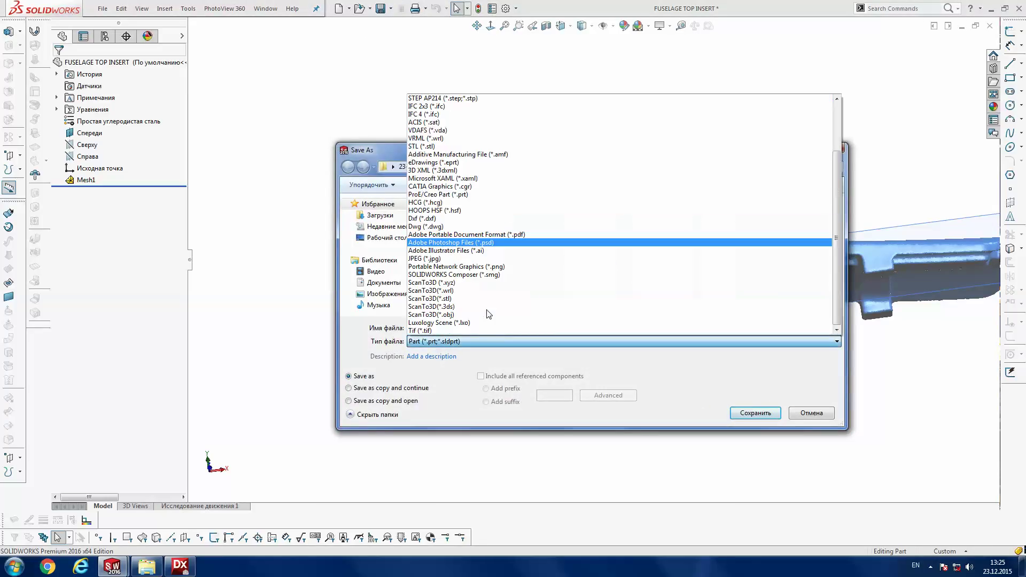
left_click(458, 300)
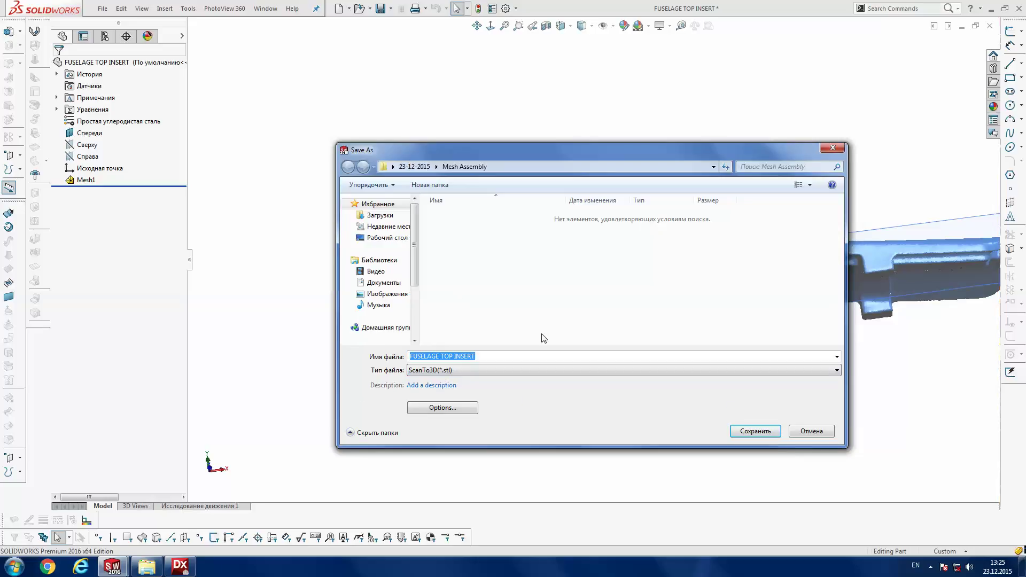
left_click(414, 166)
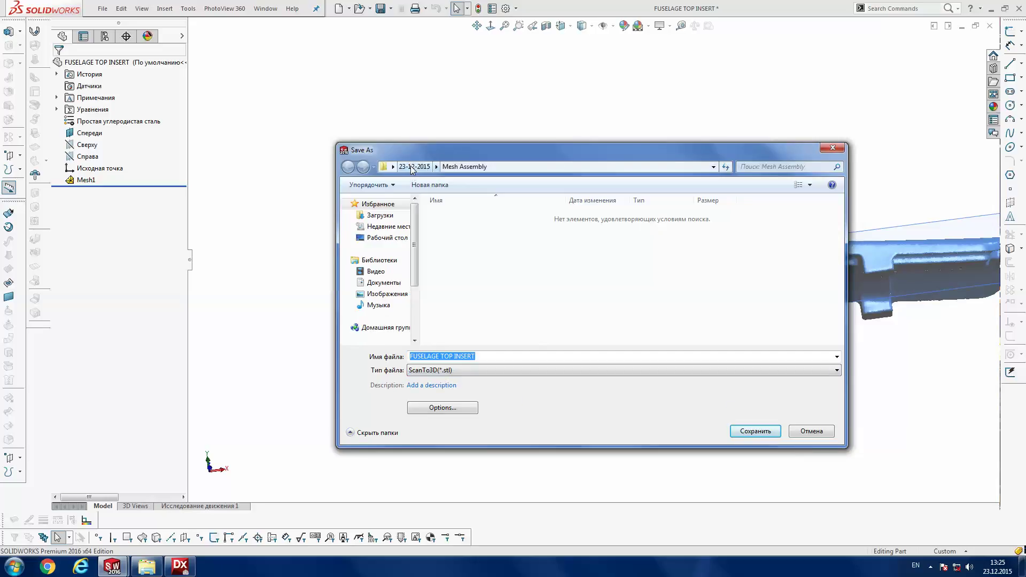
left_click(750, 430)
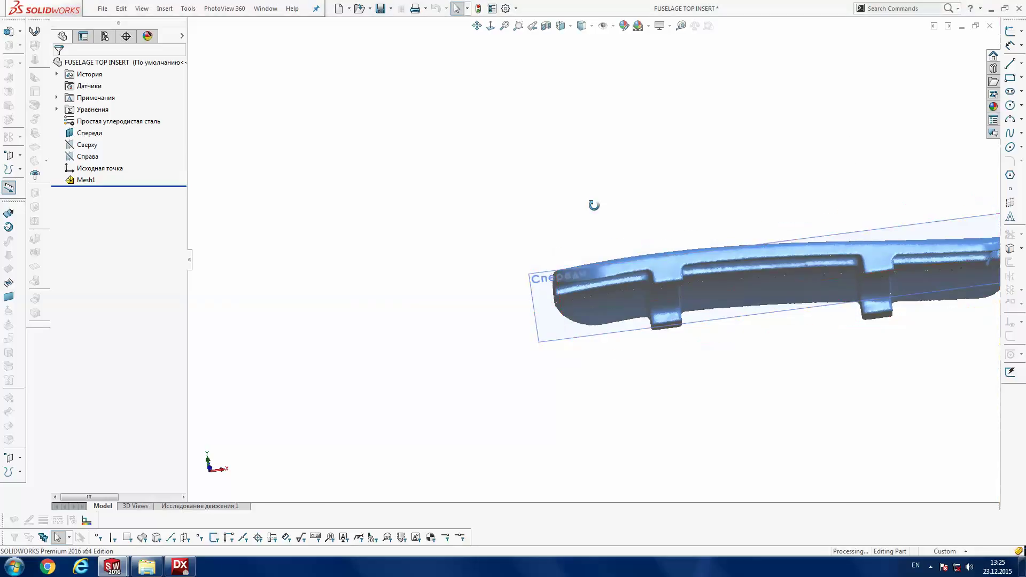
- Check the exported file in Explorer, then close the part, saving its changes
left_click(148, 568)
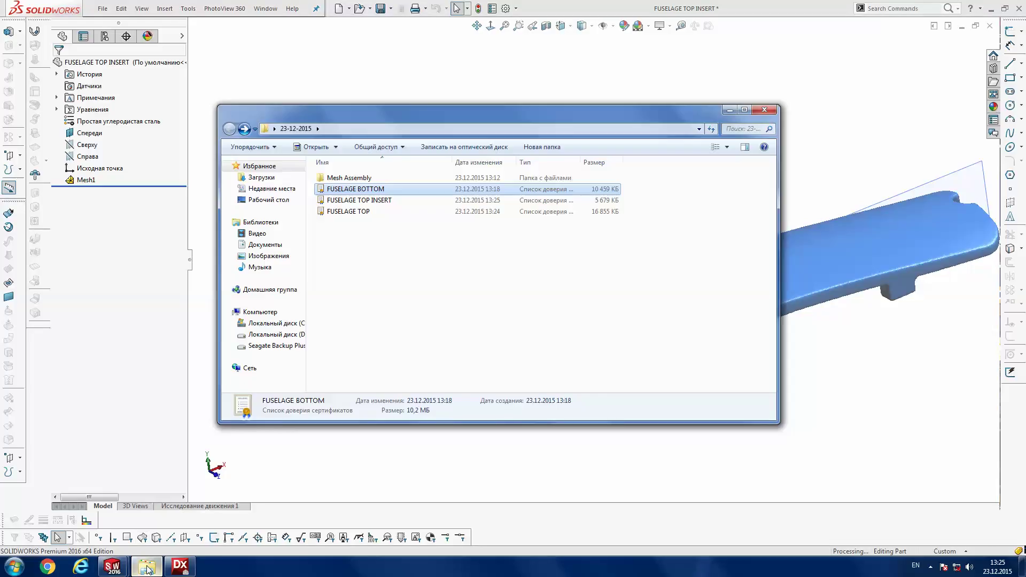
left_click(148, 568)
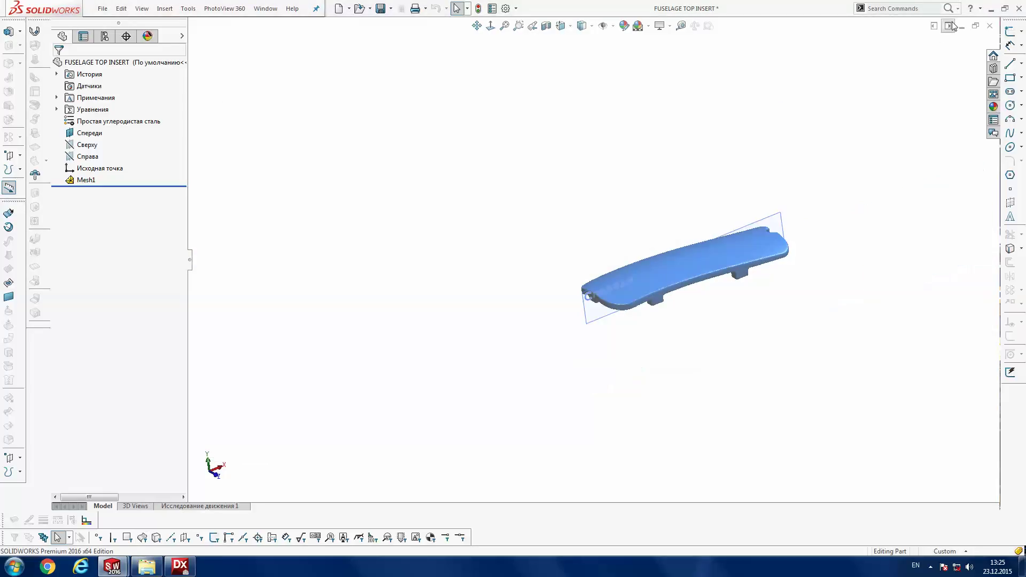
left_click(989, 26)
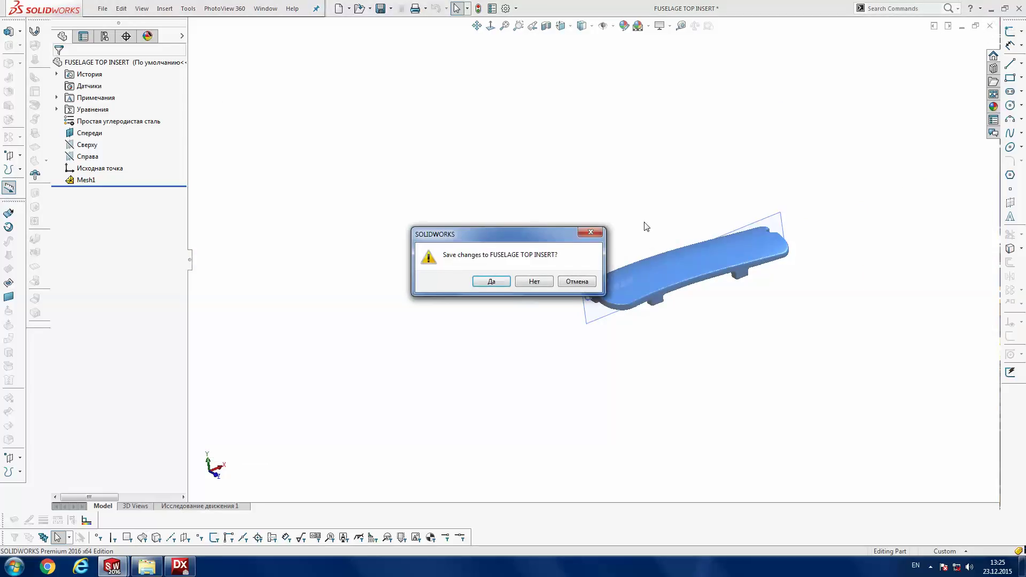
left_click(492, 282)
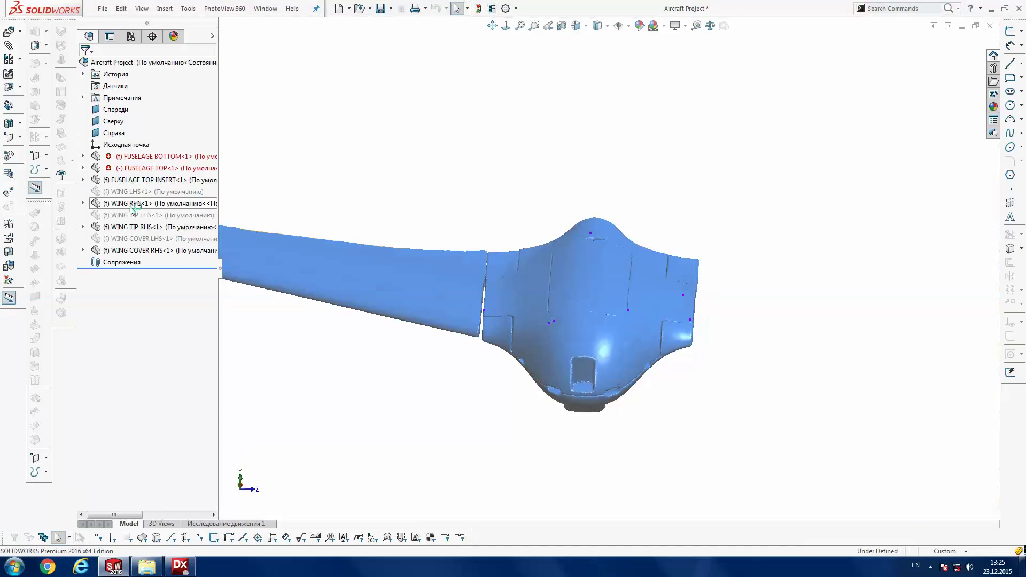
- Open WING RHS with Edit Part and display its Mesh1 as Shaded
right_click(133, 206)
left_click(139, 176)
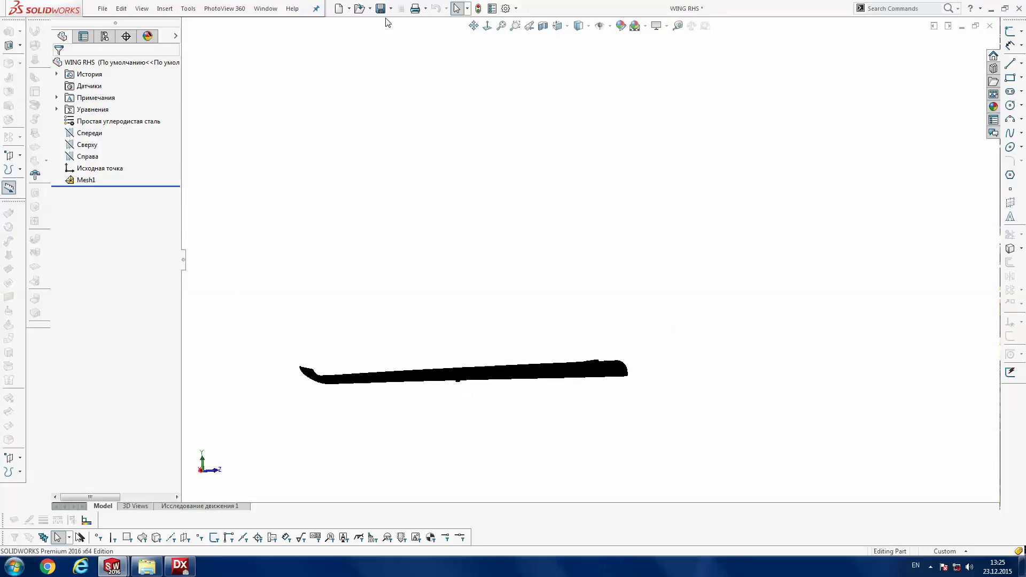
left_click(588, 30)
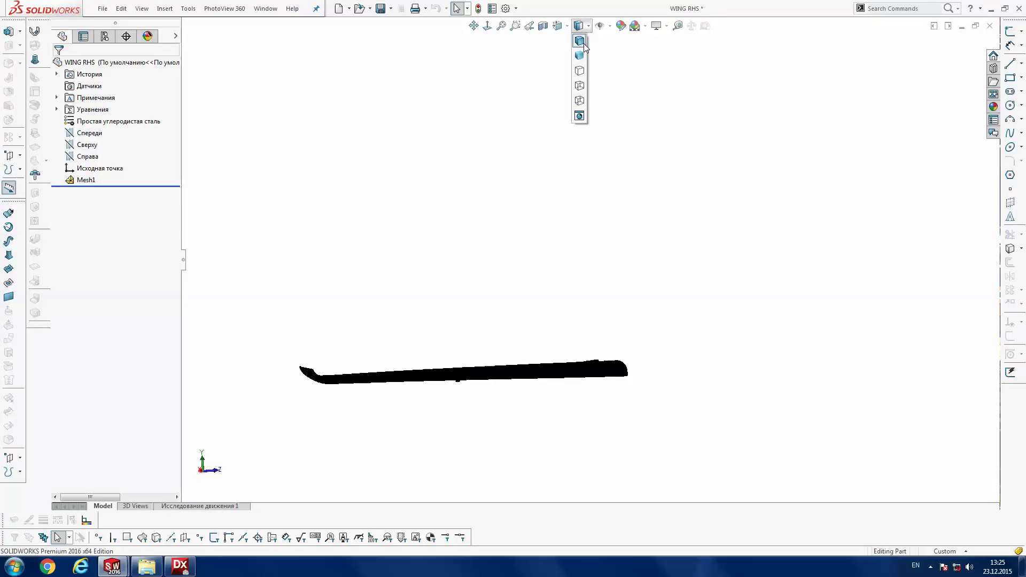
left_click(580, 58)
mouse_move(542, 256)
middle_mouse_down()
mouse_move(481, 360)
mouse_move(519, 288)
middle_mouse_up()
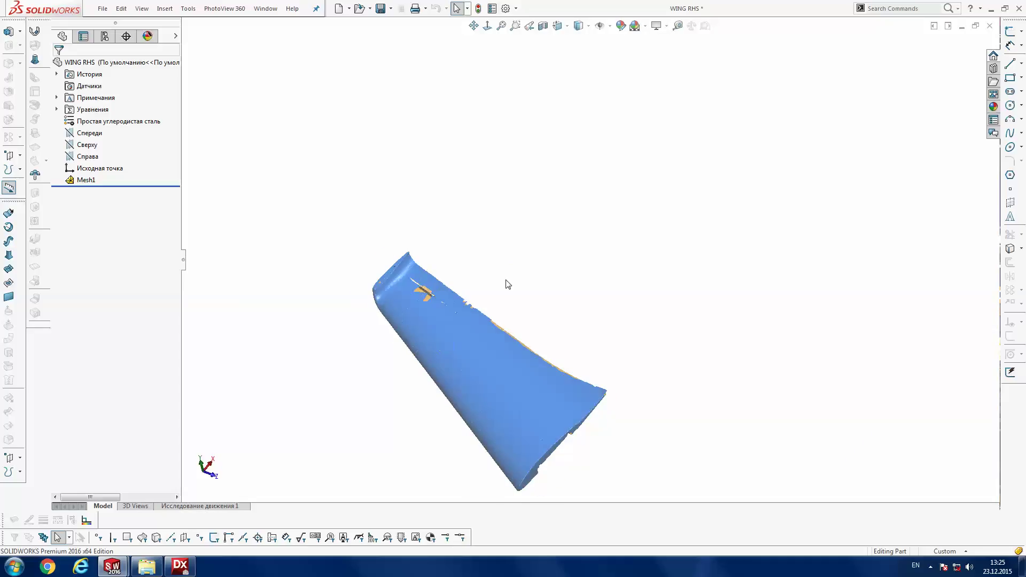
left_click(392, 8)
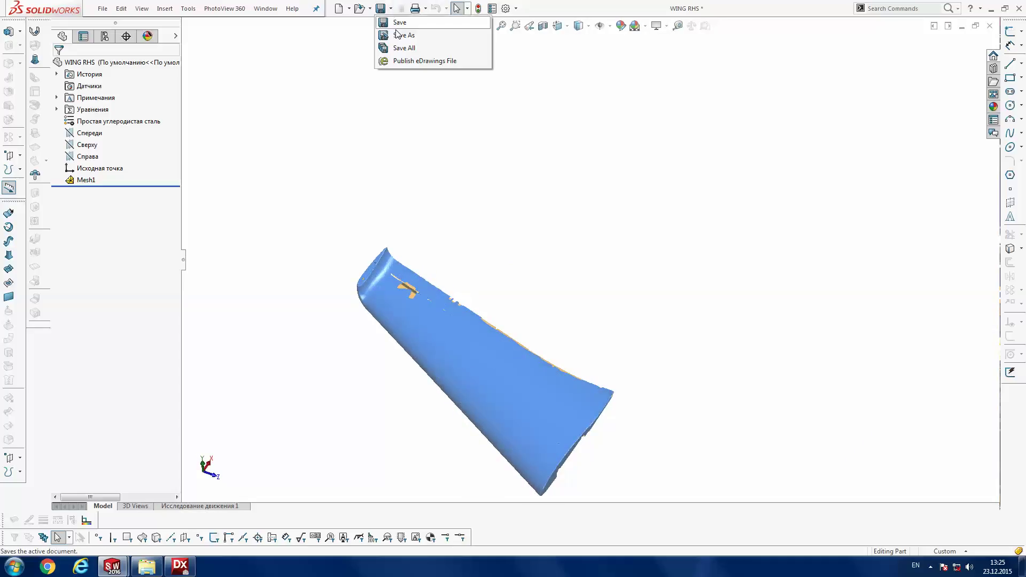
- Cancel the save prompt and launch Mesh Prep Wizard on the wing's Mesh1
left_click(397, 39)
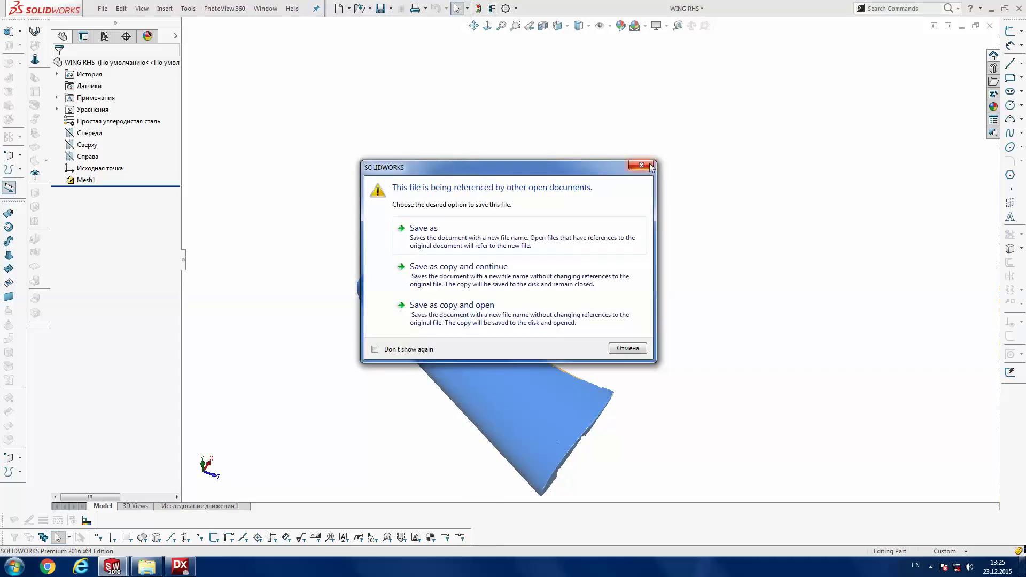
key("Escape")
right_click(95, 180)
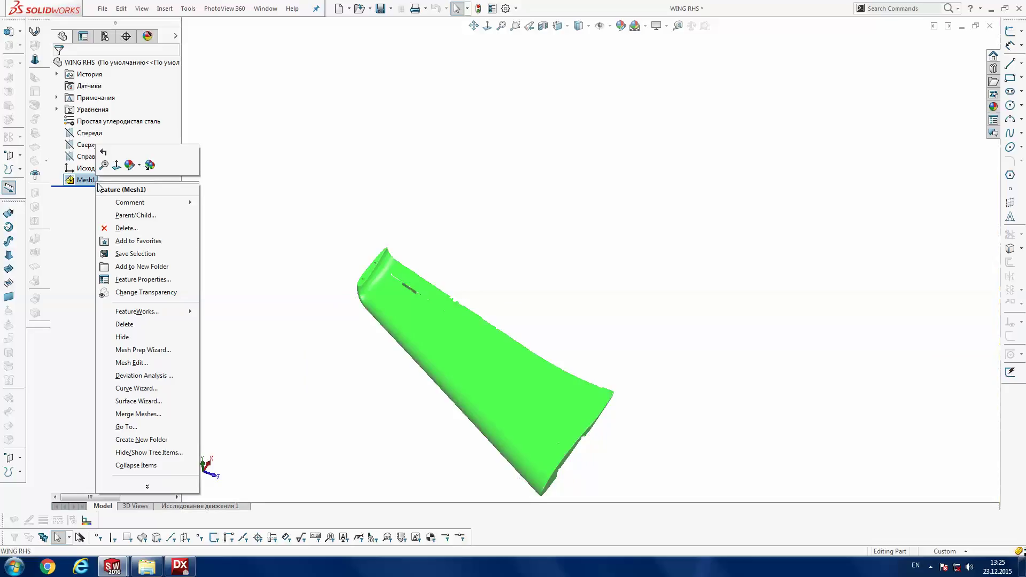
left_click(151, 350)
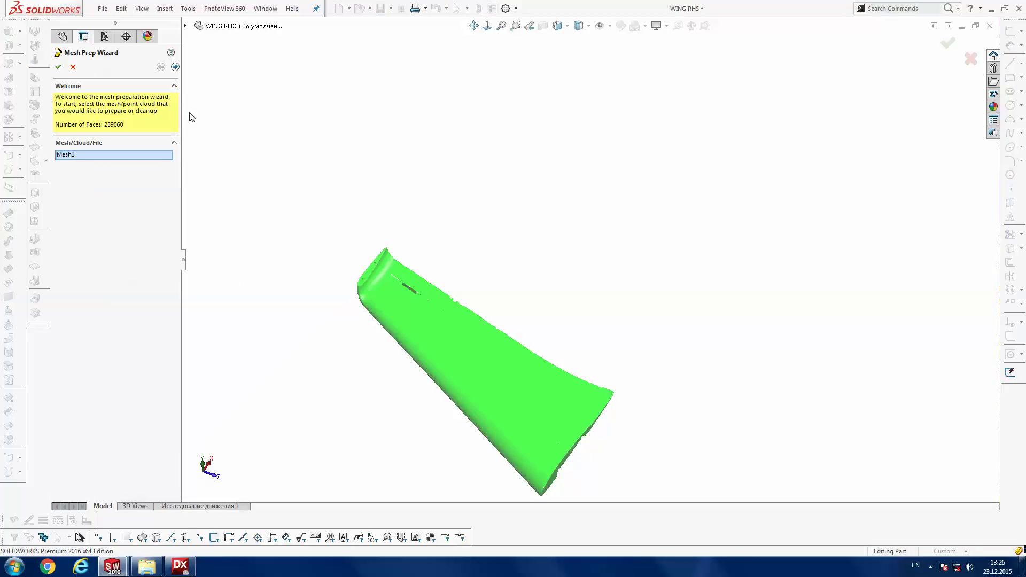
- Advance to Smoothing, set Global and Boundary Smoothness to maximum, and continue to Fill Holes
left_click(175, 67)
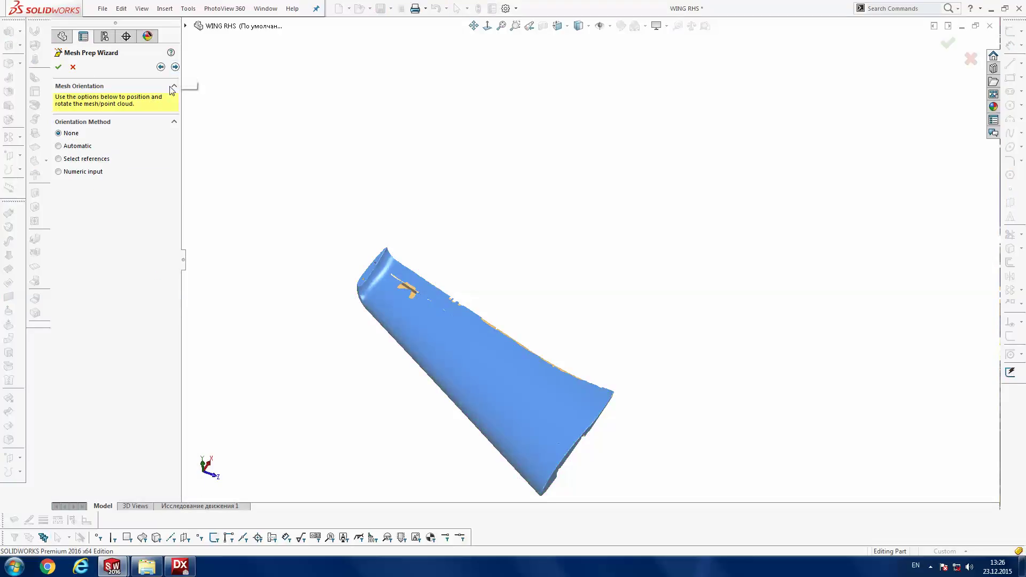
left_click(174, 67)
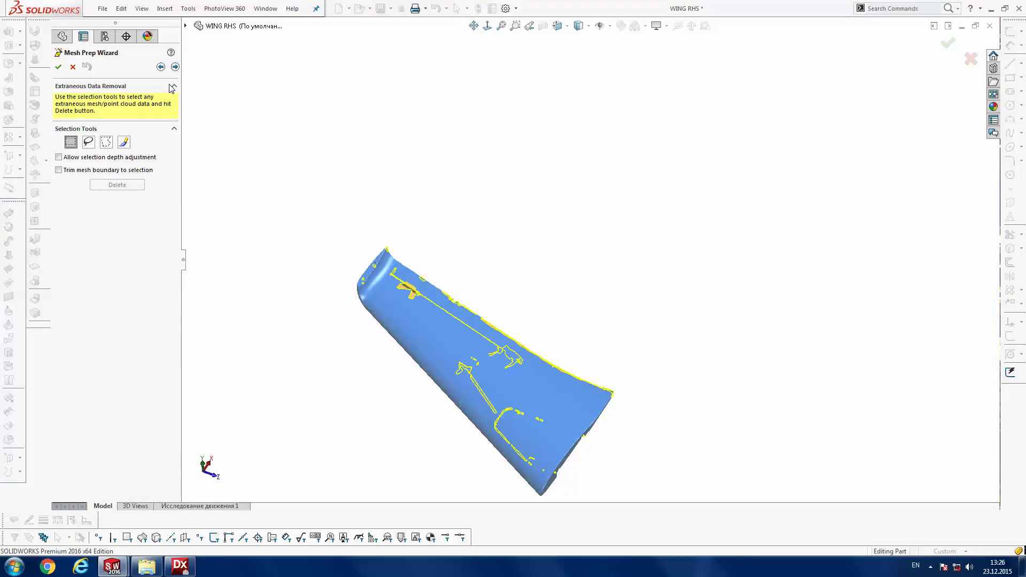
left_click(175, 67)
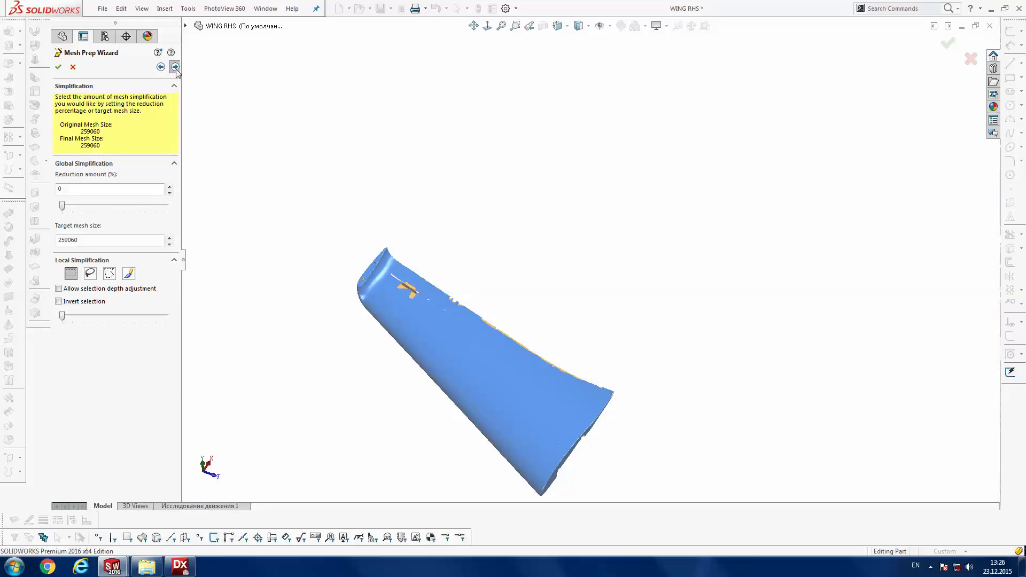
left_click(174, 67)
left_click_drag(62, 156, 190, 161)
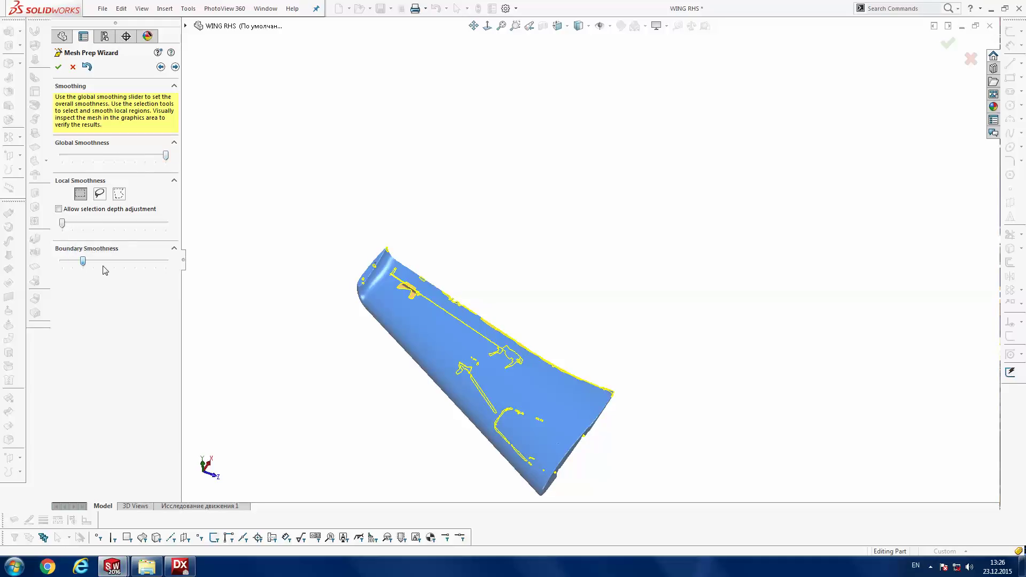
left_click_drag(83, 261, 166, 262)
left_click(174, 67)
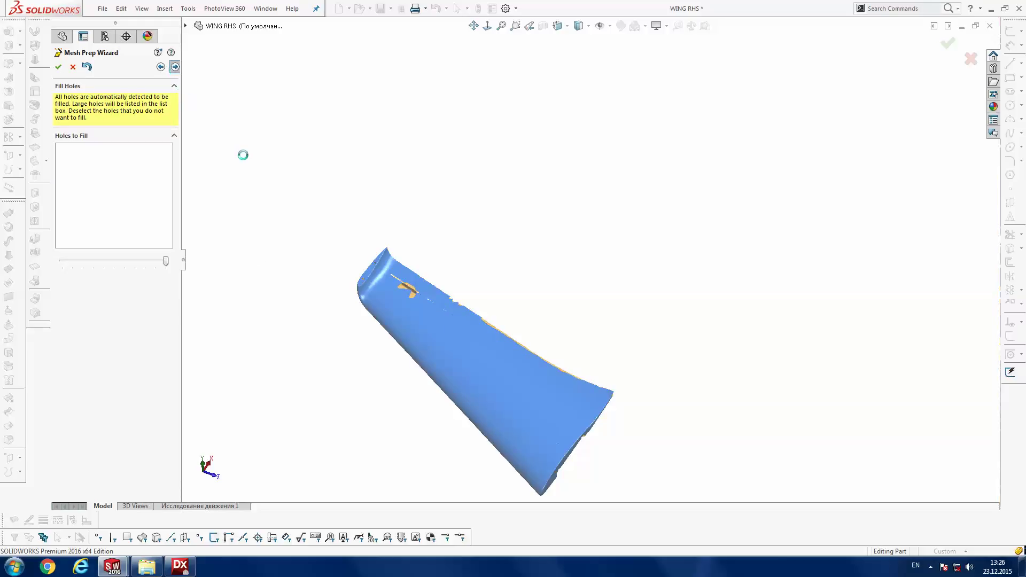
- Inspect the wing's outlined holes, then fill all detected holes
middle_click_drag(337, 200, 411, 380)
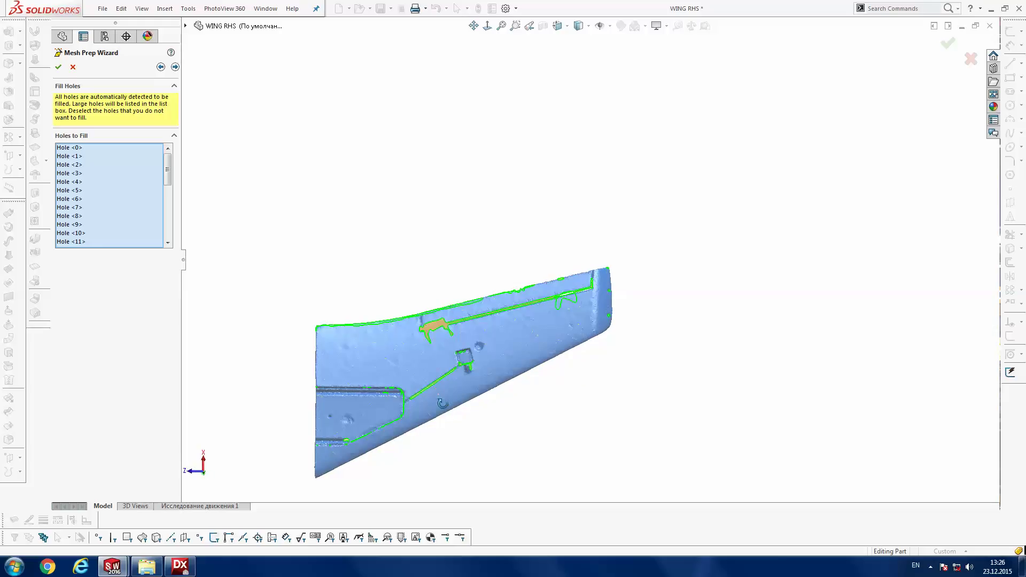
scroll(467, 327, "down", 2)
scroll(472, 313, "down", 3)
scroll(478, 297, "down", 2)
scroll(633, 316, "up", 3)
mouse_move(633, 316)
middle_mouse_down()
mouse_move(607, 407)
mouse_move(657, 321)
mouse_move(767, 281)
mouse_move(682, 309)
mouse_move(680, 337)
mouse_move(485, 341)
mouse_move(417, 323)
middle_mouse_up()
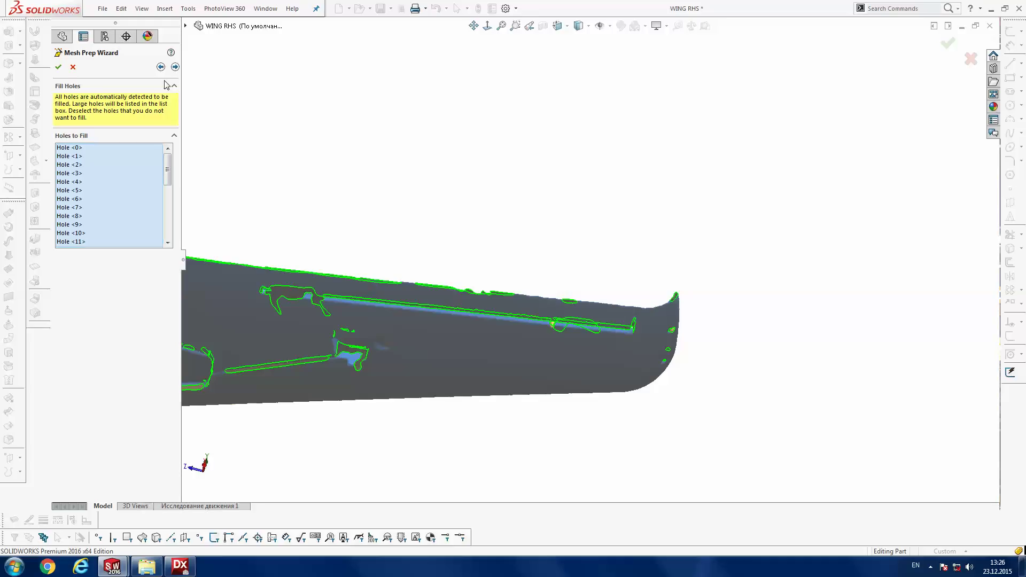
left_click(175, 68)
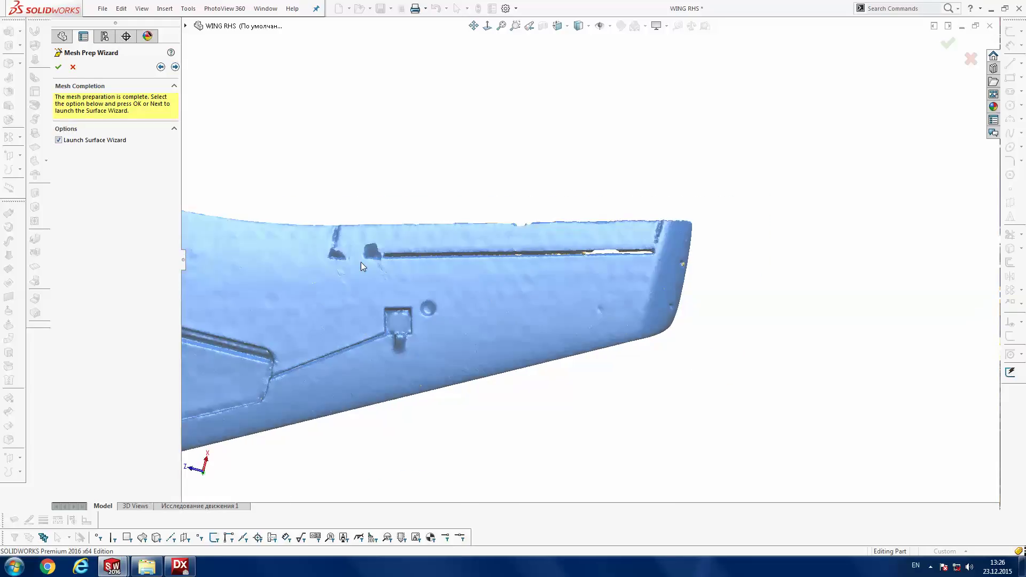
- Inspect the filled wing mesh up close, then accept to finish mesh preparation
scroll(620, 250, "down", 3)
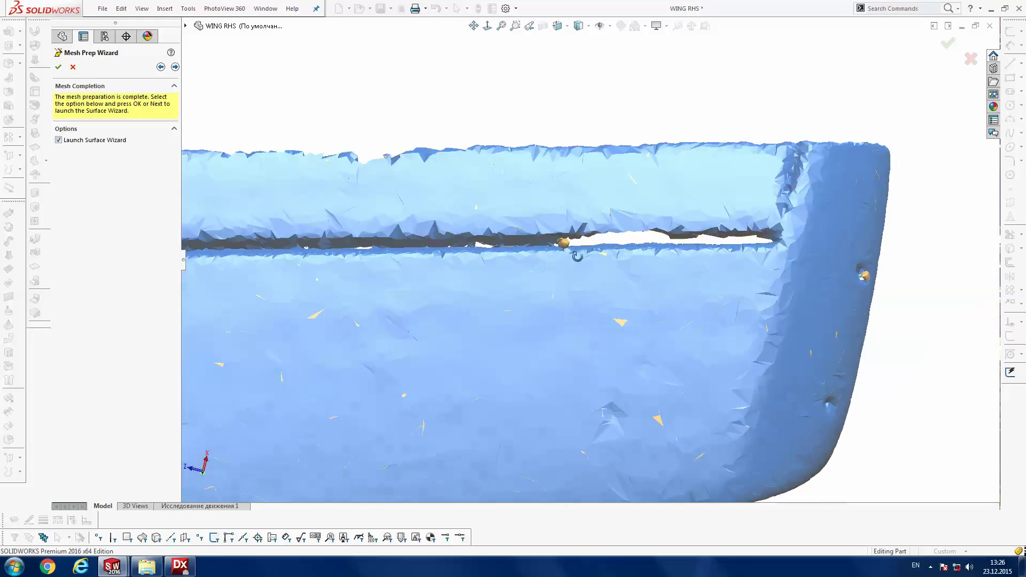
scroll(569, 265, "down", 3)
scroll(540, 262, "up", 2)
scroll(503, 269, "up", 2)
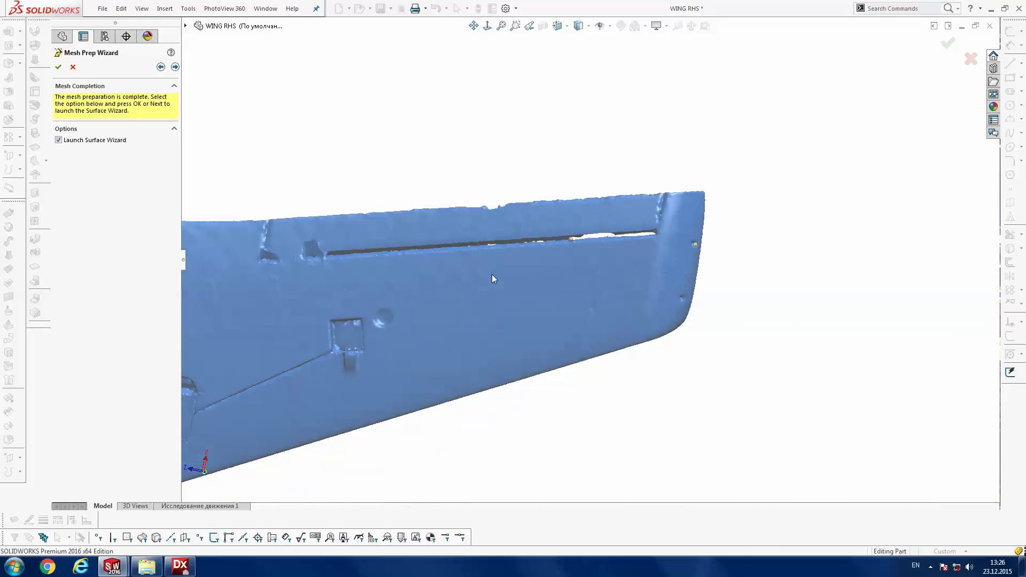
scroll(492, 274, "up", 2)
scroll(454, 299, "up", 2)
scroll(508, 307, "down", 3)
scroll(506, 290, "down", 1)
mouse_move(506, 290)
middle_mouse_down()
mouse_move(649, 181)
mouse_move(732, 191)
mouse_move(705, 199)
mouse_move(531, 177)
middle_mouse_up()
scroll(531, 179, "down", 1)
scroll(521, 211, "down", 2)
scroll(500, 226, "down", 2)
mouse_move(501, 226)
middle_mouse_down()
mouse_move(393, 258)
mouse_move(753, 272)
mouse_move(758, 254)
mouse_move(728, 232)
mouse_move(674, 247)
mouse_move(826, 275)
middle_mouse_up()
scroll(826, 275, "up", 2)
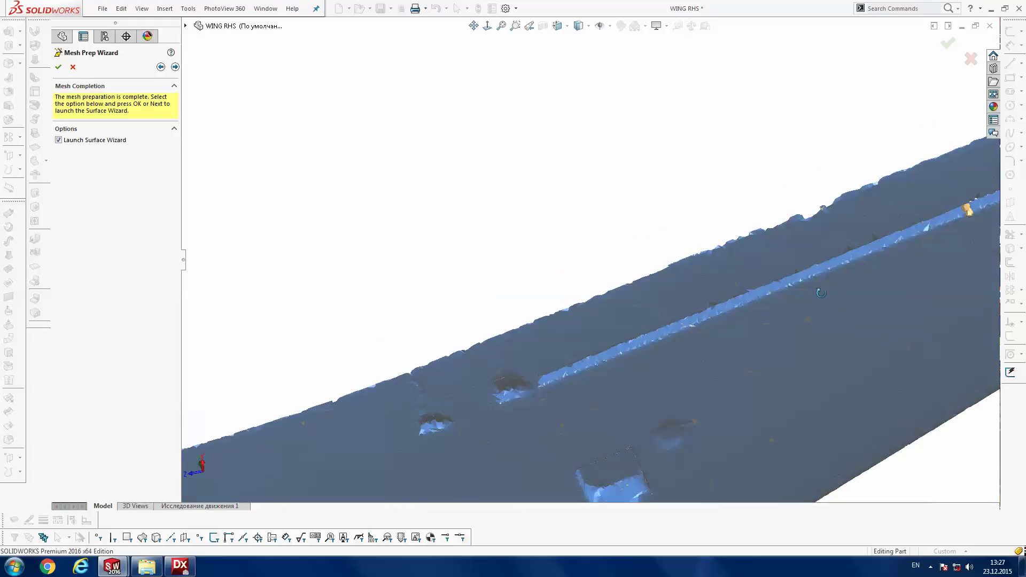
scroll(812, 311, "up", 2)
scroll(812, 311, "up", 2)
mouse_move(596, 276)
middle_mouse_down()
mouse_move(648, 401)
mouse_move(825, 146)
middle_mouse_up()
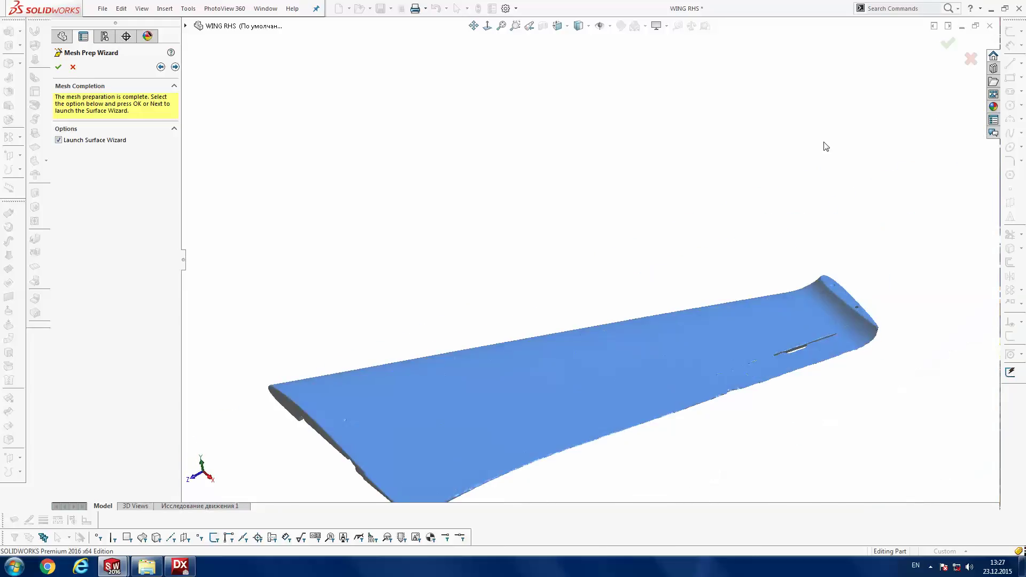
left_click(73, 67)
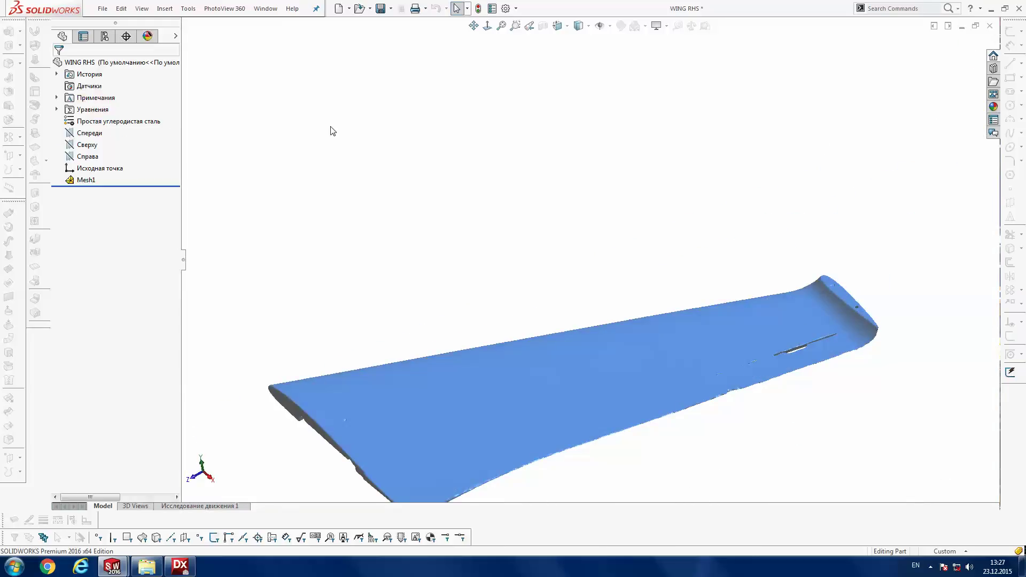
- Export WING RHS as an STL into 23-12-2015, then close the part saving changes
left_click(392, 9)
left_click(409, 32)
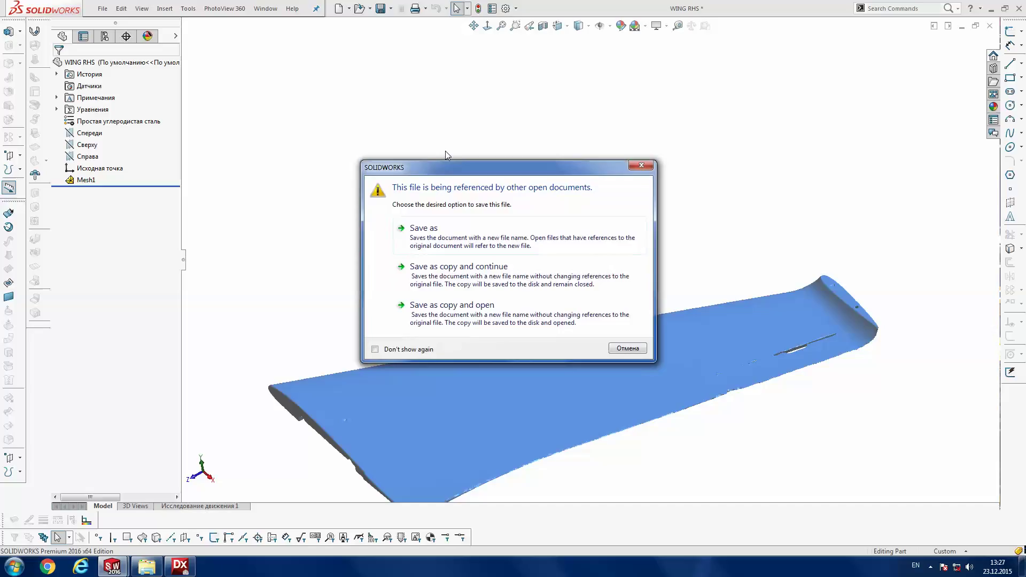
left_click(457, 233)
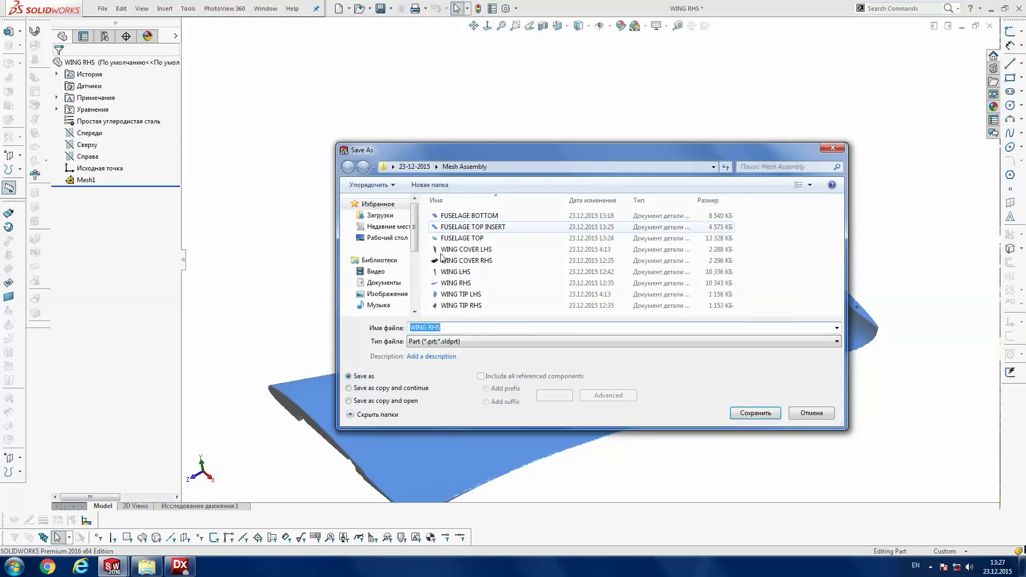
left_click(414, 166)
left_click(436, 342)
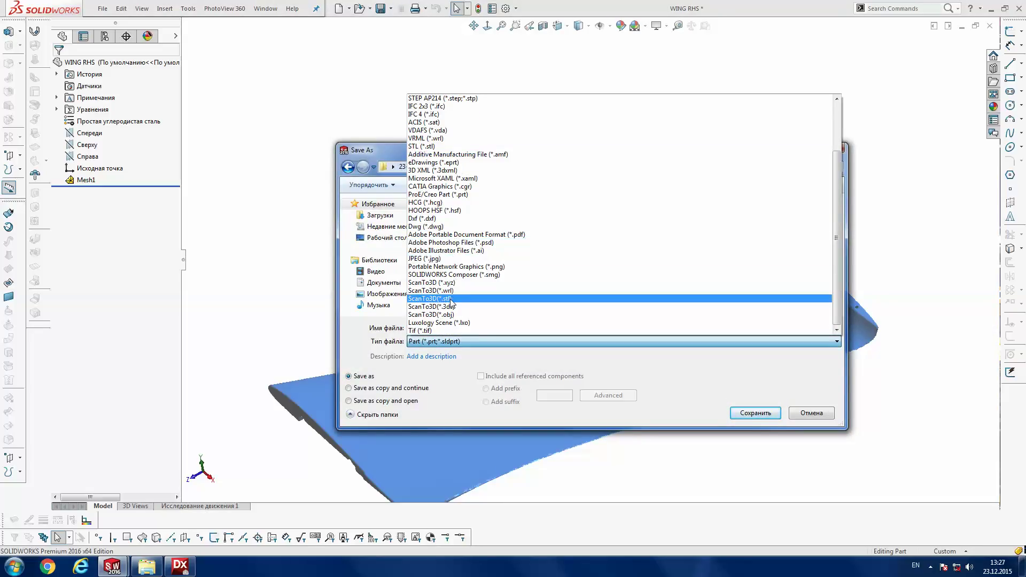
left_click(450, 298)
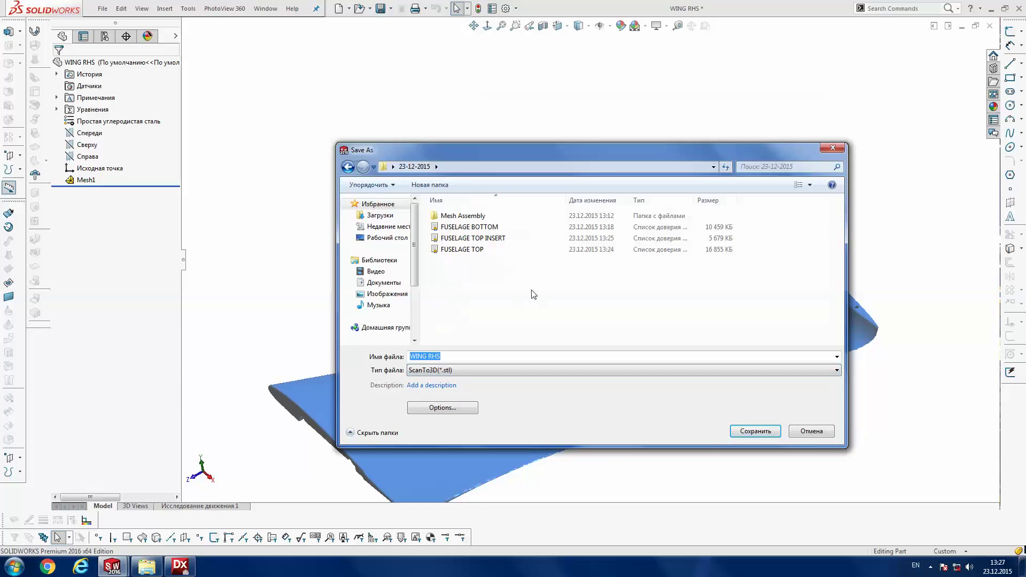
left_click(754, 431)
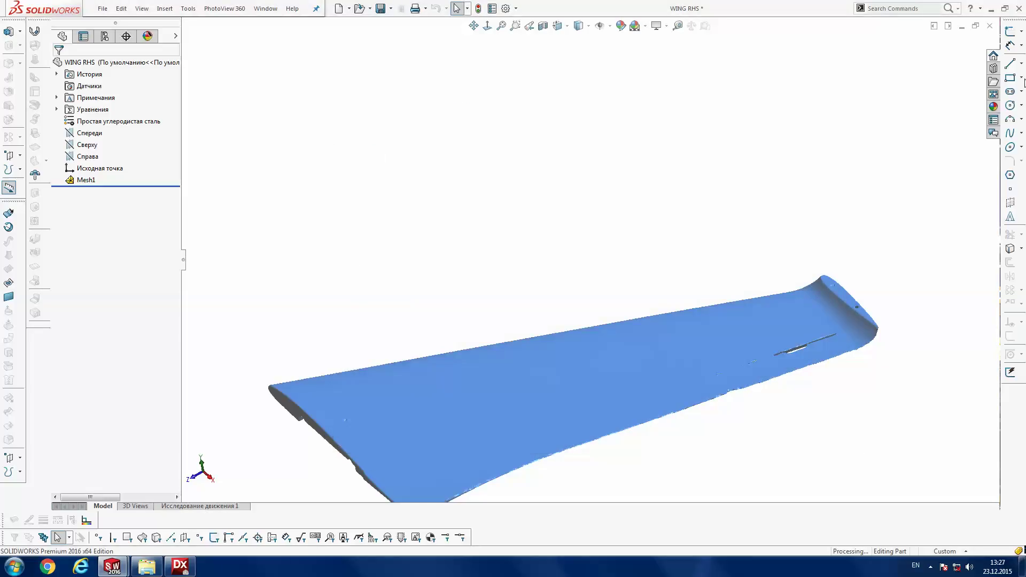
left_click(989, 25)
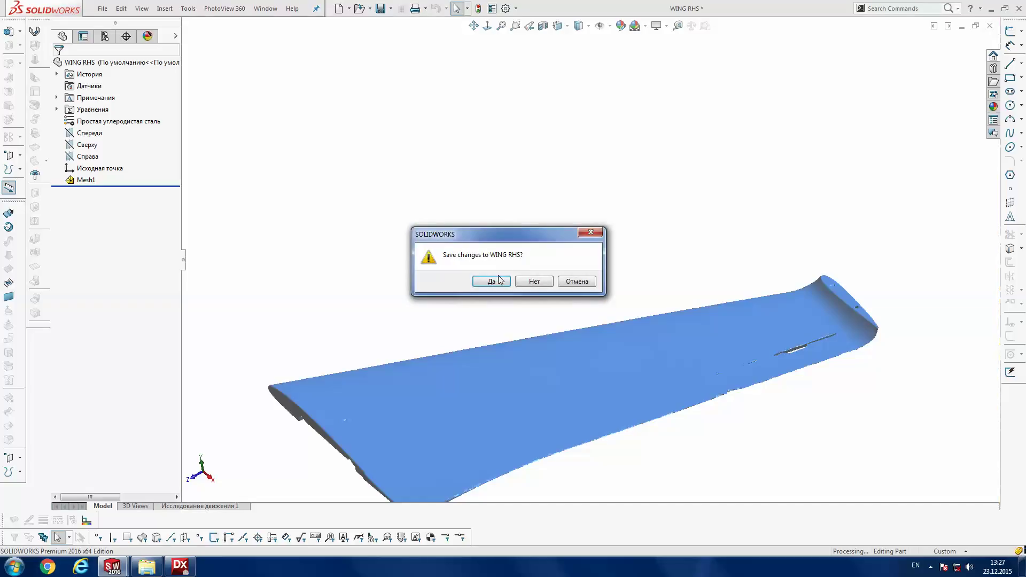
left_click(496, 279)
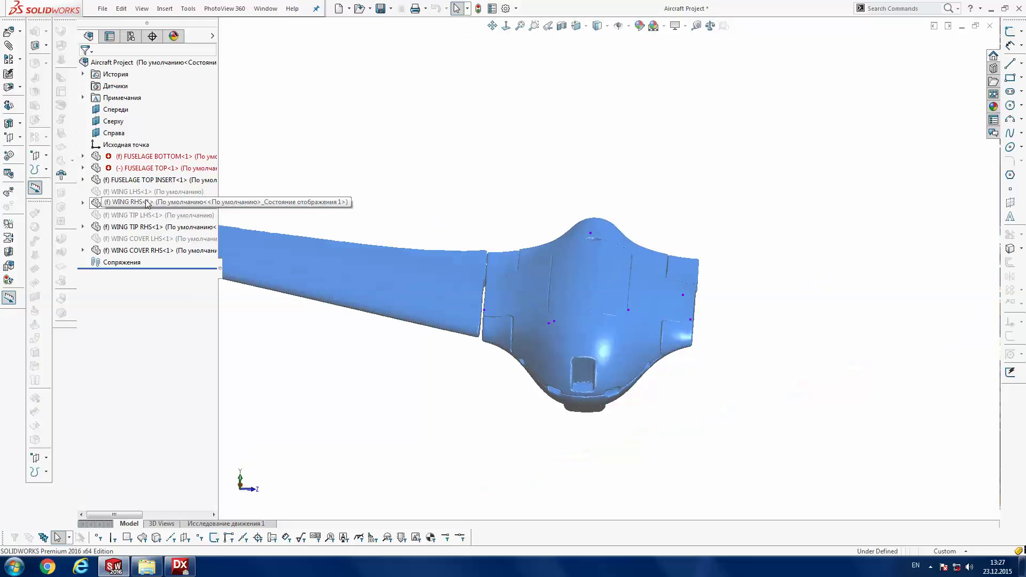
- Open WING TIP RHS from the assembly in its own window, displayed Shaded
left_click(147, 204)
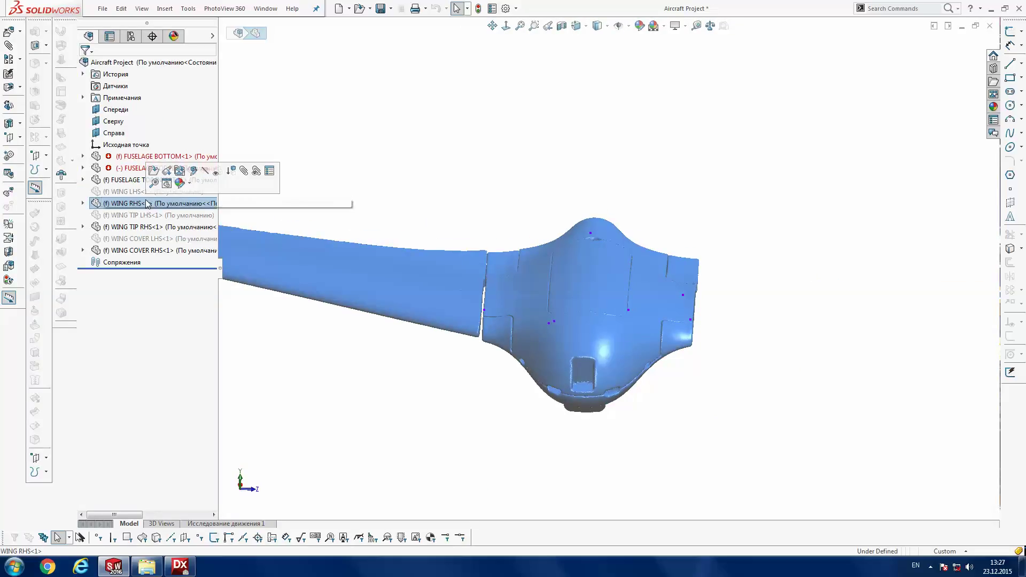
left_click(145, 228)
mouse_move(640, 315)
middle_mouse_down()
mouse_move(495, 275)
mouse_move(468, 278)
middle_mouse_up()
scroll(412, 241, "down", 2)
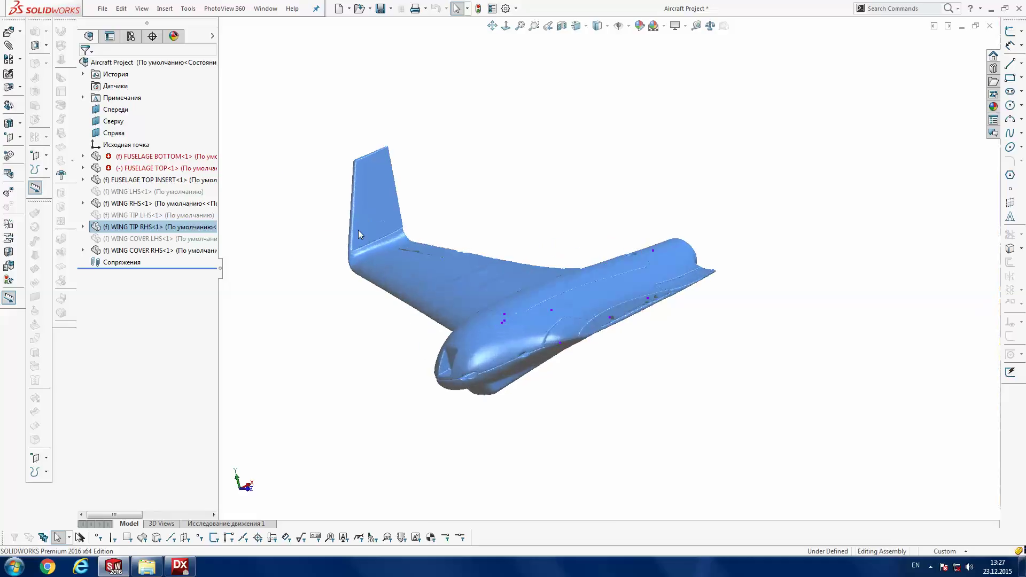
right_click(113, 226)
left_click(118, 198)
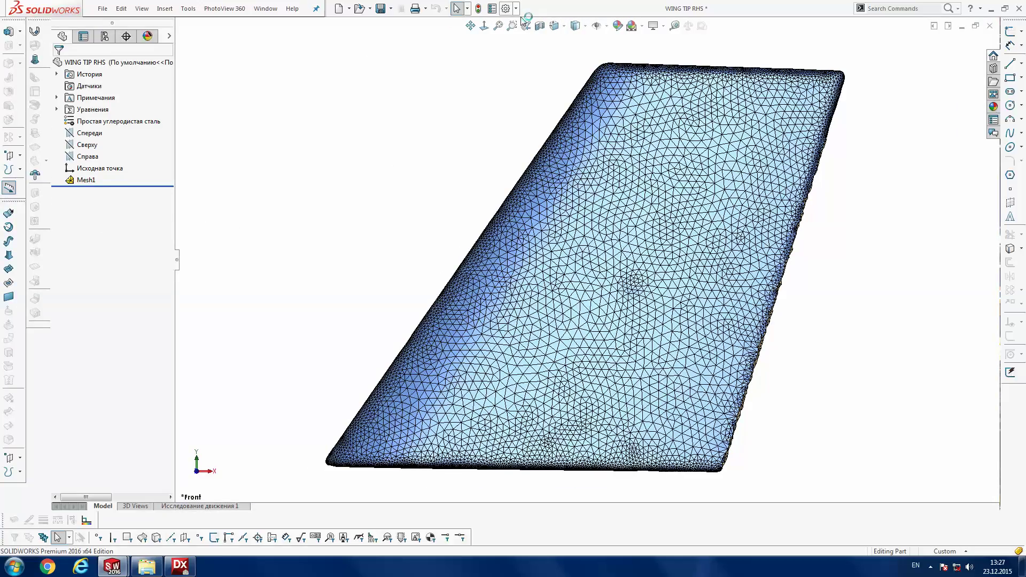
left_click(586, 27)
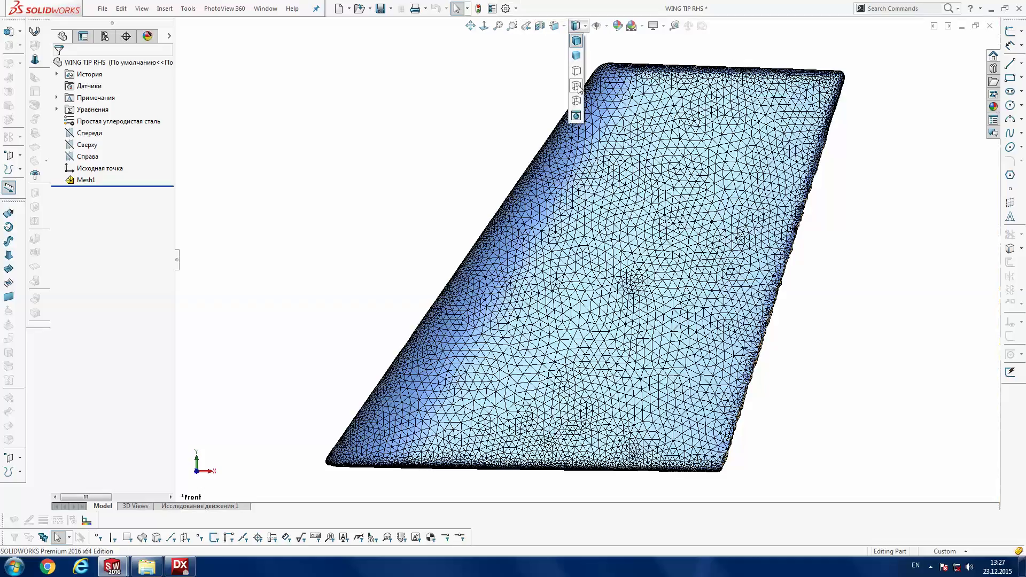
left_click(576, 55)
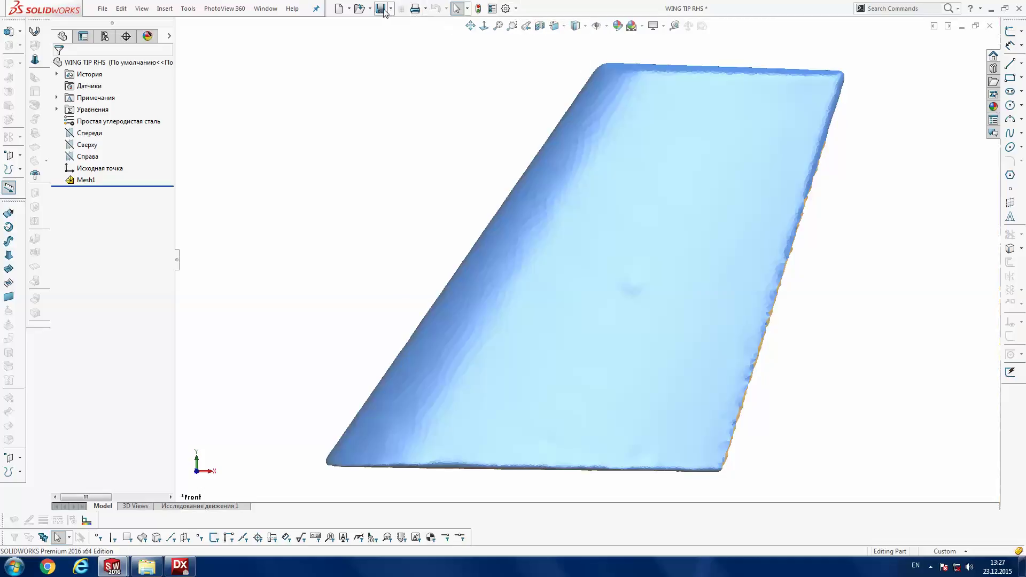
- Launch Mesh Prep Wizard on the wing tip's Mesh1 and advance to Smoothing
right_click(85, 180)
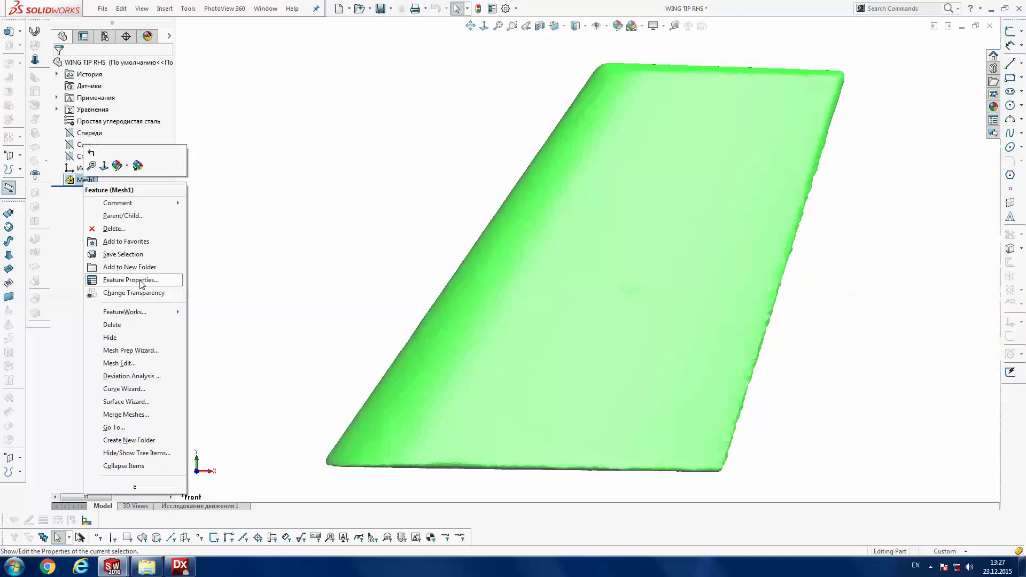
left_click(142, 351)
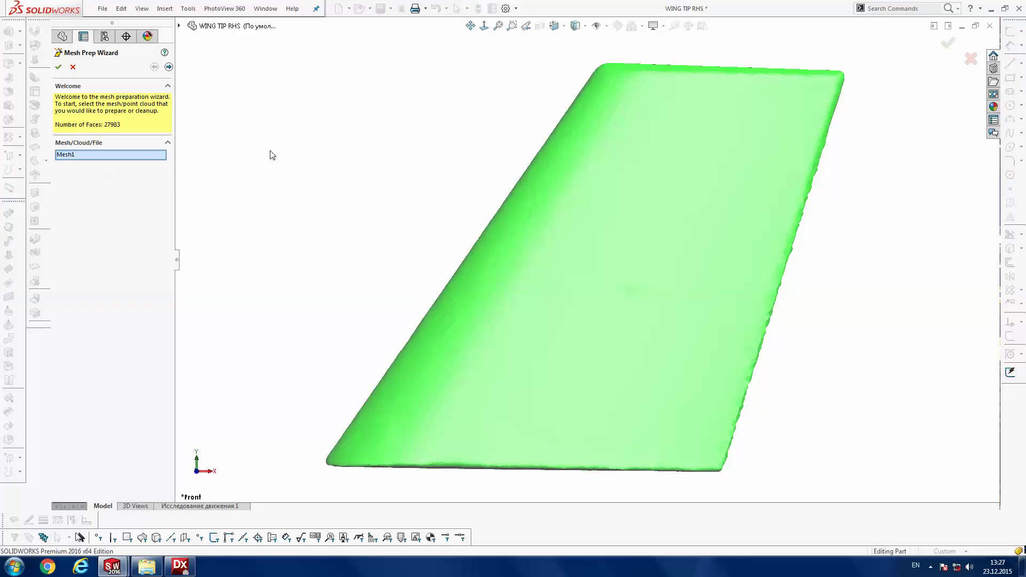
left_click(168, 67)
left_click(168, 68)
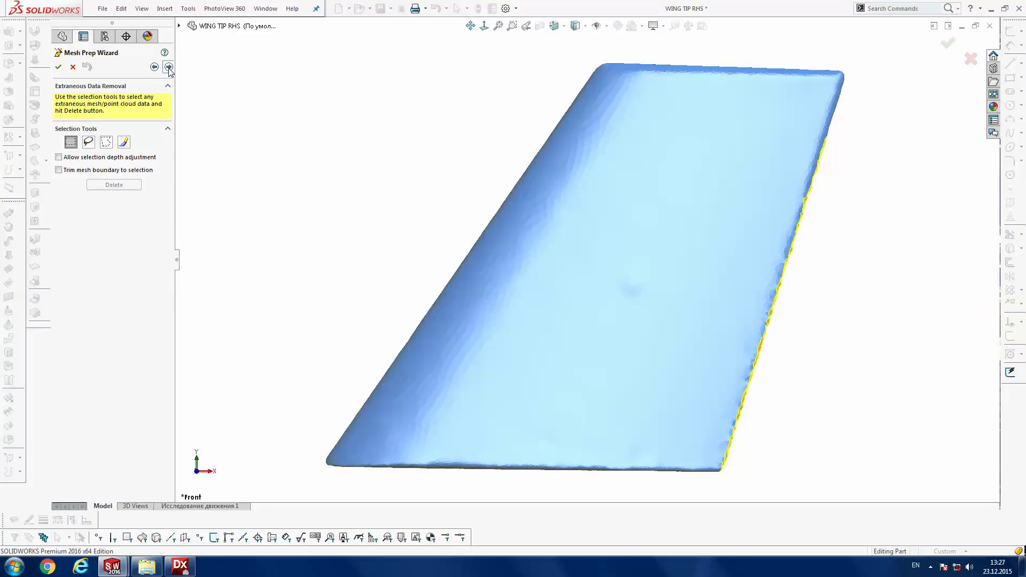
left_click(168, 68)
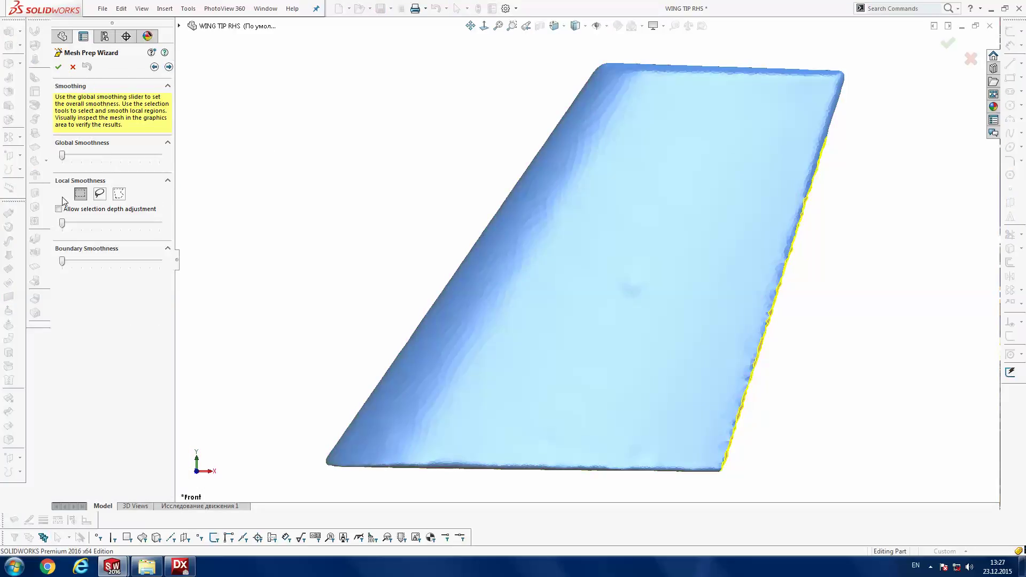
- Set Global and Boundary Smoothness to maximum, pass Fill Holes, and finish the wizard
left_click(158, 160)
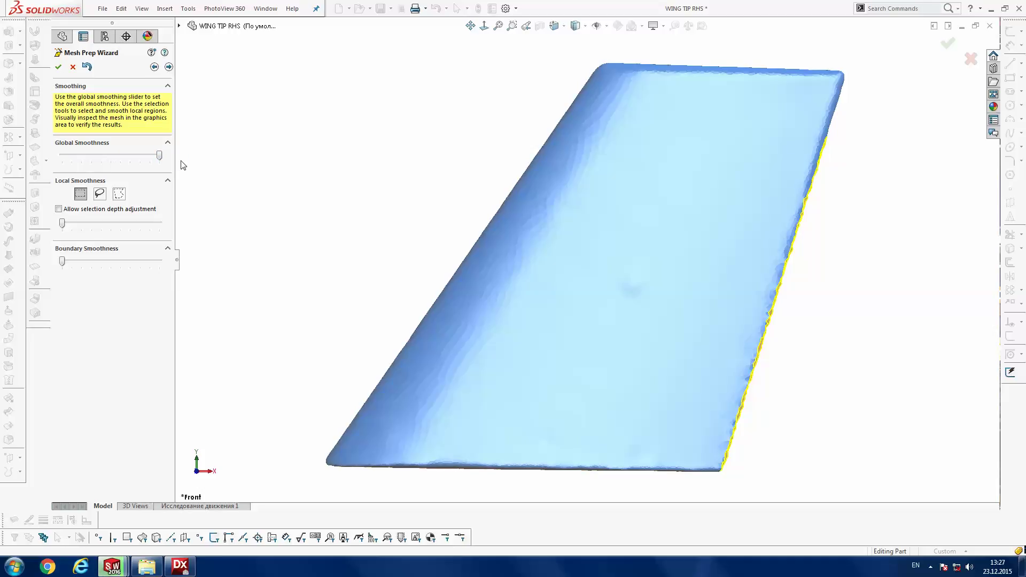
left_click(154, 262)
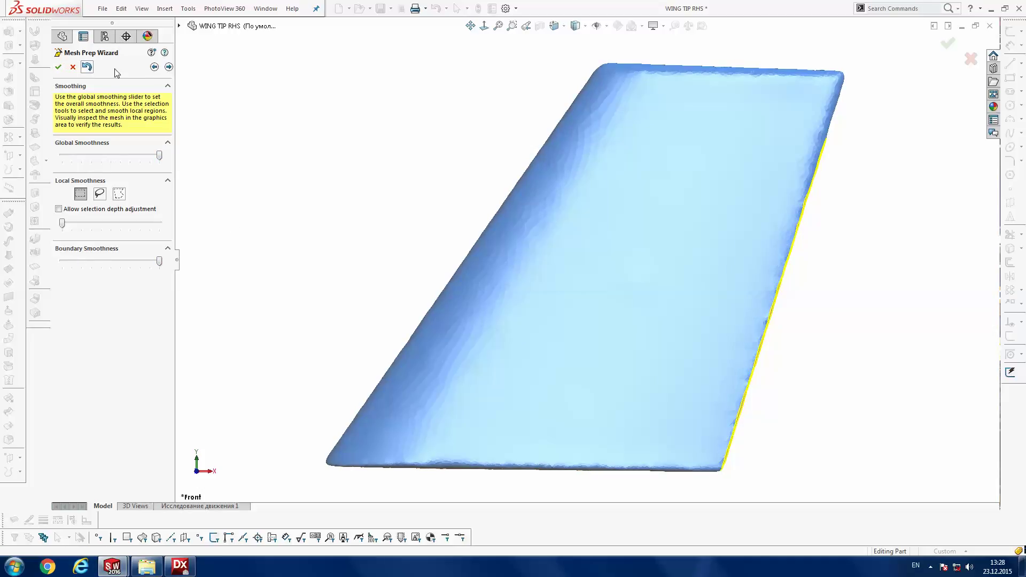
left_click(168, 67)
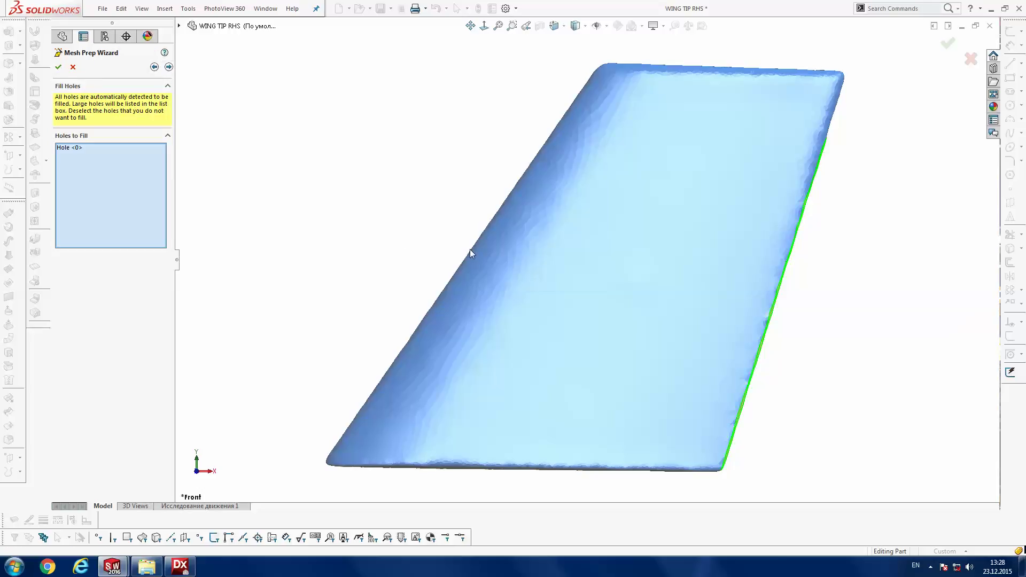
middle_click_drag(577, 283, 572, 264)
key("Return")
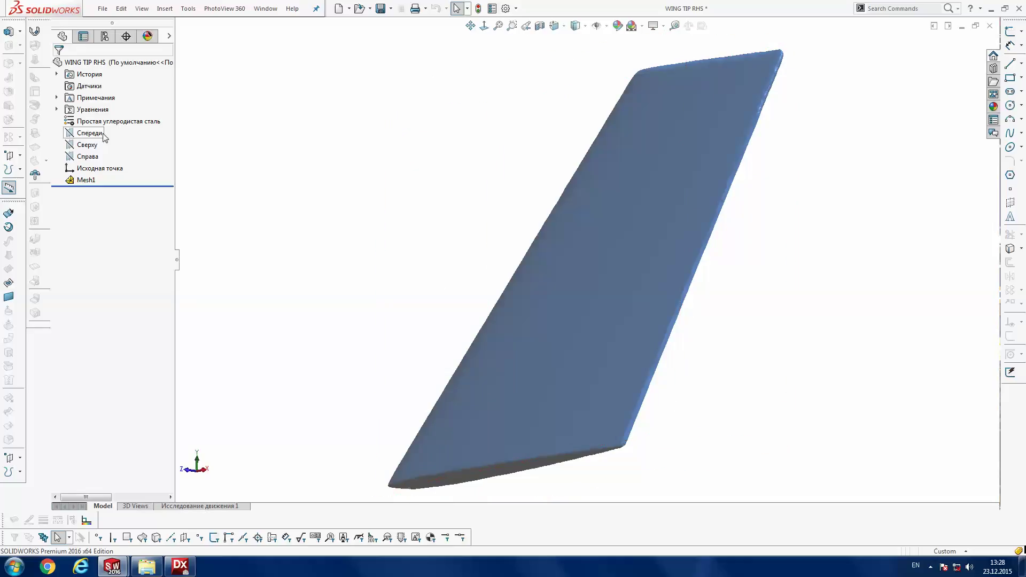
- Export the wing tip as a ScanTo3D STL named WING TIP RHS
left_click(392, 9)
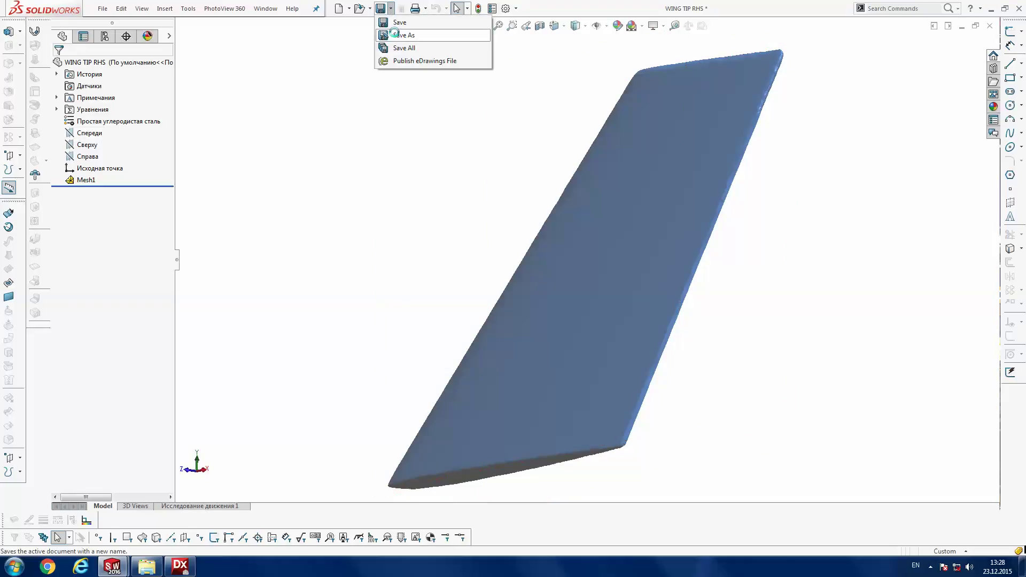
left_click(400, 32)
left_click(464, 249)
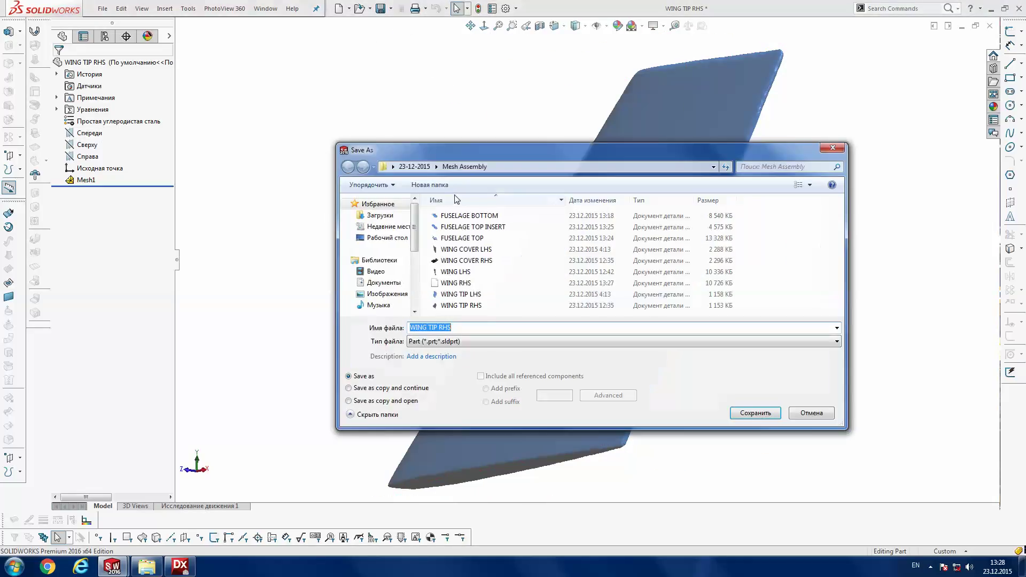
left_click(465, 341)
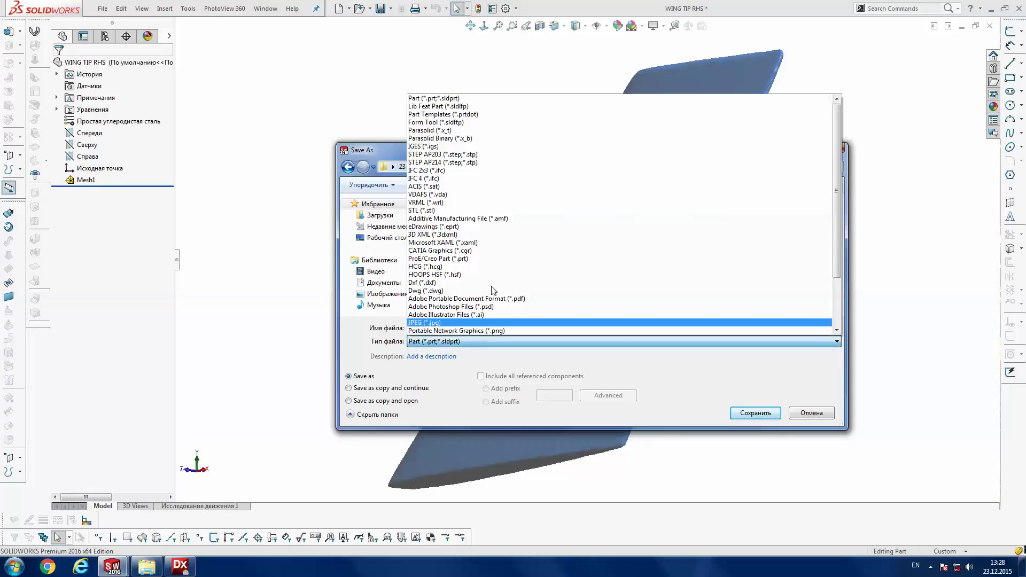
scroll(463, 312, "down", 5)
left_click(463, 298)
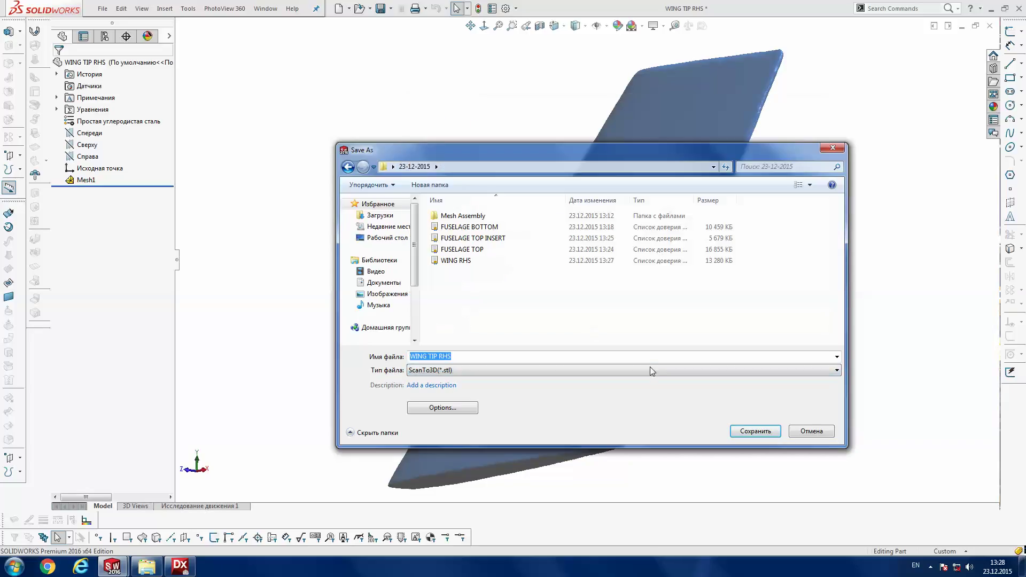
left_click(745, 434)
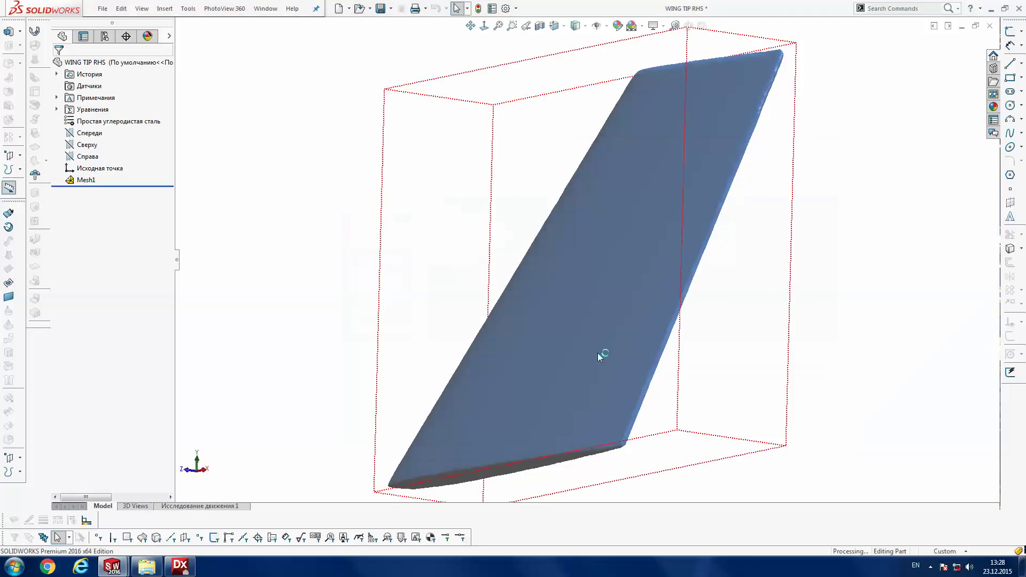
- Close the WING TIP RHS part, saving its changes
mouse_move(553, 300)
middle_mouse_down()
mouse_move(702, 323)
mouse_move(869, 210)
middle_mouse_up()
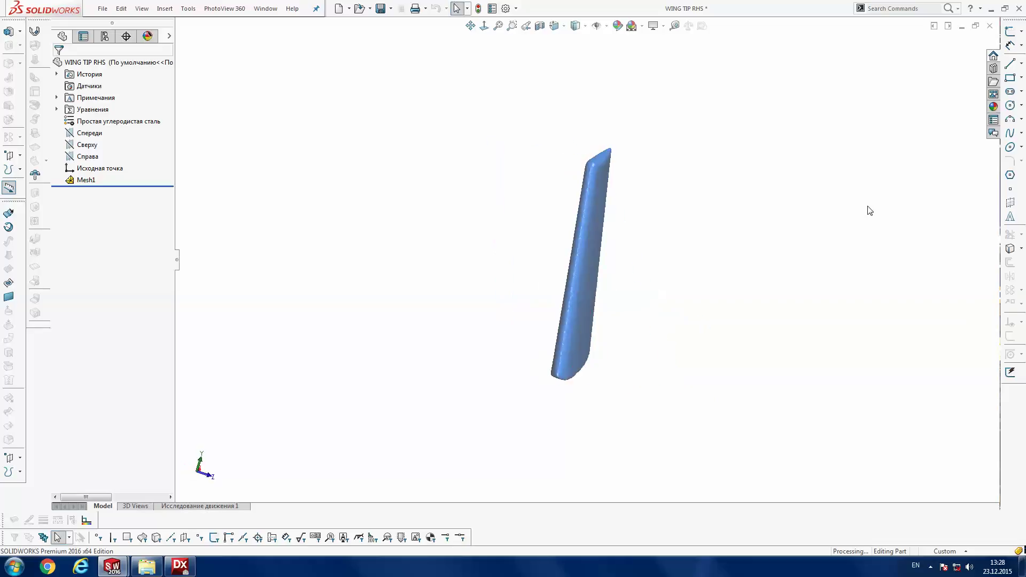
left_click(989, 25)
left_click(490, 285)
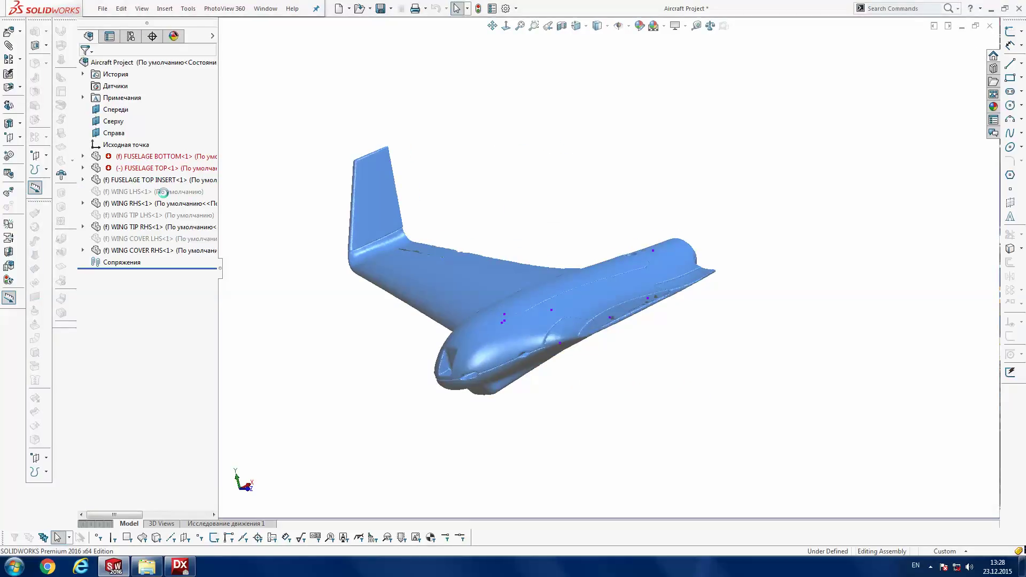
mouse_move(439, 267)
middle_mouse_down()
mouse_move(488, 82)
mouse_move(522, 80)
mouse_move(661, 114)
mouse_move(632, 64)
mouse_move(623, 66)
middle_mouse_up()
scroll(633, 91, "down", 2)
scroll(633, 91, "down", 1)
scroll(630, 104, "down", 1)
scroll(636, 97, "down", 1)
scroll(636, 97, "down", 1)
mouse_move(638, 45)
middle_mouse_down()
mouse_move(604, 138)
mouse_move(617, 230)
middle_mouse_up()
scroll(582, 319, "down", 2)
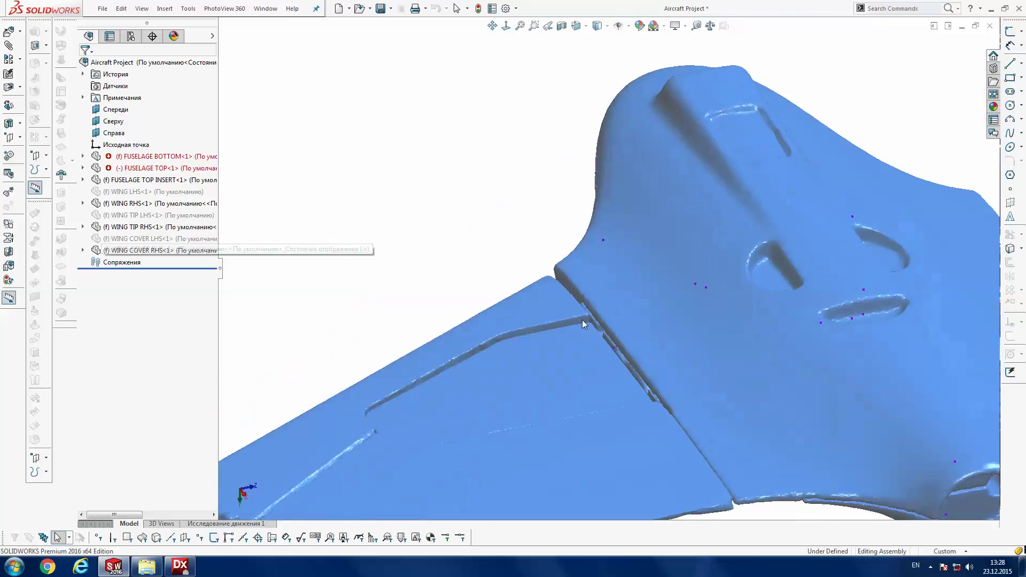
scroll(582, 319, "up", 2)
mouse_move(581, 319)
middle_mouse_down()
mouse_move(581, 295)
mouse_move(579, 315)
middle_mouse_up()
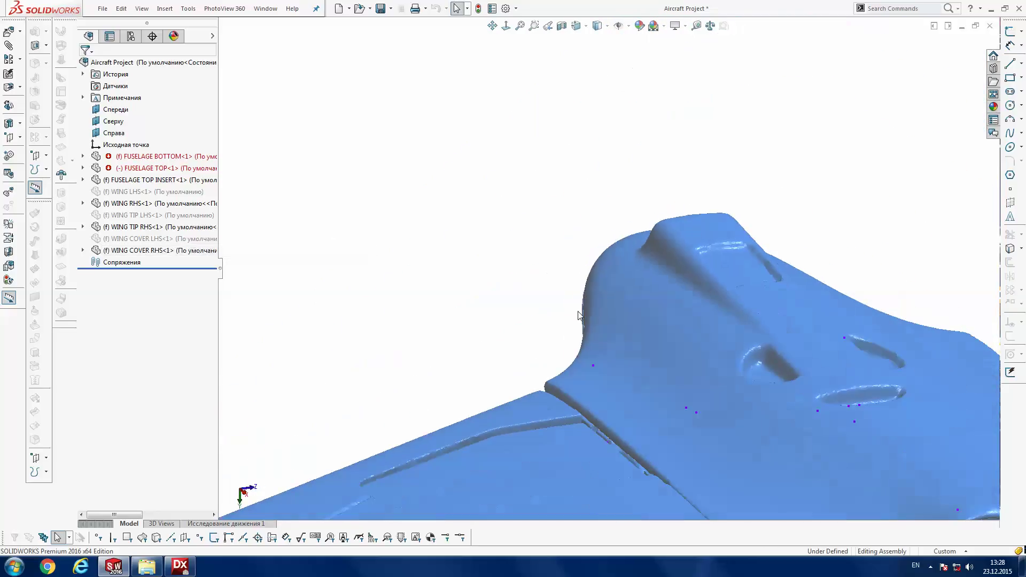
scroll(577, 314, "up", 1)
scroll(583, 288, "up", 1)
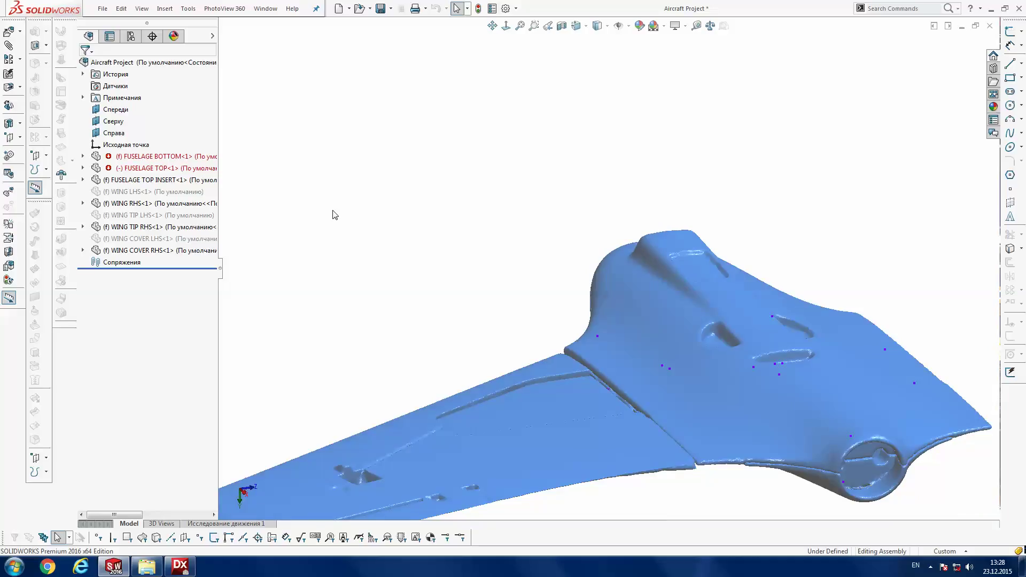
left_click(155, 226)
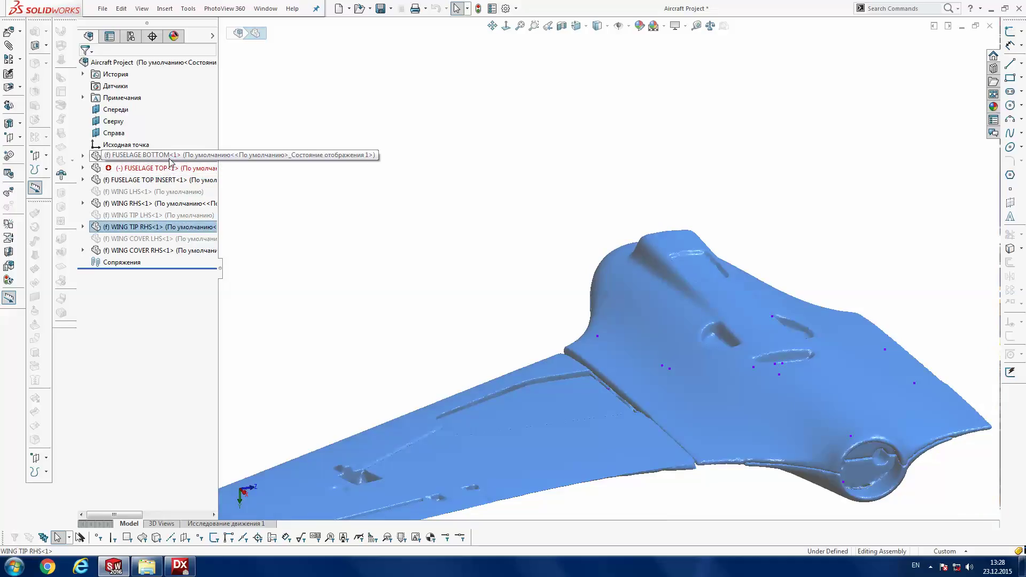
left_click(170, 160, "shift")
left_click(267, 205)
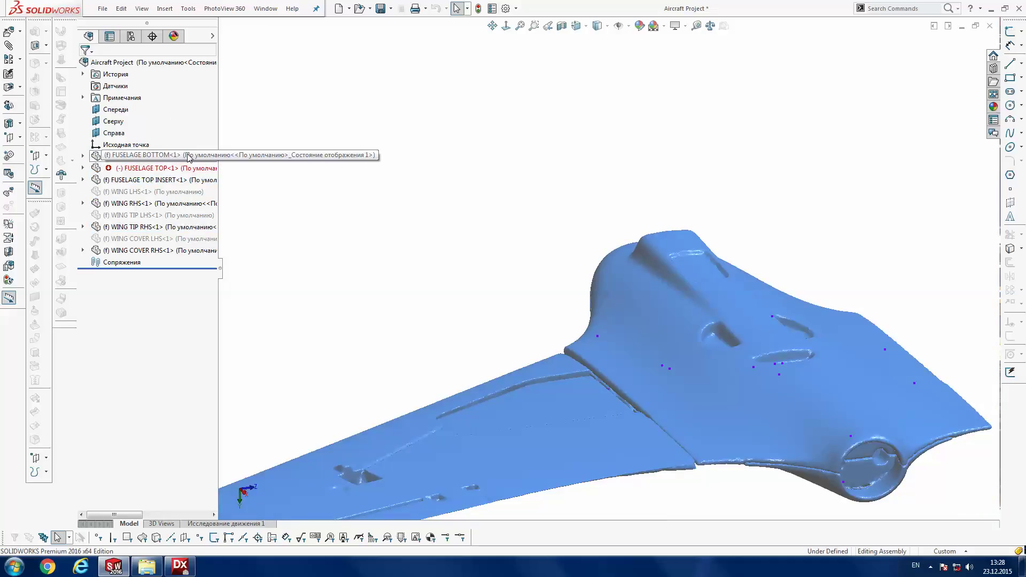
left_click(182, 179)
left_click(182, 226, "shift")
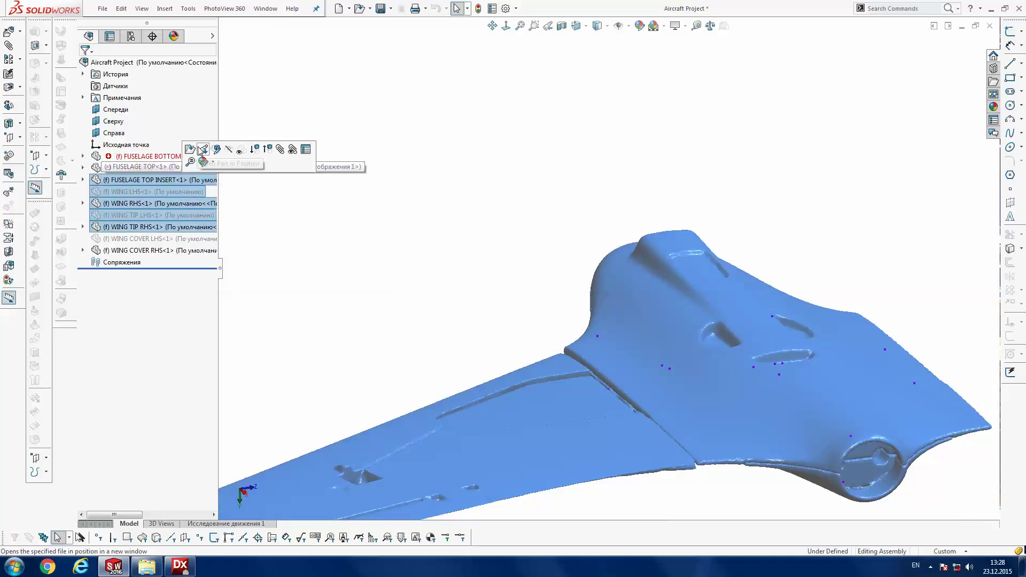
left_click(161, 156)
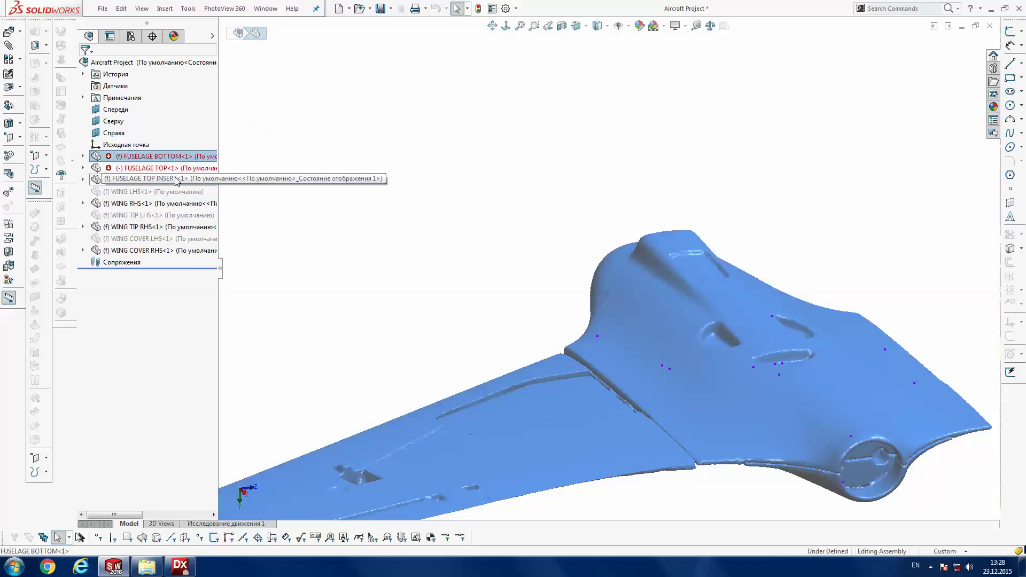
left_click(177, 180, "shift")
left_click(244, 151)
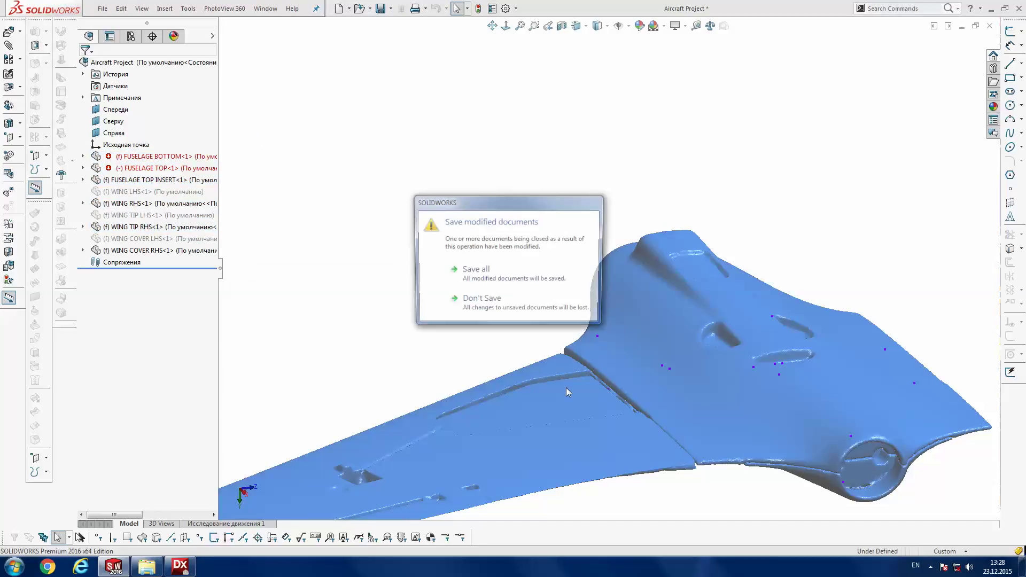
- Save all modified documents and orbit the wing to look at its underside
left_click(509, 272)
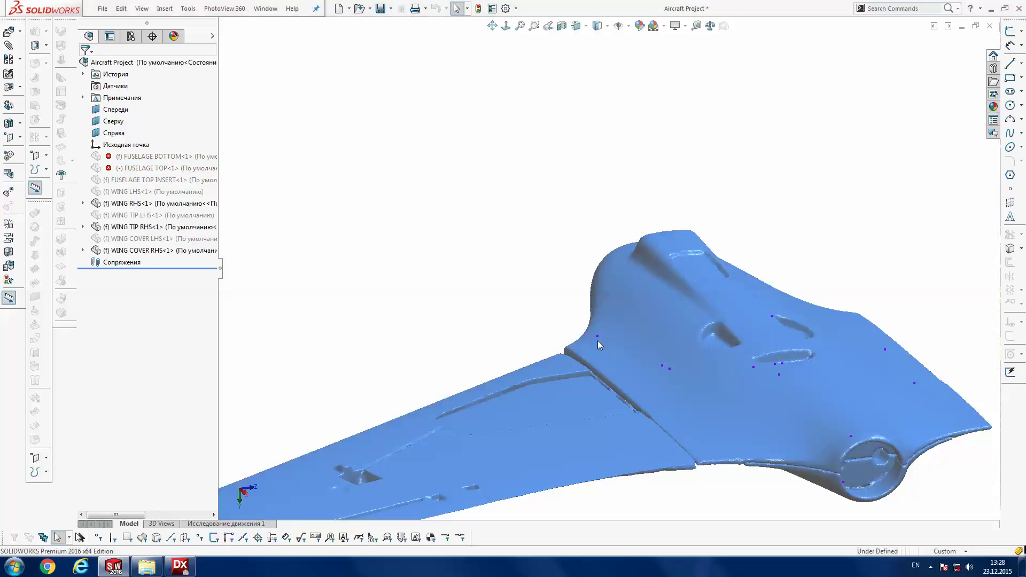
scroll(626, 425, "down", 3)
mouse_move(626, 425)
middle_mouse_down()
mouse_move(321, 216)
mouse_move(357, 214)
mouse_move(350, 237)
middle_mouse_up()
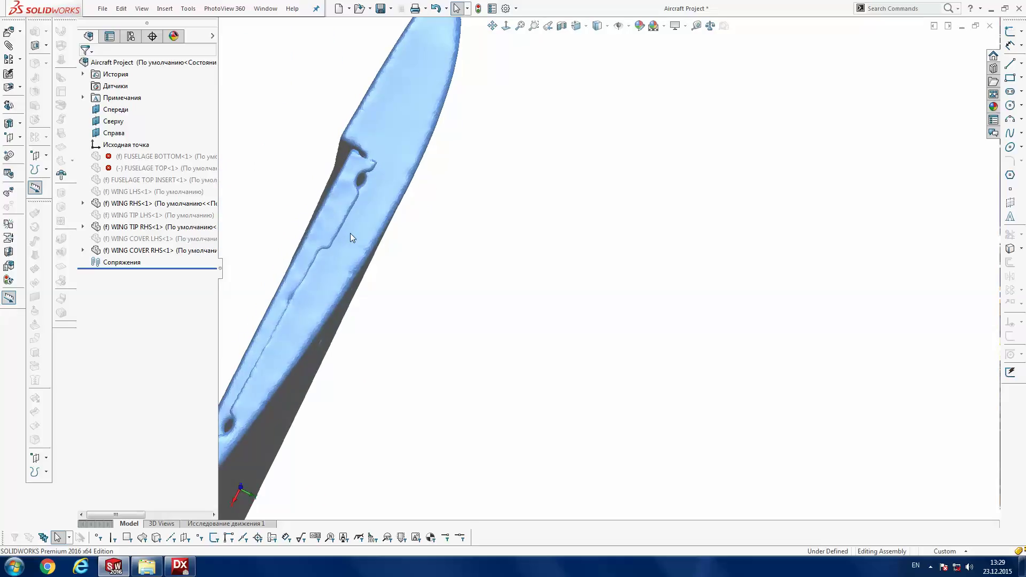
scroll(351, 235, "up", 2)
scroll(350, 235, "up", 2)
scroll(437, 244, "up", 1)
scroll(460, 262, "down", 2)
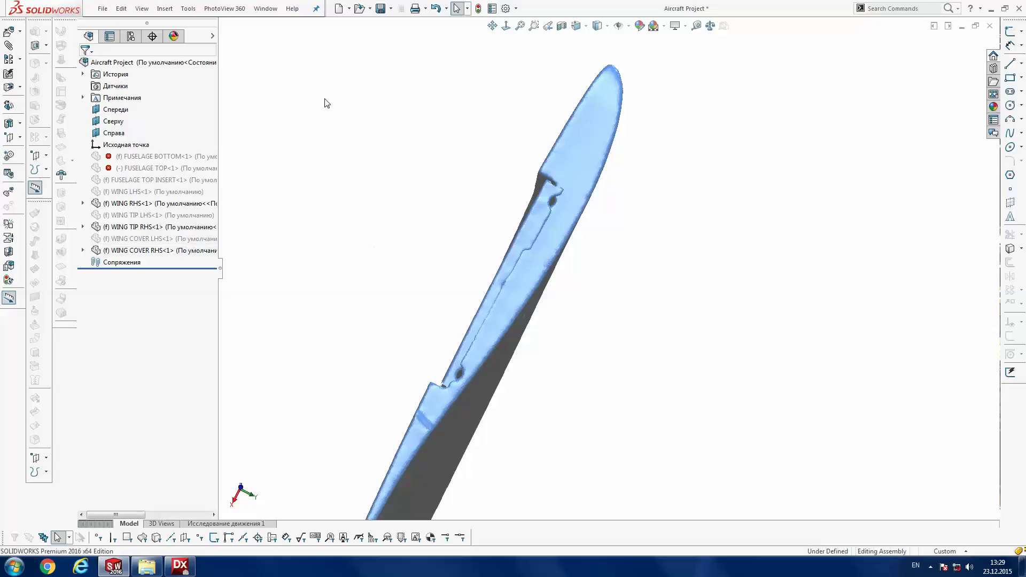
- View the wing assembly normal to the Front plane and zoom out
left_click(116, 110)
left_click(506, 27)
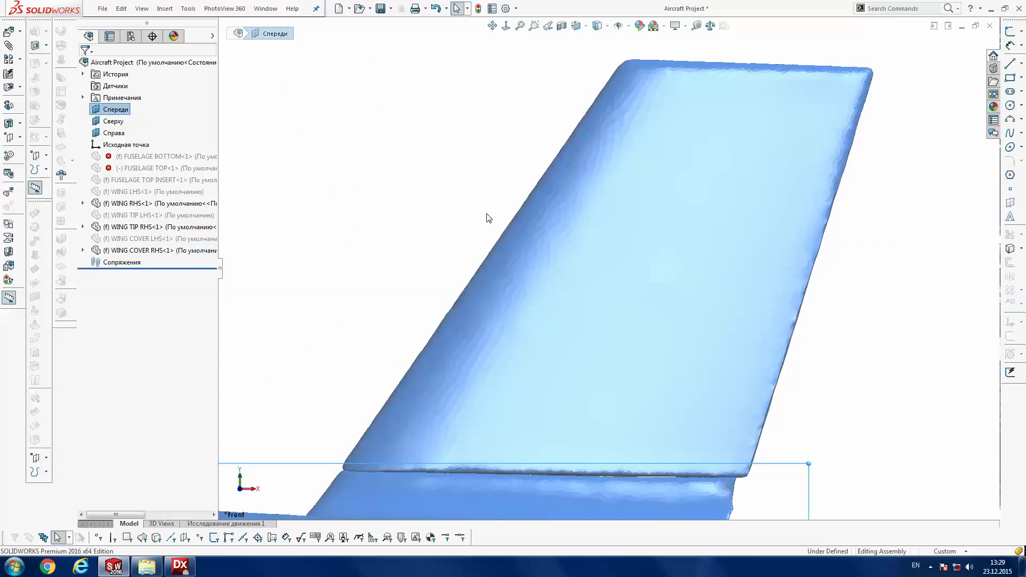
scroll(617, 297, "up", 3)
scroll(410, 333, "up", 1)
scroll(410, 333, "down", 3)
scroll(410, 333, "down", 3)
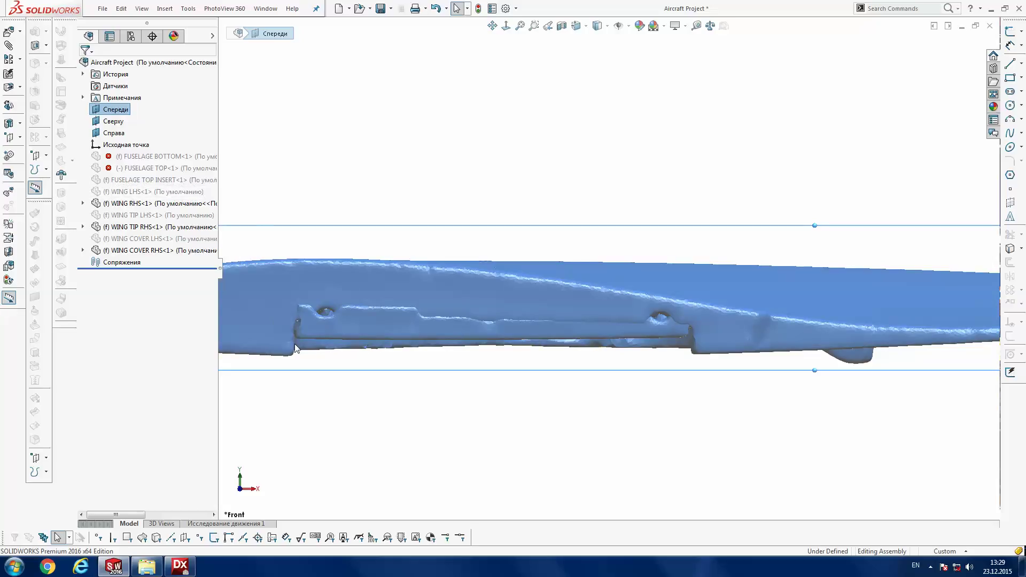
key("z")
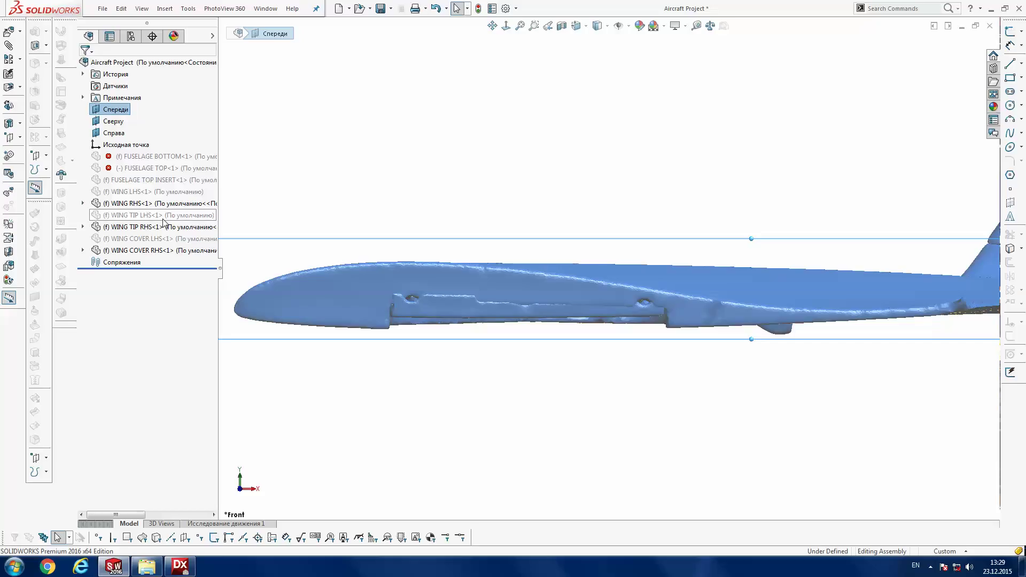
- Open the WING COVER RHS component as a separate part
left_click(142, 250)
right_click(143, 250)
key("Escape")
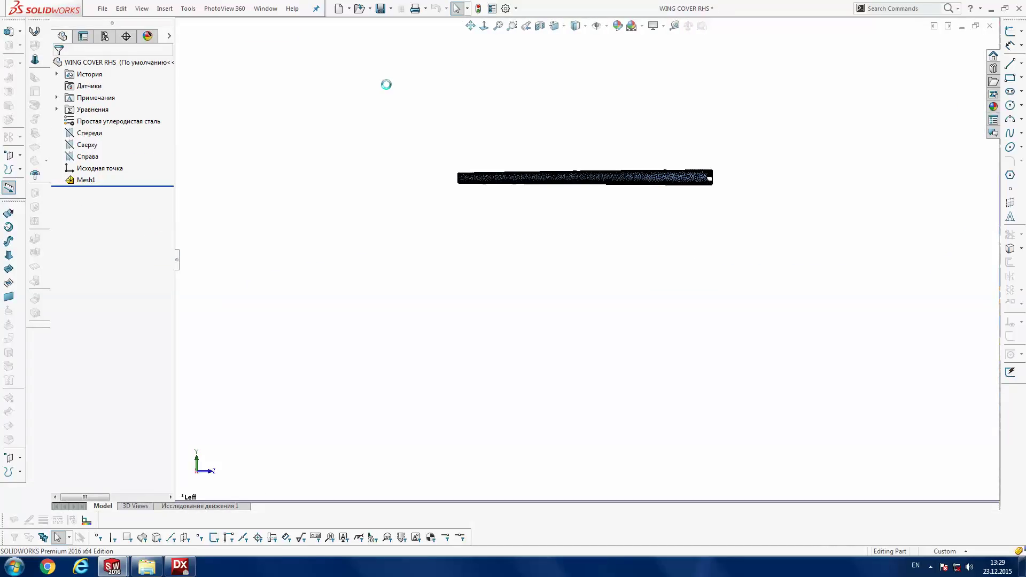
- Face the part's Front plane and move Mesh1 by -10 along Y with Mesh Edit
left_click(89, 133)
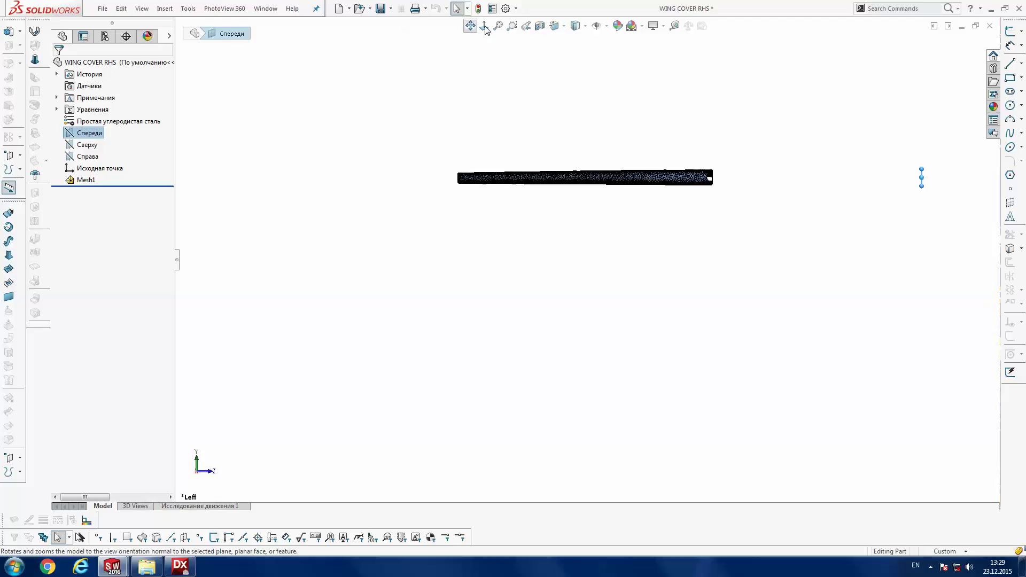
key("ctrl+8")
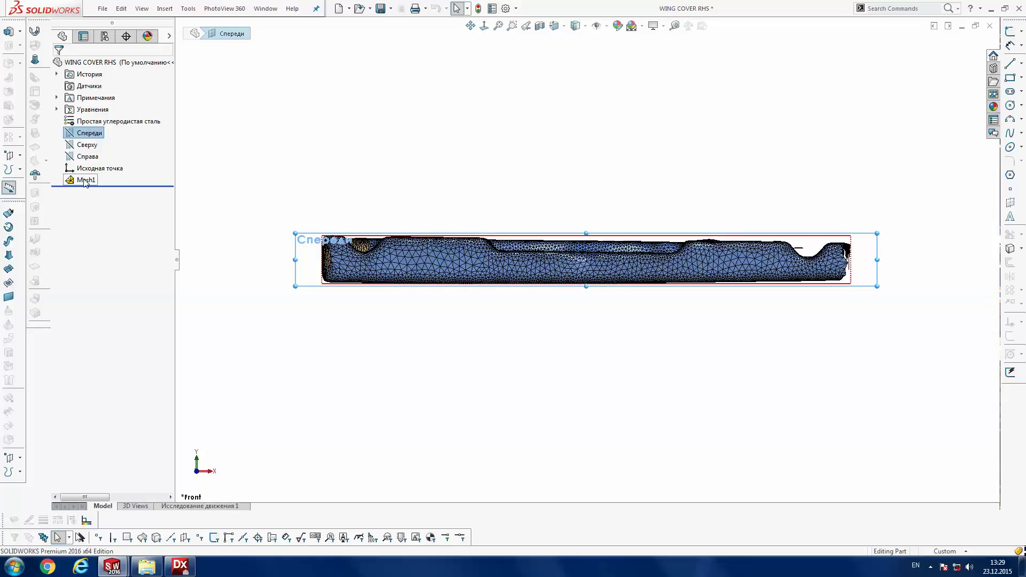
right_click(88, 181)
left_click(118, 360)
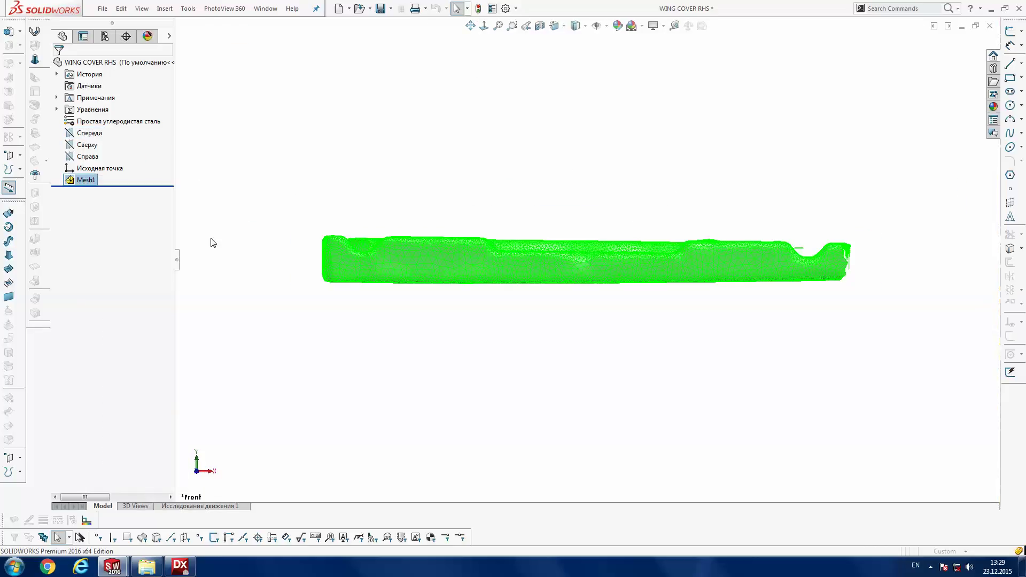
left_click(124, 289)
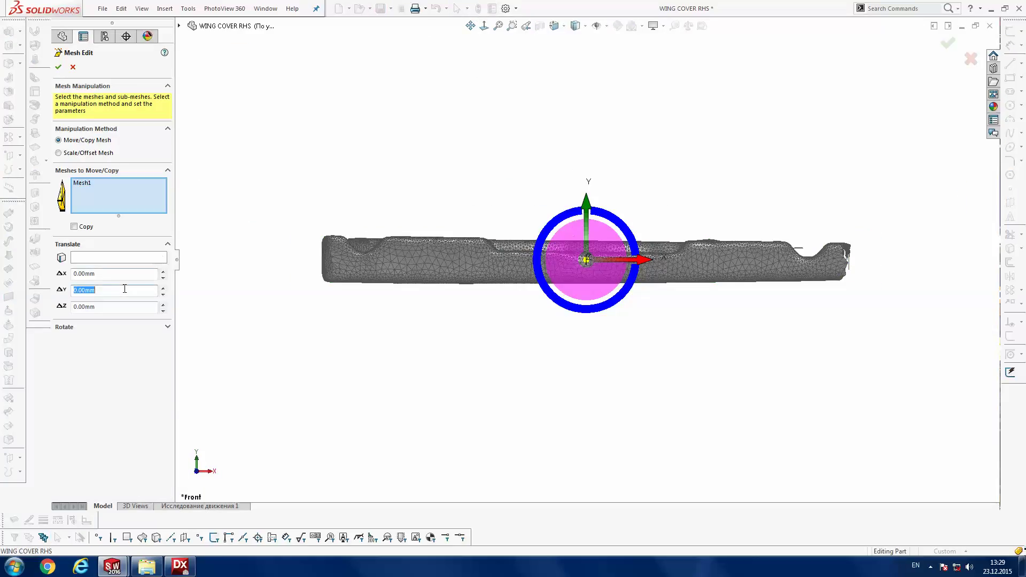
type("-10")
key("Return")
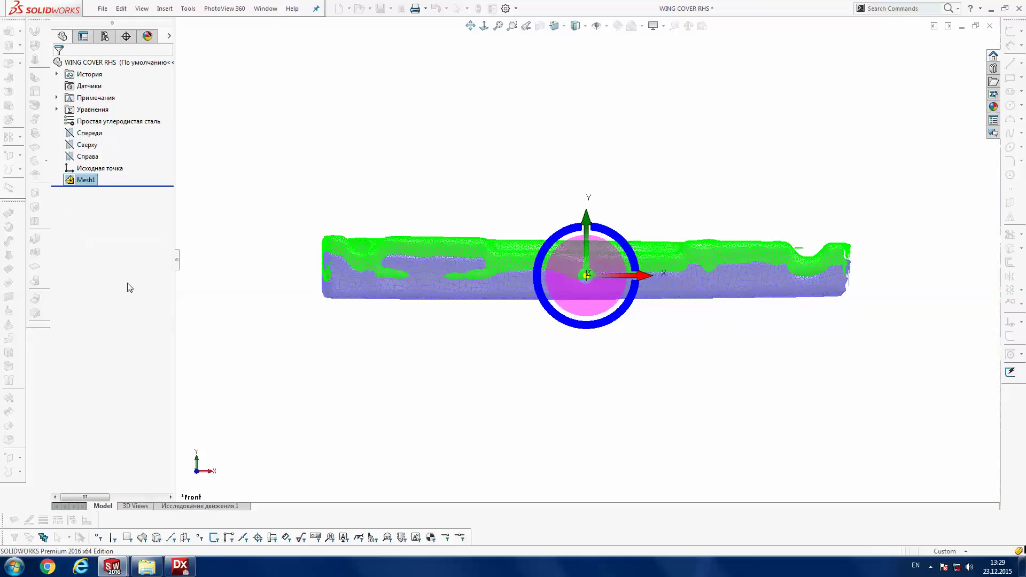
- Check the fit in Aircraft Project, then enter a new Y offset for Mesh1
key("ctrl+Tab")
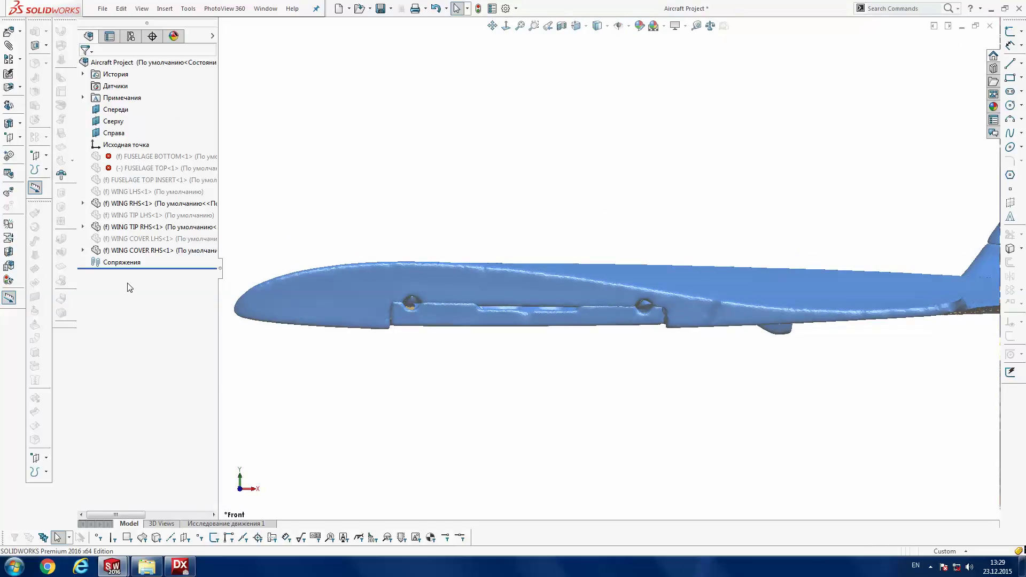
key("ctrl+Tab")
left_click(83, 181)
right_click(81, 181)
key("Escape")
right_click(80, 182)
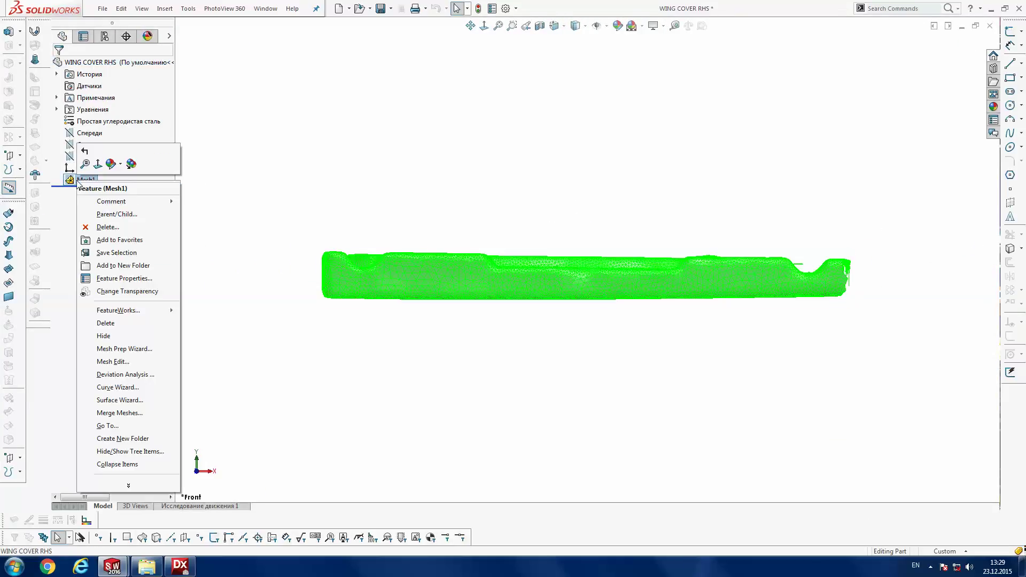
left_click(125, 363)
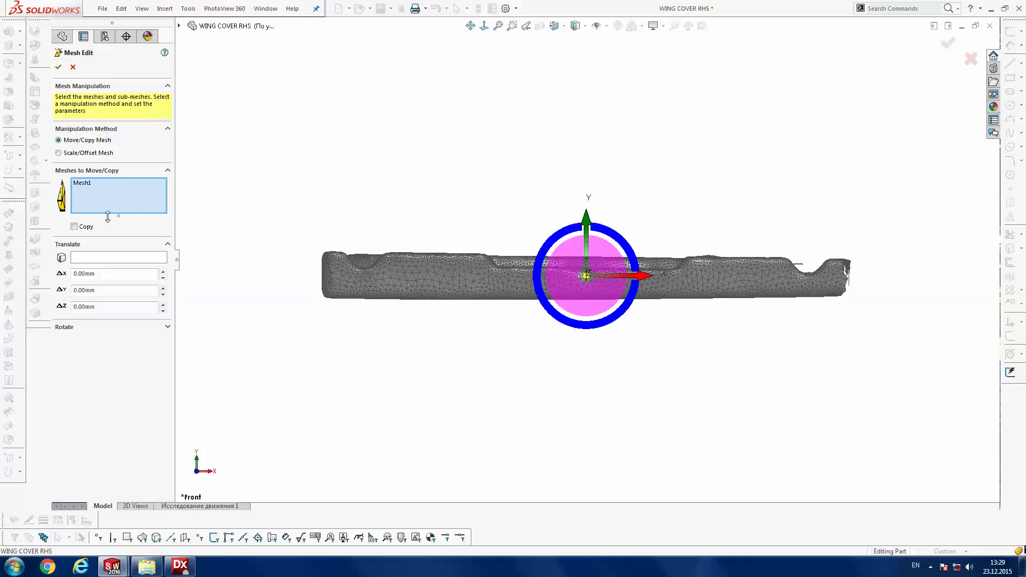
double_click(102, 290)
type("-3")
key("Return")
- Recheck the assembly, then shift Mesh1 a further 1 mm along Y
key("ctrl+Tab")
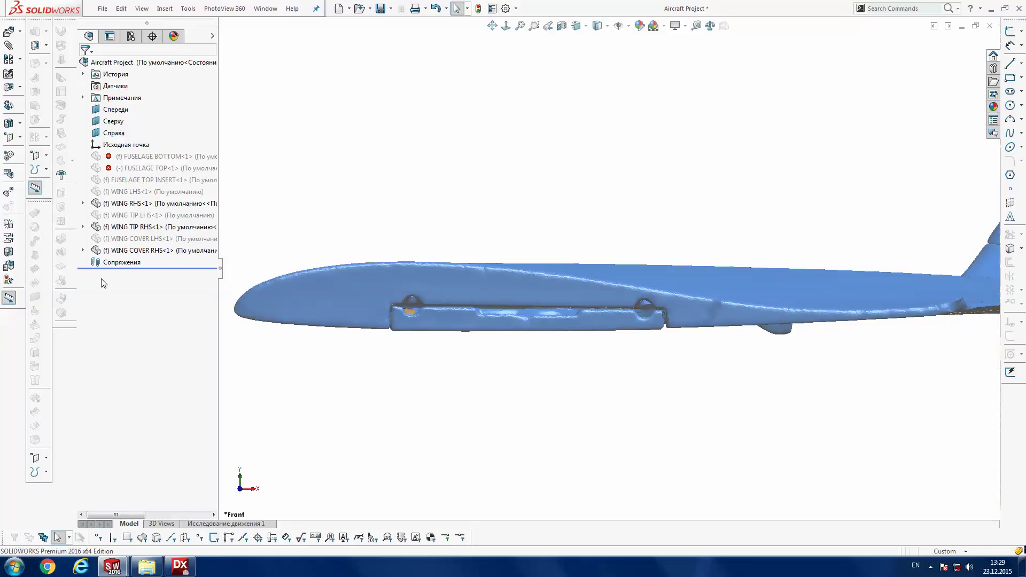
key("ctrl+Tab")
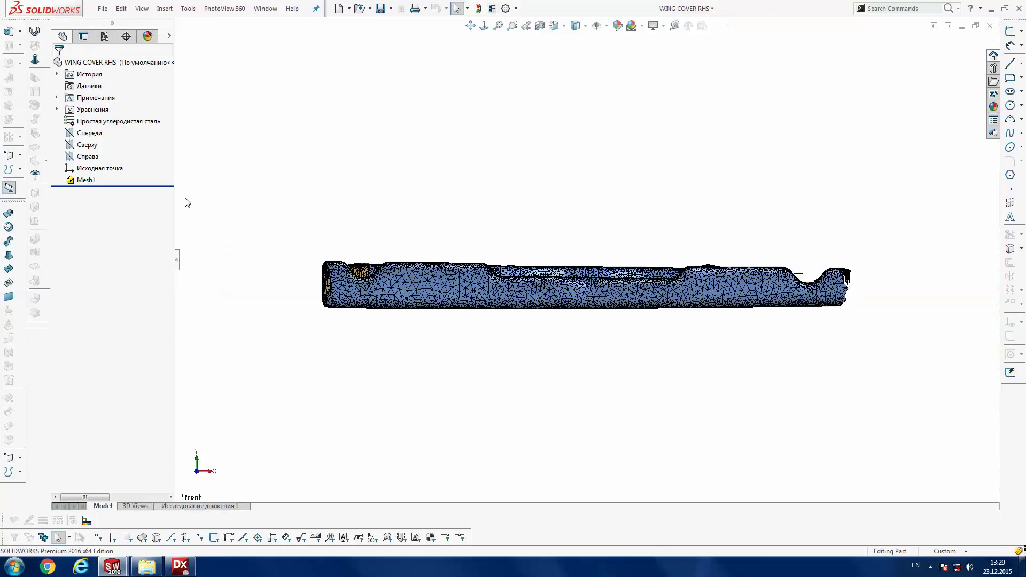
right_click(95, 184)
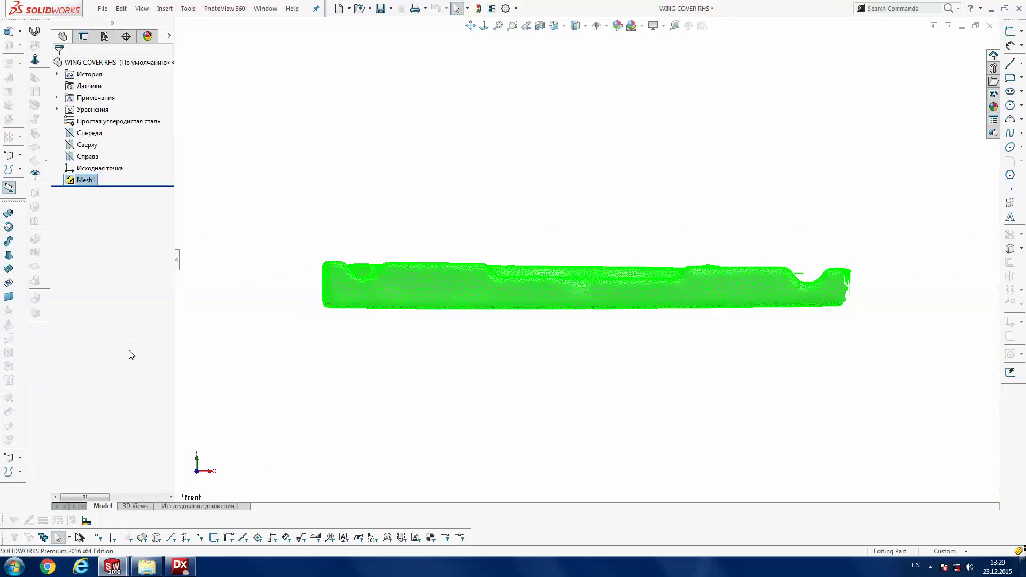
left_click(126, 361)
key("Tab")
key("Tab")
type("1")
key("Return")
key("Return")
- Inspect the cover's fit in the assembly and reopen the WING COVER RHS part
key("ctrl+Tab")
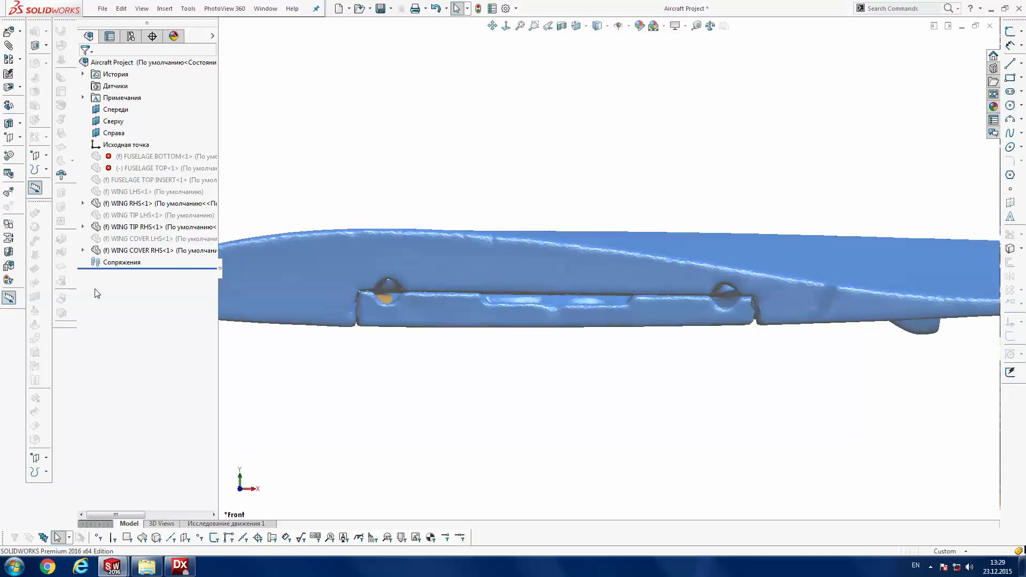
scroll(650, 235, "up", 3)
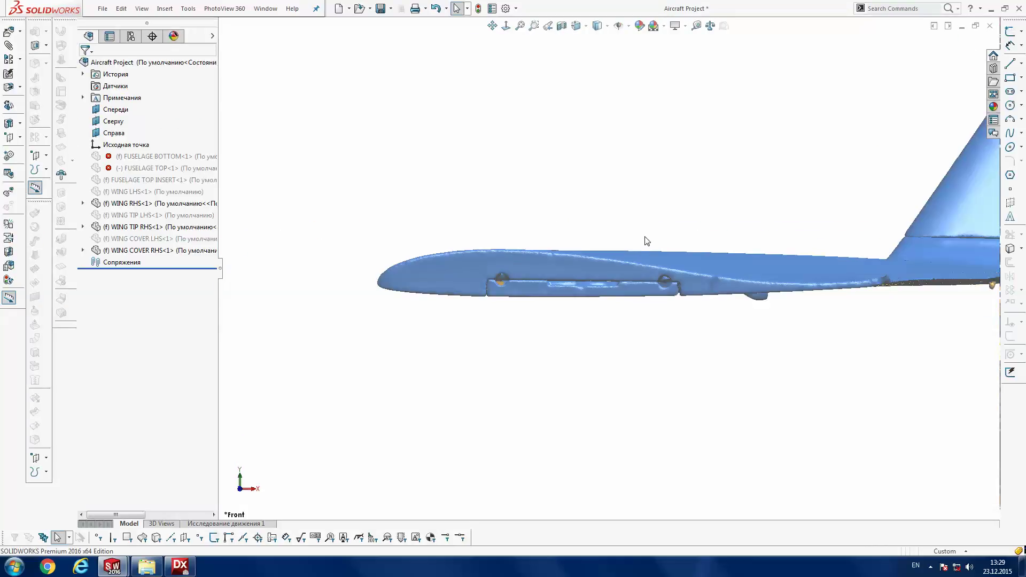
scroll(641, 245, "up", 2)
mouse_move(636, 251)
middle_mouse_down()
mouse_move(720, 202)
mouse_move(675, 243)
middle_mouse_up()
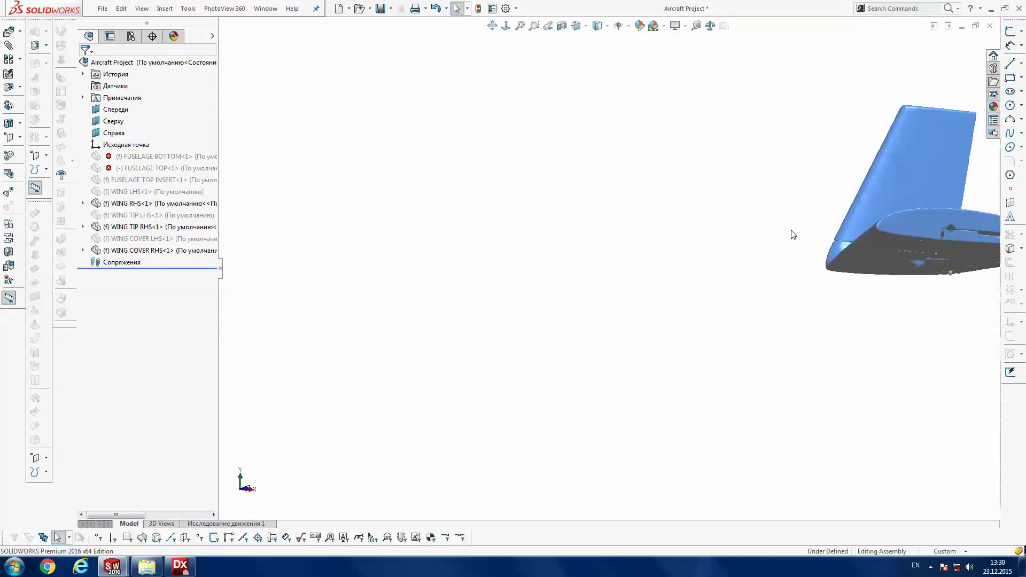
middle_click_drag(793, 235, 650, 270)
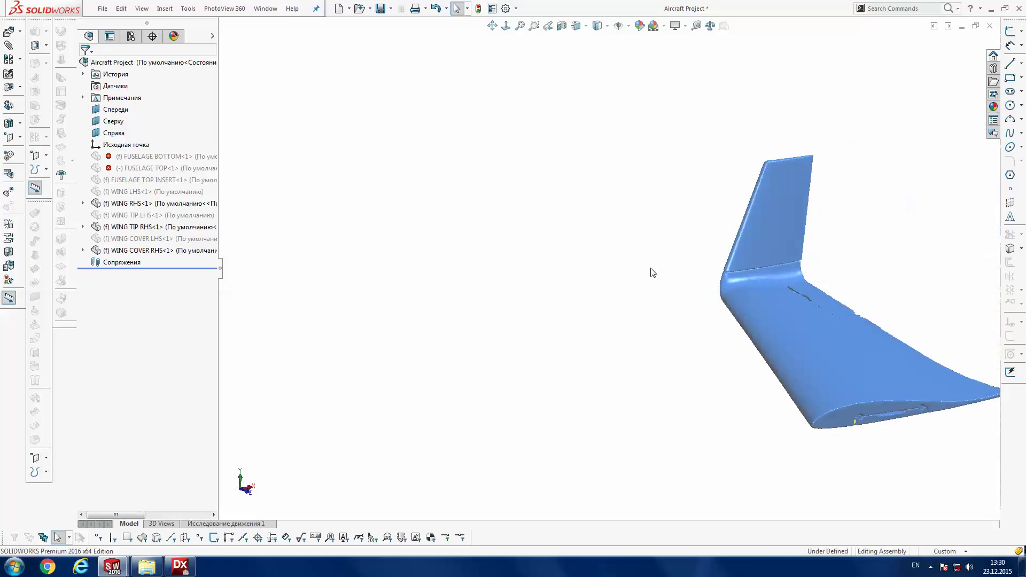
right_click(123, 254)
left_click(152, 222)
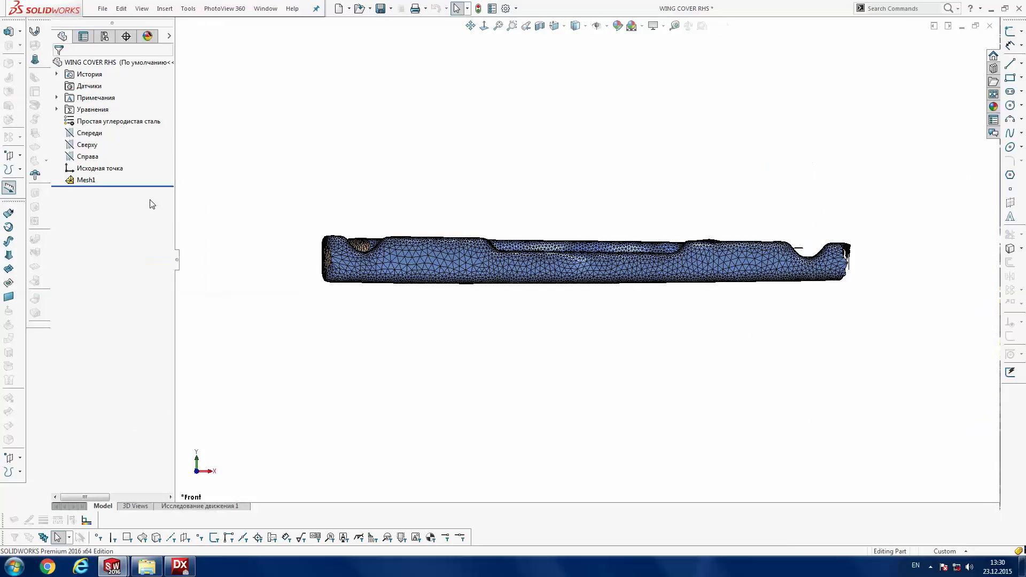
- Start the Mesh Prep Wizard on Mesh1 and advance to the smoothing step
mouse_move(378, 163)
middle_mouse_down()
mouse_move(433, 185)
mouse_move(411, 251)
middle_mouse_up()
right_click(82, 182)
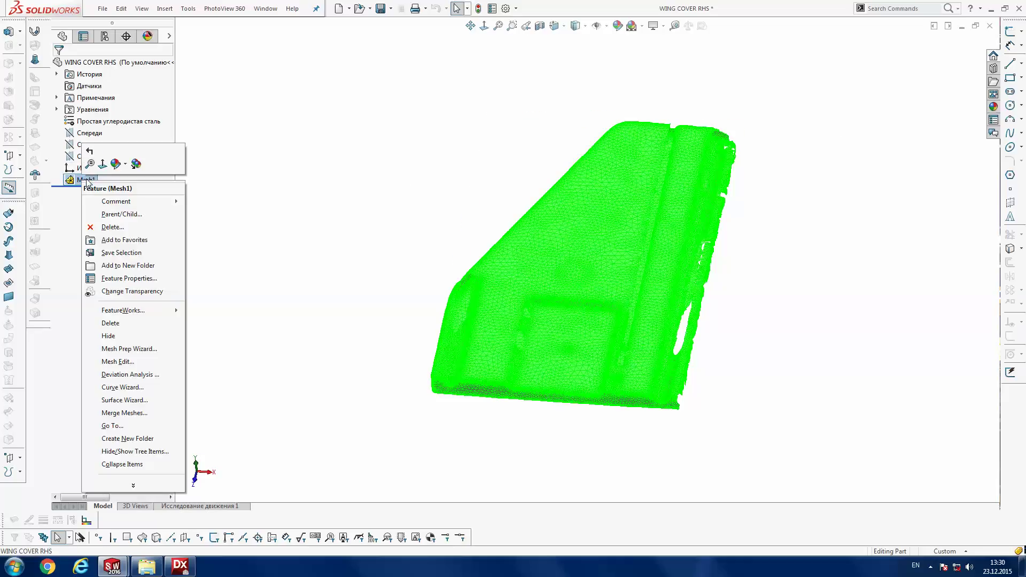
left_click(131, 350)
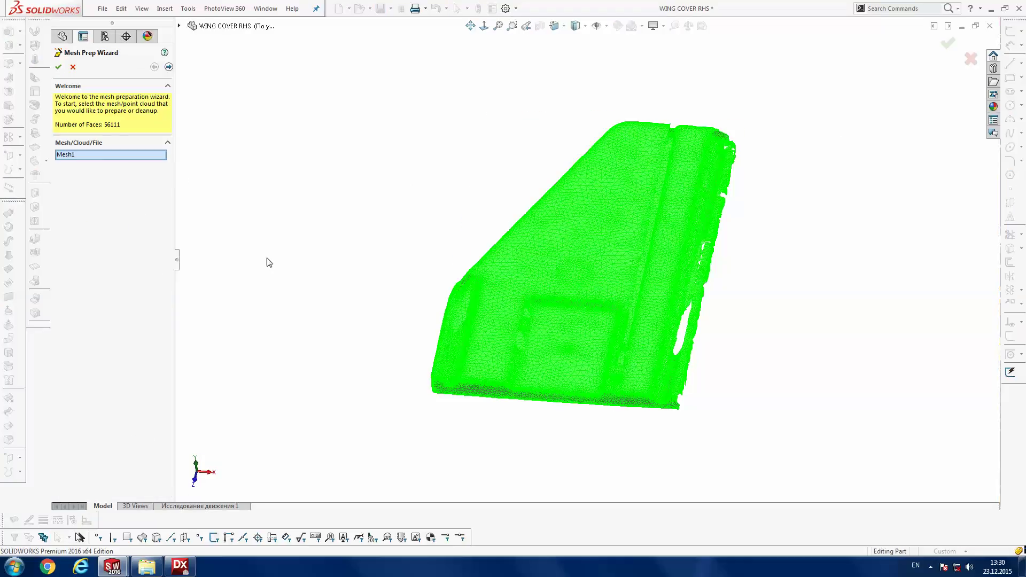
left_click(168, 67)
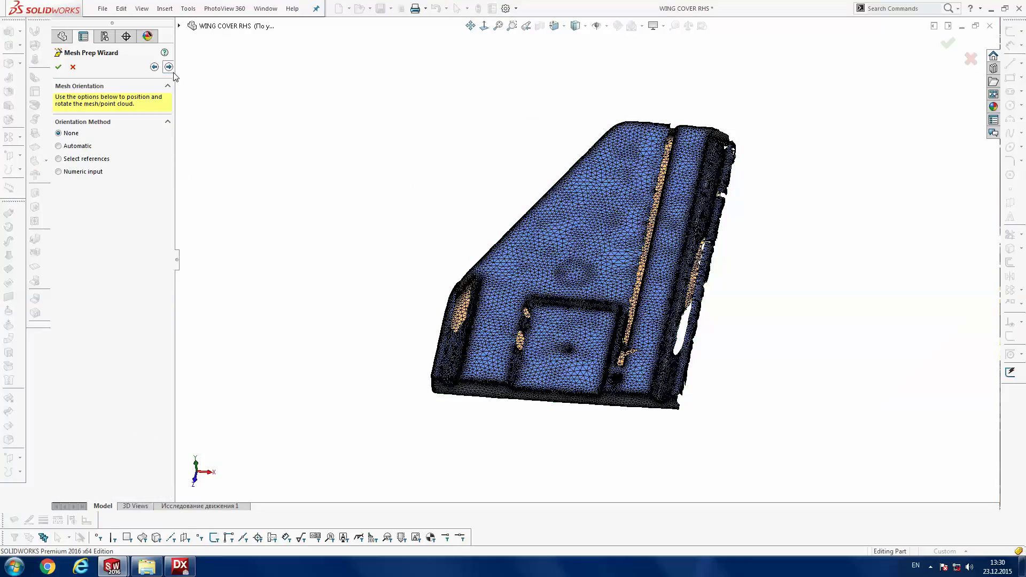
left_click(170, 70)
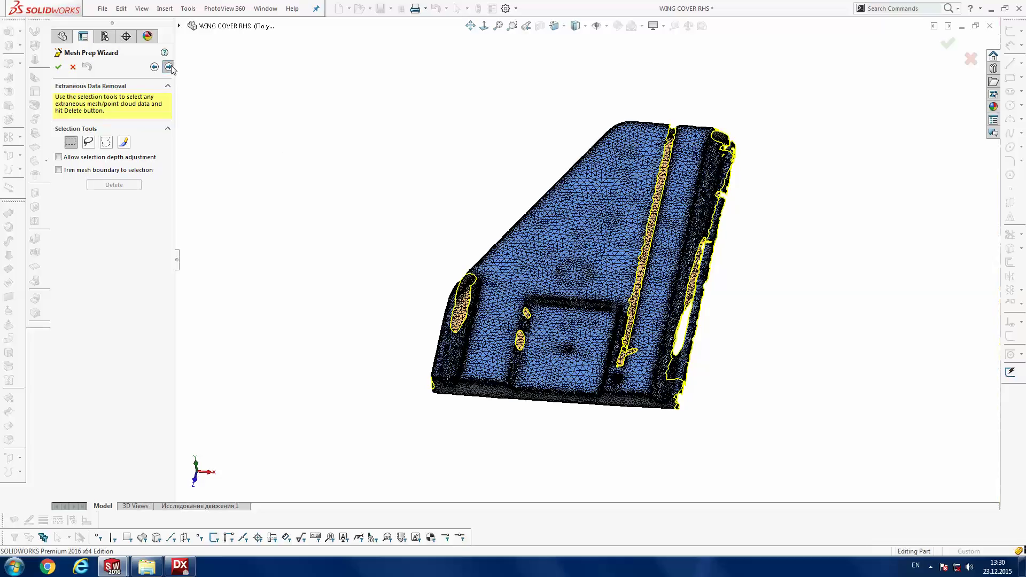
left_click(169, 67)
left_click(168, 67)
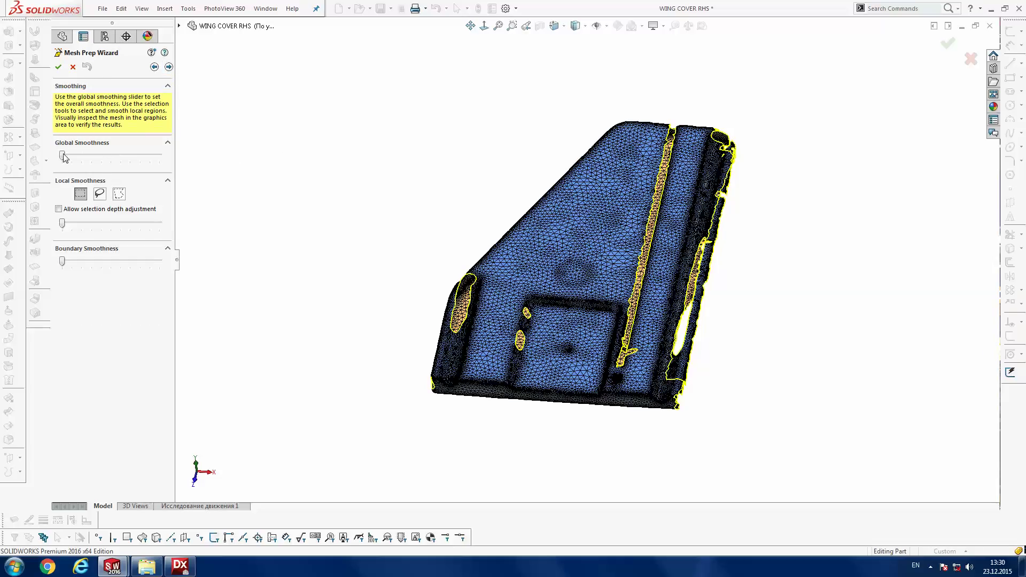
- Set global and boundary smoothness to maximum and fill the detected holes
left_click_drag(62, 155, 160, 156)
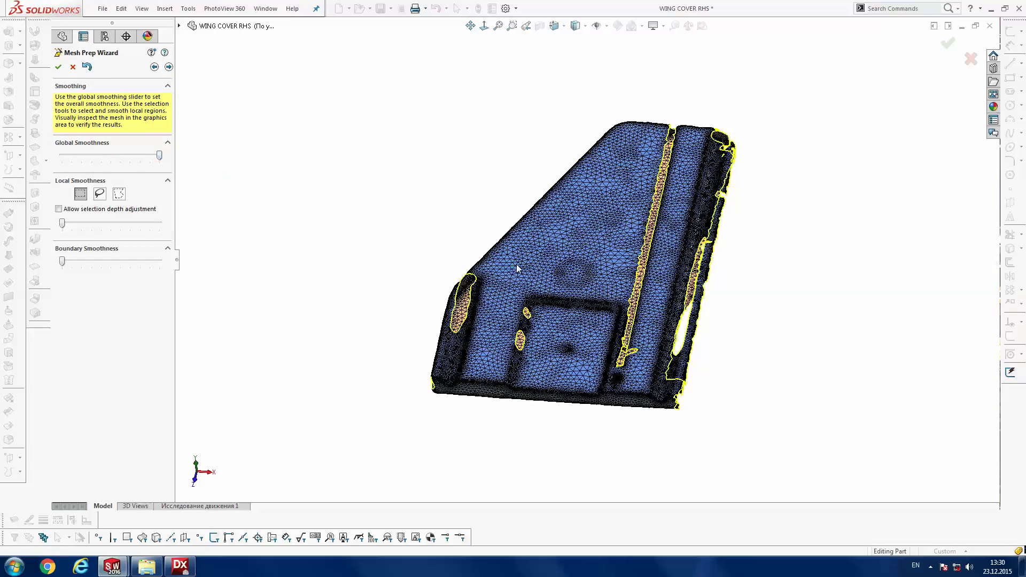
left_click_drag(63, 262, 159, 261)
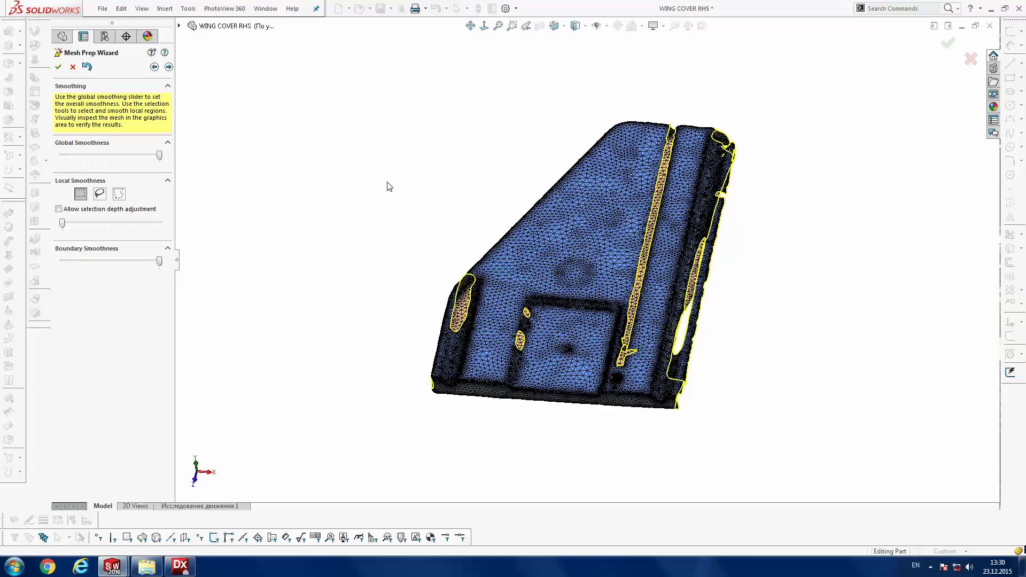
left_click(168, 66)
mouse_move(481, 247)
middle_mouse_down()
mouse_move(533, 291)
mouse_move(449, 263)
middle_mouse_up()
mouse_move(570, 247)
middle_mouse_down()
mouse_move(550, 412)
mouse_move(508, 362)
mouse_move(544, 289)
middle_mouse_up()
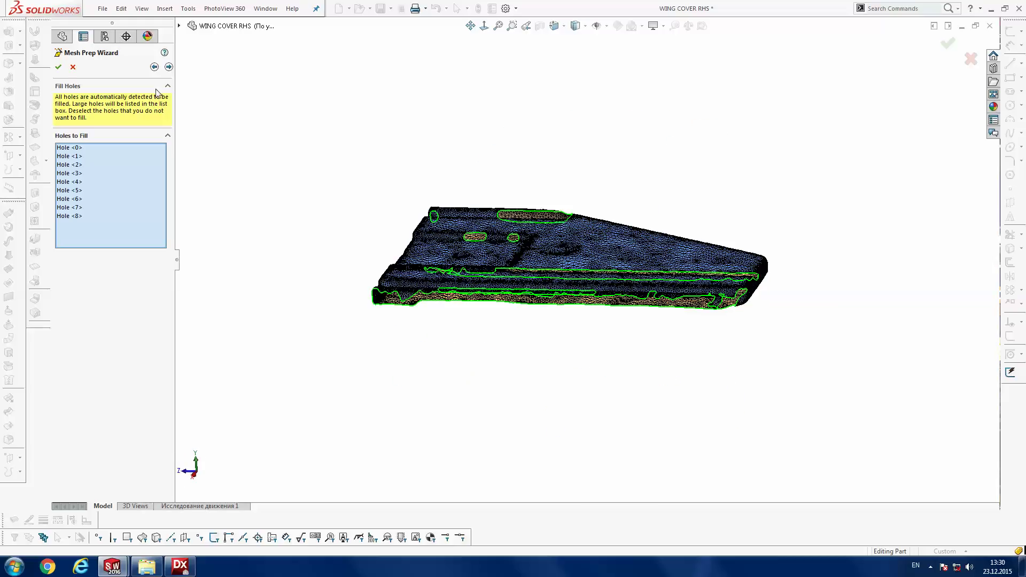
left_click(169, 68)
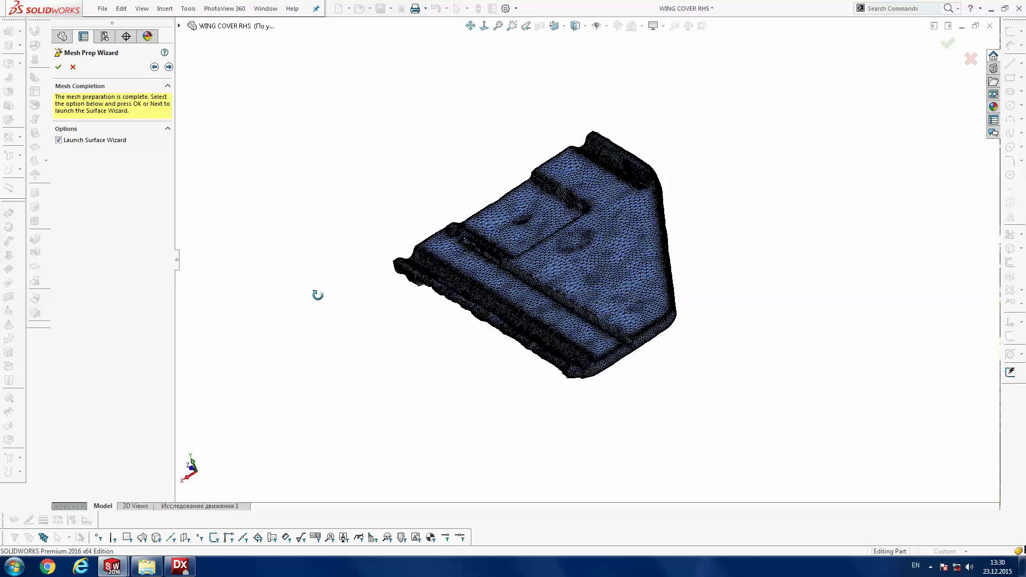
- Inspect the hole-filled mesh and finish the Mesh Prep Wizard
mouse_move(435, 311)
middle_mouse_down()
mouse_move(467, 206)
mouse_move(479, 91)
mouse_move(520, 145)
mouse_move(567, 131)
mouse_move(588, 140)
middle_mouse_up()
scroll(614, 176, "down", 5)
scroll(618, 176, "down", 2)
scroll(618, 179, "up", 5)
mouse_move(669, 239)
middle_mouse_down()
mouse_move(661, 216)
mouse_move(650, 273)
mouse_move(538, 247)
middle_mouse_up()
scroll(650, 273, "up", 3)
scroll(538, 247, "down", 3)
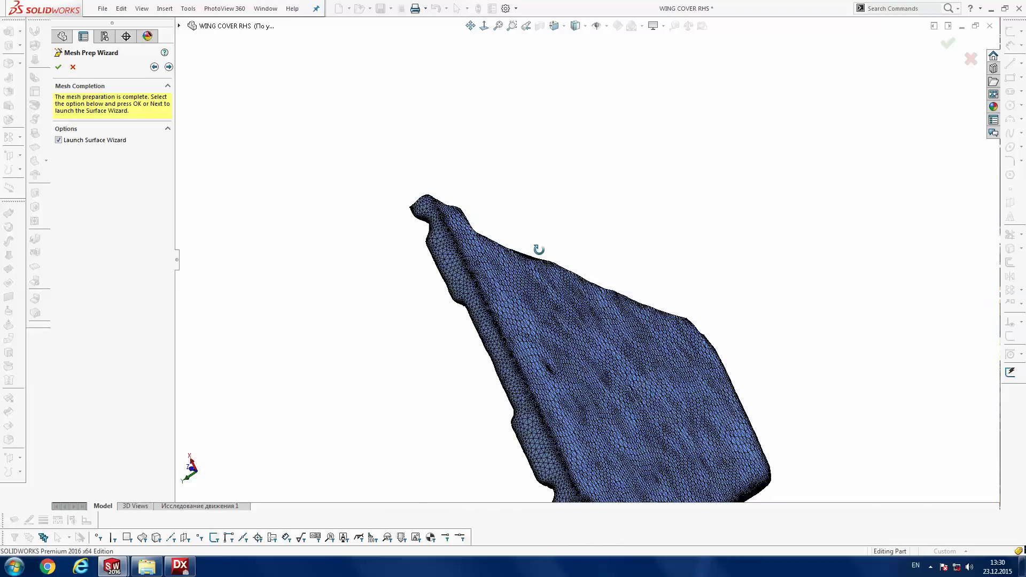
scroll(314, 192, "down", 2)
left_click(59, 67)
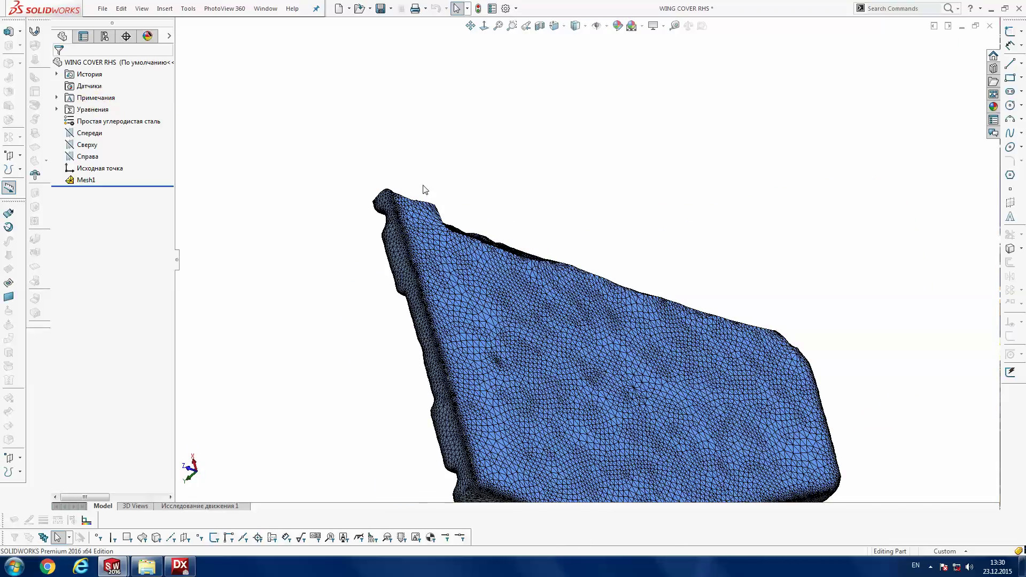
- Orbit the prepared cover mesh to an oblique view and open the Save options
middle_click_drag(458, 194, 362, 265)
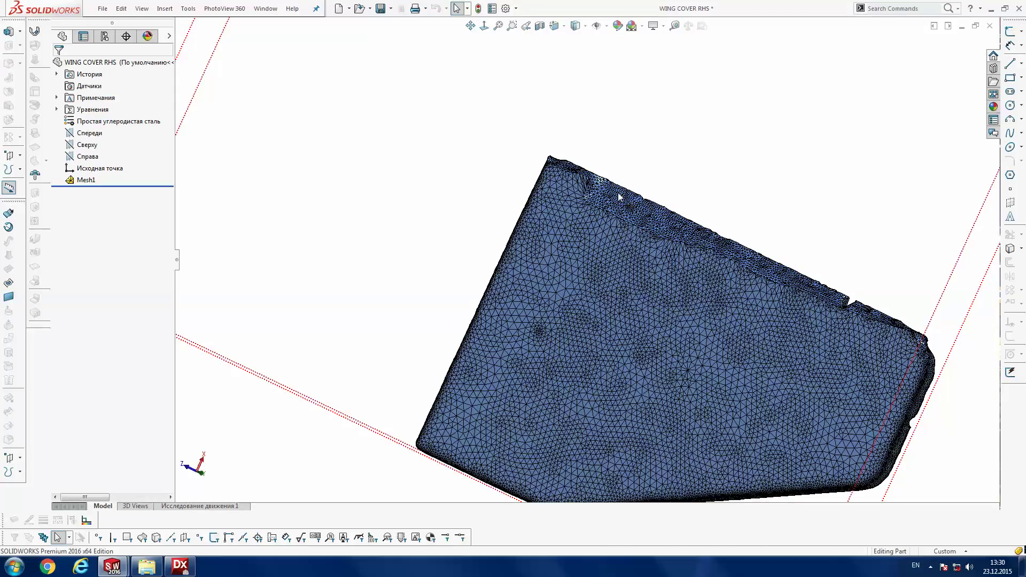
mouse_move(654, 231)
middle_mouse_down()
mouse_move(670, 354)
mouse_move(741, 345)
middle_mouse_up()
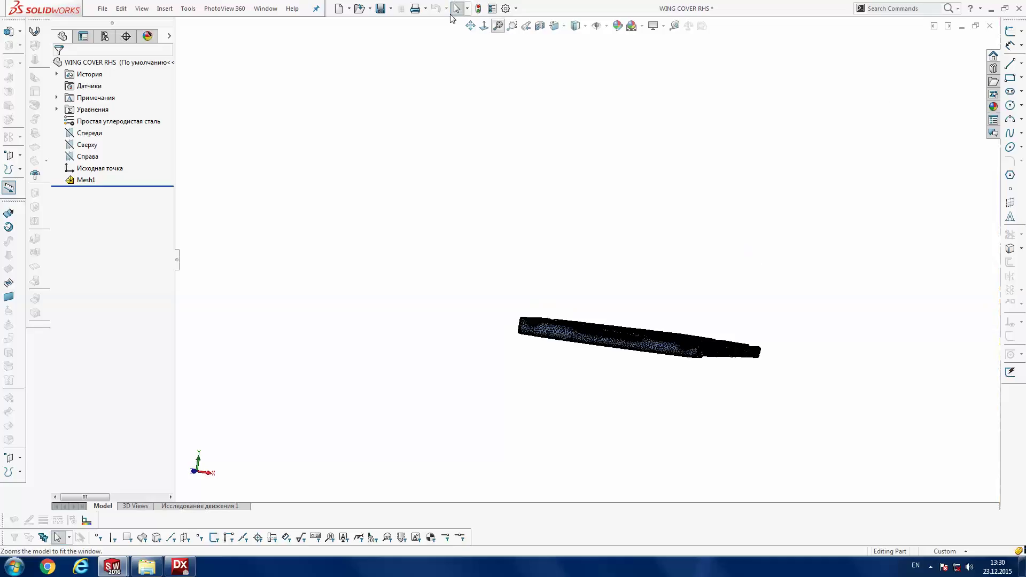
left_click(391, 9)
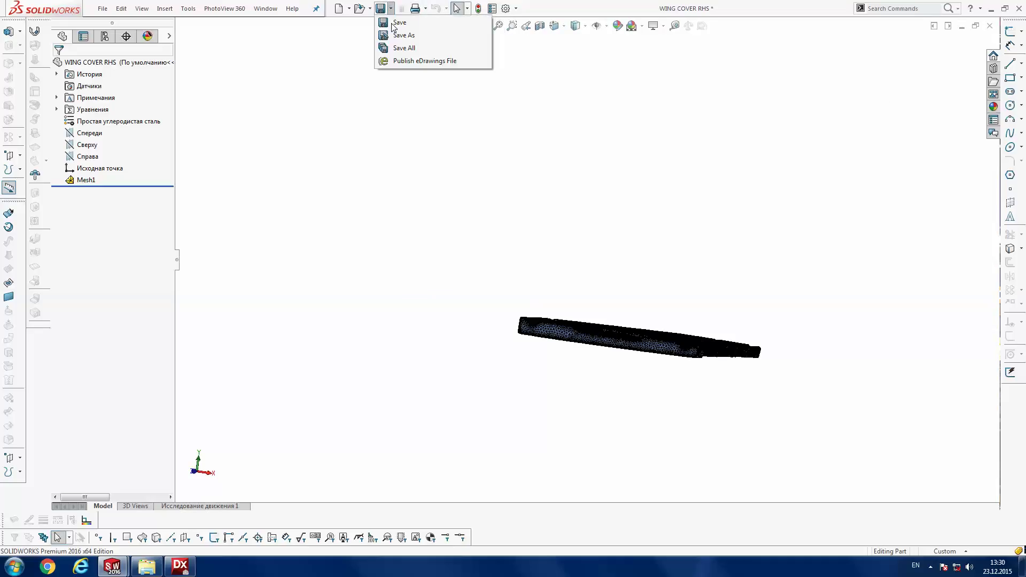
- Export WING COVER RHS as ScanTo3D (*.stl) into 23-12-2015 and close the part
left_click(406, 34)
left_click(418, 240)
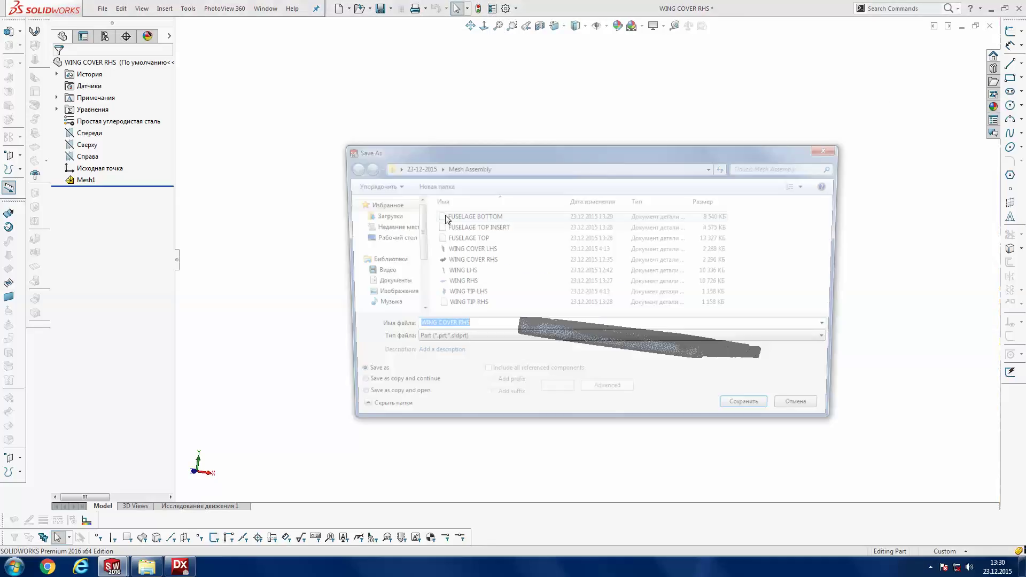
left_click(414, 166)
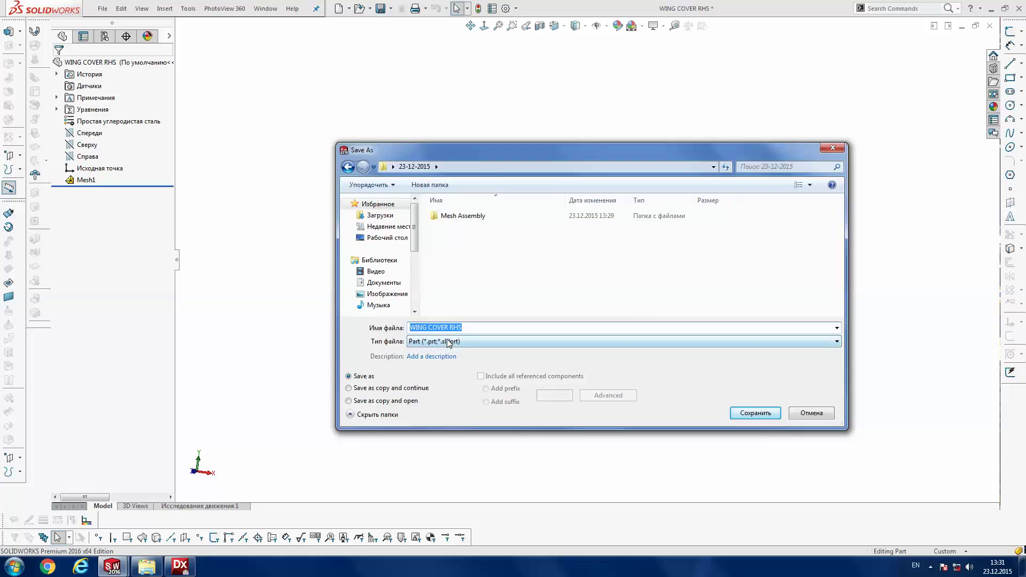
left_click(449, 344)
scroll(448, 294, "down", 5)
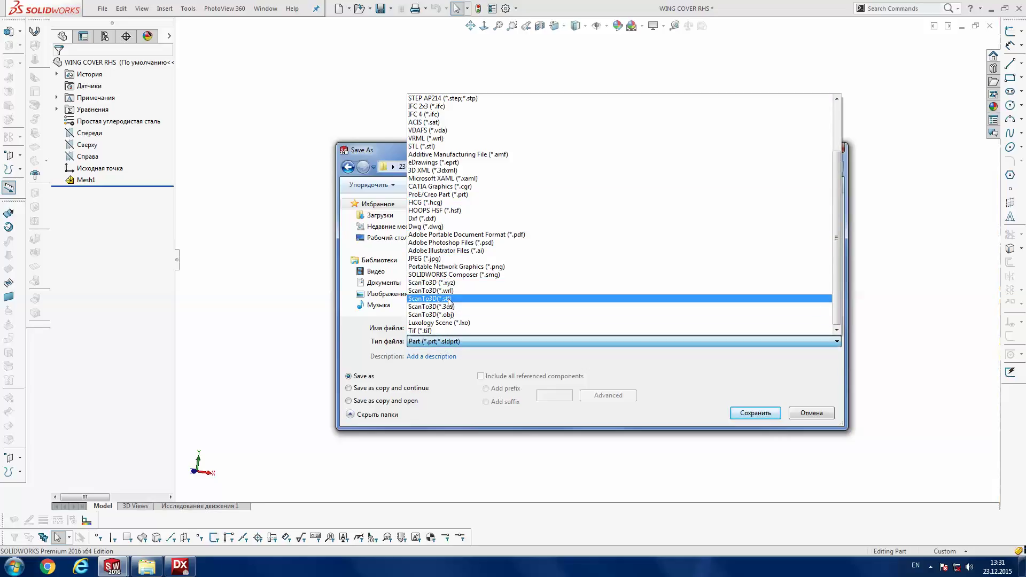
left_click(448, 298)
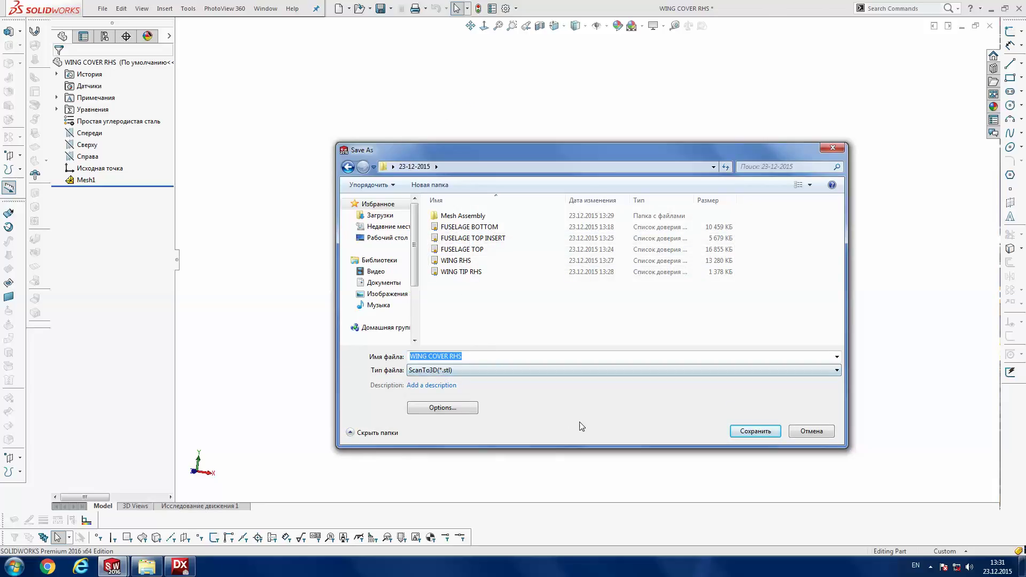
left_click(745, 434)
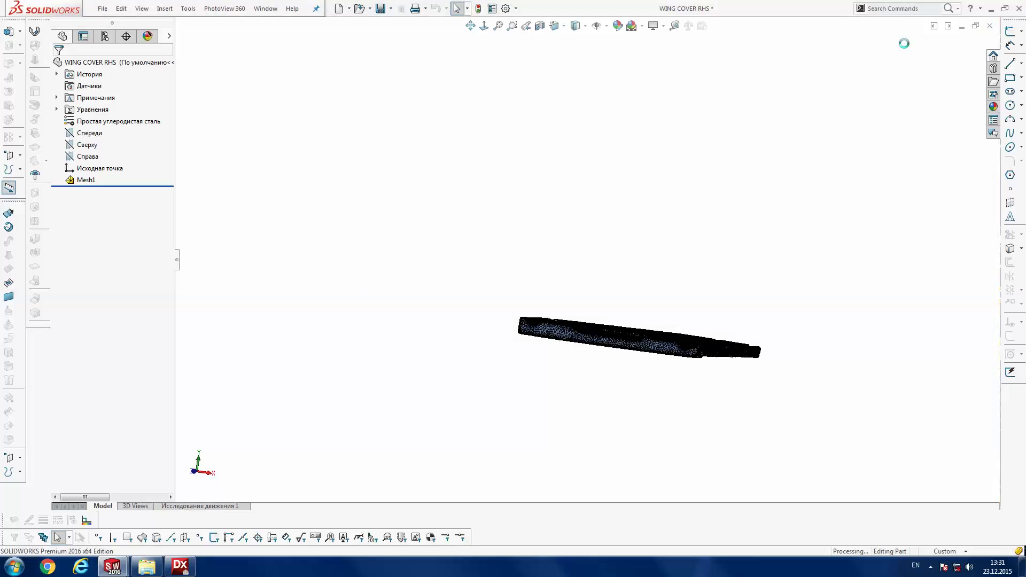
left_click(989, 26)
- Confirm saving the part and show FUSELAGE BOTTOM, FUSELAGE TOP and FUSELAGE TOP INSERT again
left_click(490, 283)
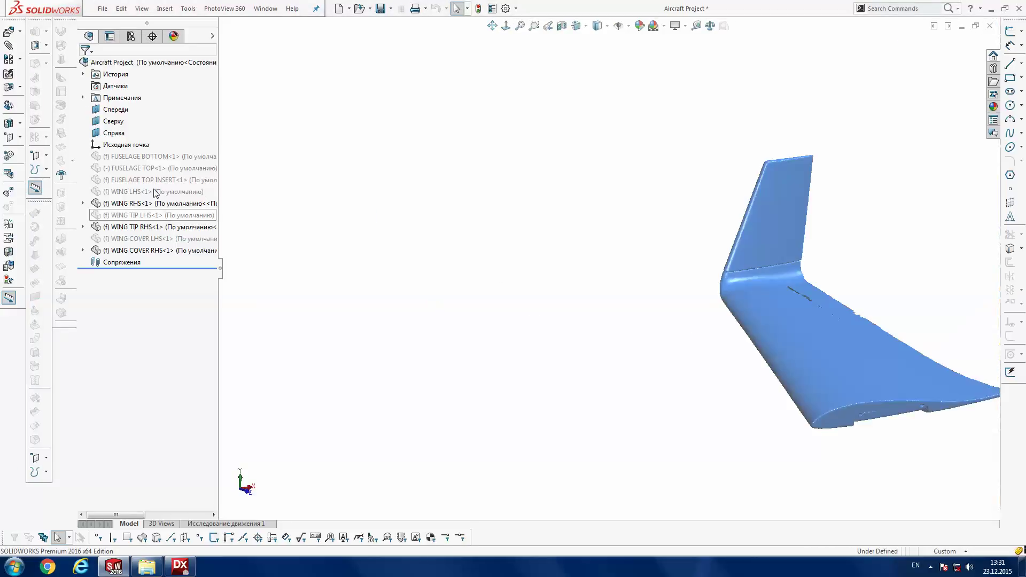
left_click(140, 156)
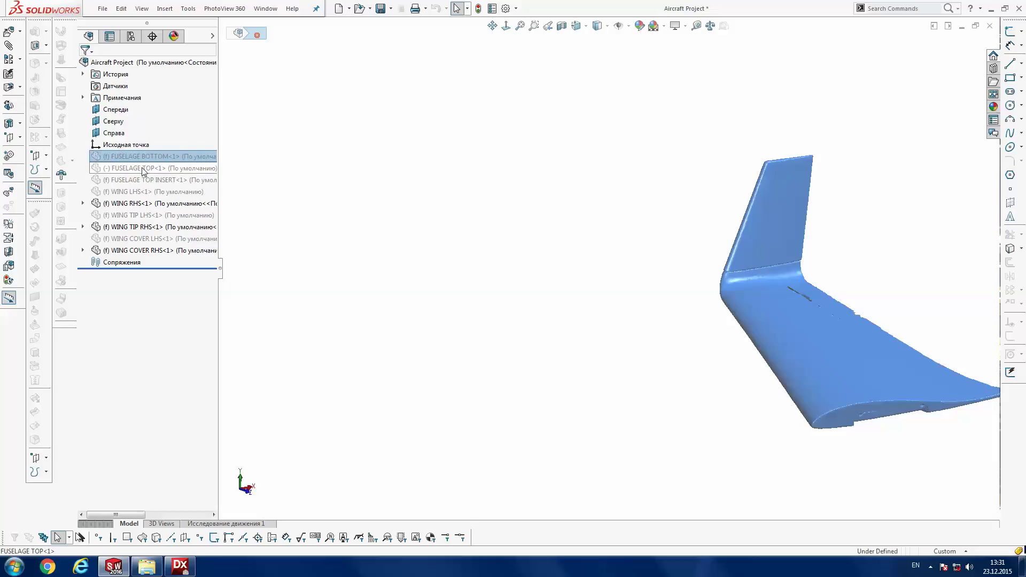
left_click(140, 180)
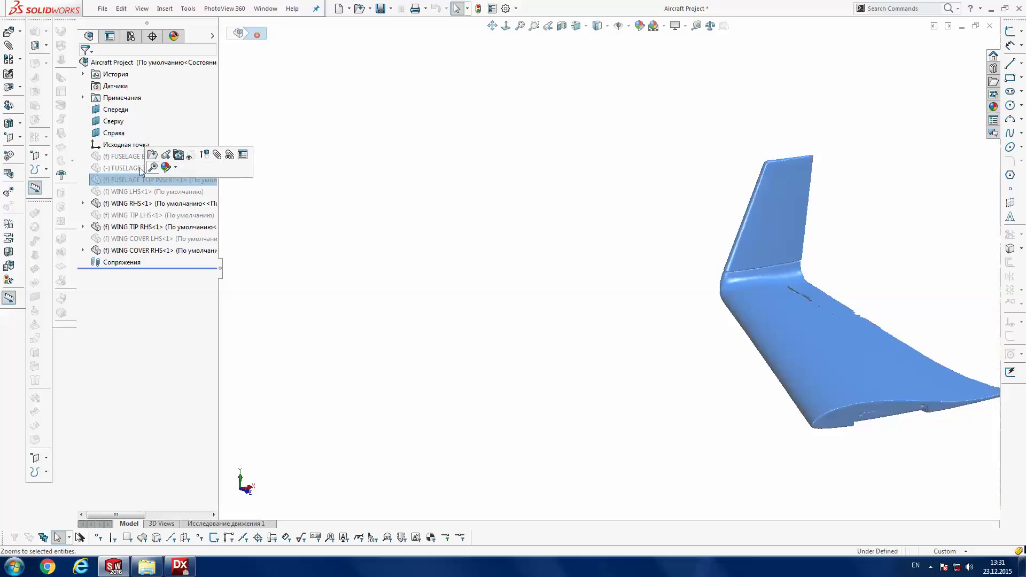
left_click(123, 168, "ctrl")
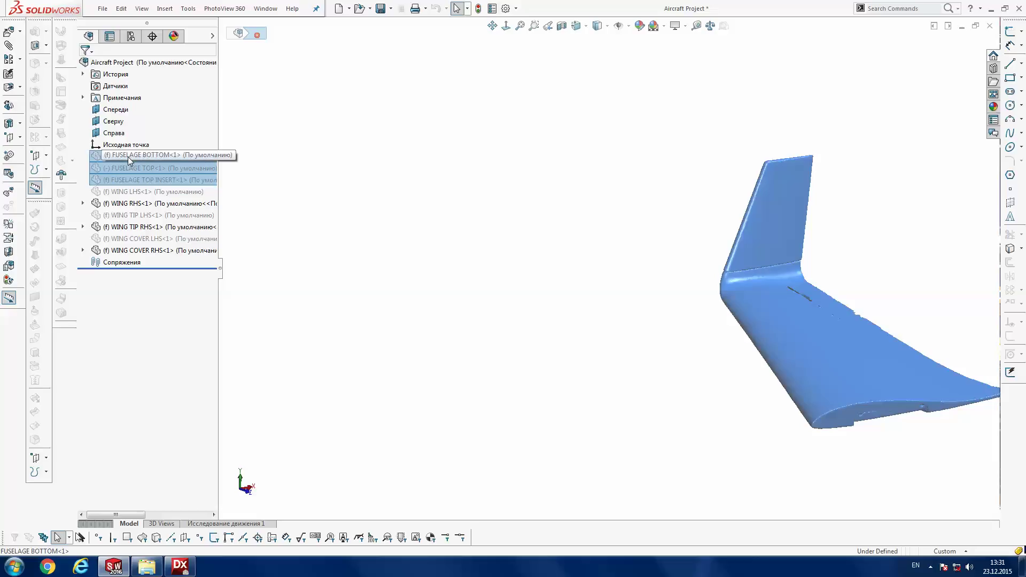
left_click(175, 127)
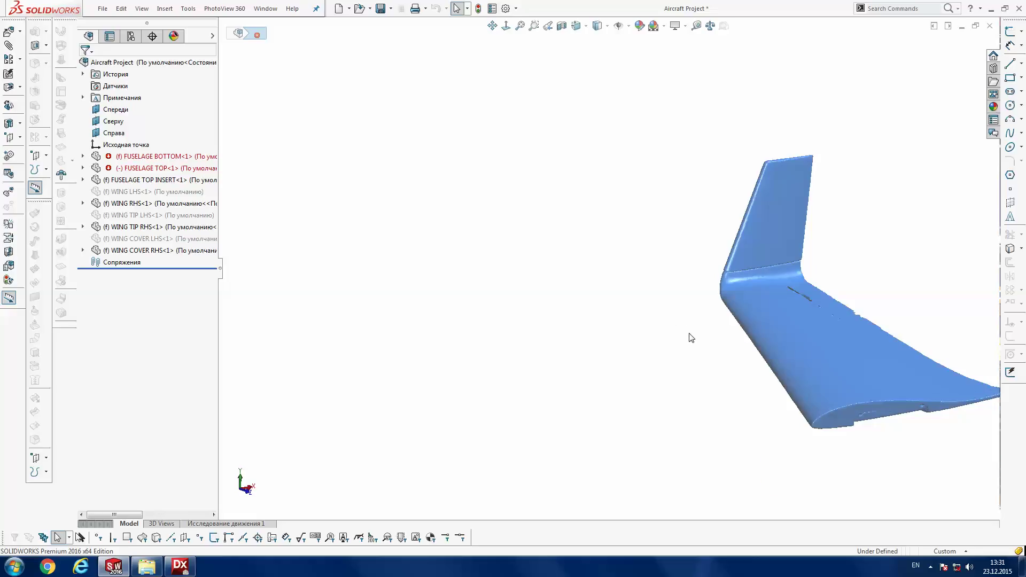
- Orbit the aircraft to inspect the wing-fuselage joint and panels
middle_click_drag(777, 335, 786, 354)
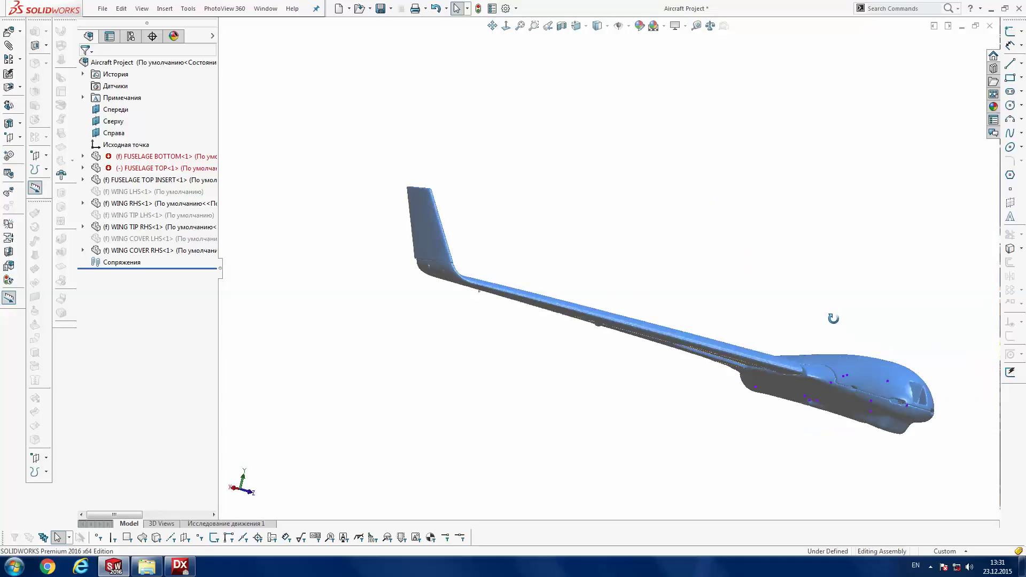
scroll(785, 357, "down", 2)
scroll(784, 356, "down", 1)
scroll(784, 357, "down", 2)
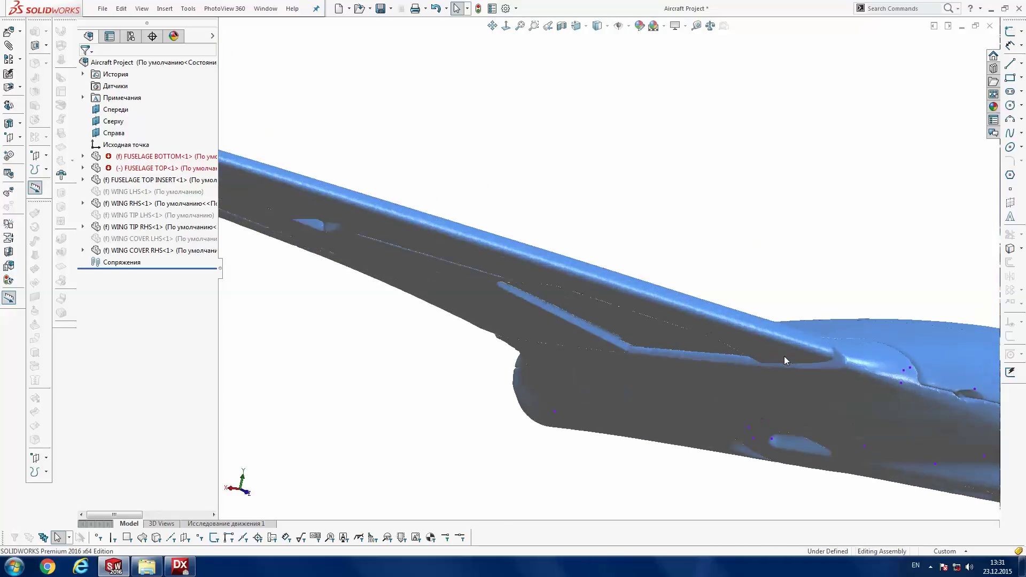
scroll(774, 373, "down", 1)
mouse_move(769, 387)
middle_mouse_down()
mouse_move(706, 412)
mouse_move(708, 367)
mouse_move(656, 354)
mouse_move(651, 424)
middle_mouse_up()
mouse_move(648, 385)
middle_mouse_down()
mouse_move(595, 446)
mouse_move(529, 448)
middle_mouse_up()
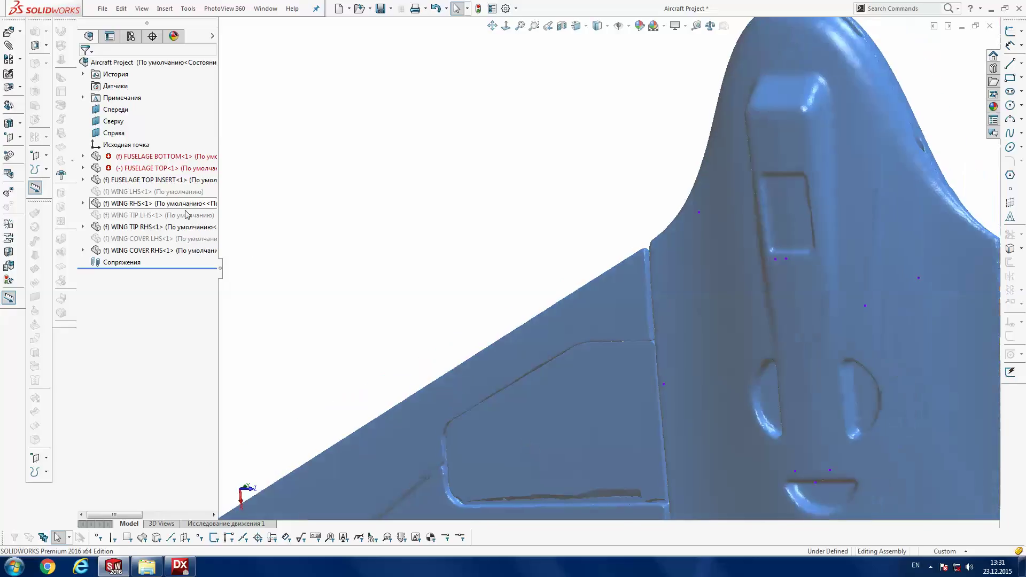
- Open WING COVER RHS as its own part
left_click(139, 251)
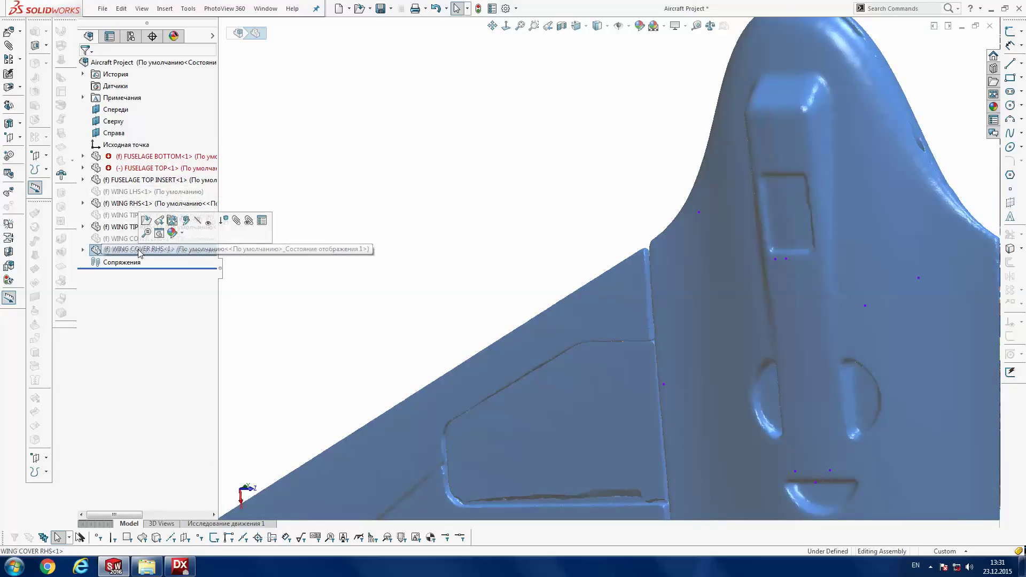
left_click(145, 228)
left_click(145, 228)
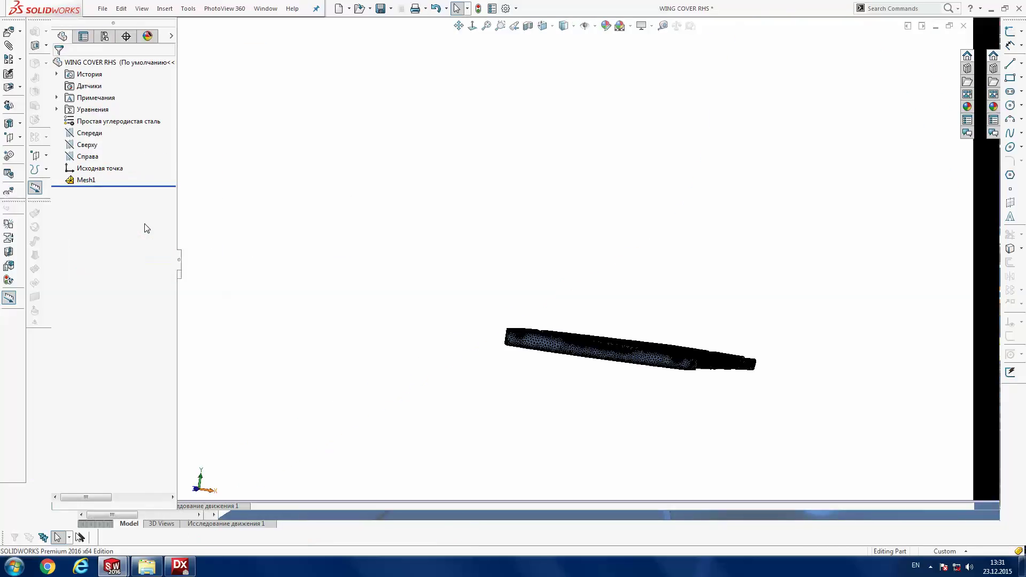
- Shift Mesh1 by -10 mm in Y via Mesh Edit and view the result in Aircraft Project
right_click(84, 179)
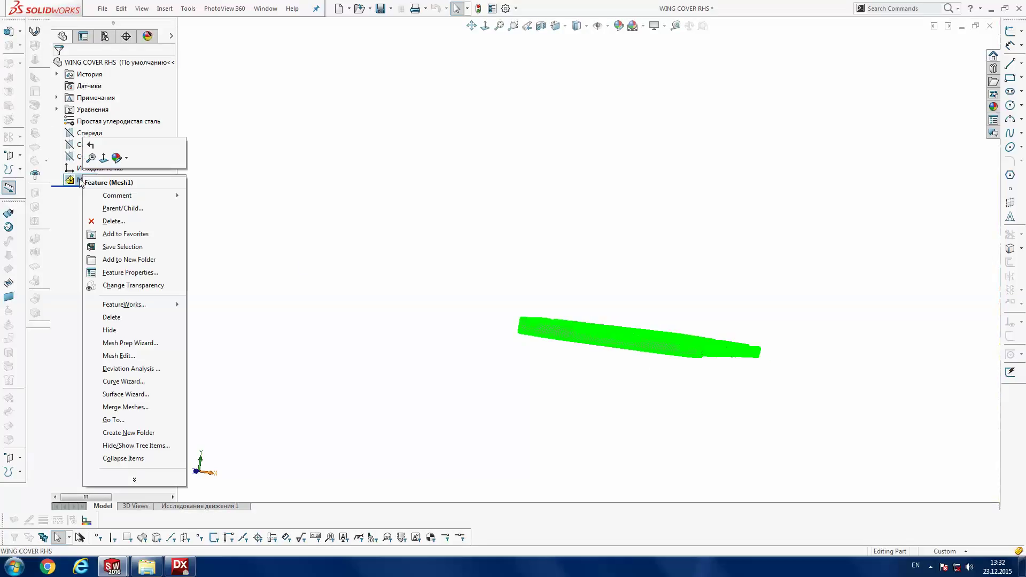
left_click(155, 332)
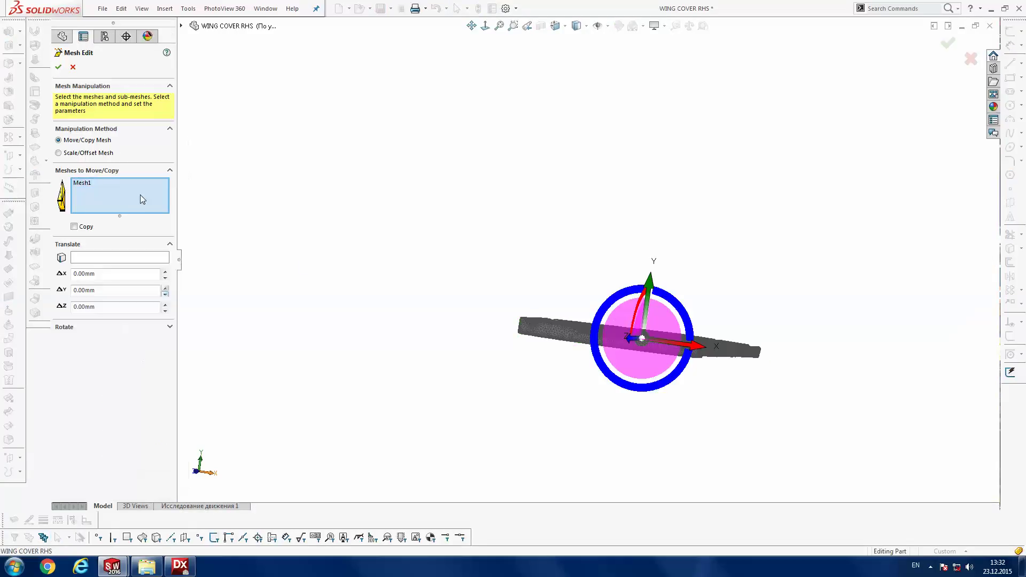
left_click(101, 291)
type("-10")
key("Return")
key("Return")
key("ctrl+Tab")
mouse_move(538, 358)
middle_mouse_down()
mouse_move(634, 379)
mouse_move(627, 436)
middle_mouse_up()
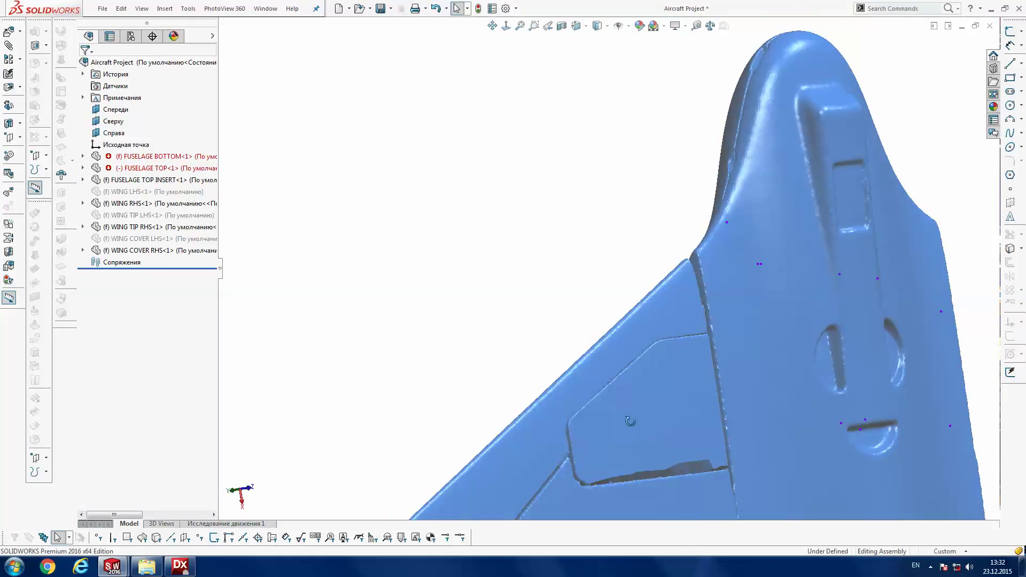
- Orbit and zoom around the assembly to inspect the wing flap and the nose
scroll(605, 442, "down", 3)
scroll(604, 442, "down", 2)
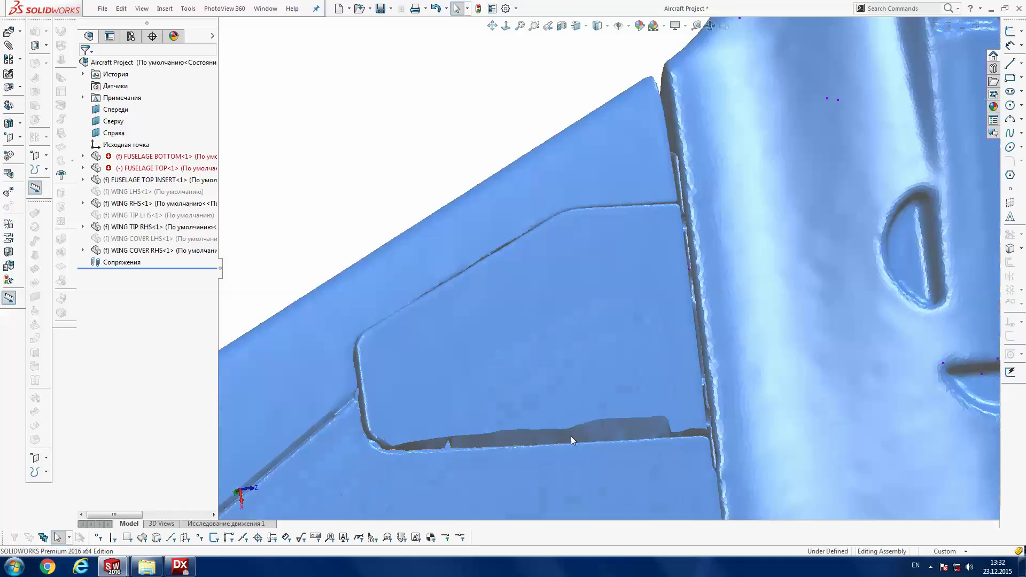
scroll(571, 435, "down", 2)
scroll(556, 440, "down", 2)
middle_click_drag(549, 400, 541, 302)
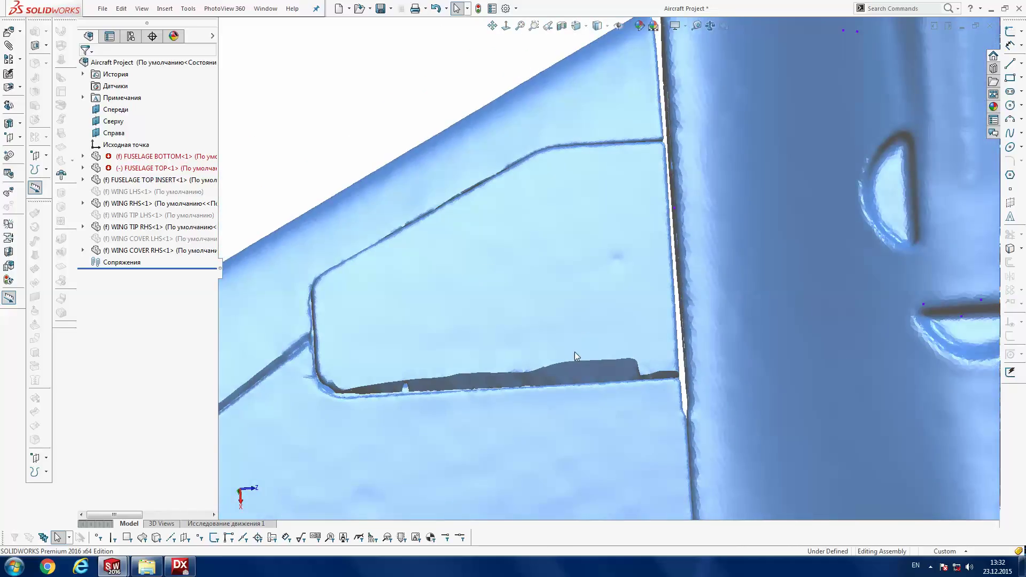
scroll(591, 363, "up", 2)
scroll(591, 362, "up", 2)
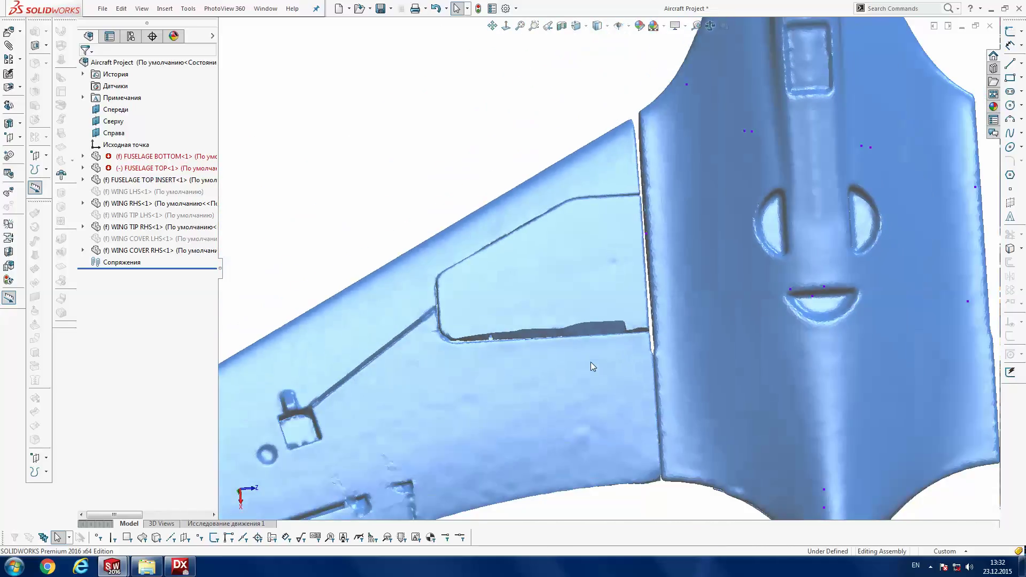
scroll(591, 361, "up", 2)
scroll(591, 361, "up", 1)
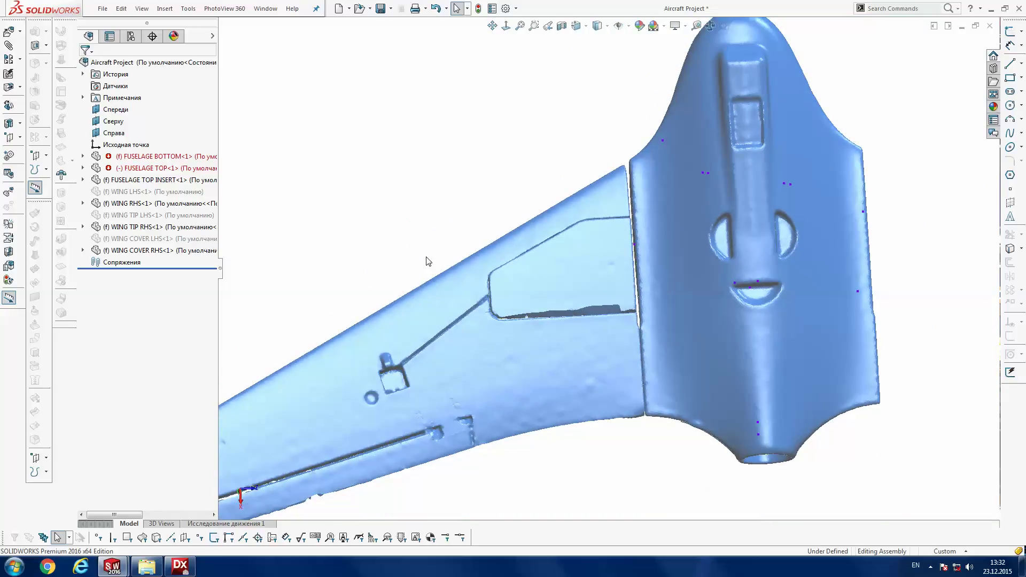
middle_click_drag(439, 246, 443, 217)
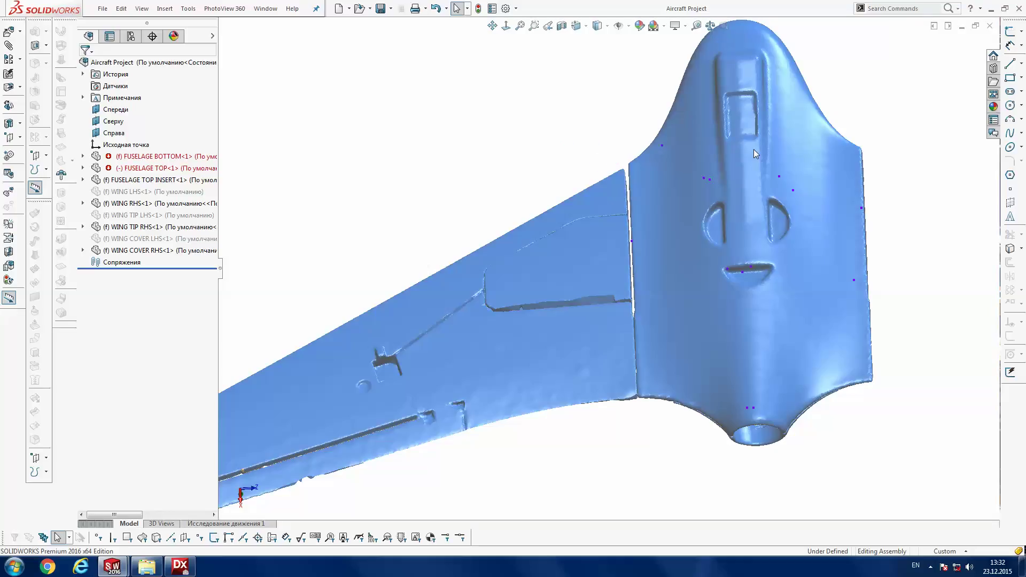
mouse_move(745, 291)
middle_mouse_down()
mouse_move(641, 200)
mouse_move(657, 195)
middle_mouse_up()
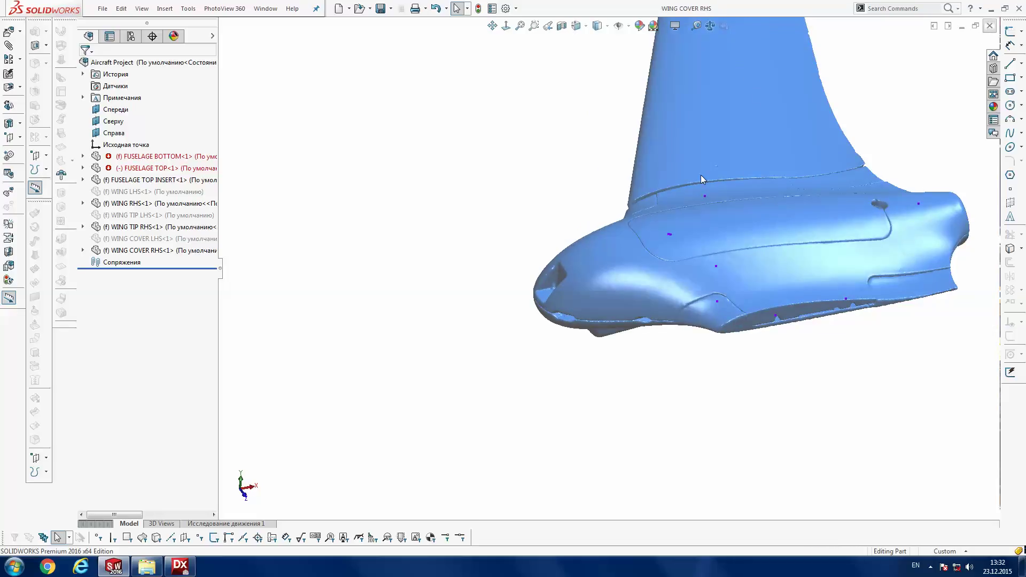
- Close SOLIDWORKS and bring up the Geomagic Design X window
left_click(997, 27)
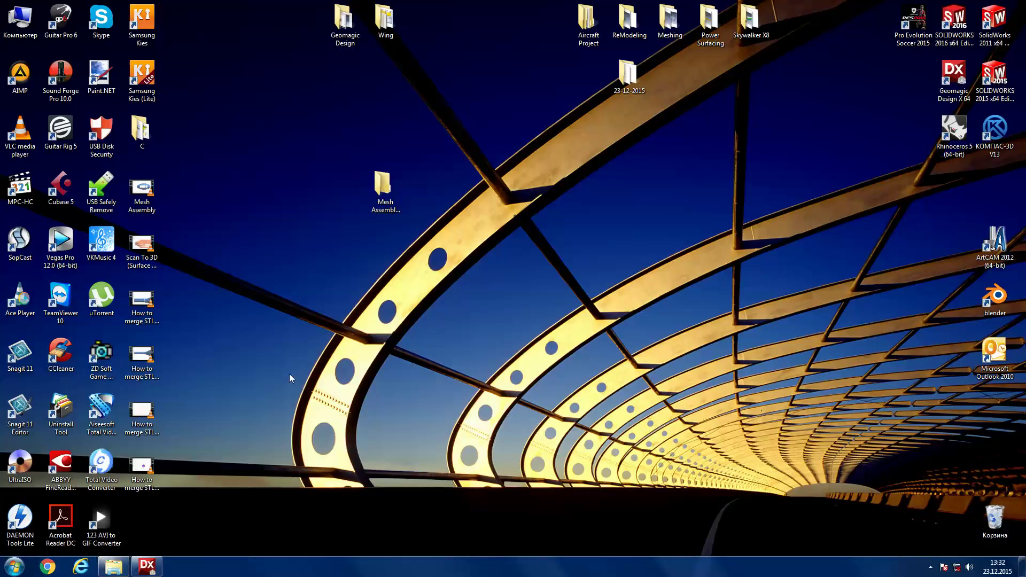
right_click(283, 346)
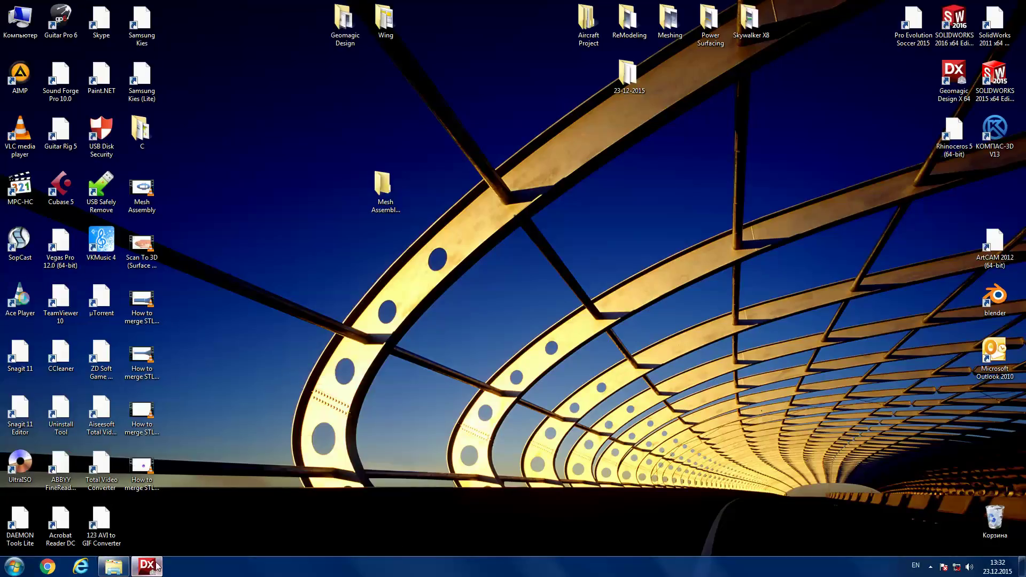
left_click(147, 566)
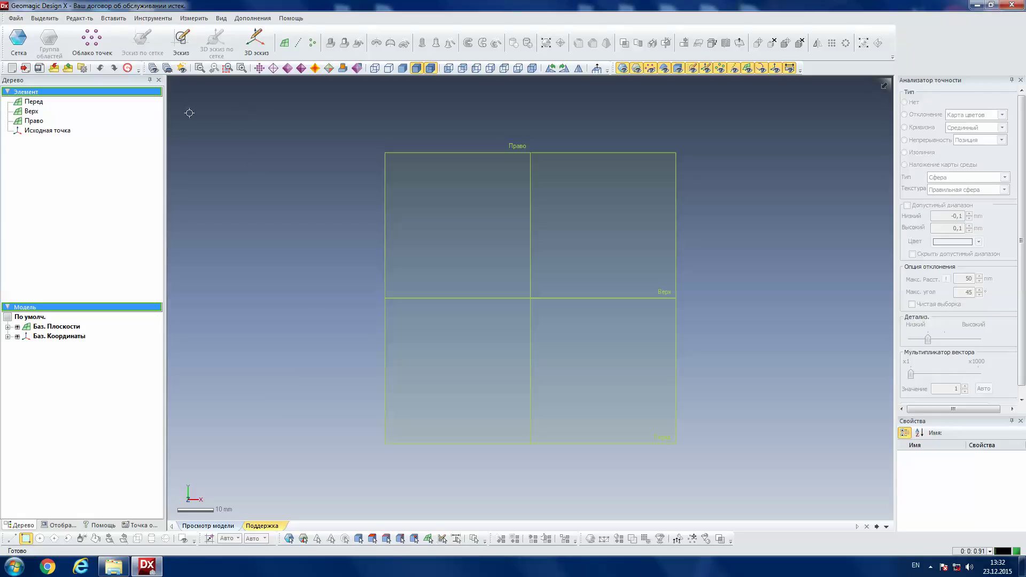
- Import the FUSELAGE BOTTOM and FUSELAGE TOP STL meshes
left_click(54, 68)
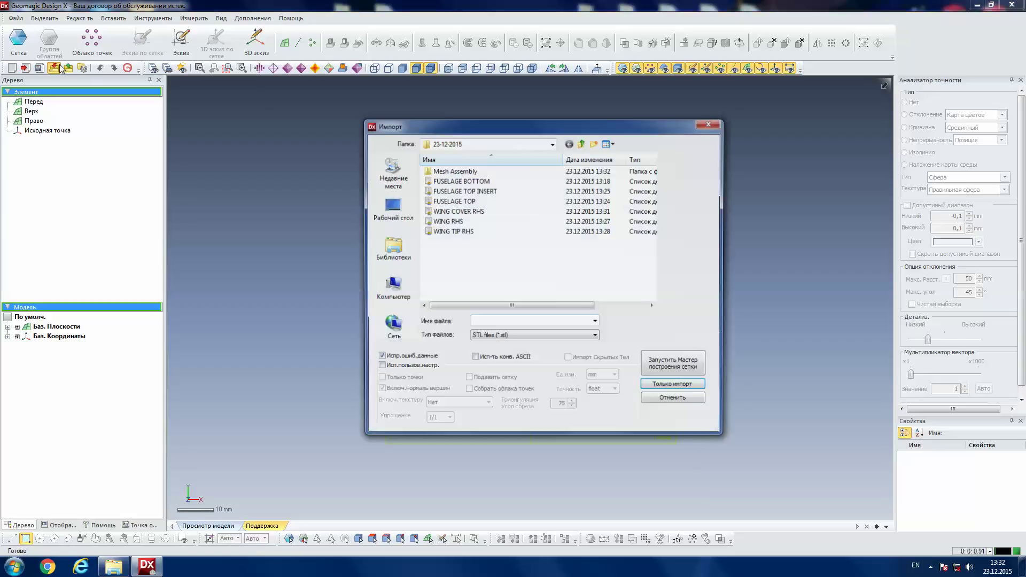
left_click(473, 181)
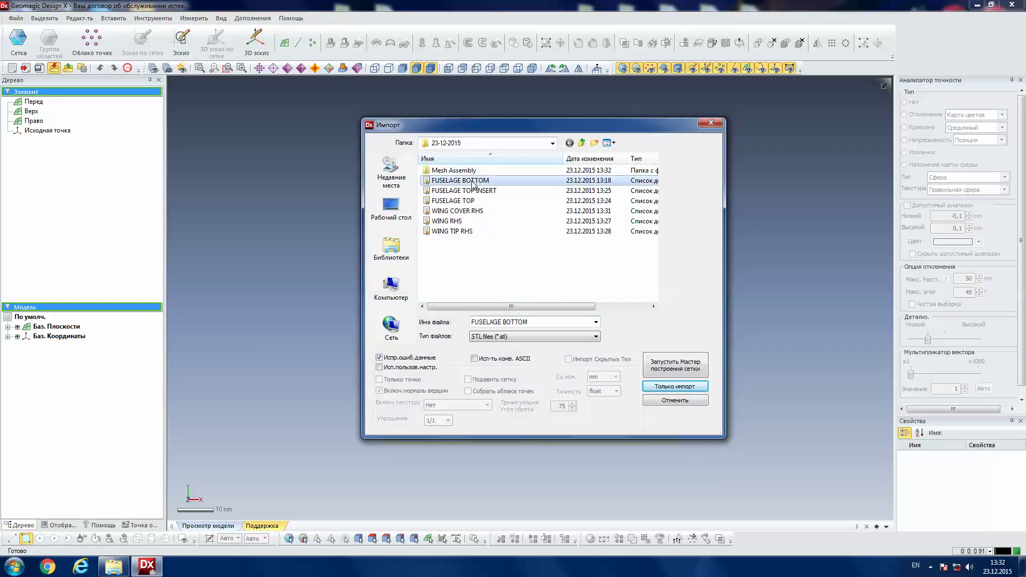
double_click(473, 182)
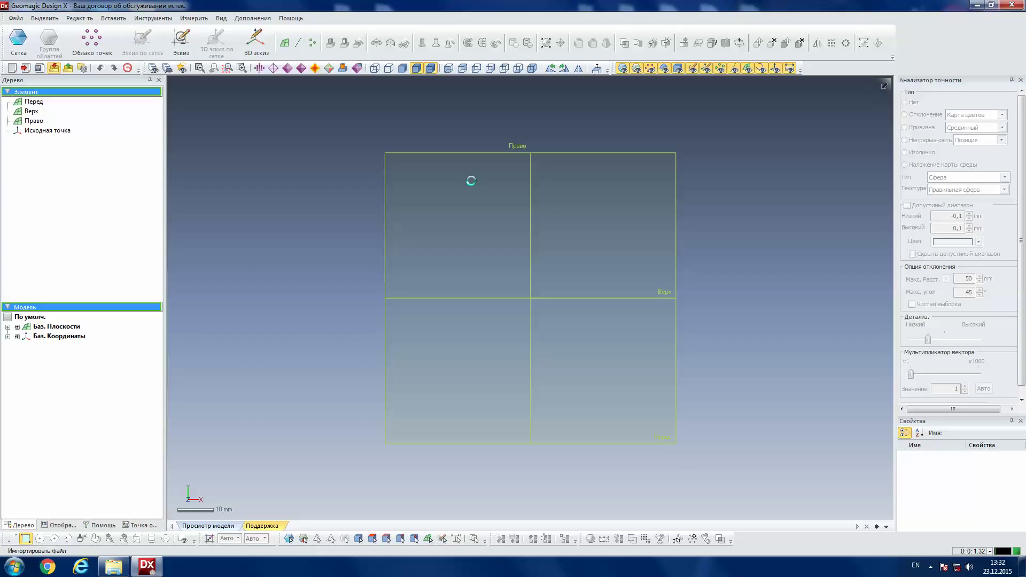
left_click(54, 69)
left_click(440, 291)
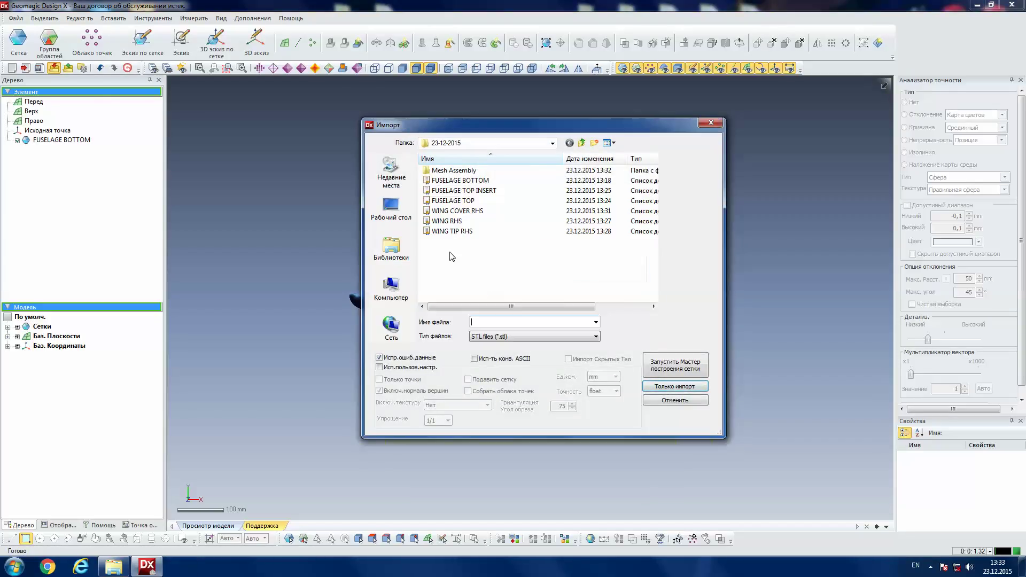
double_click(470, 201)
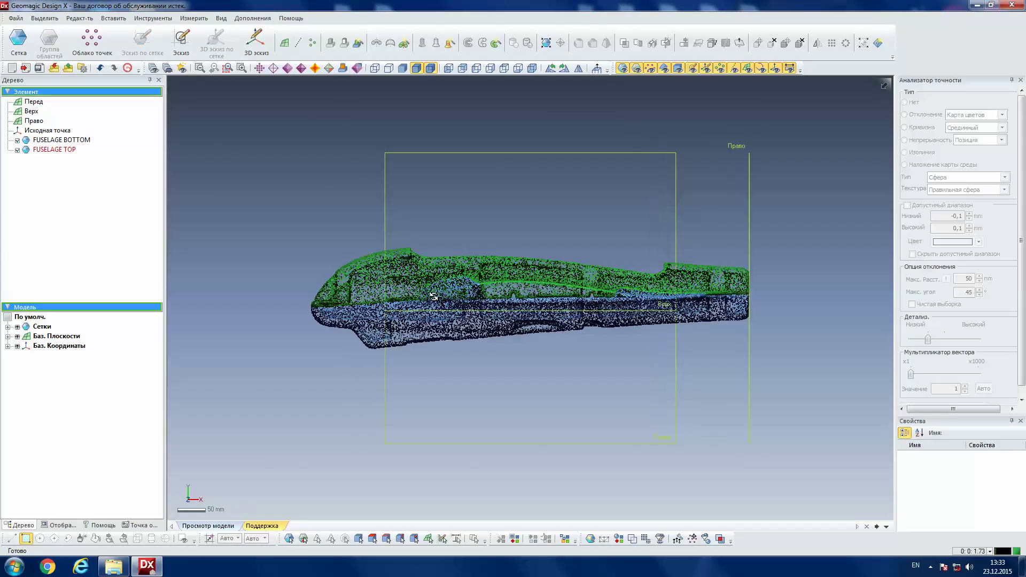
- Orbit and zoom around the fuselage halves to check how they fit
scroll(433, 296, "up", 2)
scroll(432, 296, "up", 3)
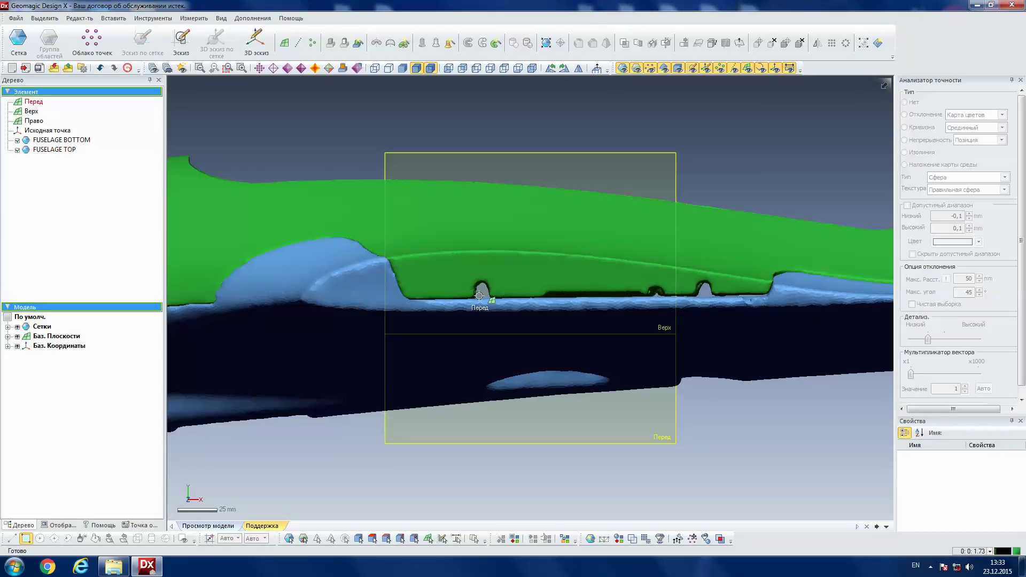
scroll(478, 296, "down", 2)
mouse_move(479, 296)
right_mouse_down()
mouse_move(780, 286)
mouse_move(640, 318)
mouse_move(567, 270)
mouse_move(508, 293)
mouse_move(641, 278)
mouse_move(616, 300)
right_mouse_up()
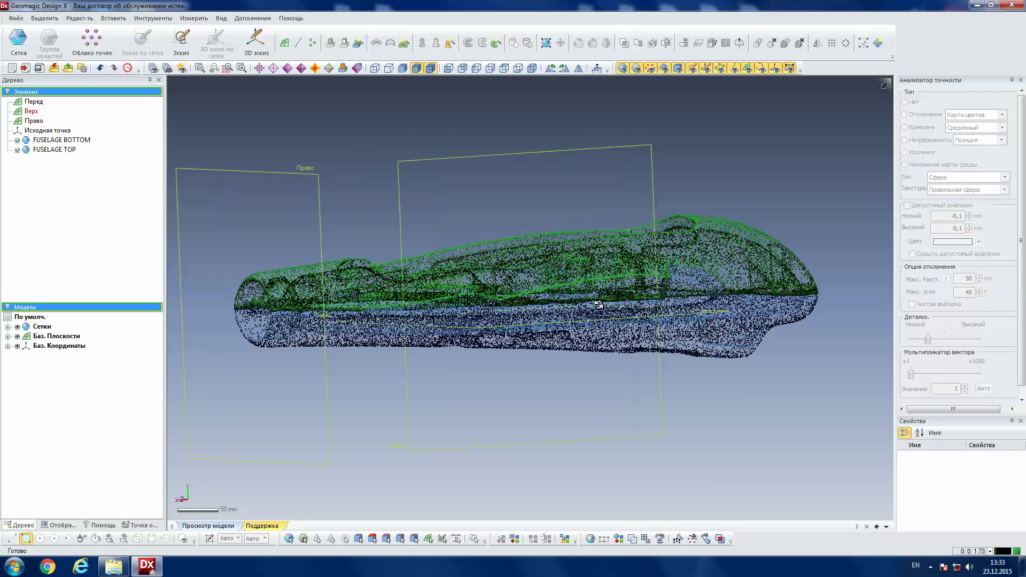
right_click_drag(632, 299, 676, 301)
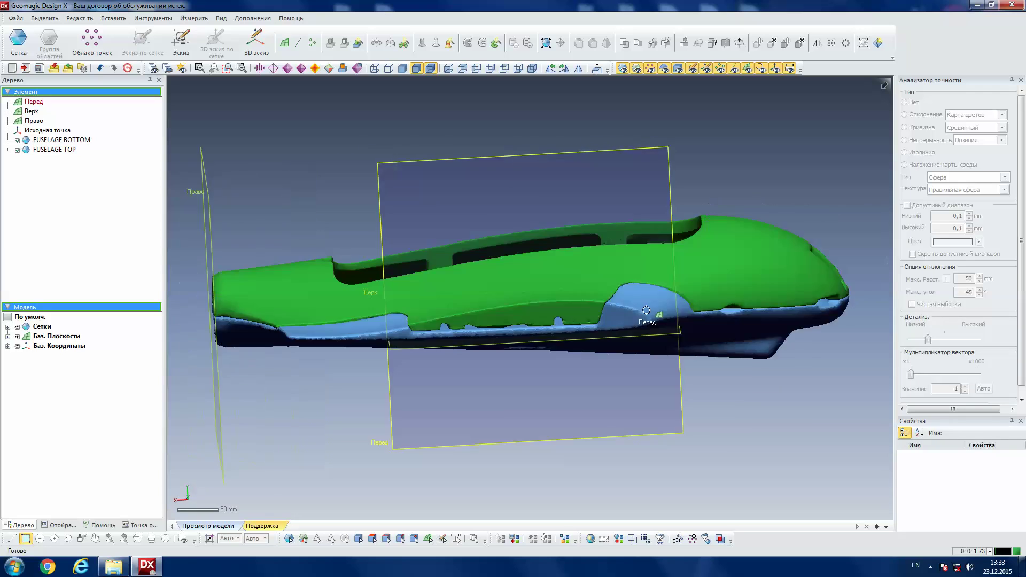
scroll(676, 301, "up", 3)
scroll(676, 301, "up", 2)
mouse_move(675, 302)
right_mouse_down()
mouse_move(575, 312)
mouse_move(632, 313)
mouse_move(644, 347)
mouse_move(550, 330)
right_mouse_up()
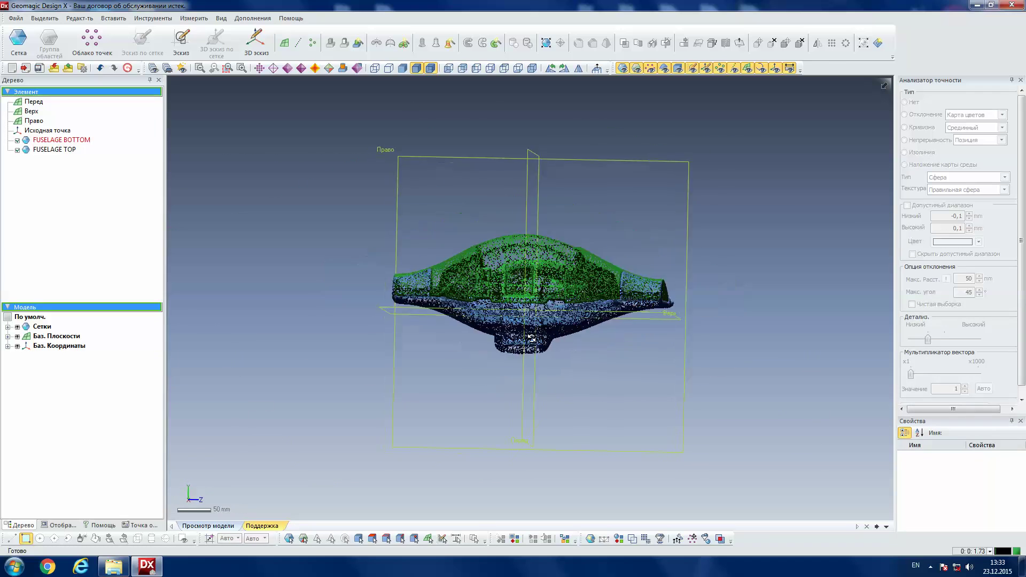
right_click_drag(550, 319, 435, 310)
scroll(559, 327, "down", 2)
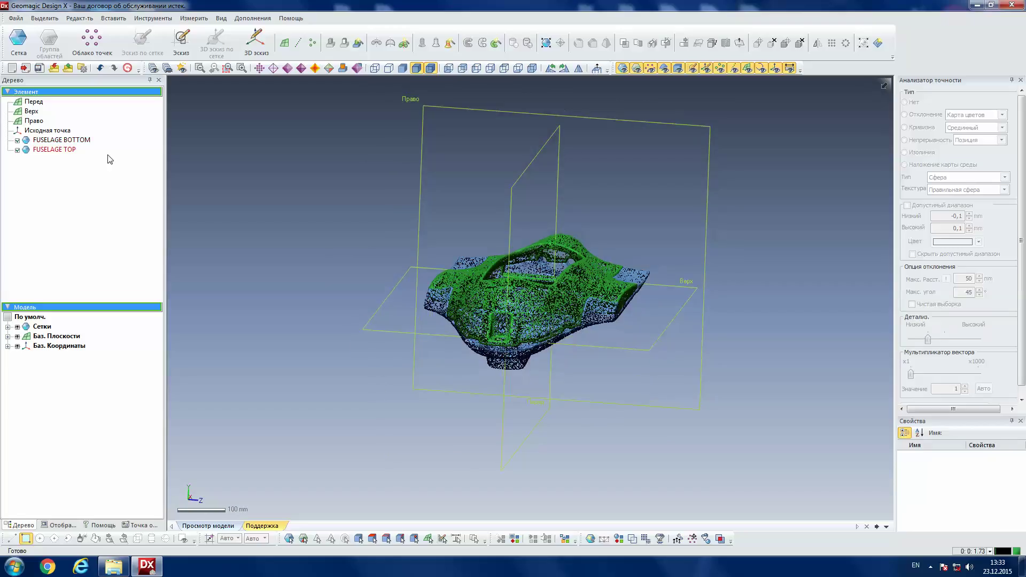
right_click_drag(298, 184, 324, 149)
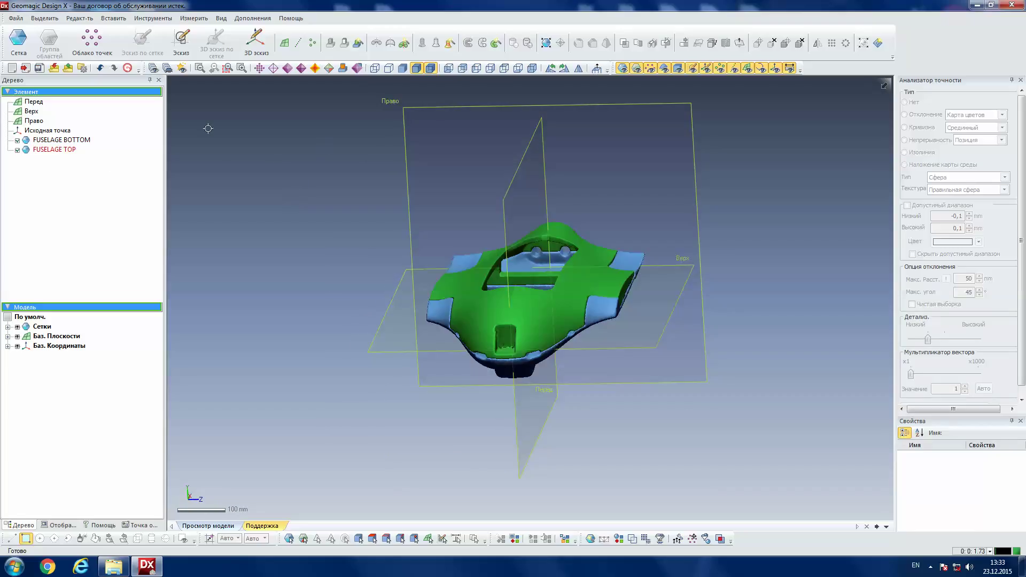
- Import the FUSELAGE TOP INSERT mesh and inspect it on the fuselage
left_click(56, 68)
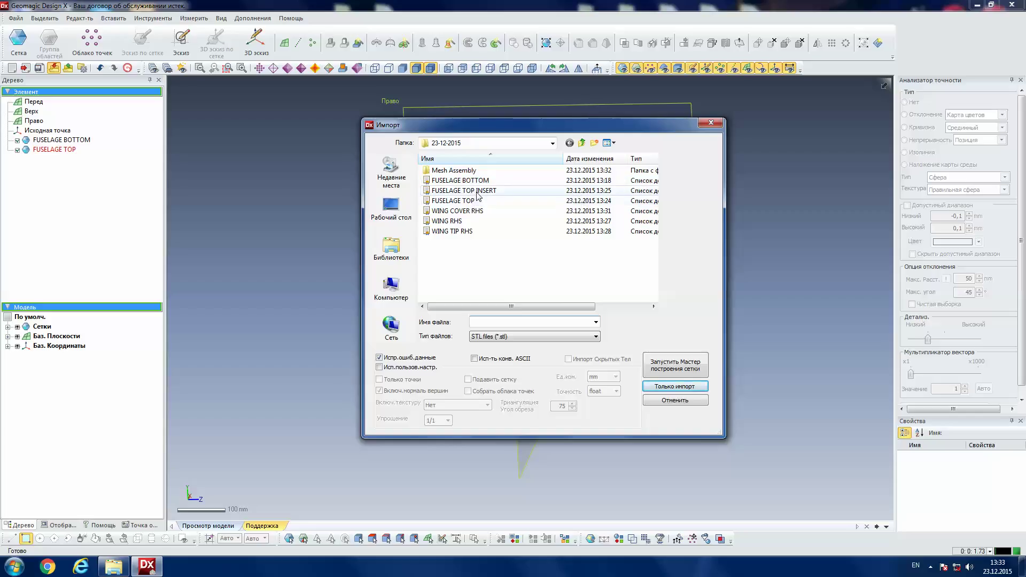
double_click(477, 191)
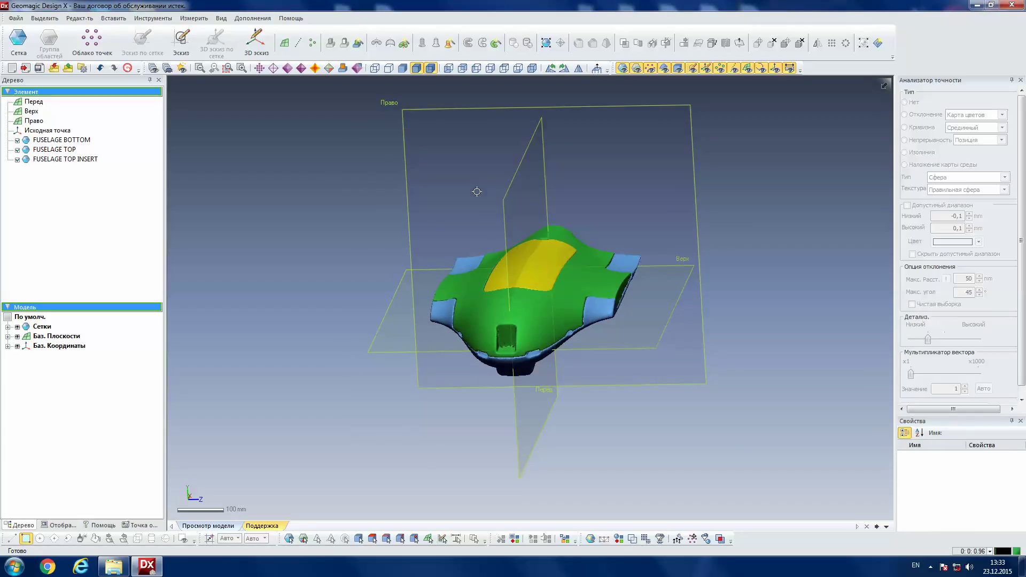
right_click_drag(477, 191, 529, 262)
scroll(529, 262, "up", 3)
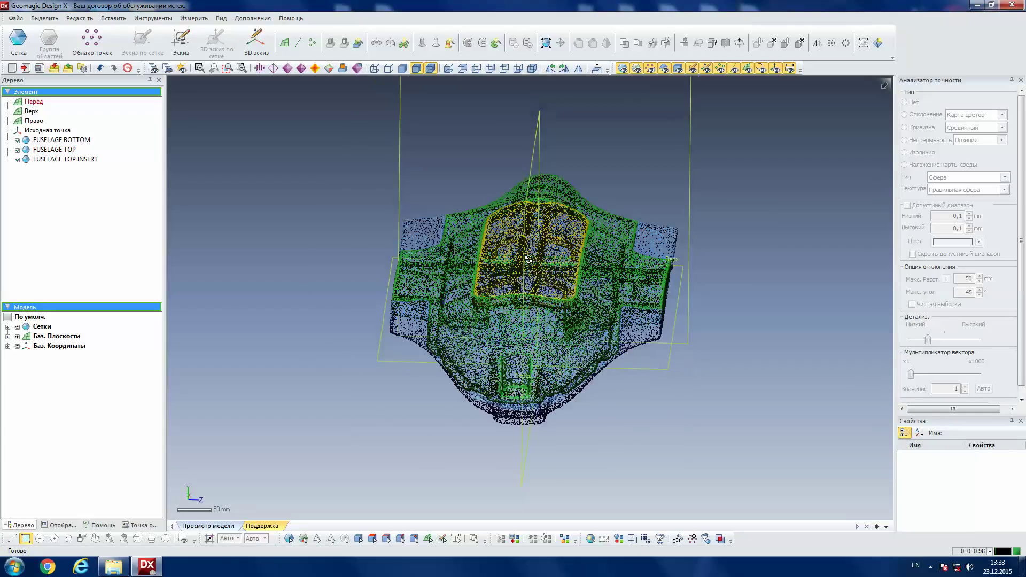
scroll(529, 262, "up", 3)
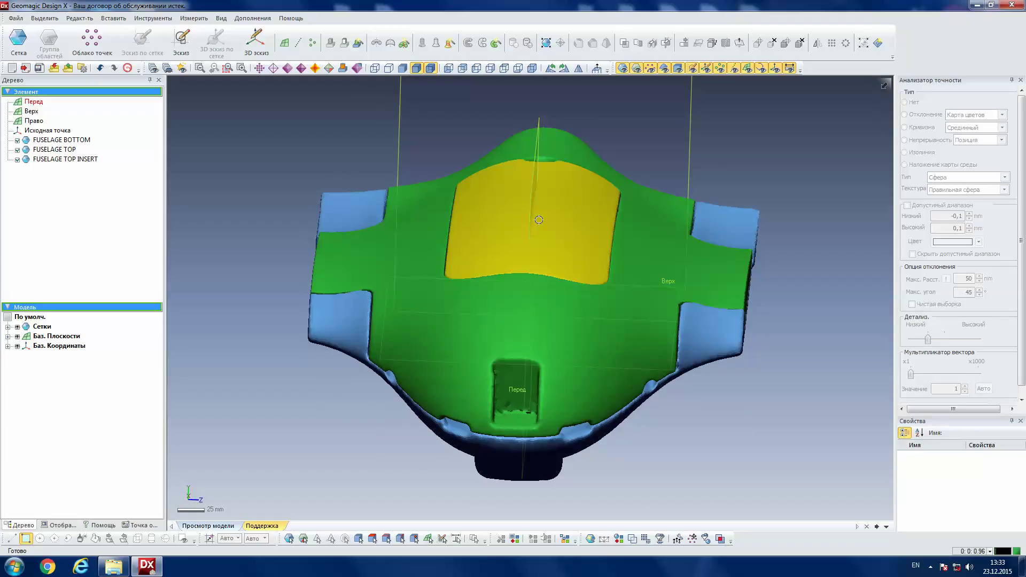
mouse_move(554, 215)
right_mouse_down()
mouse_move(415, 207)
mouse_move(668, 321)
mouse_move(546, 216)
mouse_move(529, 316)
right_mouse_up()
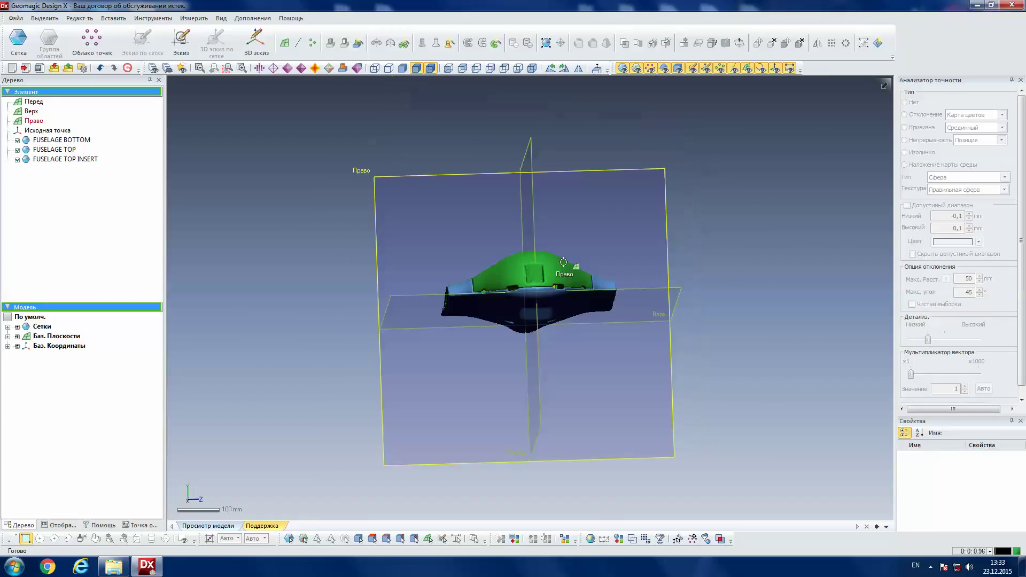
- Import the WING RHS.STL mesh and zoom in on it
left_click(54, 69)
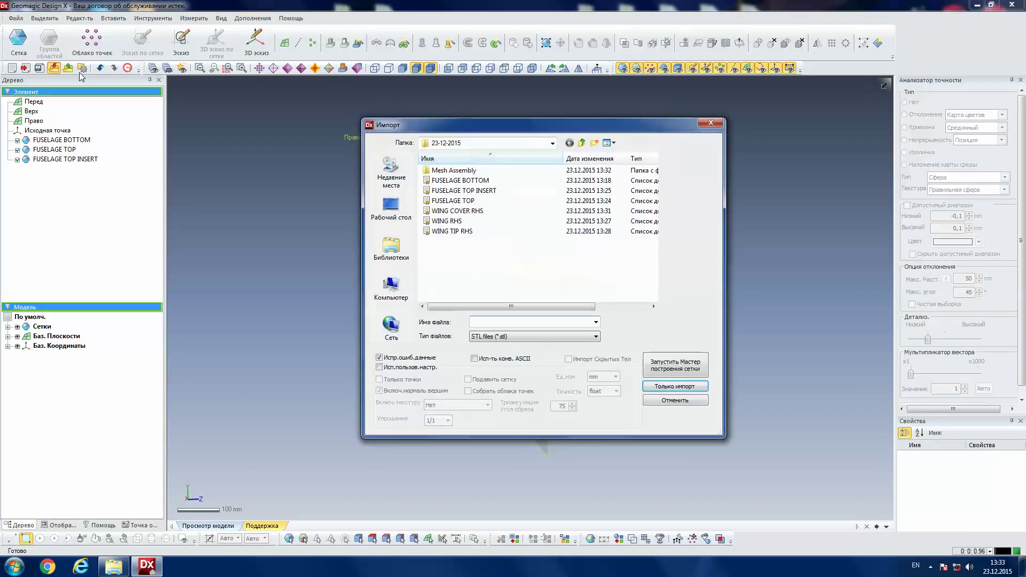
double_click(458, 225)
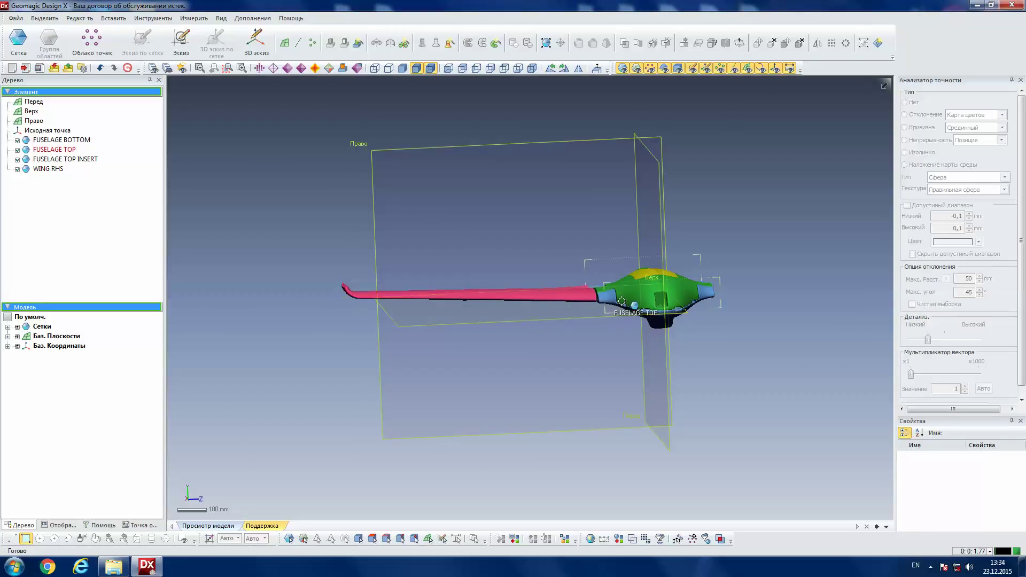
scroll(625, 300, "up", 1)
scroll(635, 299, "up", 2)
scroll(652, 297, "up", 2)
scroll(668, 294, "up", 2)
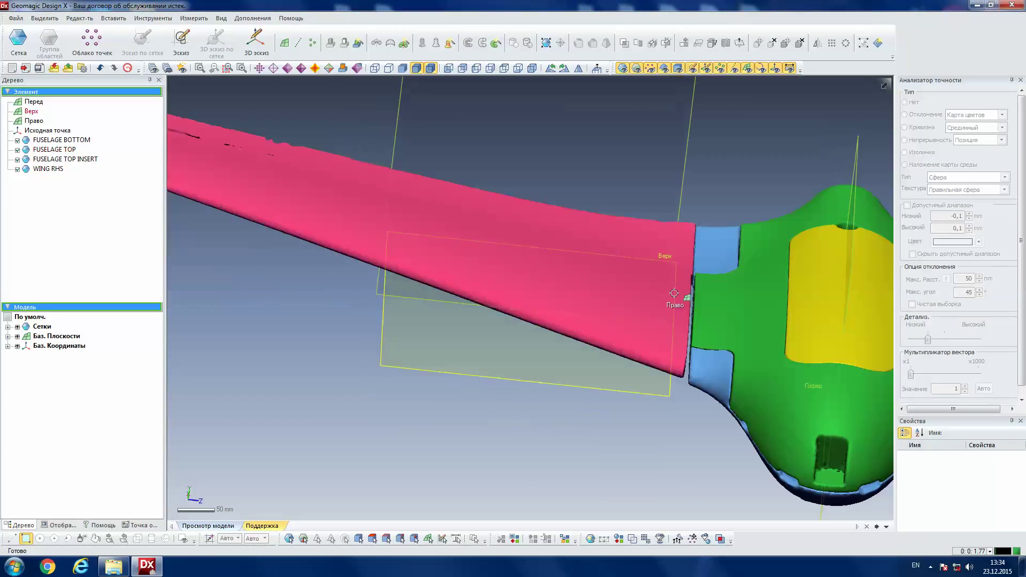
- Orbit and zoom around the wing to inspect its joint with the fuselage
mouse_move(673, 293)
right_mouse_down()
mouse_move(730, 211)
mouse_move(647, 332)
right_mouse_up()
mouse_move(614, 244)
right_mouse_down()
mouse_move(476, 254)
mouse_move(588, 282)
right_mouse_up()
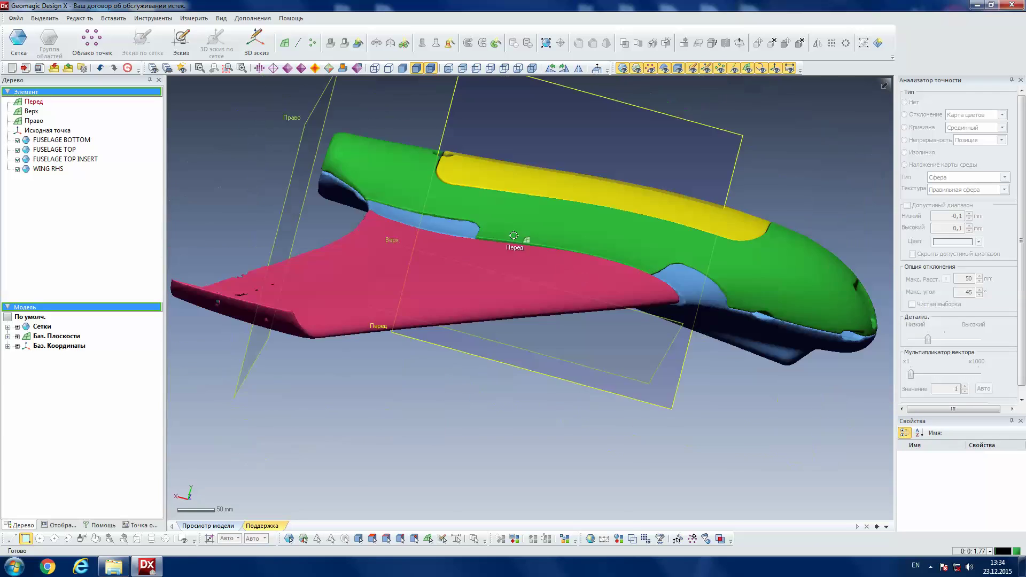
scroll(593, 255, "up", 5)
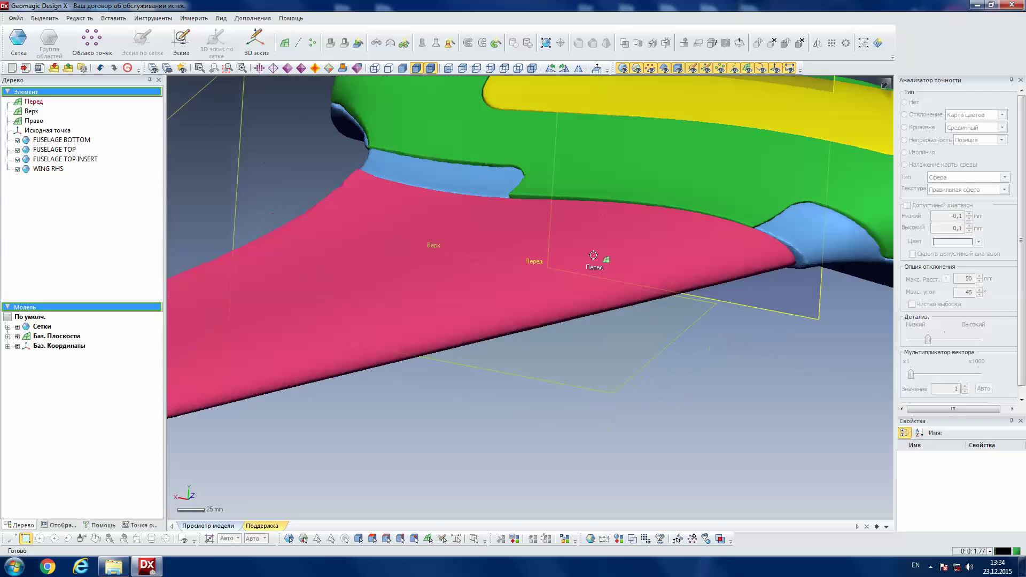
right_click_drag(738, 281, 616, 439)
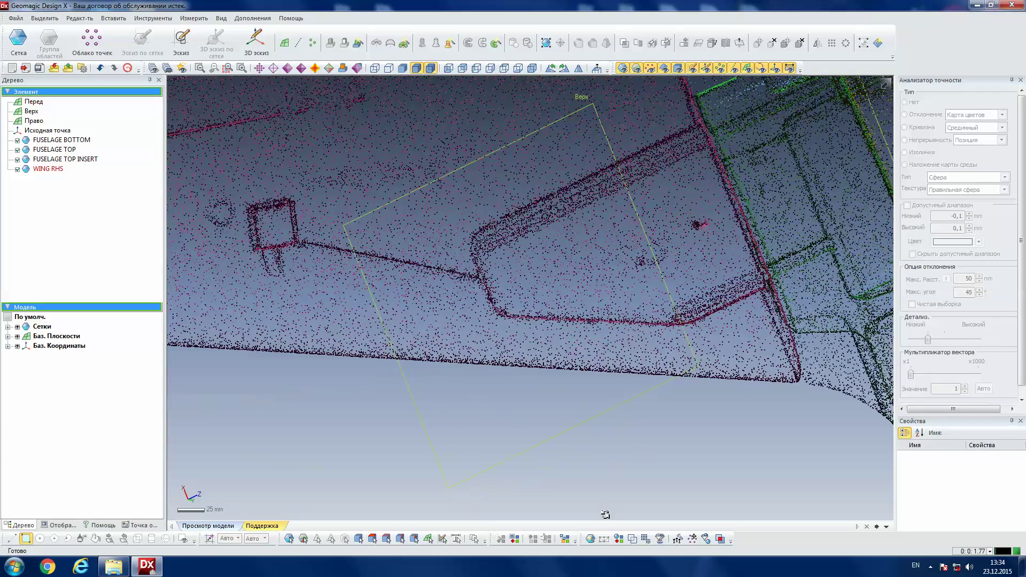
scroll(616, 439, "down", 5)
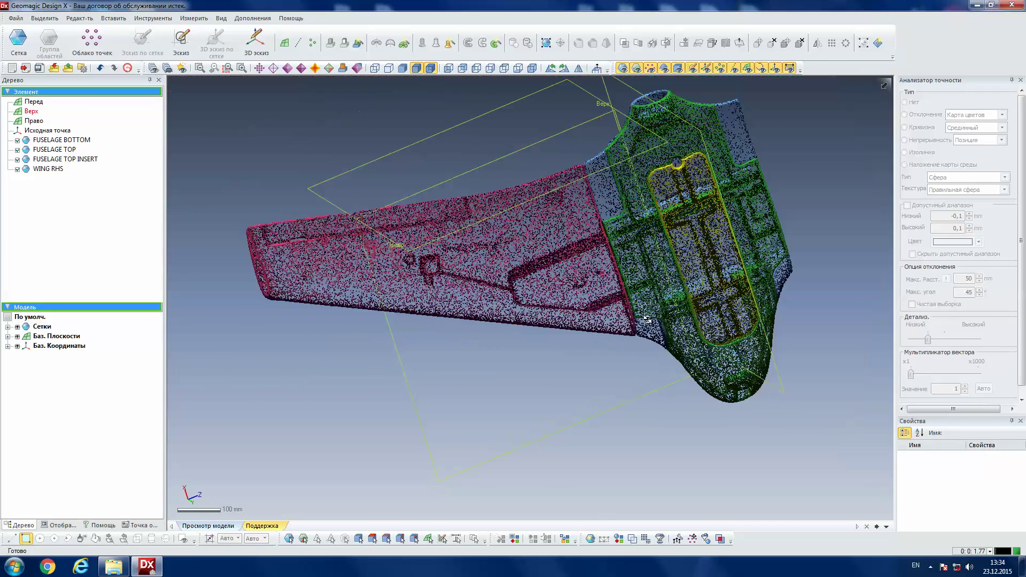
mouse_move(615, 274)
right_mouse_down()
mouse_move(510, 201)
mouse_move(564, 238)
mouse_move(619, 371)
mouse_move(635, 291)
mouse_move(613, 254)
mouse_move(277, 247)
mouse_move(666, 317)
mouse_move(311, 159)
right_mouse_up()
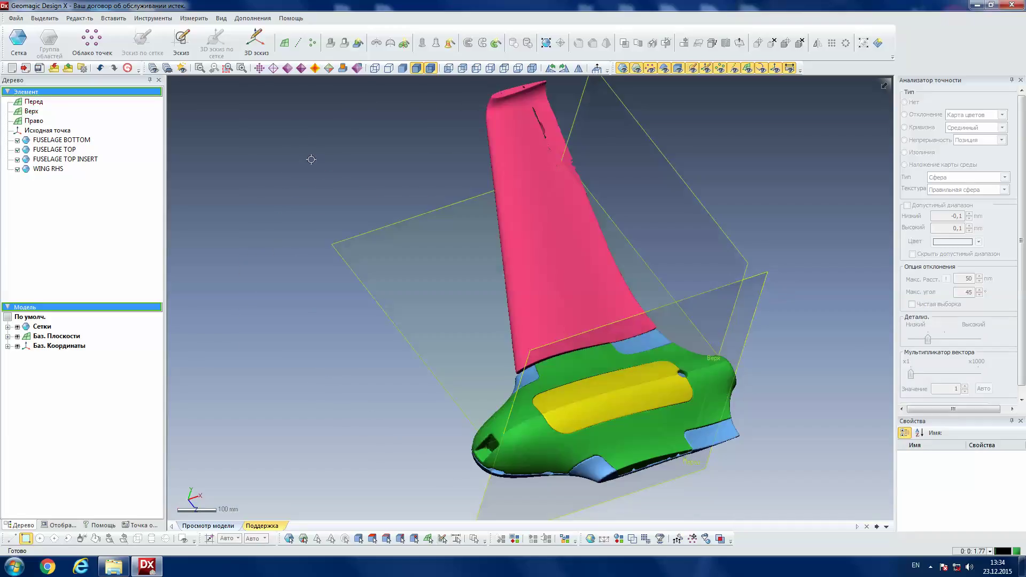
right_click_drag(221, 125, 423, 177)
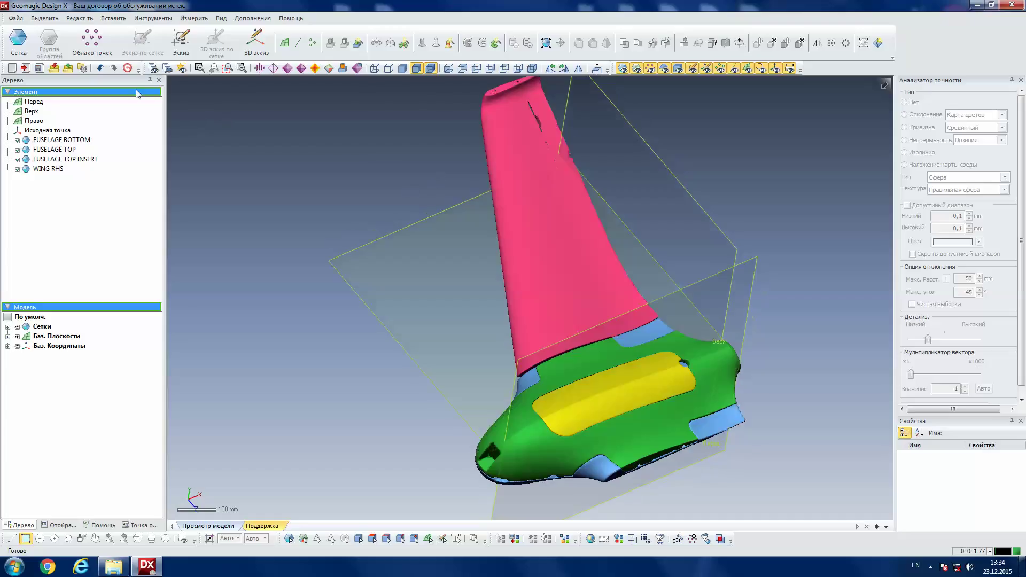
left_click(54, 68)
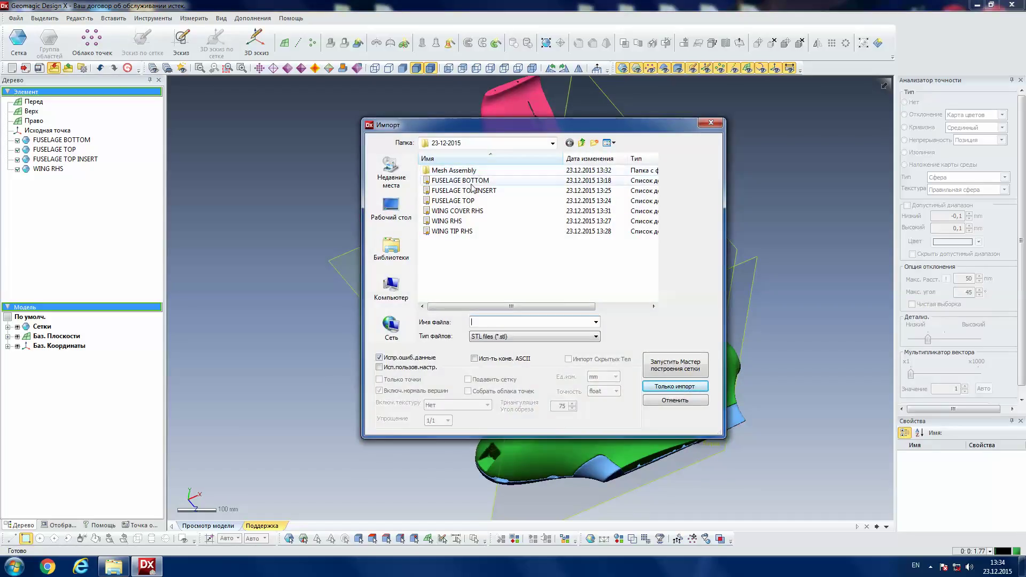
- Import WING TIP RHS.stl and orbit around the aircraft to check its fit
double_click(456, 230)
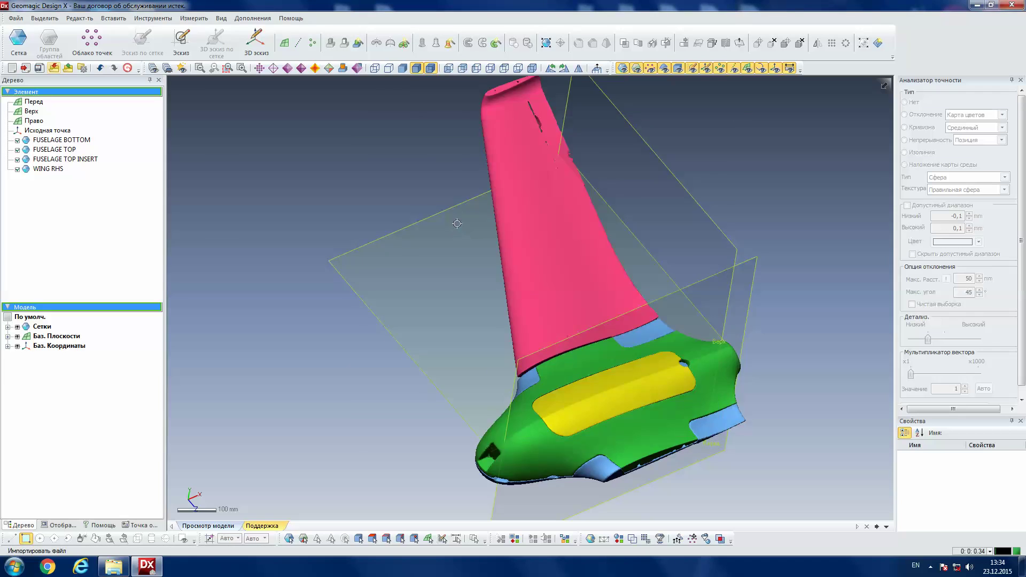
right_click_drag(457, 224, 563, 269)
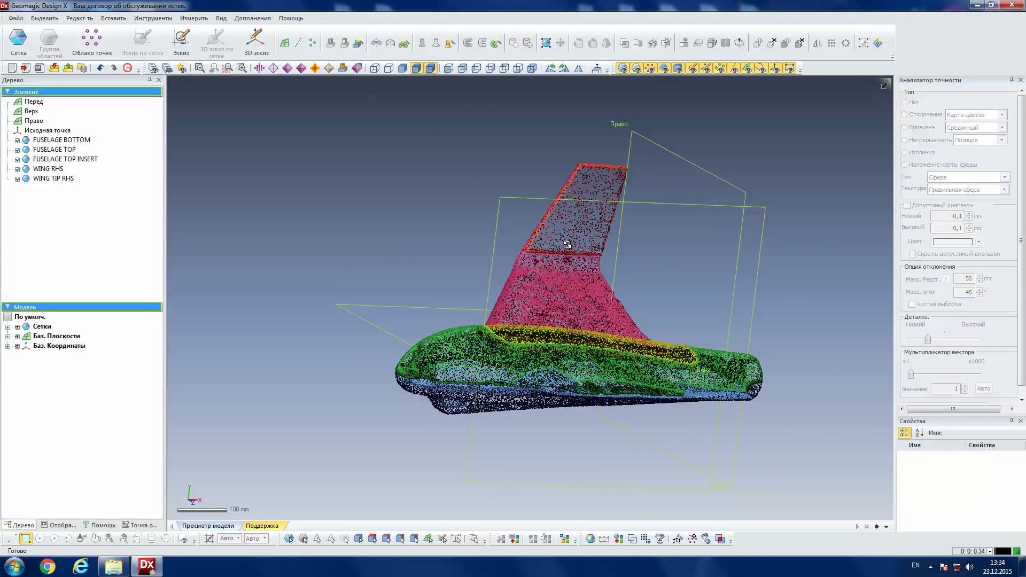
scroll(480, 168, "up", 3)
scroll(475, 170, "up", 2)
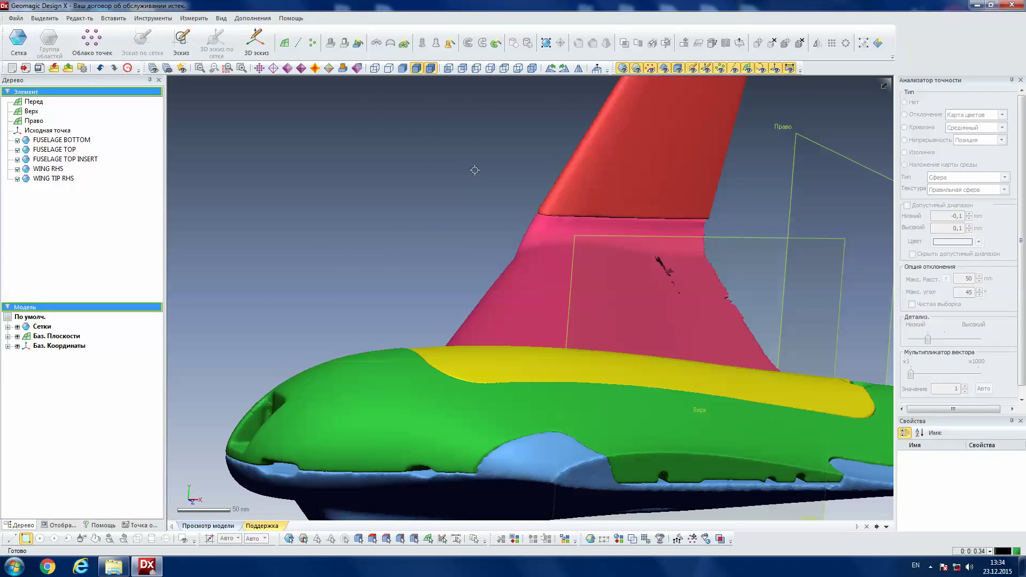
right_click_drag(488, 177, 535, 173)
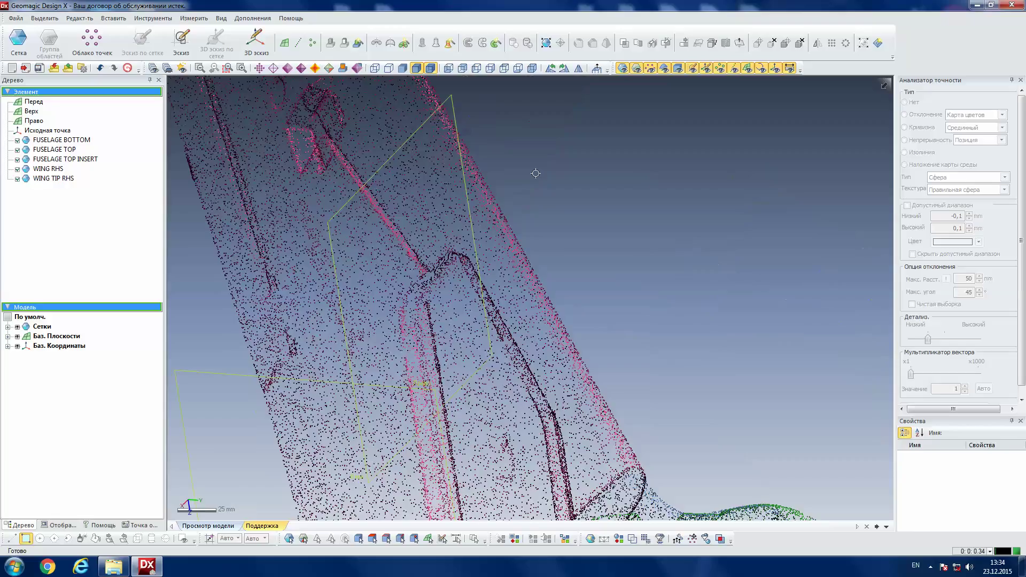
right_click_drag(535, 174, 301, 199)
scroll(370, 186, "down", 2)
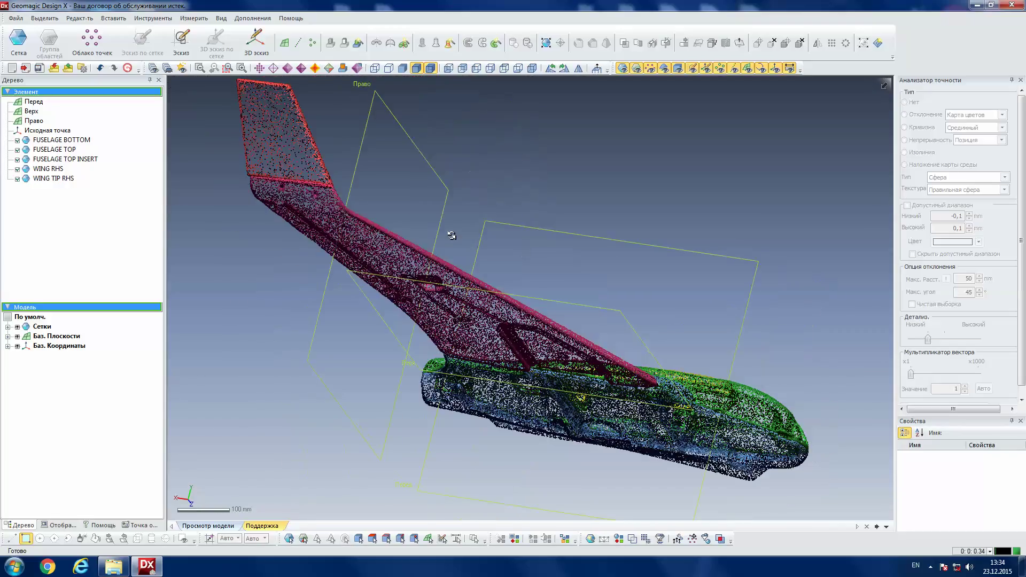
- Import WING COVER RHS.stl and turn the model upright to inspect the wing
left_click(52, 68)
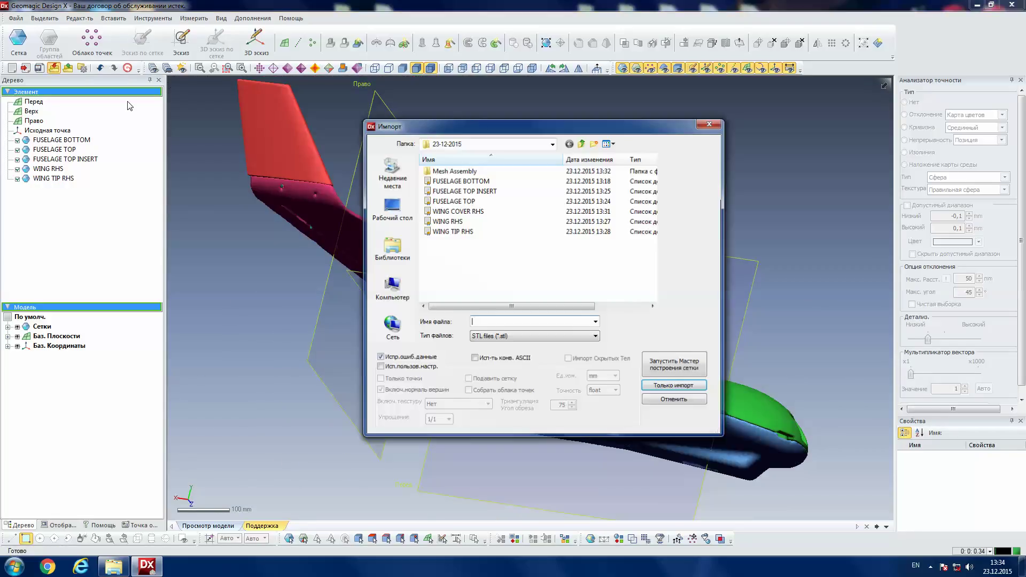
double_click(459, 222)
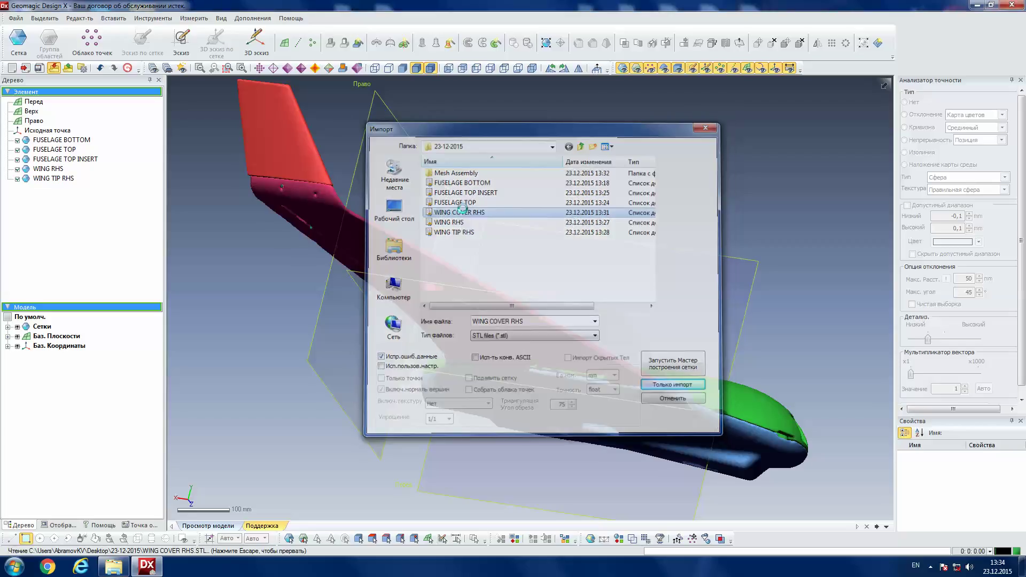
right_click_drag(486, 273, 546, 347)
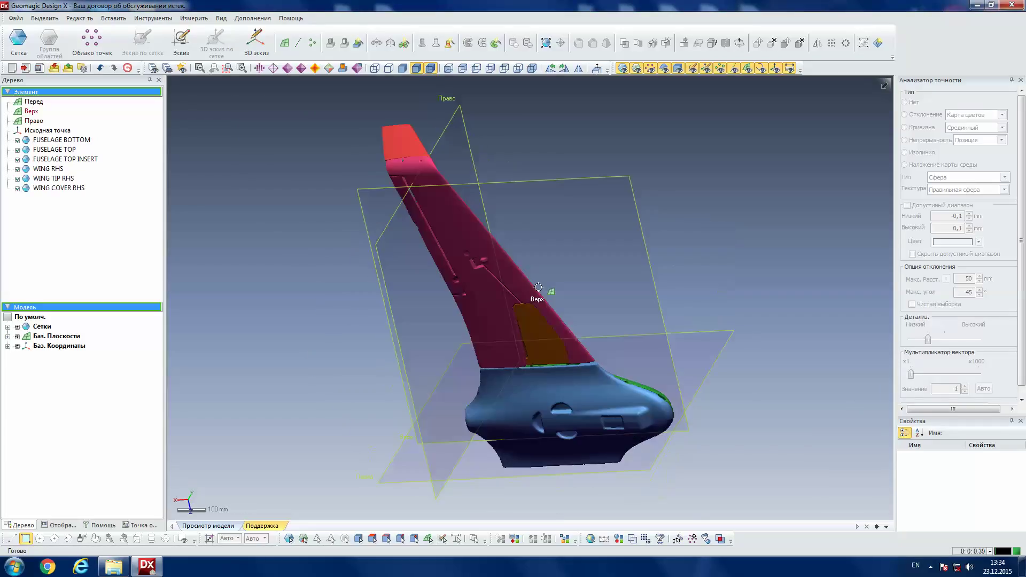
scroll(546, 347, "up", 2)
scroll(546, 347, "up", 1)
scroll(548, 342, "up", 1)
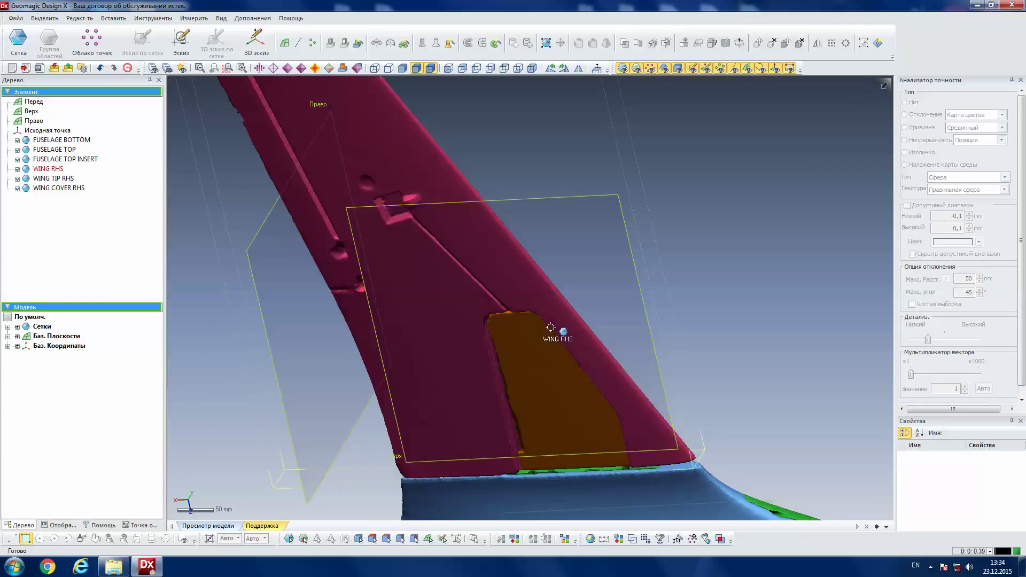
- Delete the WING COVER RHS mesh from the tree, then launch SOLIDWORKS 2016 from the desktop
right_click(66, 190)
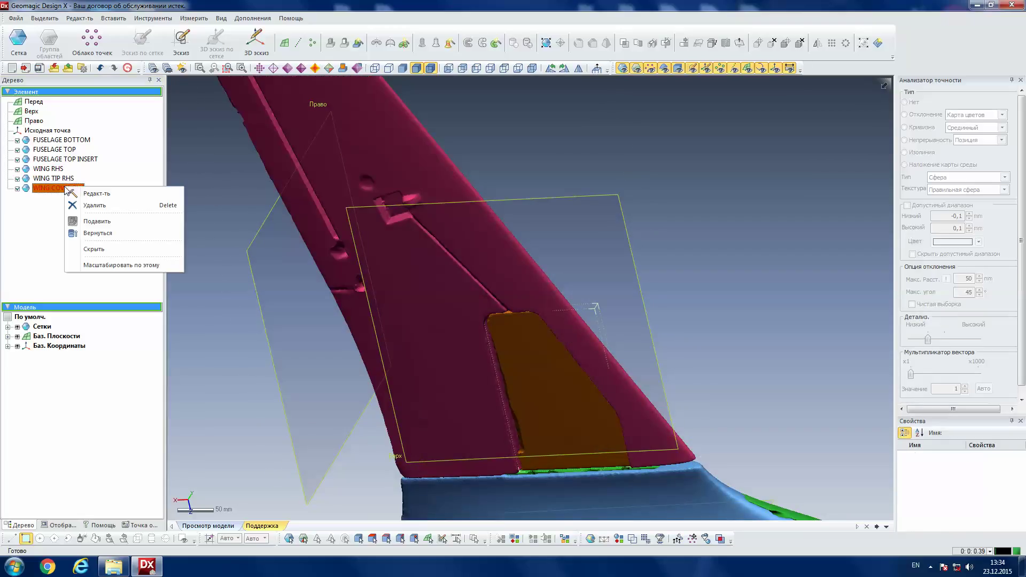
left_click(106, 206)
left_click(491, 323)
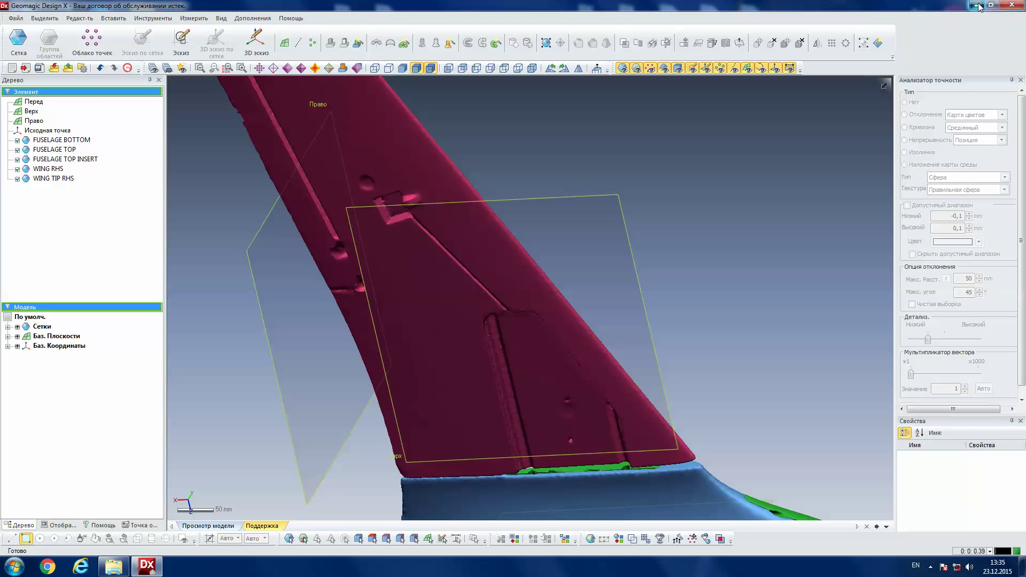
left_click(978, 6)
double_click(954, 24)
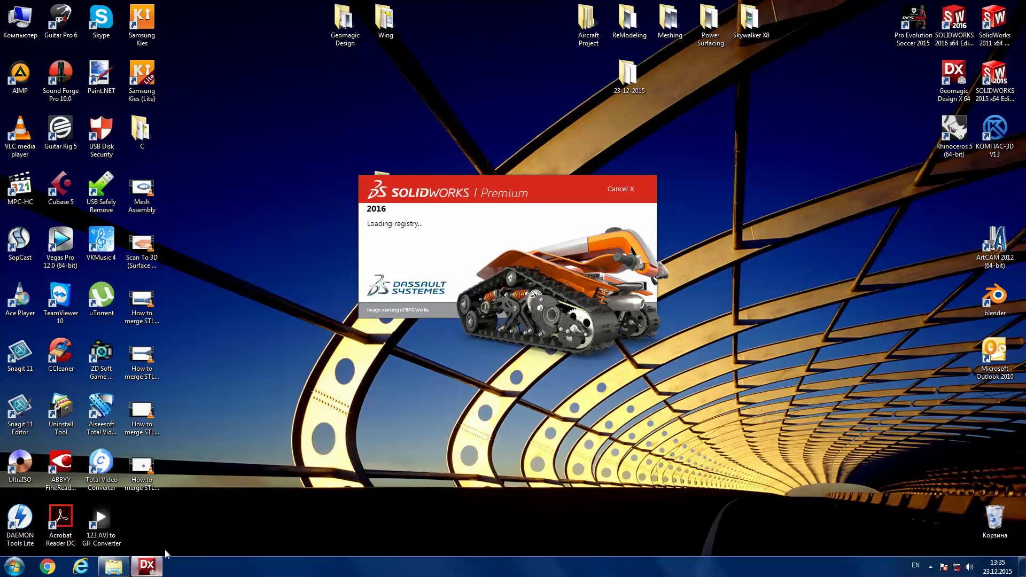
- Restore Design X and orbit from the wing root out to the whole model
left_click(148, 566)
mouse_move(492, 235)
right_mouse_down()
mouse_move(638, 307)
mouse_move(715, 325)
mouse_move(690, 288)
mouse_move(604, 300)
mouse_move(411, 267)
mouse_move(243, 204)
right_mouse_up()
scroll(731, 291, "up", 2)
scroll(411, 267, "up", 2)
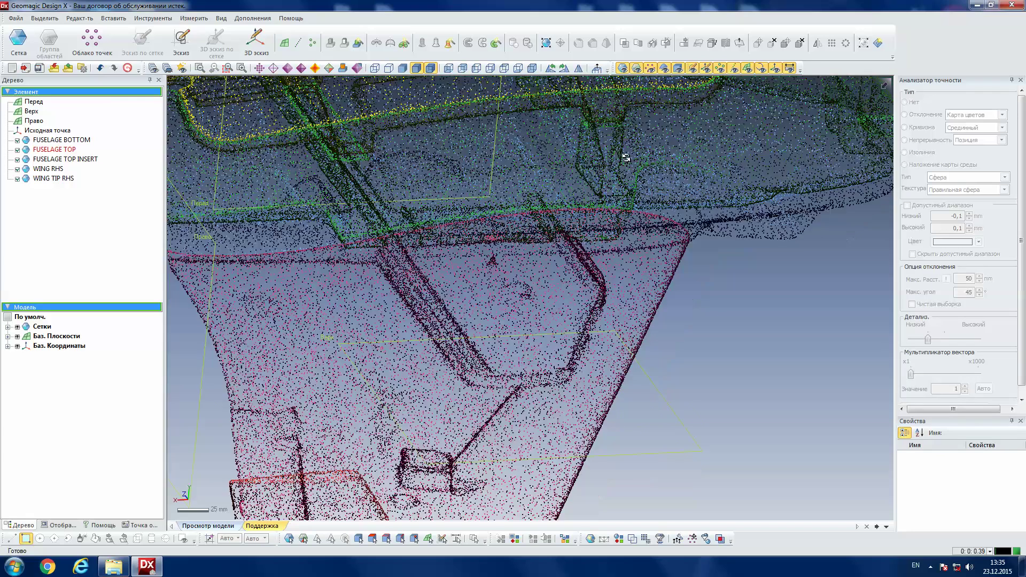
mouse_move(636, 101)
right_mouse_down()
mouse_move(599, 179)
mouse_move(403, 325)
mouse_move(451, 268)
right_mouse_up()
scroll(599, 179, "down", 3)
- Check the wing join from above, then bring up the save dialog
scroll(403, 325, "up", 3)
scroll(310, 294, "up", 3)
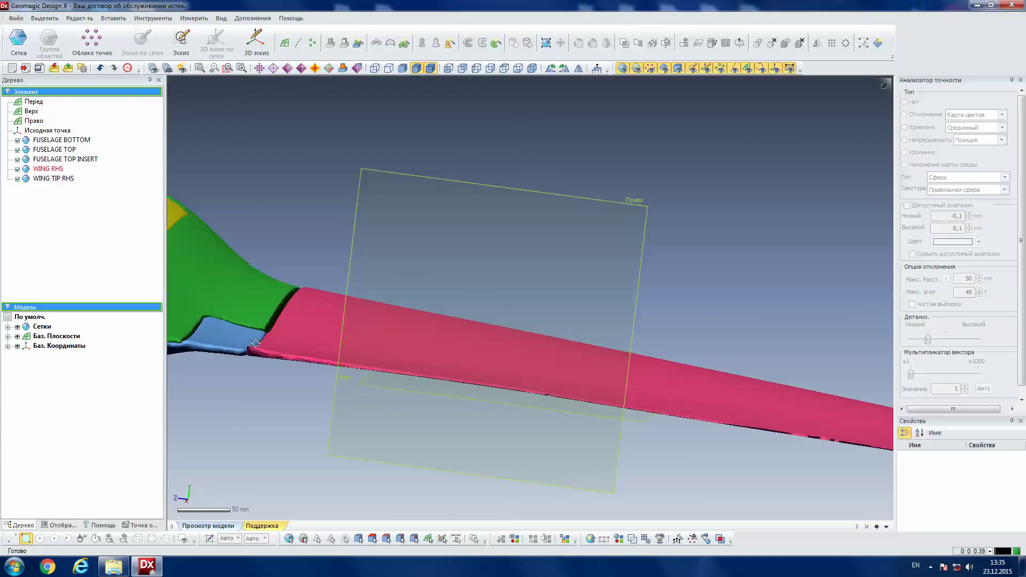
mouse_move(264, 354)
right_mouse_down()
mouse_move(397, 439)
mouse_move(390, 433)
right_mouse_up()
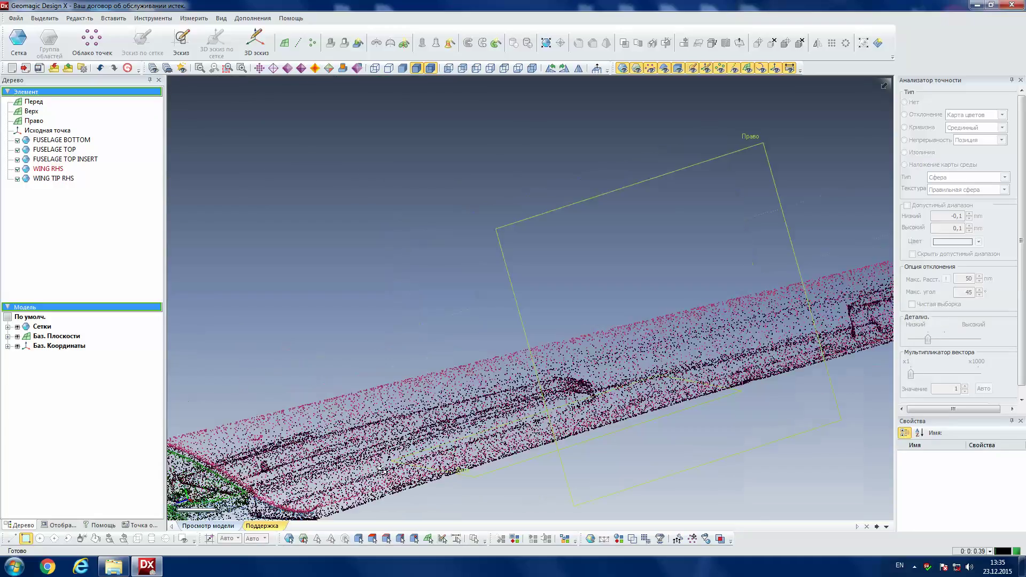
scroll(447, 397, "down", 5)
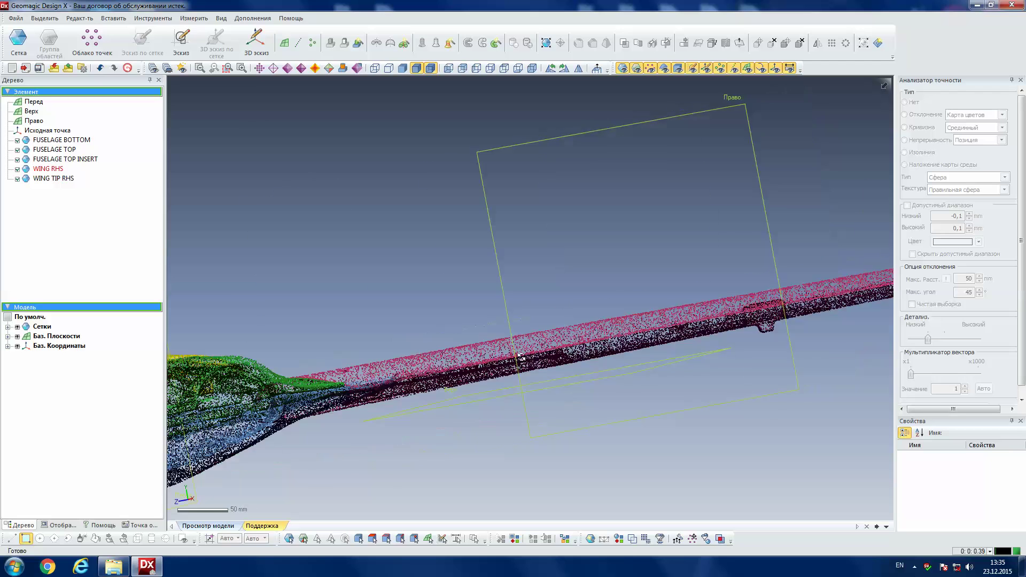
mouse_move(632, 330)
right_mouse_down()
mouse_move(588, 411)
mouse_move(278, 255)
mouse_move(533, 368)
mouse_move(297, 364)
right_mouse_up()
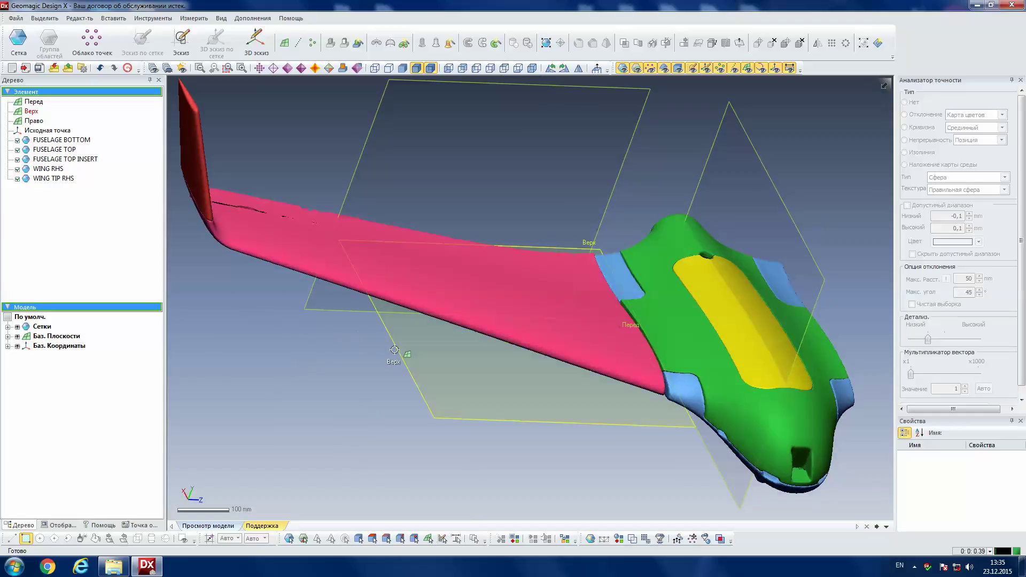
key("ctrl+s")
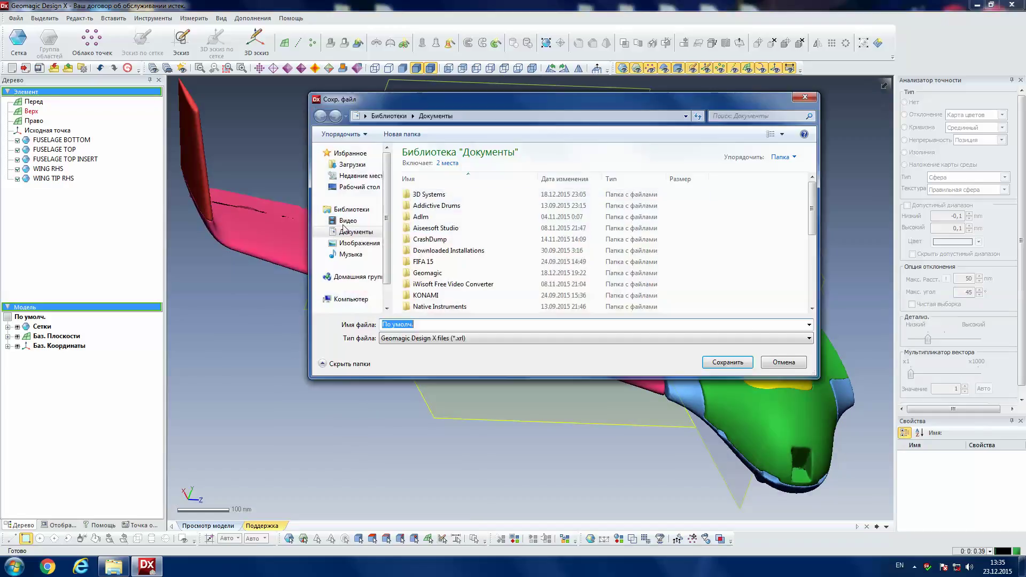
- Save as Skewalker X8 (Mesh Assembly).xrl in Desktop's 23-12-2015 folder, then switch to SOLIDWORKS
left_click(362, 187)
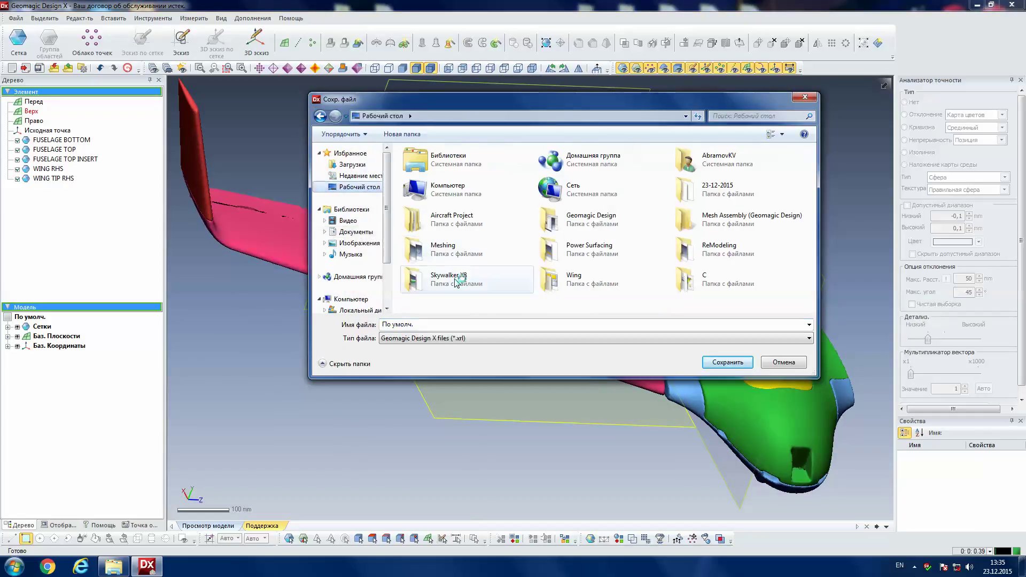
left_click(704, 191)
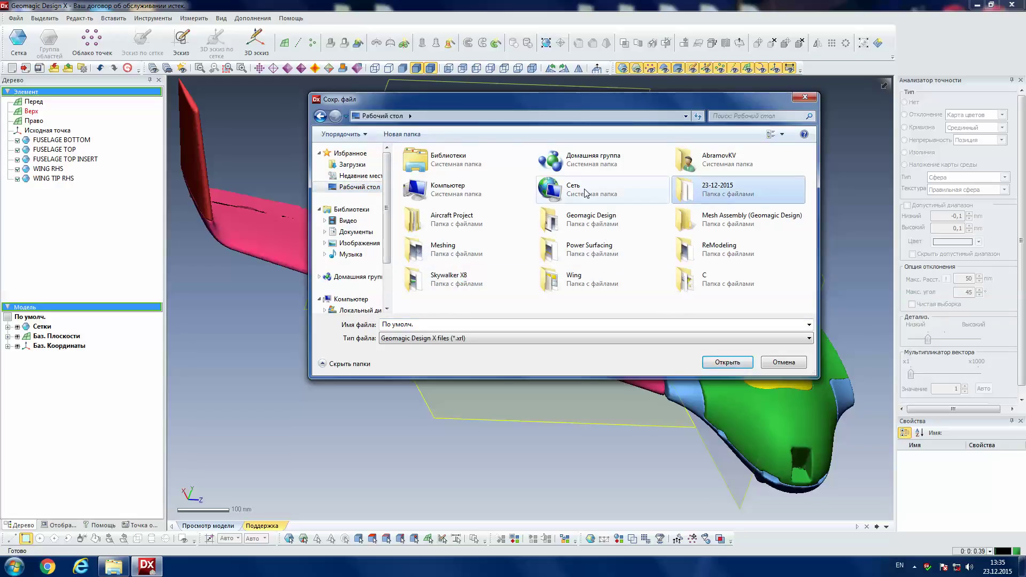
double_click(713, 192)
type("Skewalker X8 (Mesh Assembly)")
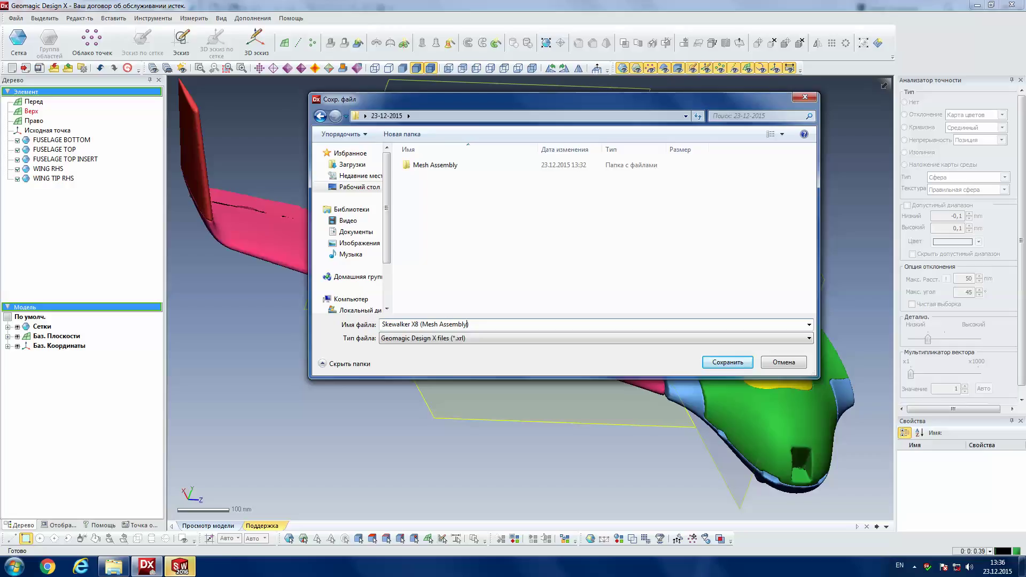
key("Return")
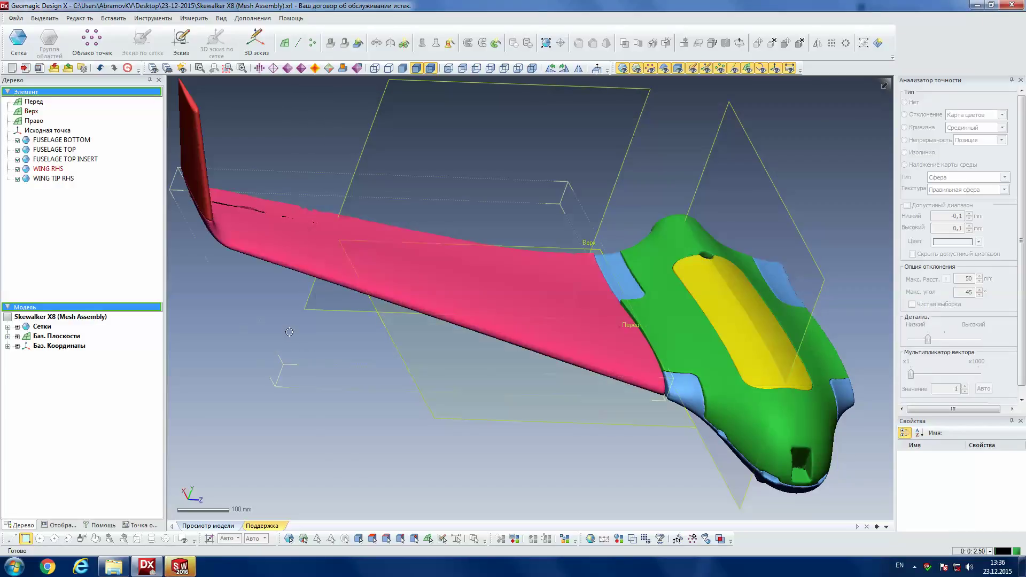
left_click(180, 565)
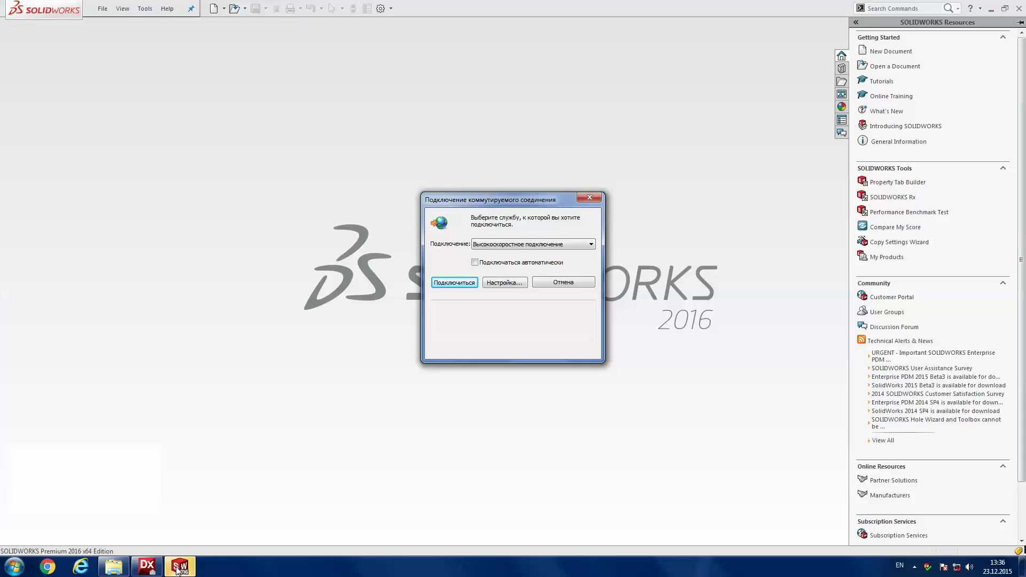
- Cancel the dial-up prompt and open the Aircraft Project assembly file
left_click(591, 198)
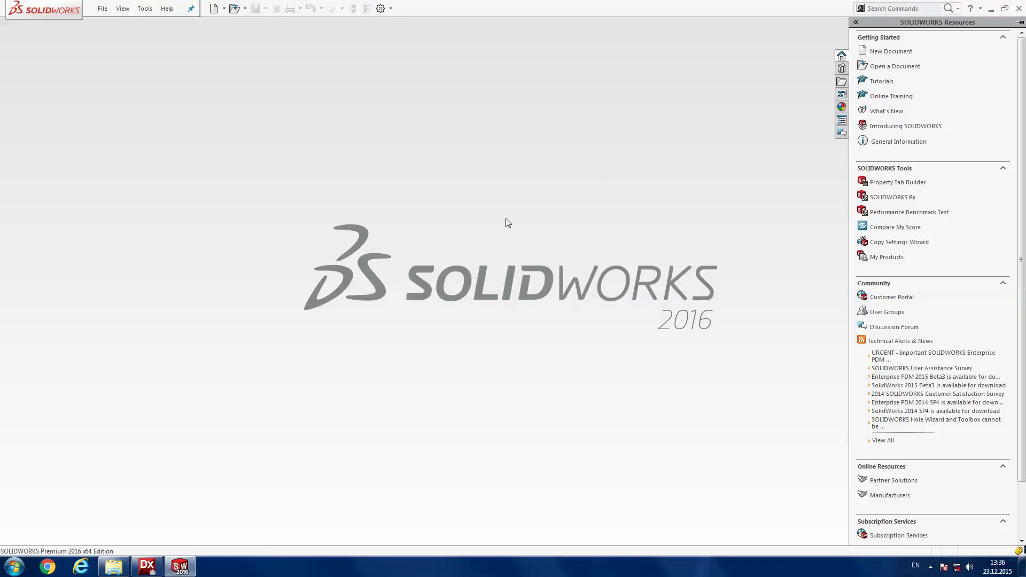
left_click(233, 9)
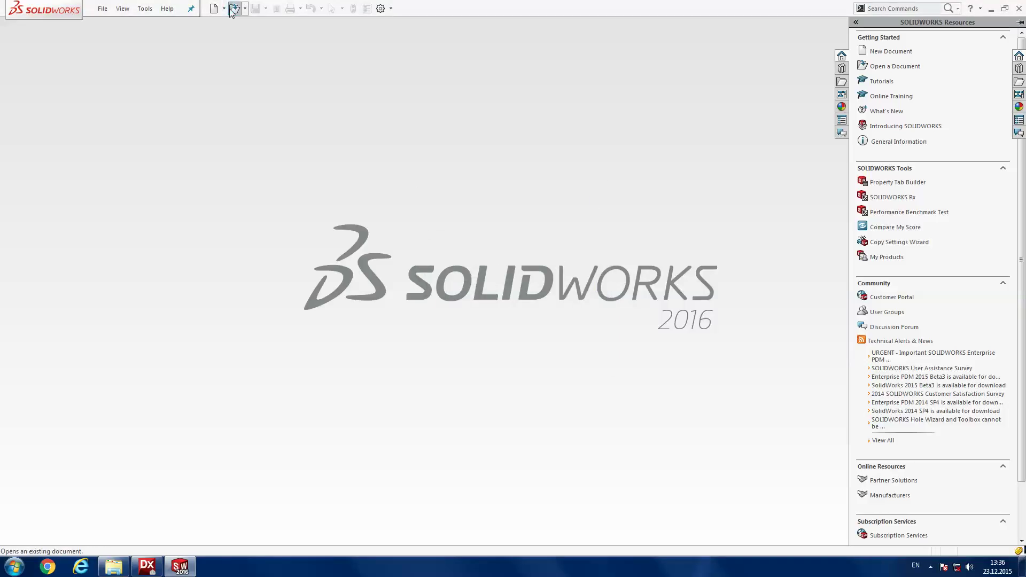
left_click(486, 188)
double_click(485, 188)
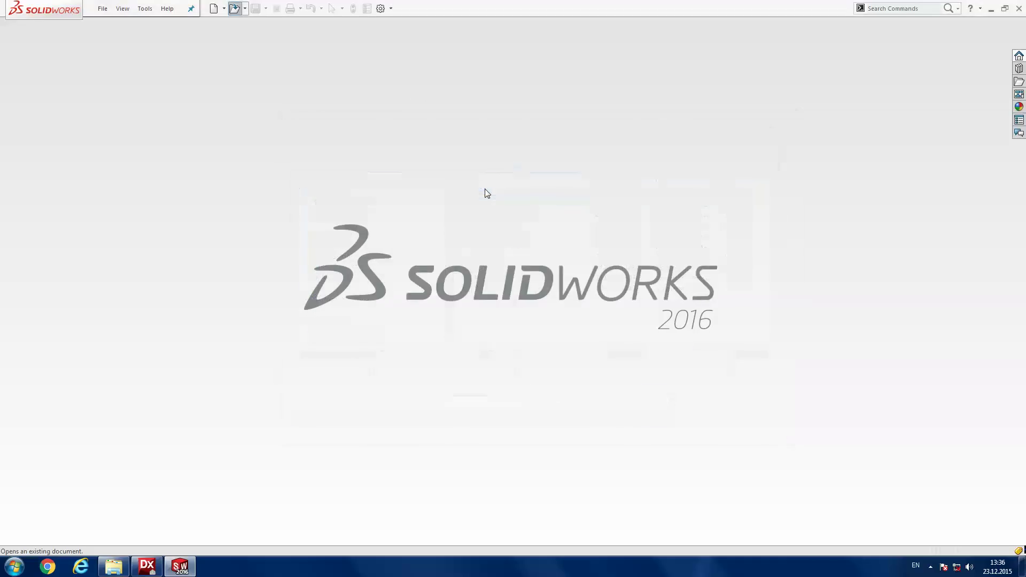
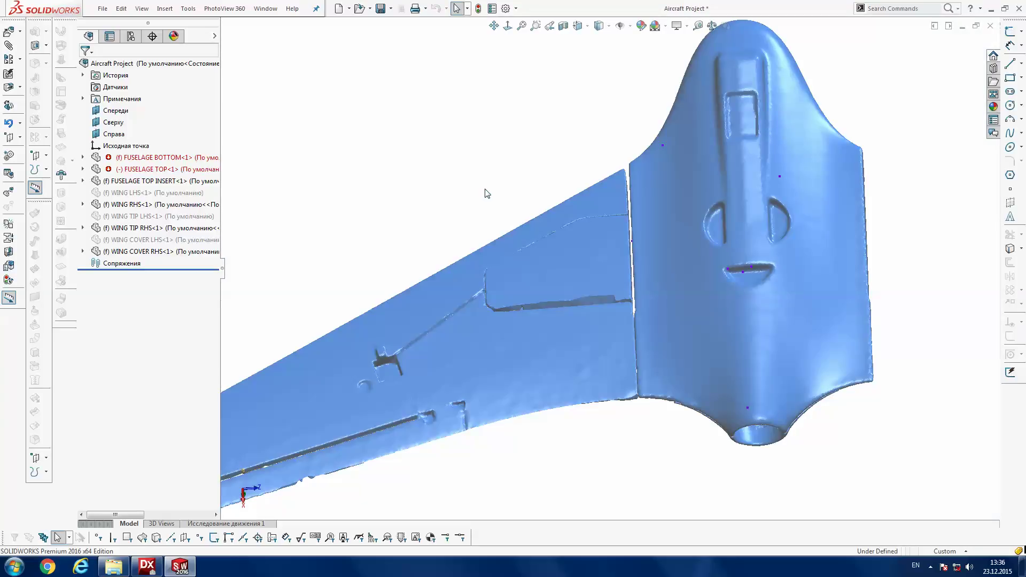
- Open the WING COVER RHS part in its own window from the aircraft assembly
right_click_drag(537, 213, 510, 211)
mouse_move(609, 152)
middle_mouse_down()
mouse_move(612, 261)
mouse_move(438, 288)
middle_mouse_up()
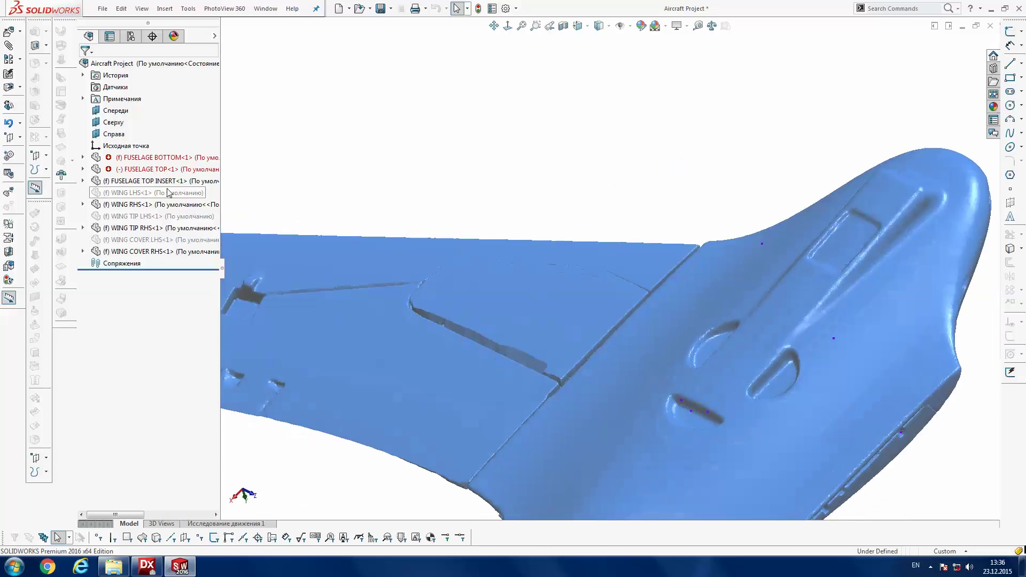
right_click(145, 251)
left_click(154, 224)
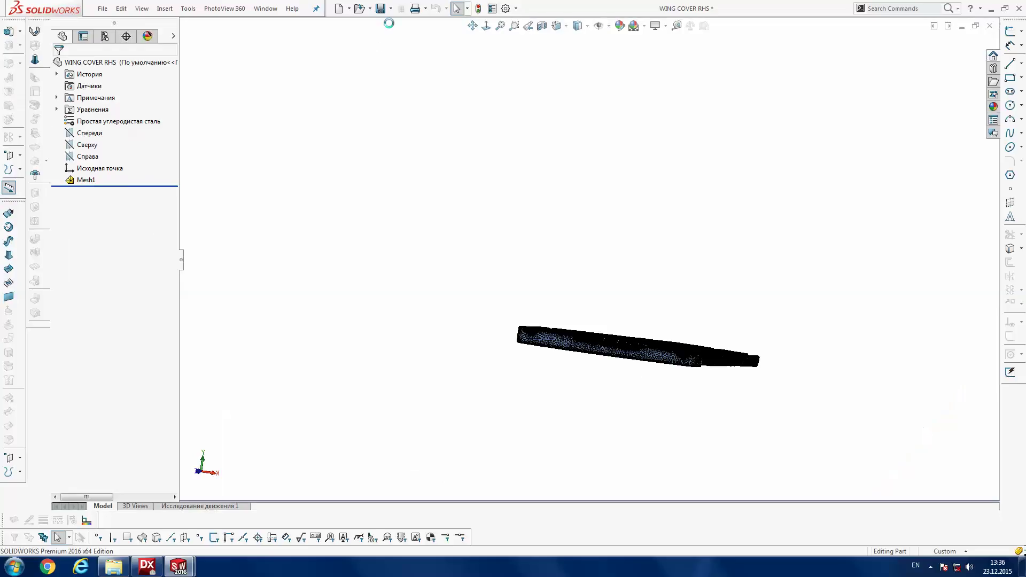
- Export the part as a ScanTo3D STL in the 23-12-2015 folder, replacing WING COVER RHS.STL
left_click(392, 9)
left_click(398, 22)
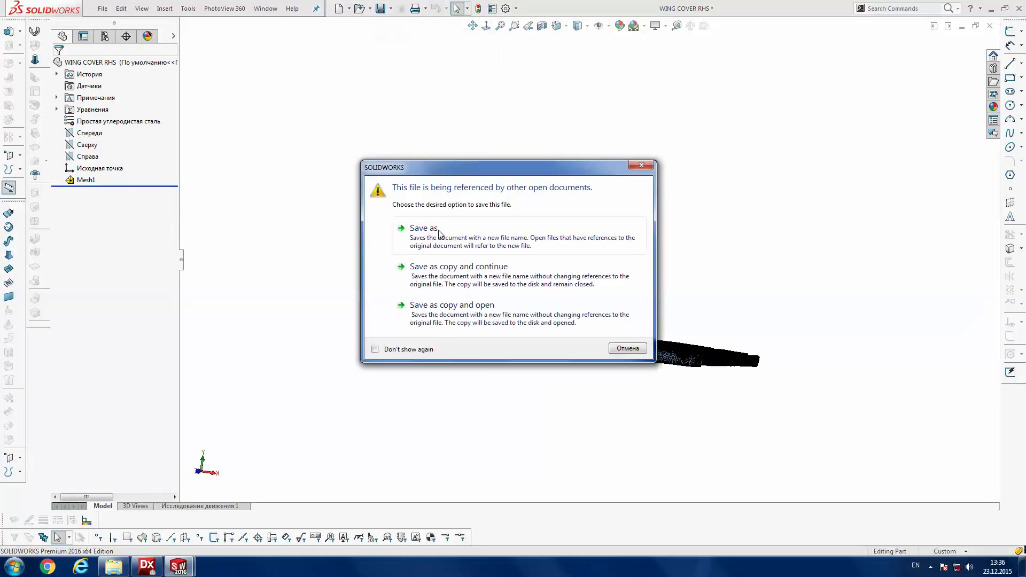
left_click(437, 239)
left_click(414, 166)
left_click(451, 342)
left_click(483, 298)
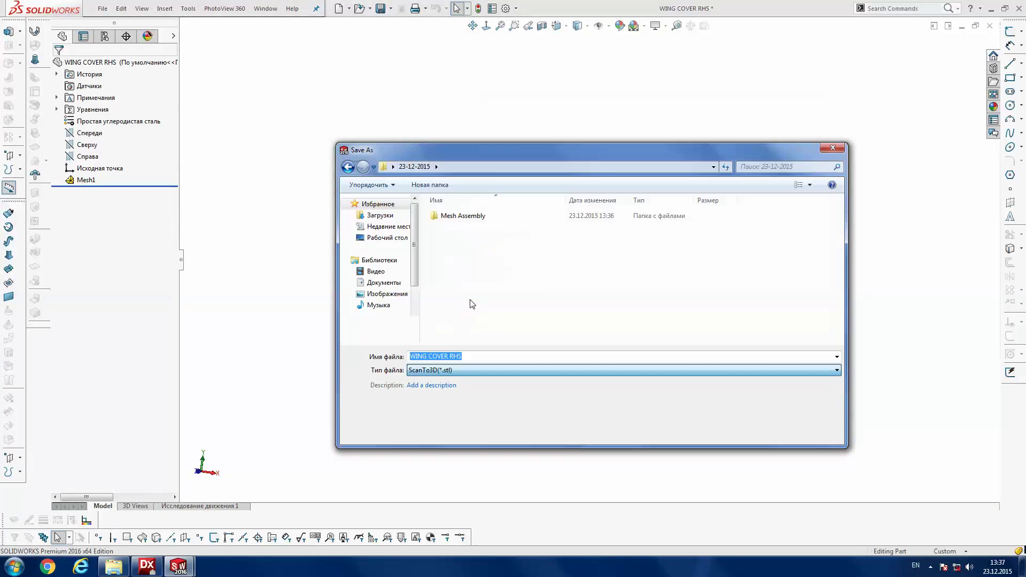
key("Return")
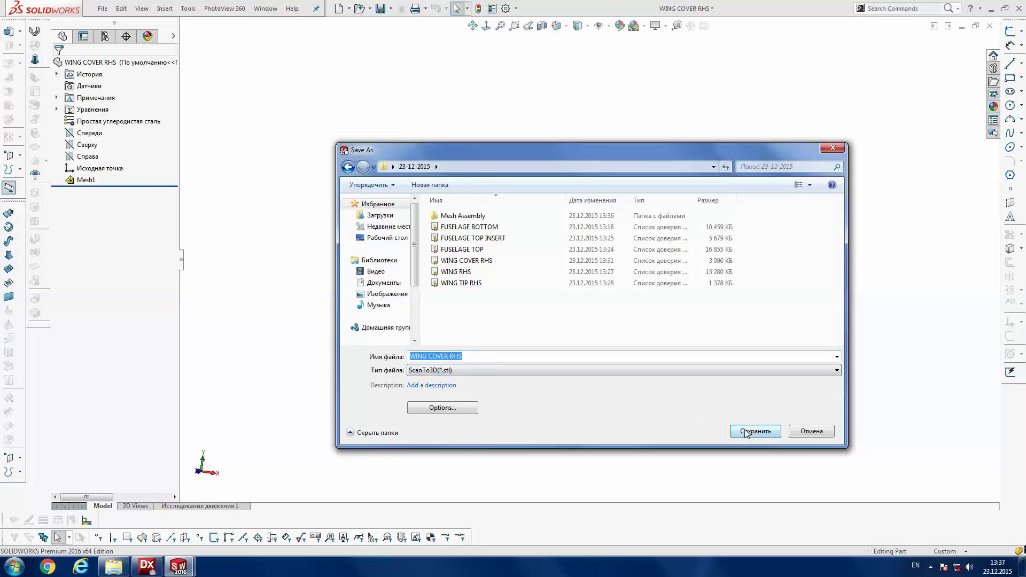
left_click(553, 284)
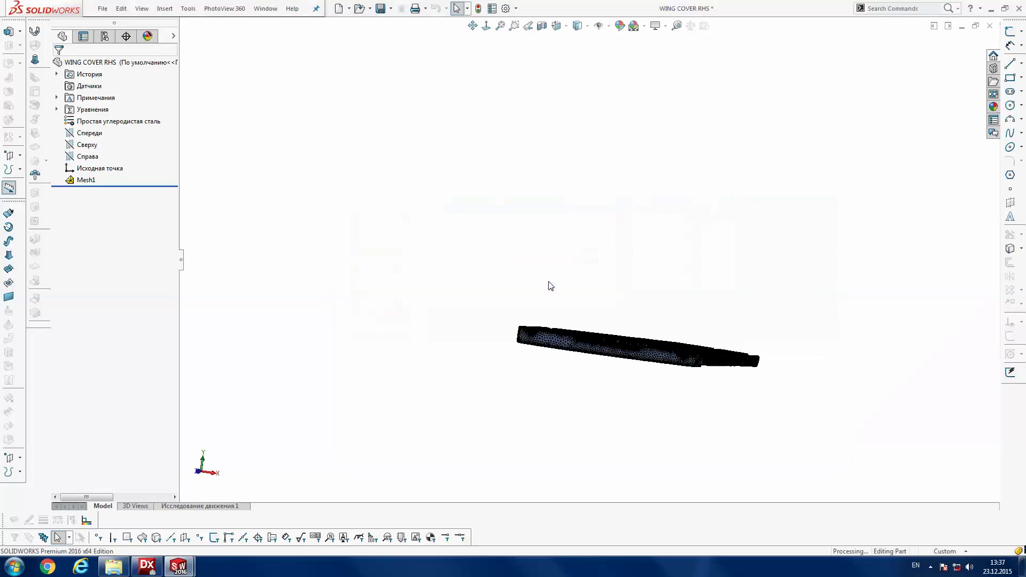
middle_click_drag(564, 254, 643, 217)
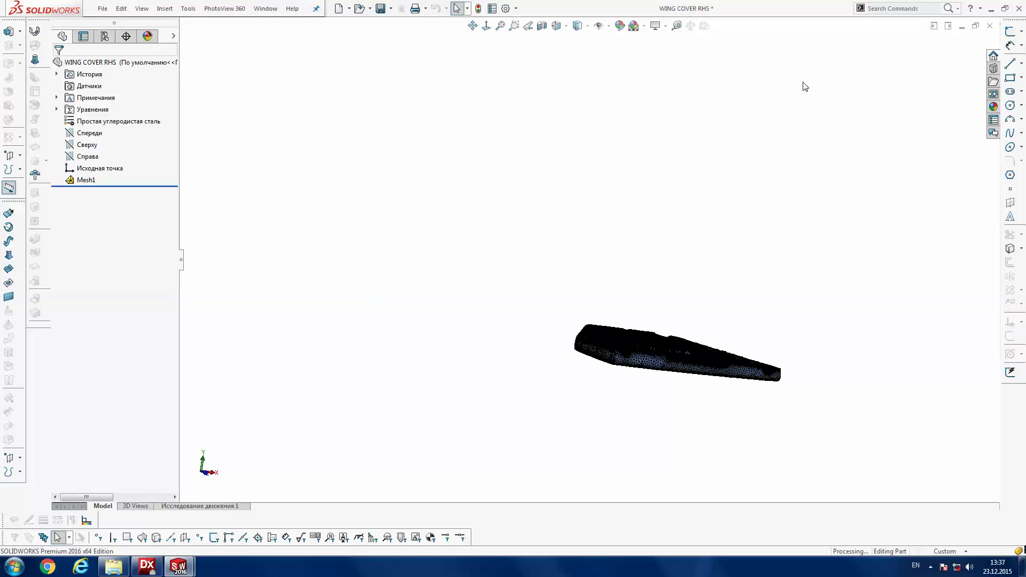
- Import WING COVER RHS.stl from the 23-12-2015 folder into the Design X assembly
left_click(147, 566)
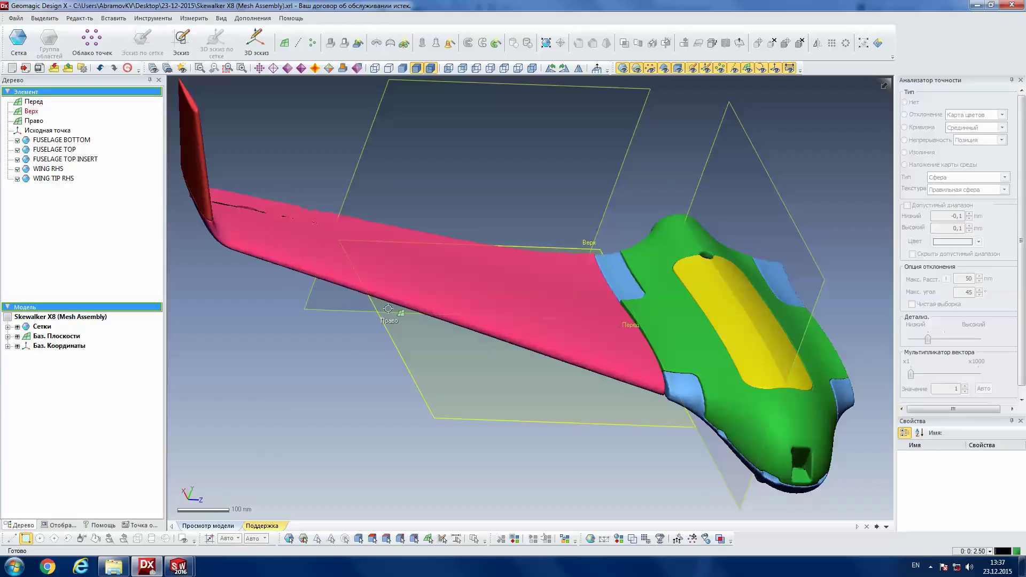
left_click(53, 69)
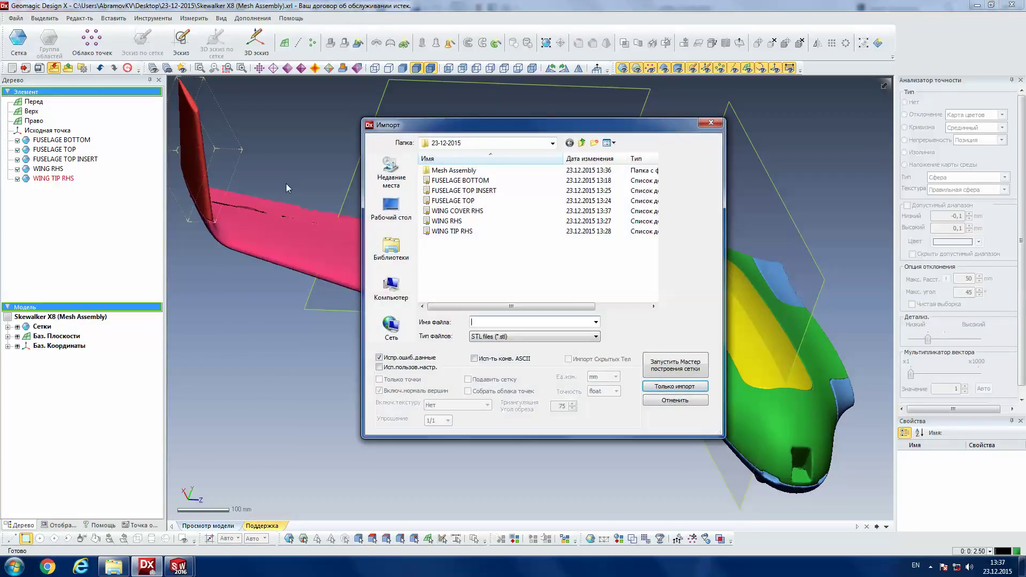
mouse_move(452, 231)
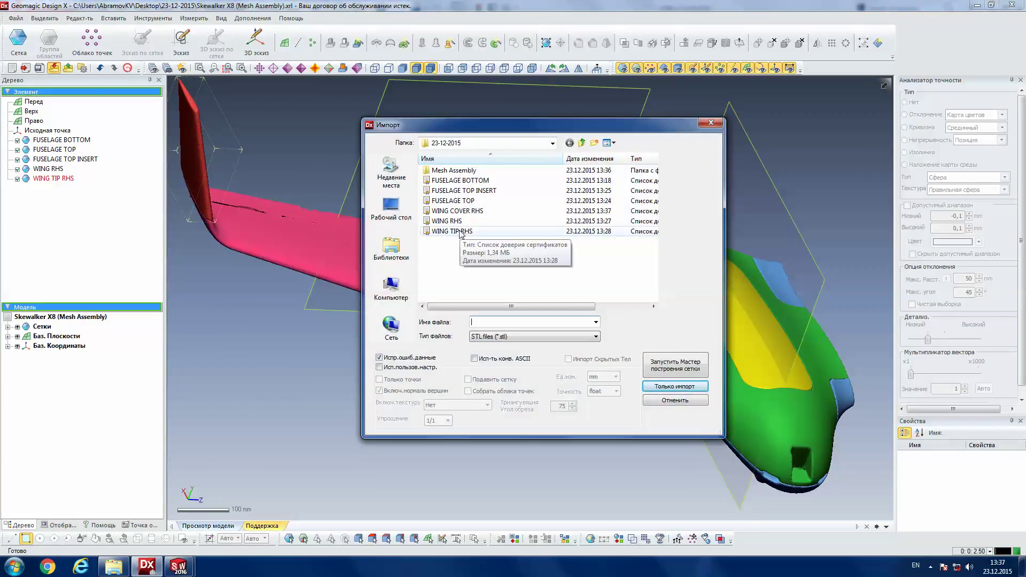
left_click(460, 233)
double_click(454, 211)
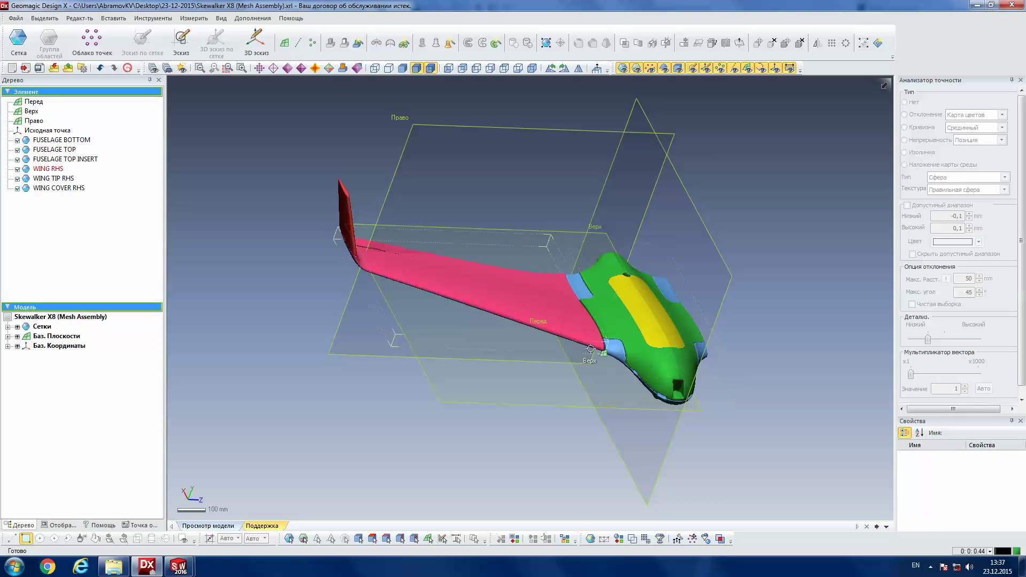
- Orbit and zoom to inspect how the orange wing panel fits on the wing
mouse_move(566, 359)
right_mouse_down()
mouse_move(601, 127)
mouse_move(593, 317)
right_mouse_up()
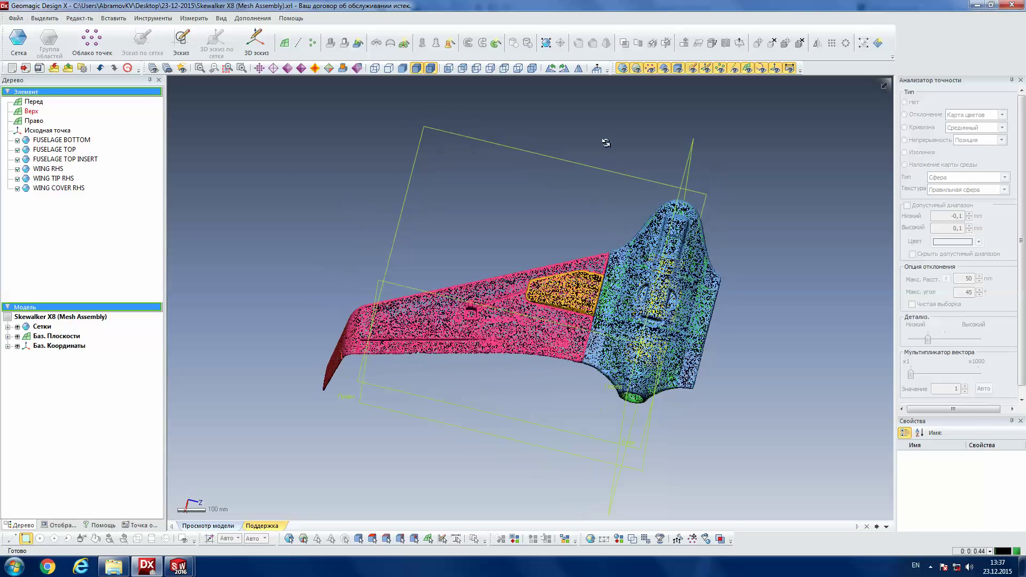
scroll(593, 317, "up", 2)
scroll(689, 267, "up", 2)
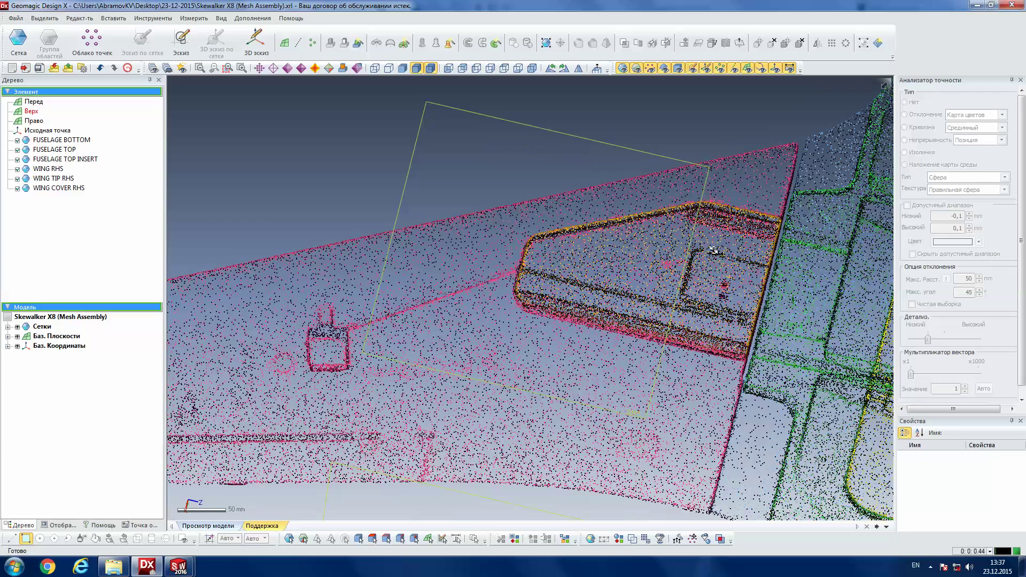
right_click_drag(725, 303, 713, 275)
right_click_drag(637, 259, 684, 374)
right_click_drag(645, 338, 444, 213)
mouse_move(687, 377)
right_mouse_down()
mouse_move(701, 267)
mouse_move(772, 264)
right_mouse_up()
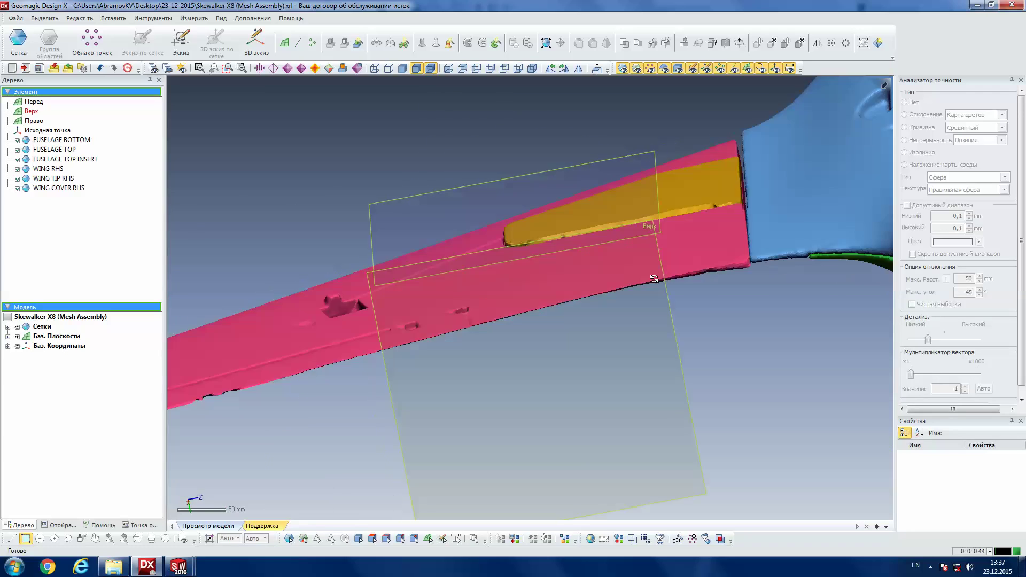
right_click_drag(653, 278, 545, 271)
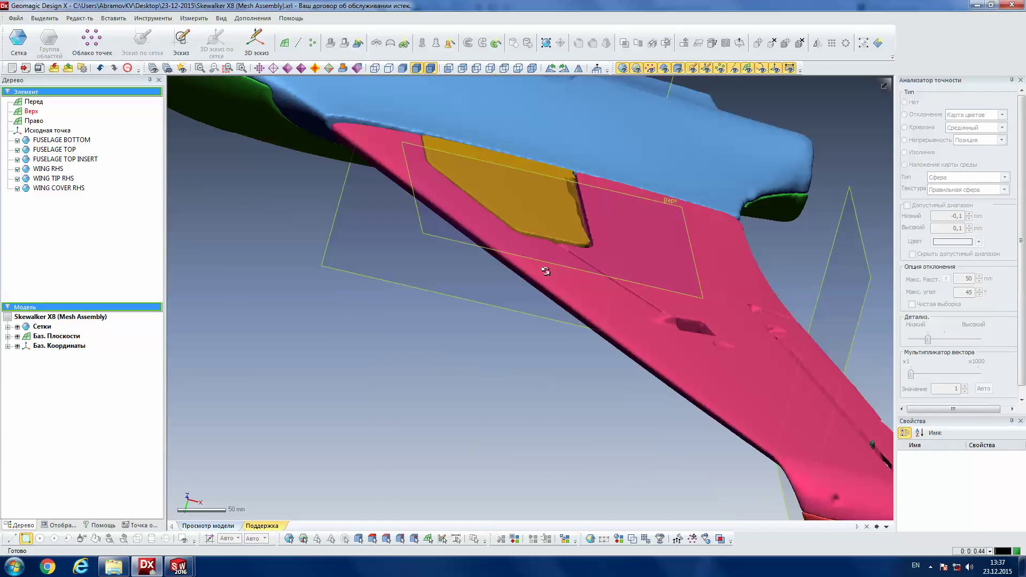
mouse_move(541, 257)
right_mouse_down()
mouse_move(457, 241)
mouse_move(723, 412)
mouse_move(663, 266)
right_mouse_up()
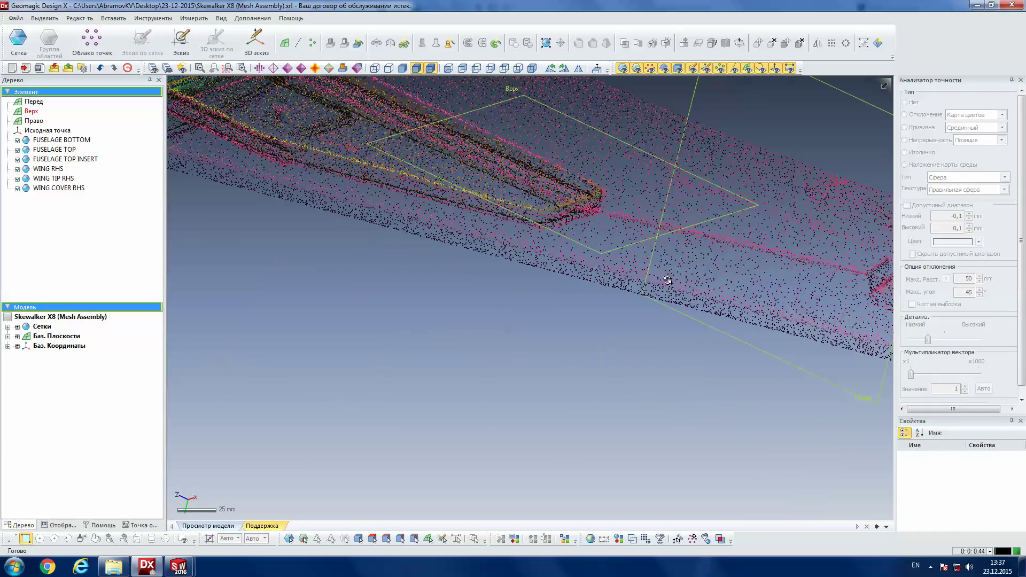
- Orbit along the panel and wing edges, zooming in and out to check the seam
right_click_drag(500, 225, 318, 195)
mouse_move(234, 195)
right_mouse_down()
mouse_move(366, 247)
mouse_move(403, 218)
right_mouse_up()
scroll(564, 210, "up", 1)
scroll(573, 126, "up", 2)
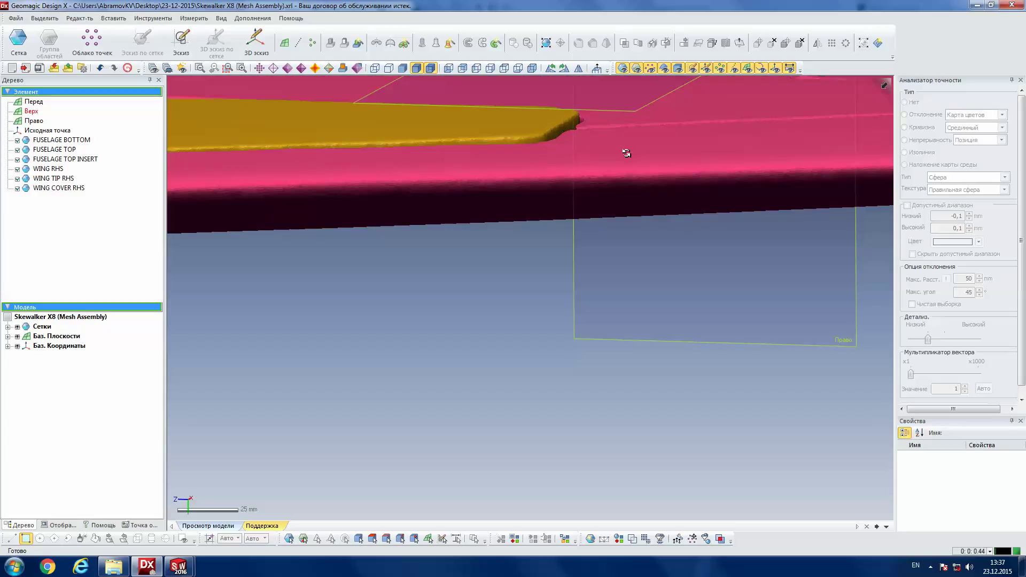
scroll(586, 165, "down", 1)
scroll(586, 165, "down", 1)
scroll(585, 166, "down", 1)
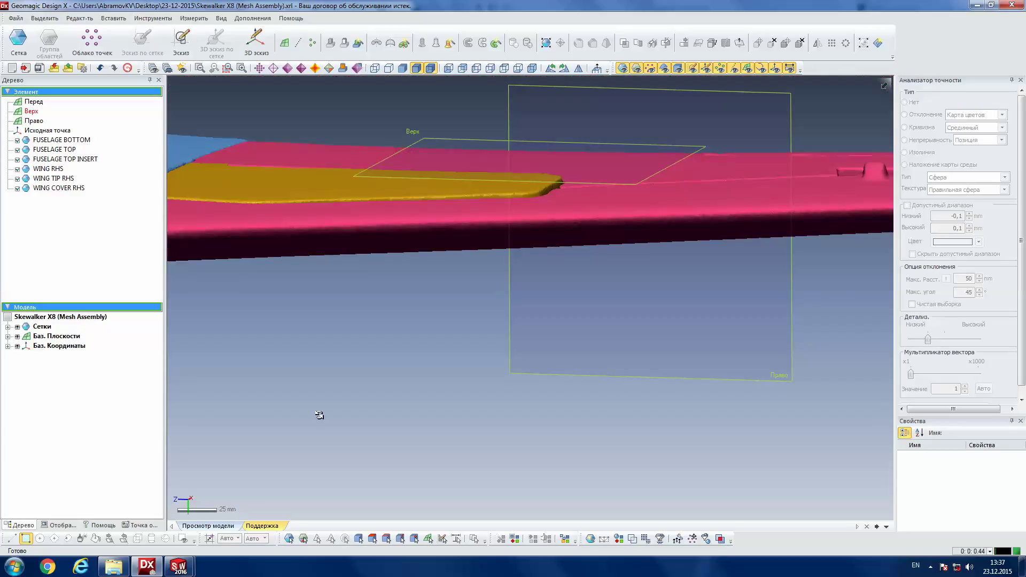
mouse_move(178, 567)
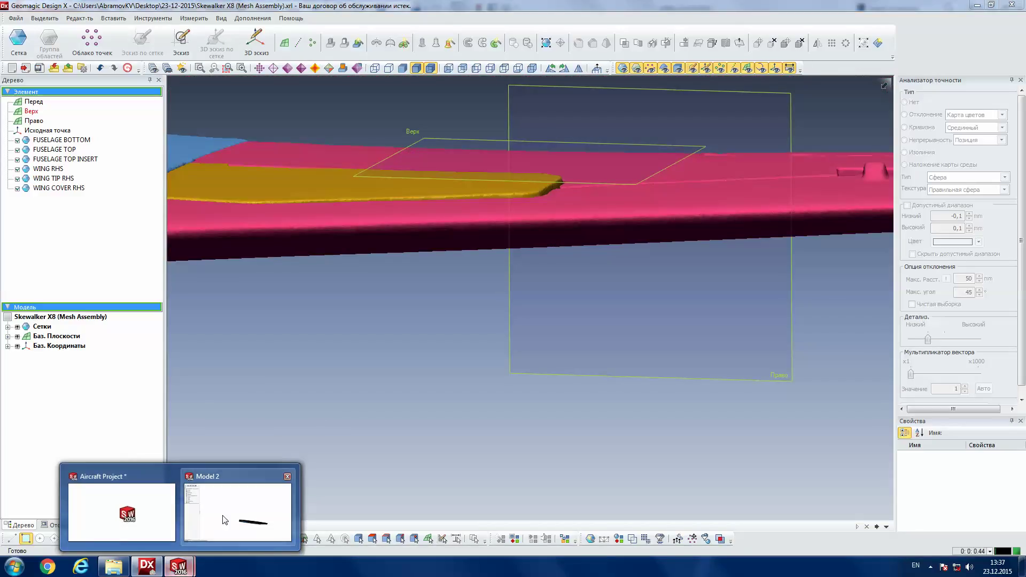
- Show the WING COVER RHS part facing the Справа (right) plane
left_click(224, 519)
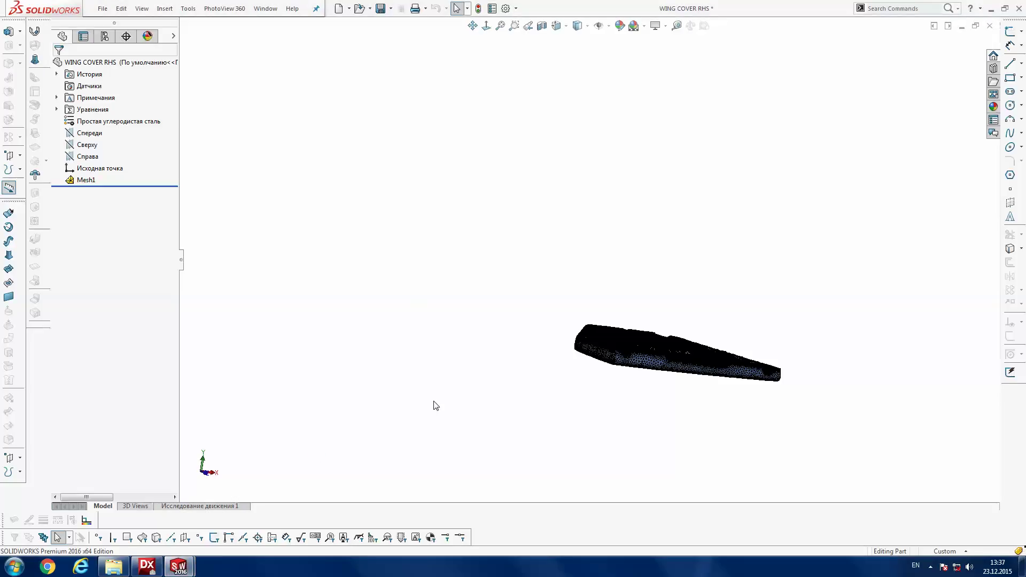
right_click_drag(520, 387, 585, 368)
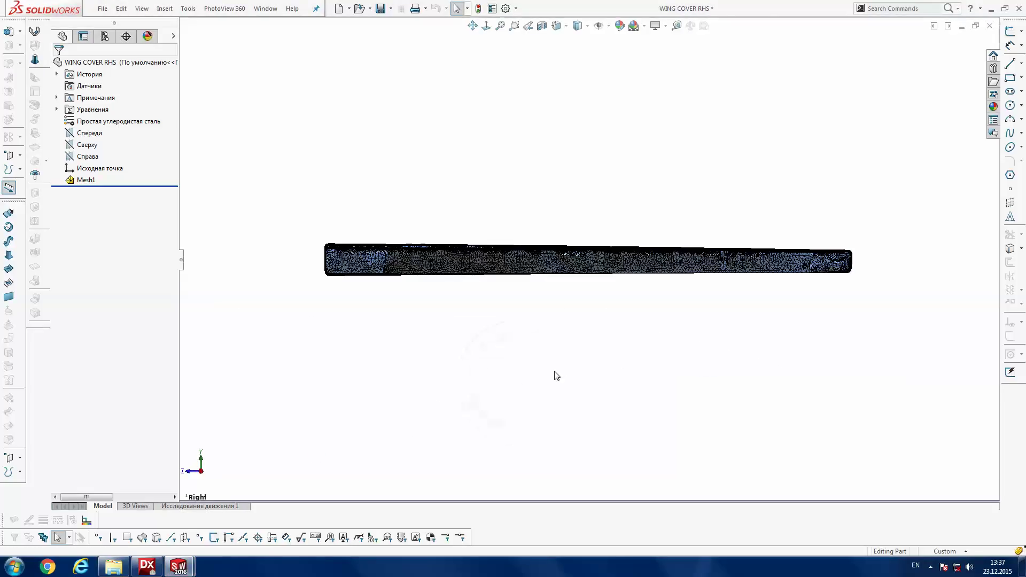
left_click(92, 136)
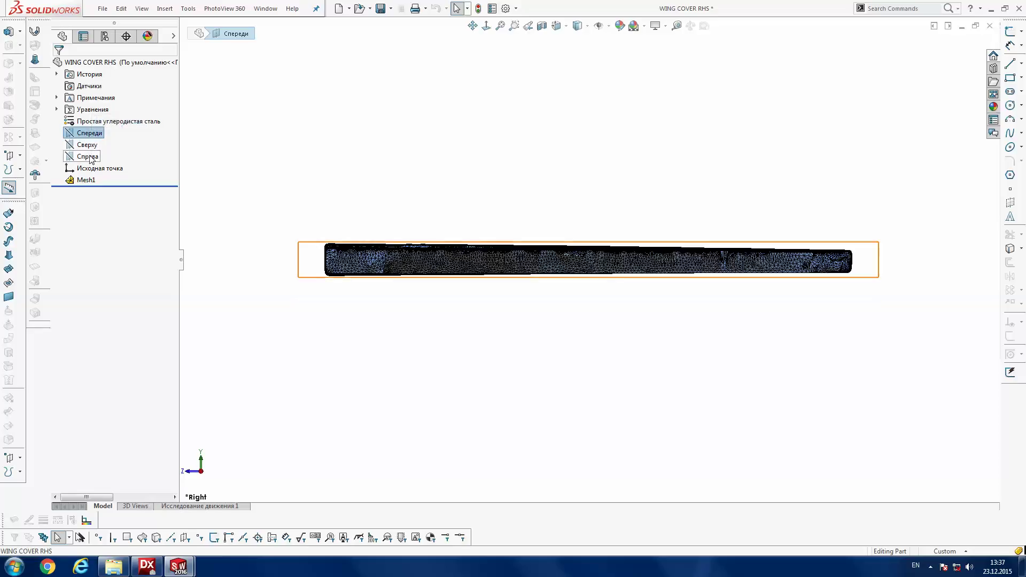
left_click(87, 156)
left_click(486, 26)
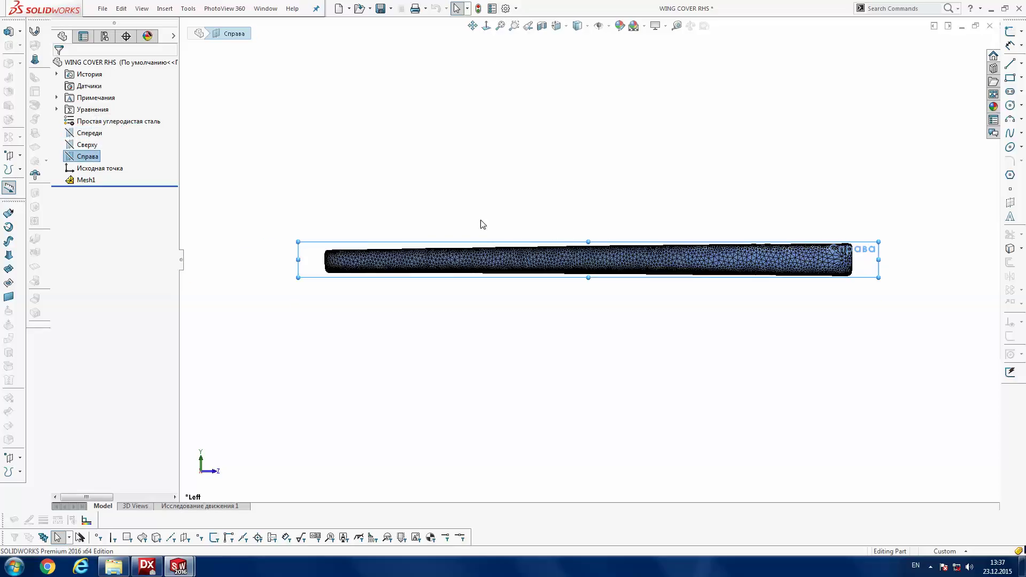
- Rotate Mesh1 1° about Z in Mesh Edit and return to the Aircraft Project assembly
right_click(86, 181)
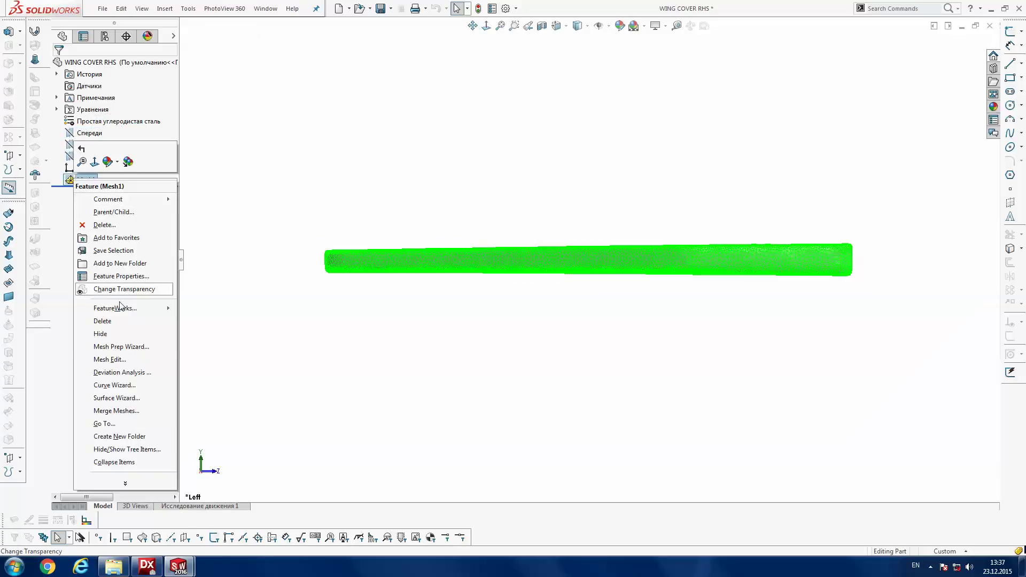
left_click(116, 360)
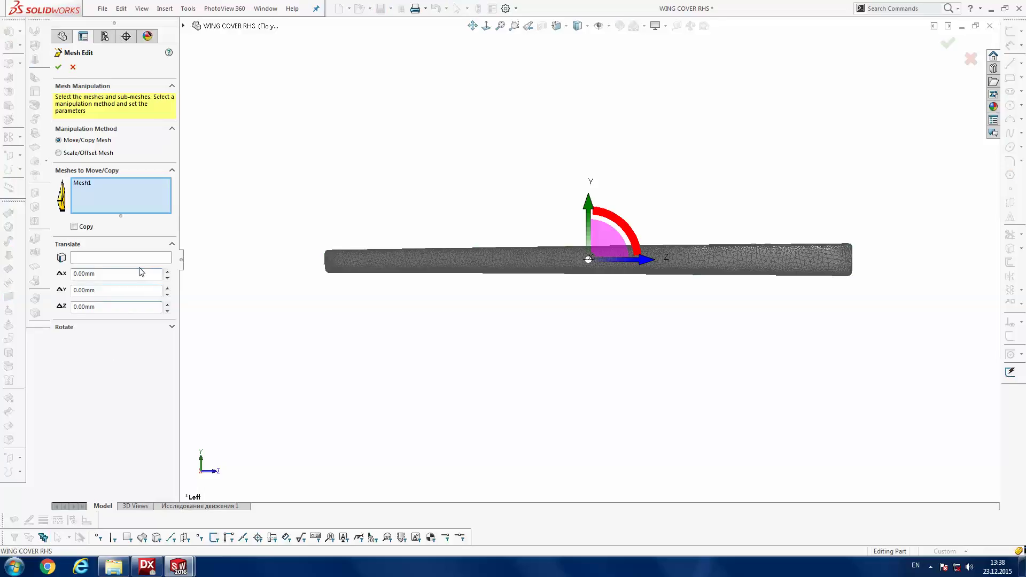
left_click(96, 331)
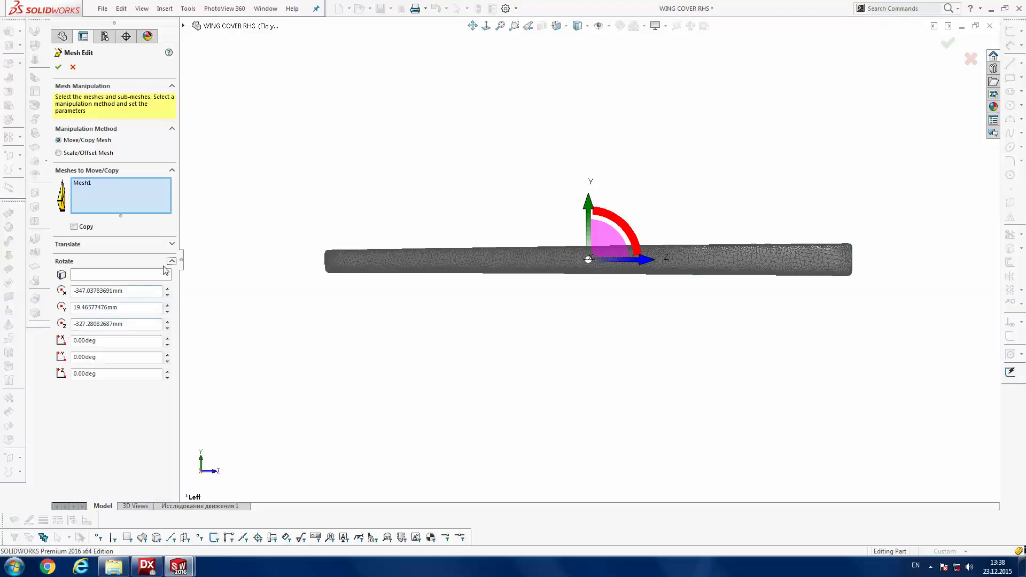
left_click(167, 372)
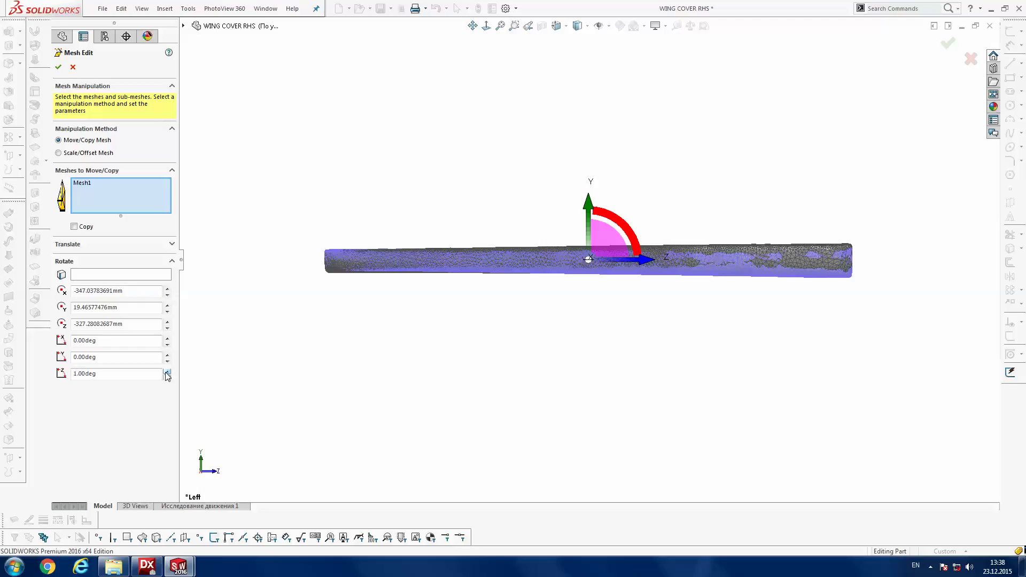
left_click(167, 377)
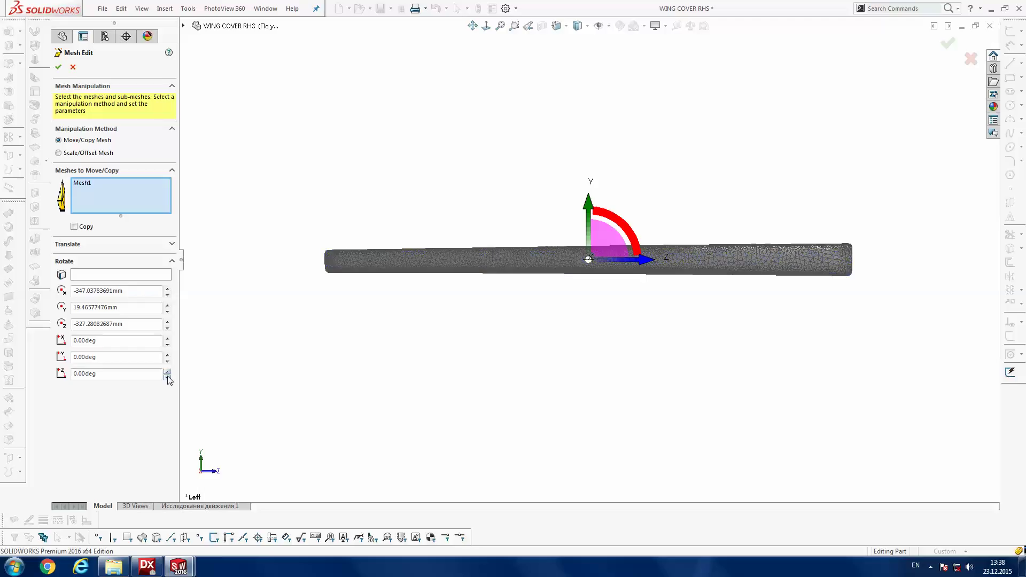
left_click(167, 373)
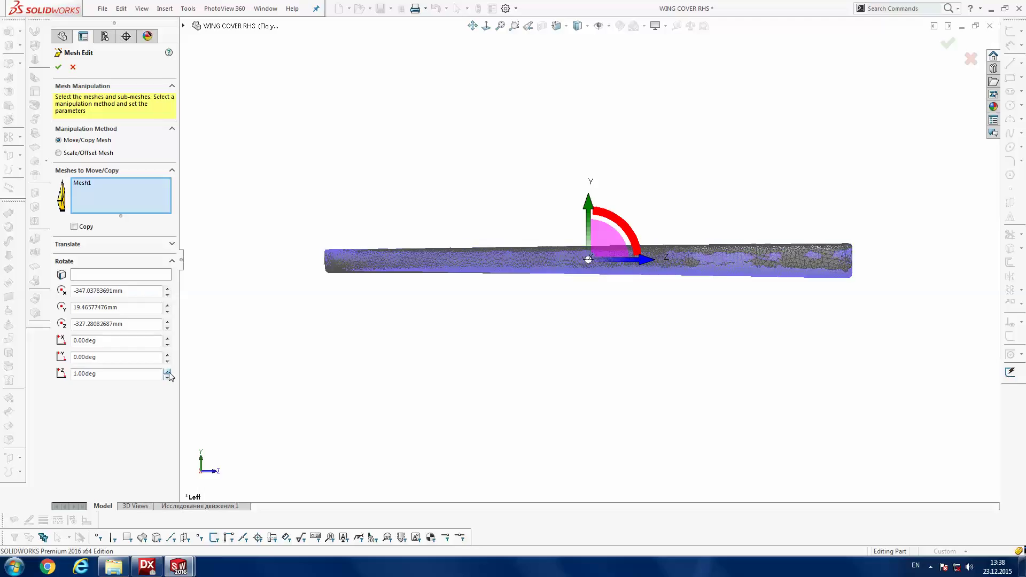
key("Return")
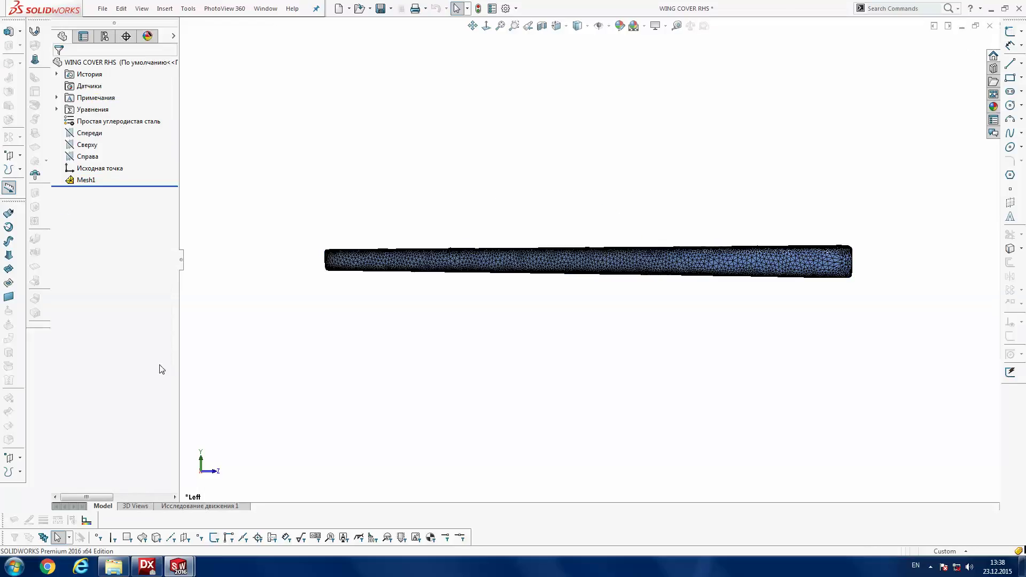
key("ctrl+Tab")
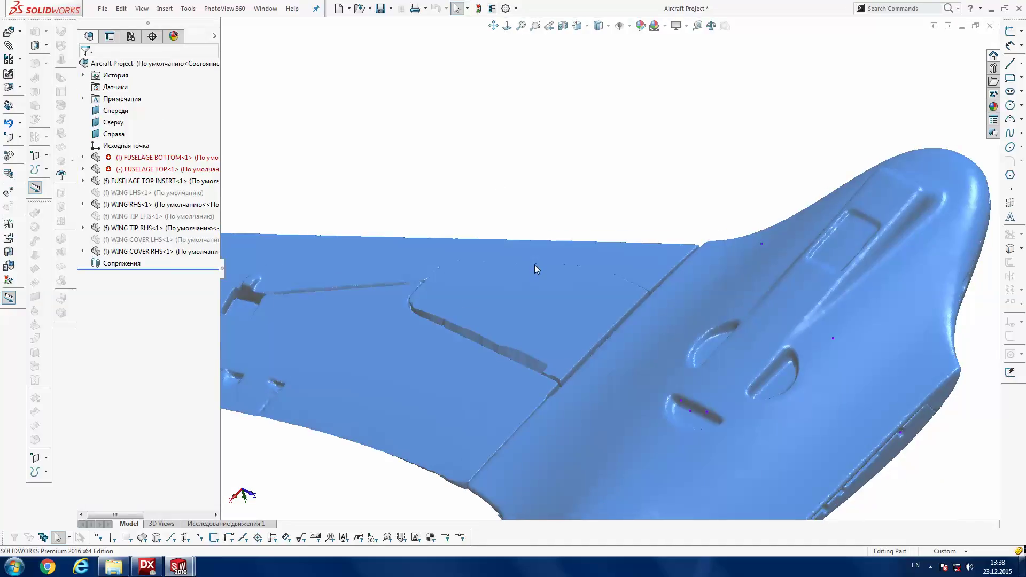
- Suppress FUSELAGE BOTTOM and save all modified documents
mouse_move(535, 264)
middle_mouse_down()
mouse_move(627, 217)
mouse_move(639, 241)
mouse_move(622, 258)
mouse_move(533, 277)
mouse_move(472, 259)
middle_mouse_up()
left_click(160, 160)
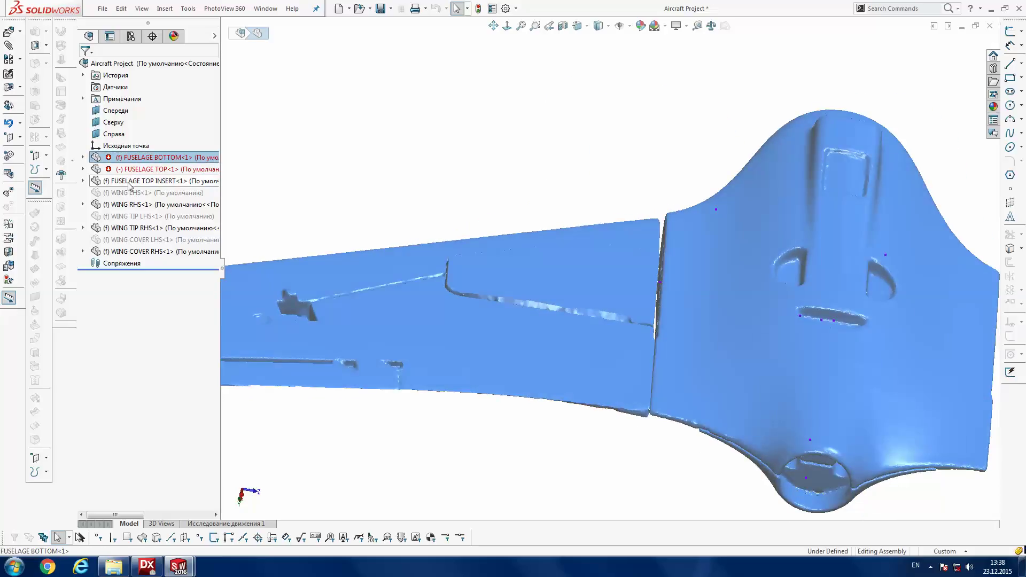
left_click(151, 181, "ctrl")
left_click(214, 154)
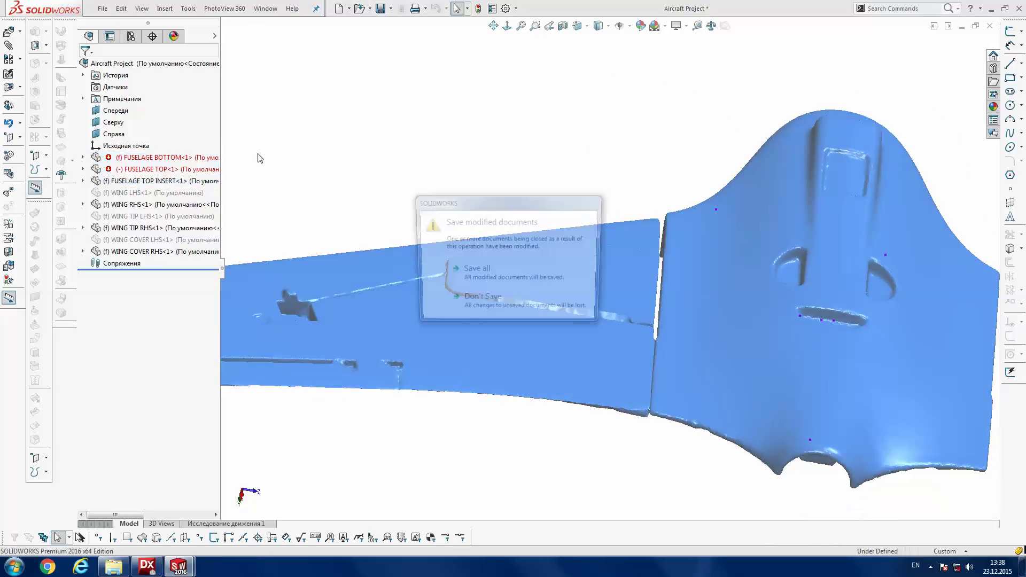
left_click(513, 273)
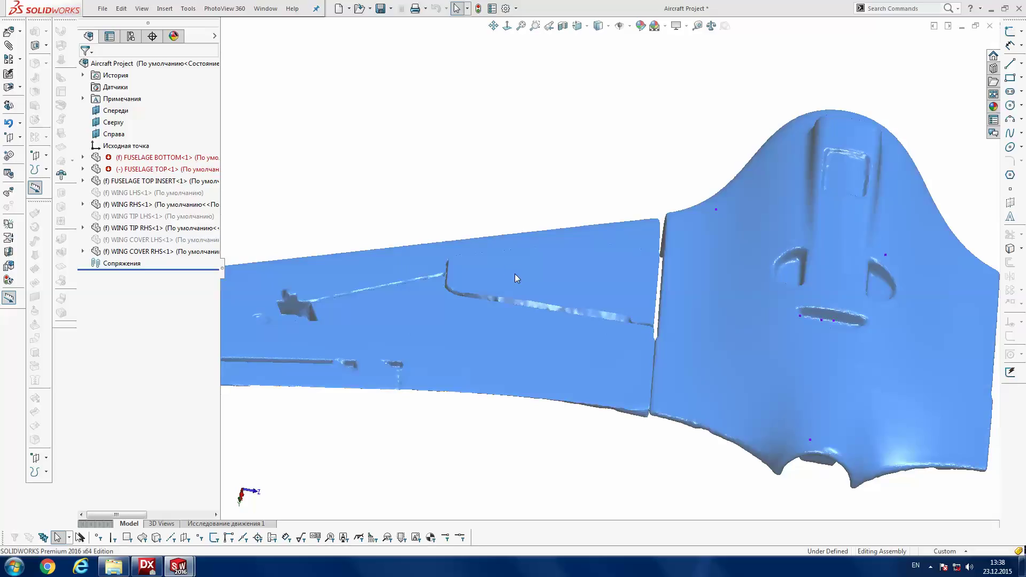
- View the wing side-on from the left, then open WING COVER RHS by itself
middle_click_drag(515, 238, 446, 279)
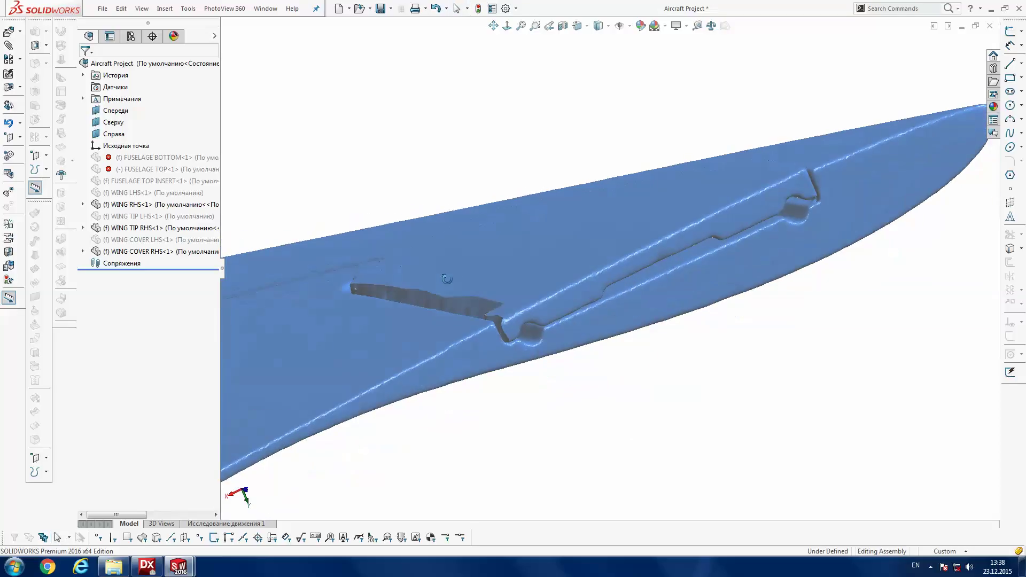
mouse_move(446, 278)
middle_mouse_down()
mouse_move(645, 281)
mouse_move(193, 111)
mouse_move(196, 162)
middle_mouse_up()
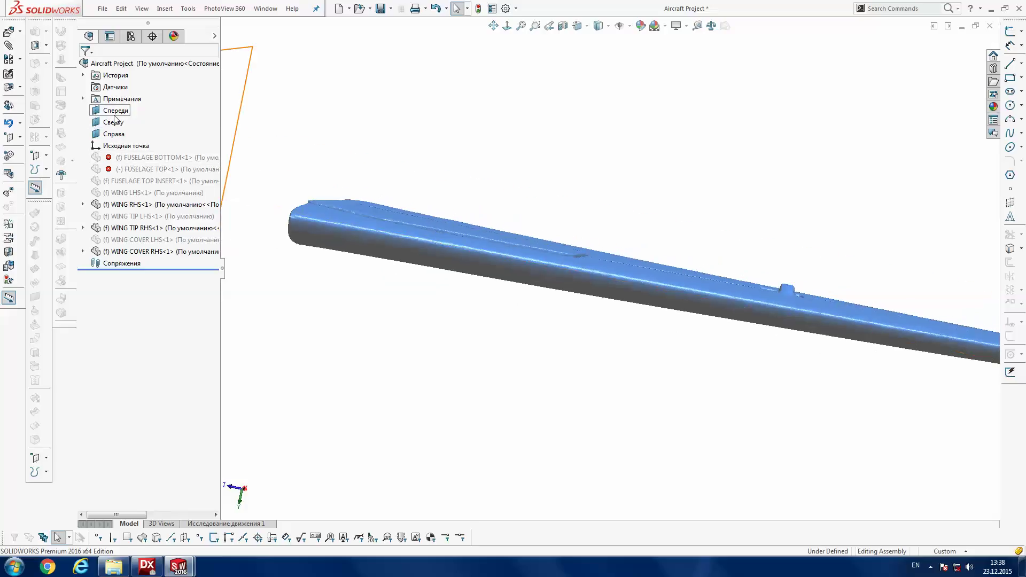
left_click(120, 134)
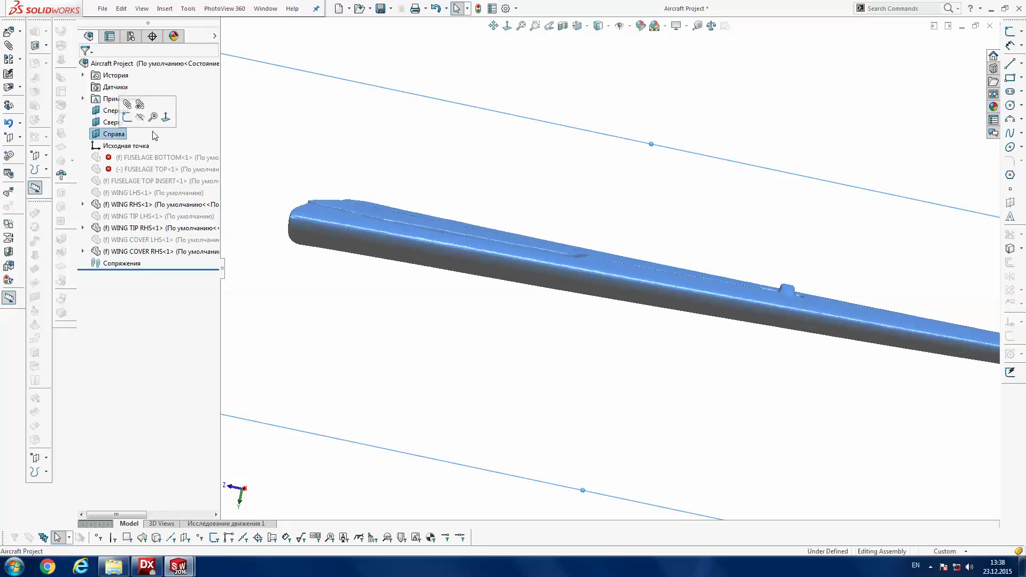
left_click(506, 26)
left_click(508, 31)
scroll(591, 314, "down", 2)
scroll(485, 281, "down", 2)
scroll(457, 276, "down", 2)
scroll(457, 276, "down", 2)
scroll(586, 267, "up", 2)
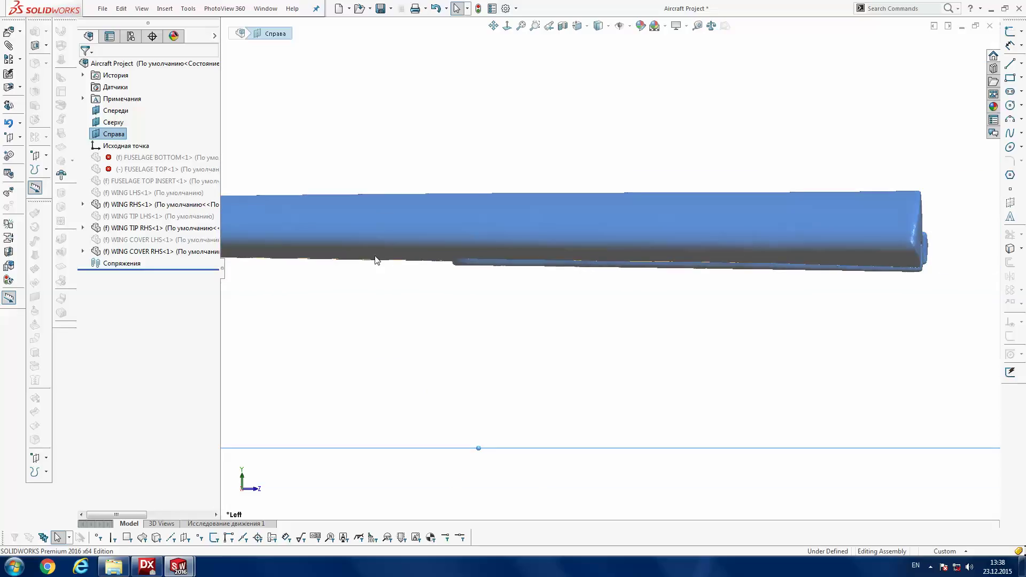
right_click(148, 251)
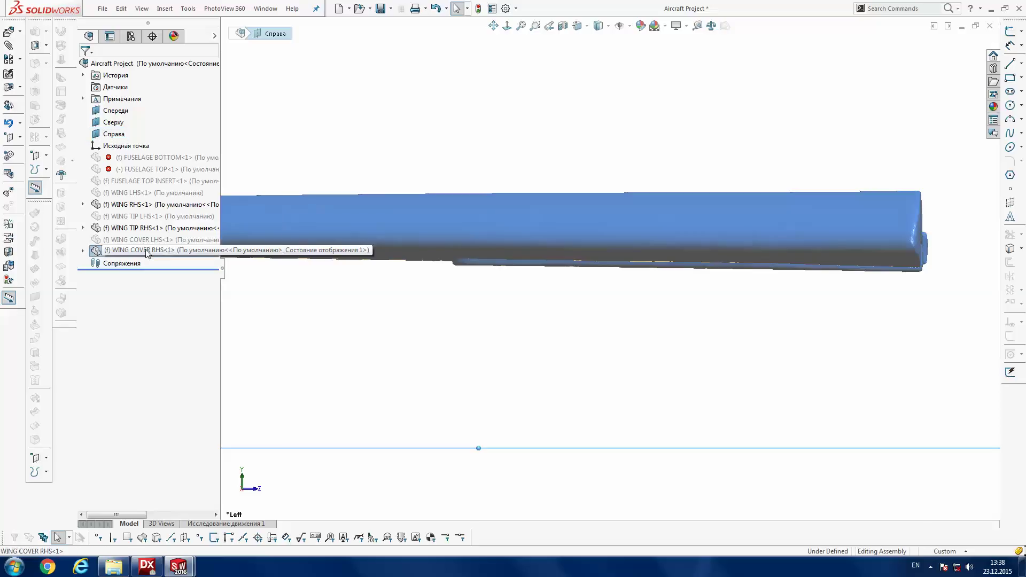
left_click(153, 220)
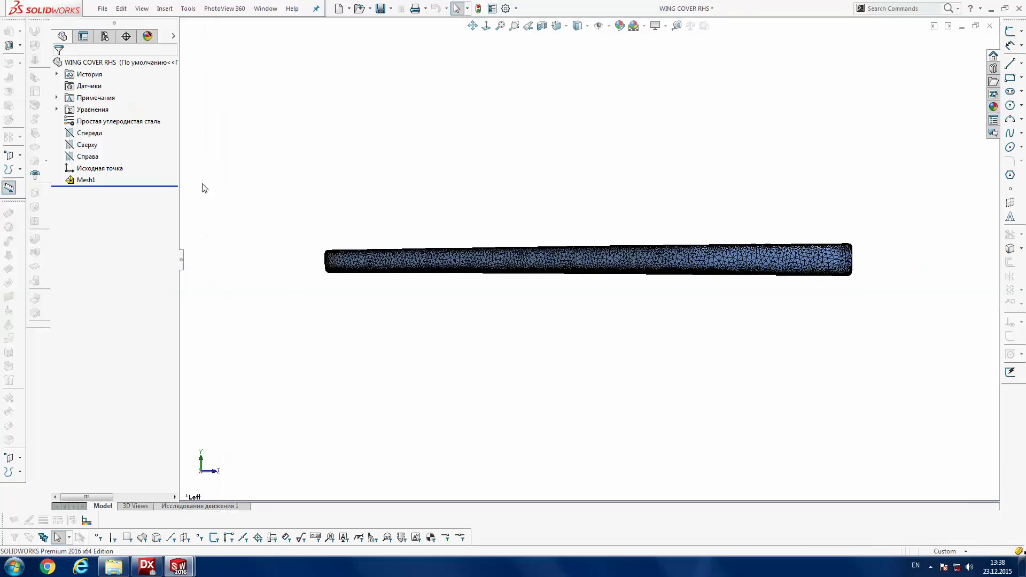
left_click(84, 180)
right_click(84, 180)
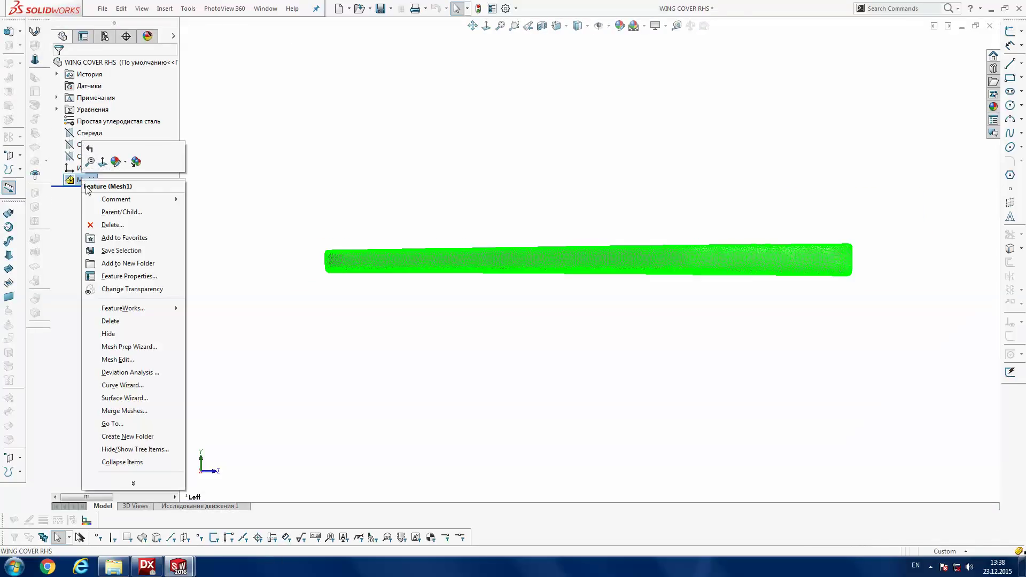
left_click(133, 356)
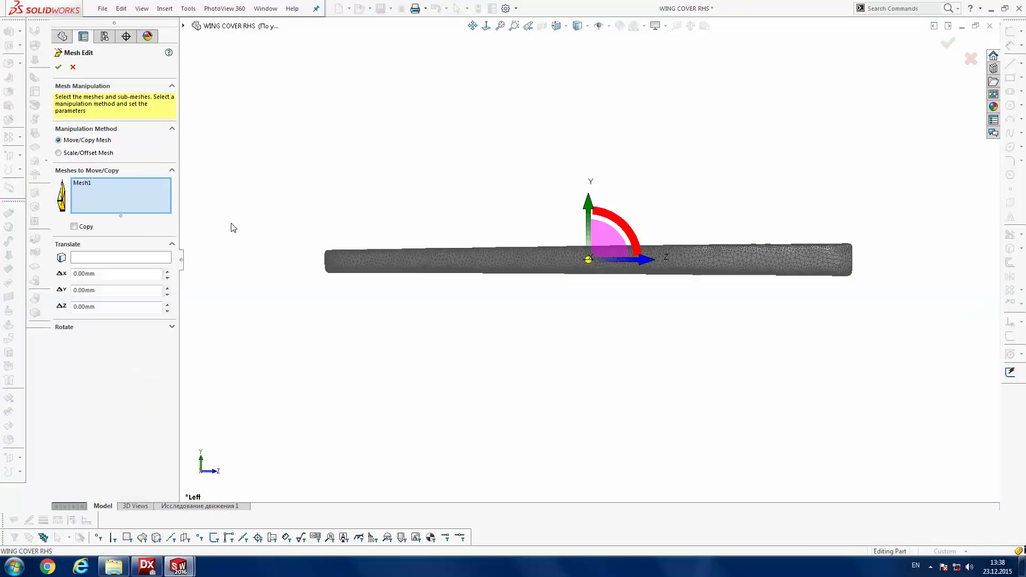
left_click(75, 326)
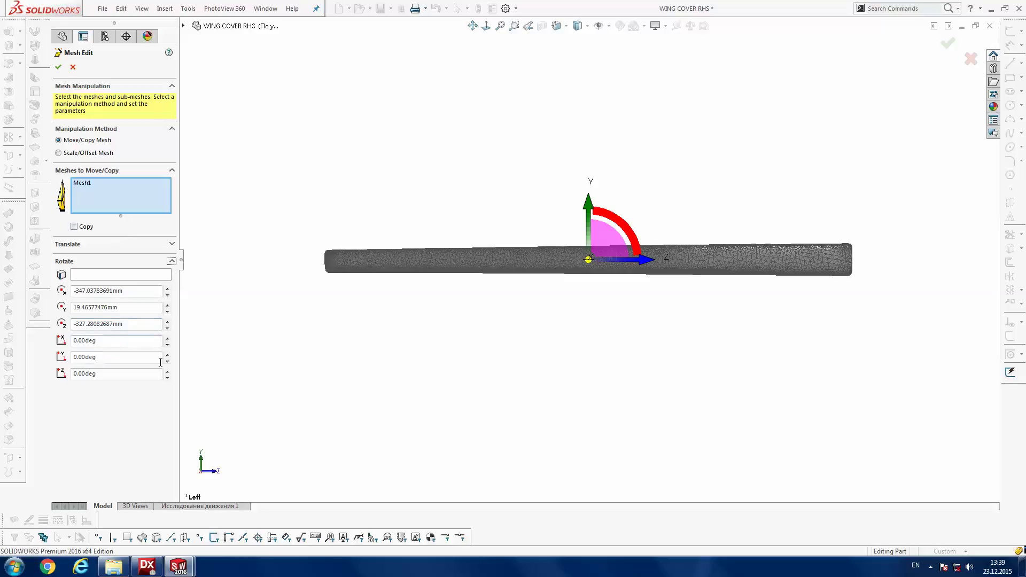
left_click(167, 370)
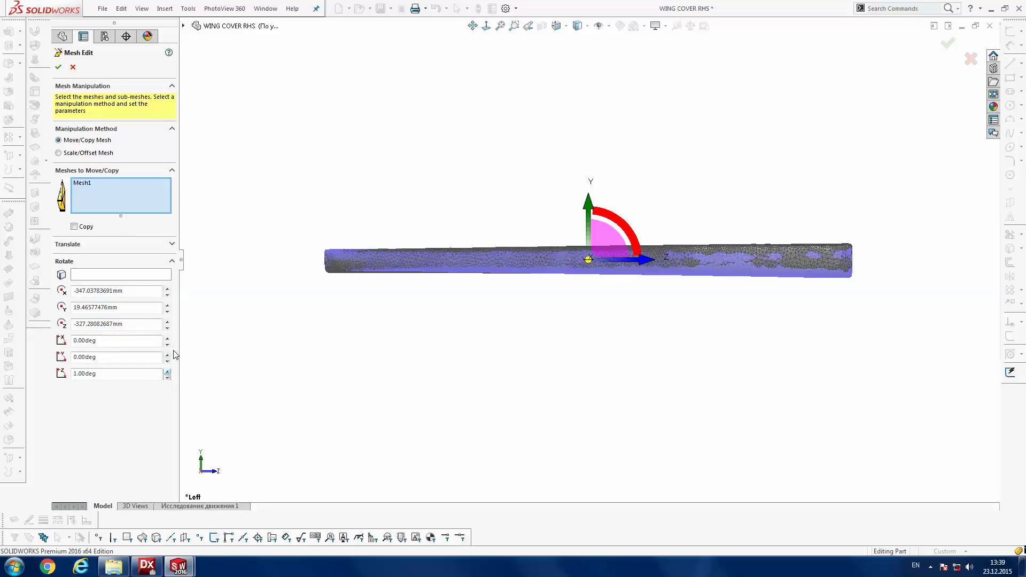
left_click(167, 371)
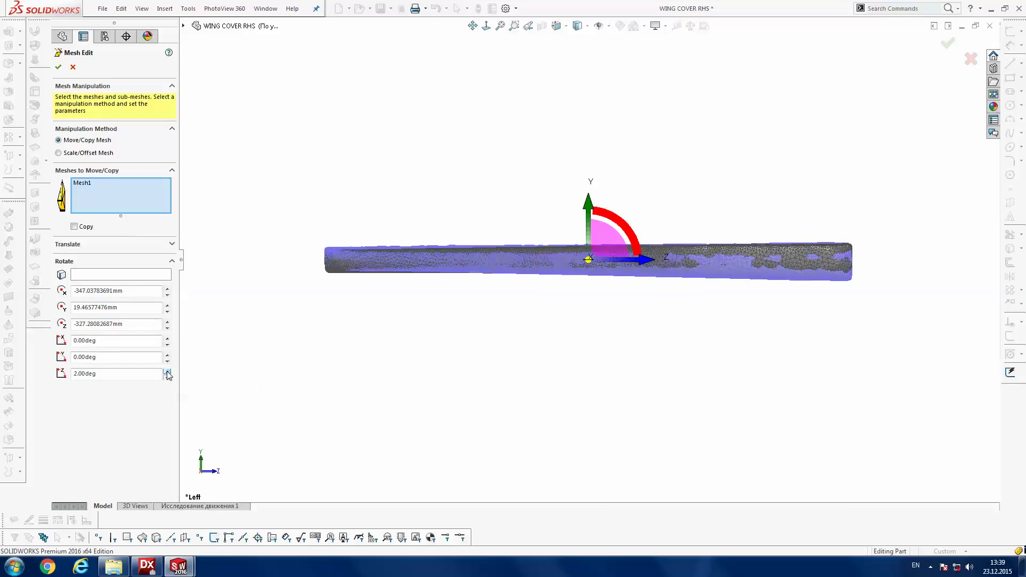
left_click(168, 370)
left_click(167, 371)
left_click(167, 371)
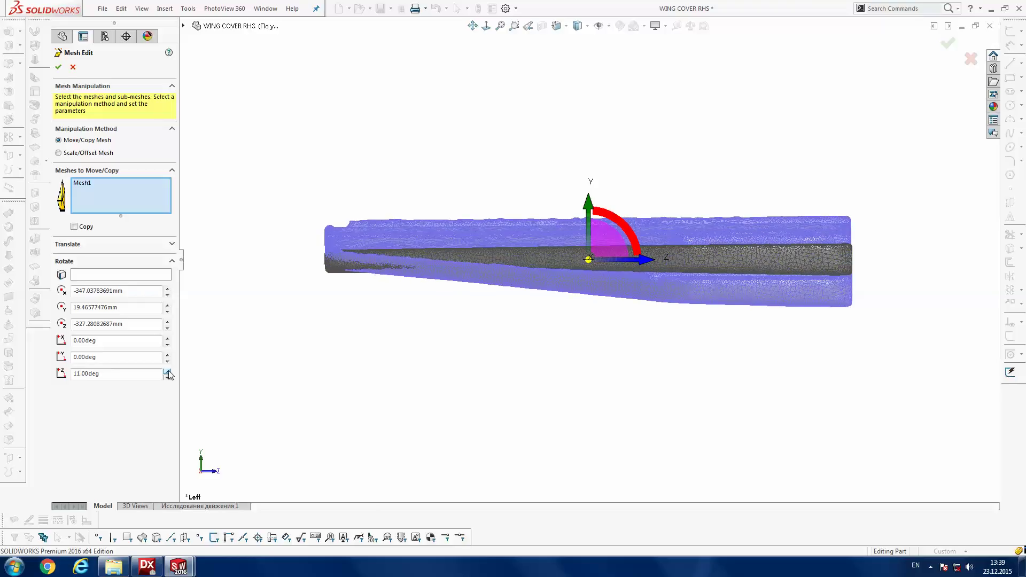
left_click(168, 377)
left_click(167, 377)
left_click(167, 378)
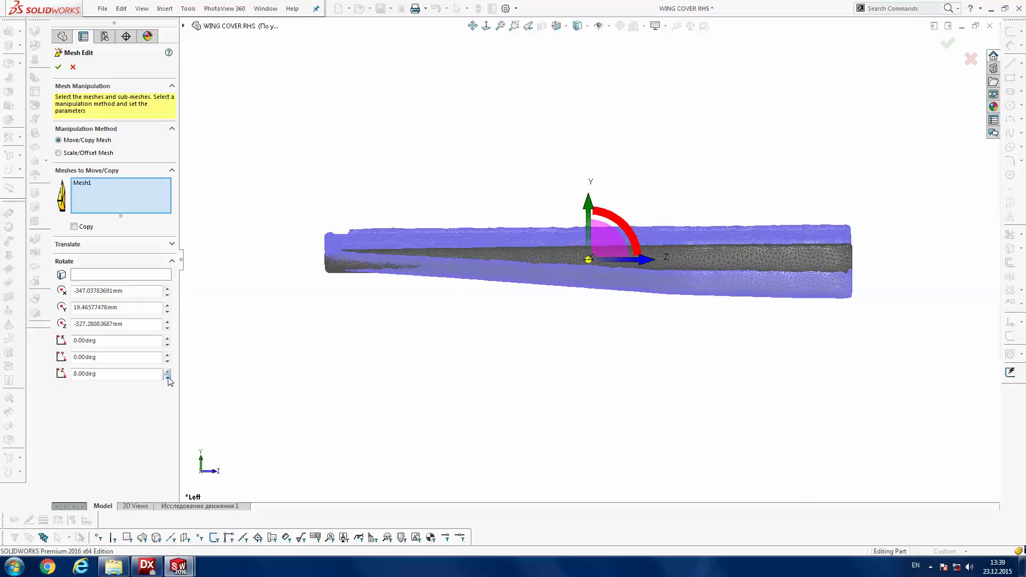
left_click(167, 378)
left_click(167, 377)
left_click(167, 377)
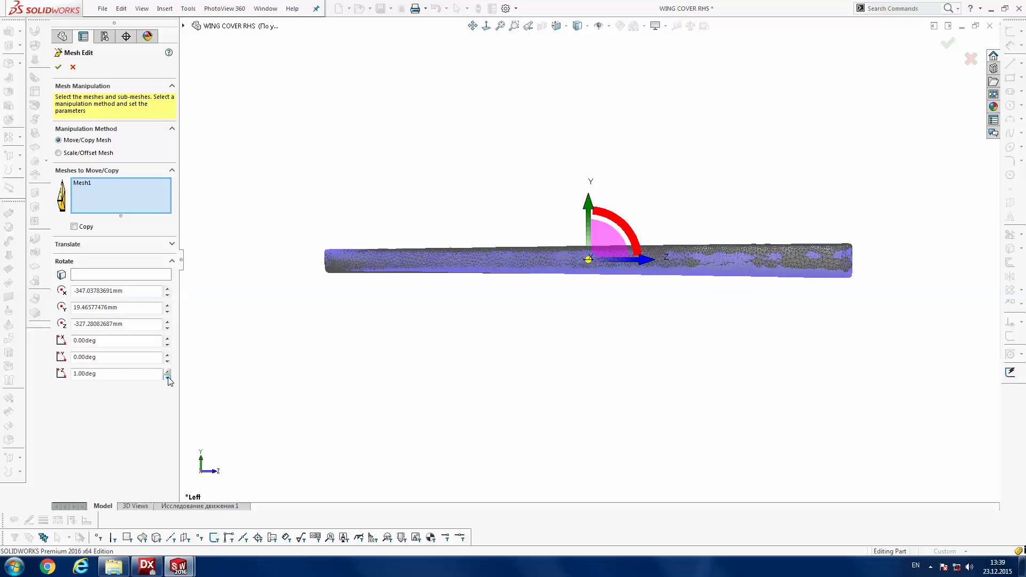
left_click(167, 377)
left_click(167, 377)
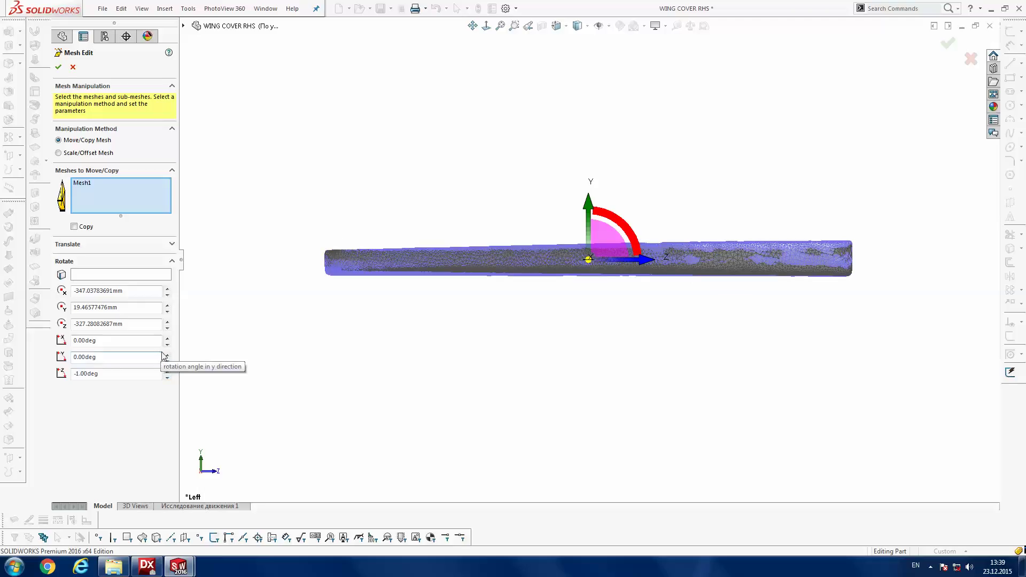
key("Return")
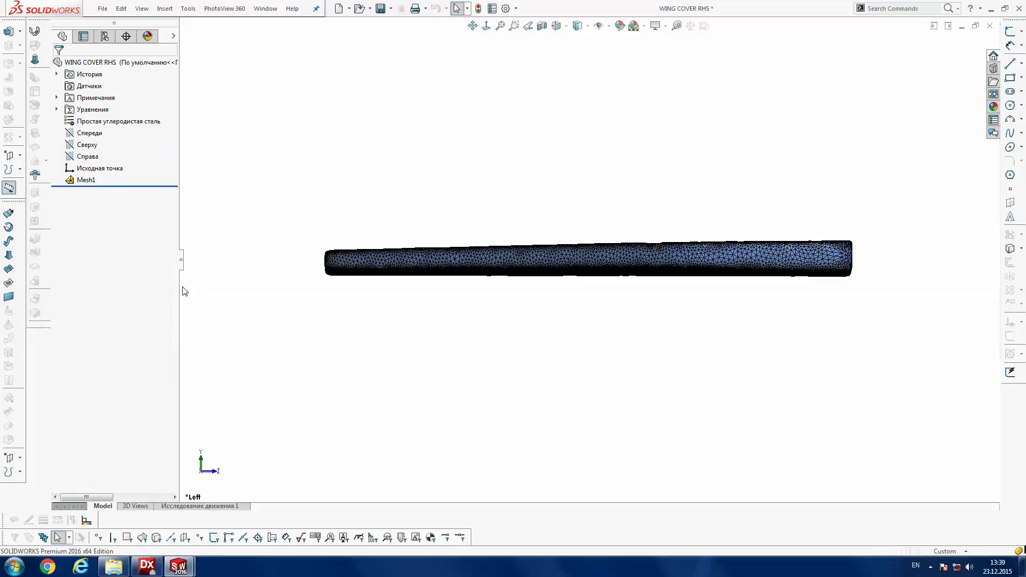
- Tilt Mesh1 1° about X in Mesh Edit and switch back to the Aircraft Project assembly
right_click(75, 180)
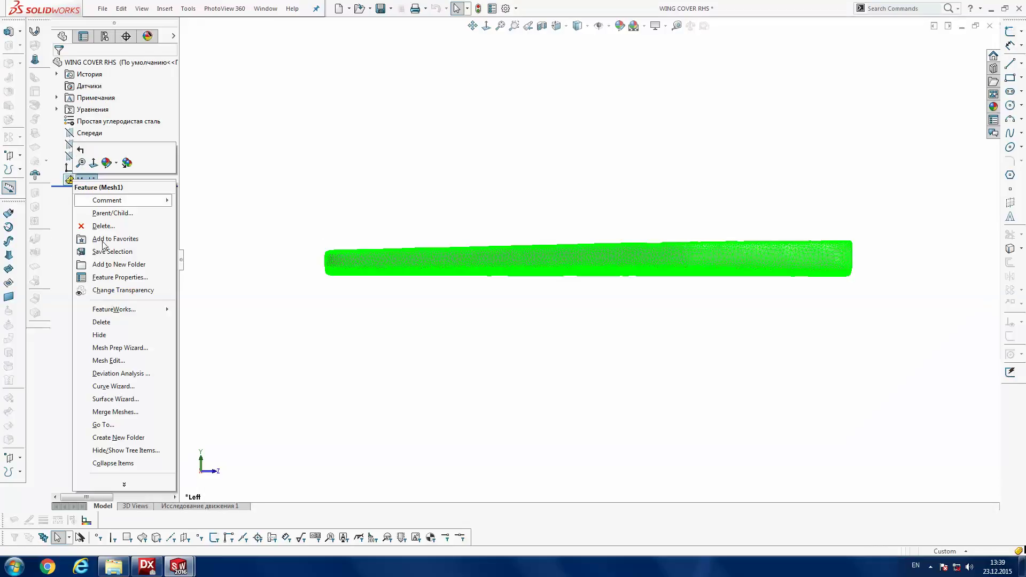
left_click(112, 356)
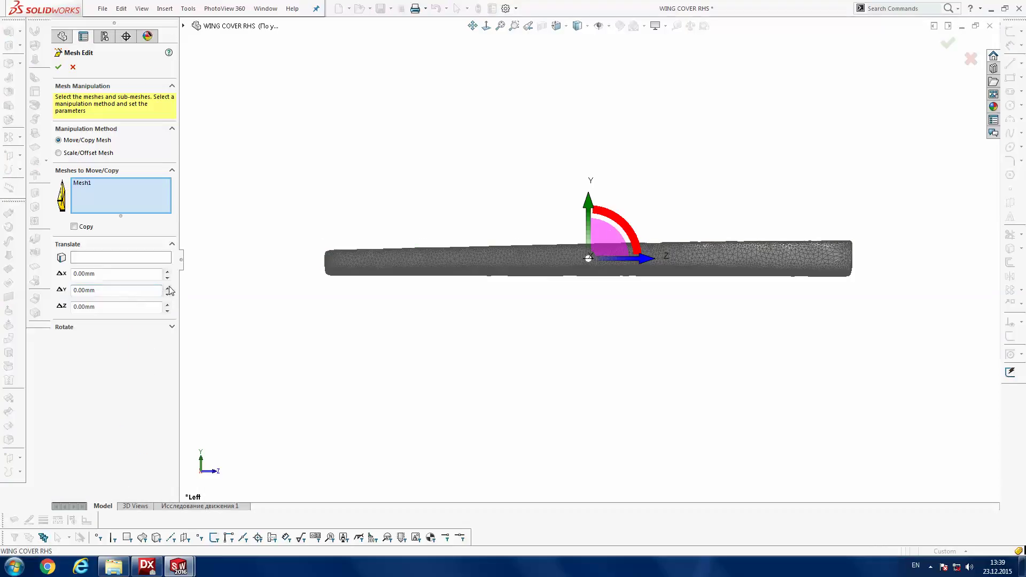
left_click(166, 288)
left_click(168, 295)
left_click(67, 327)
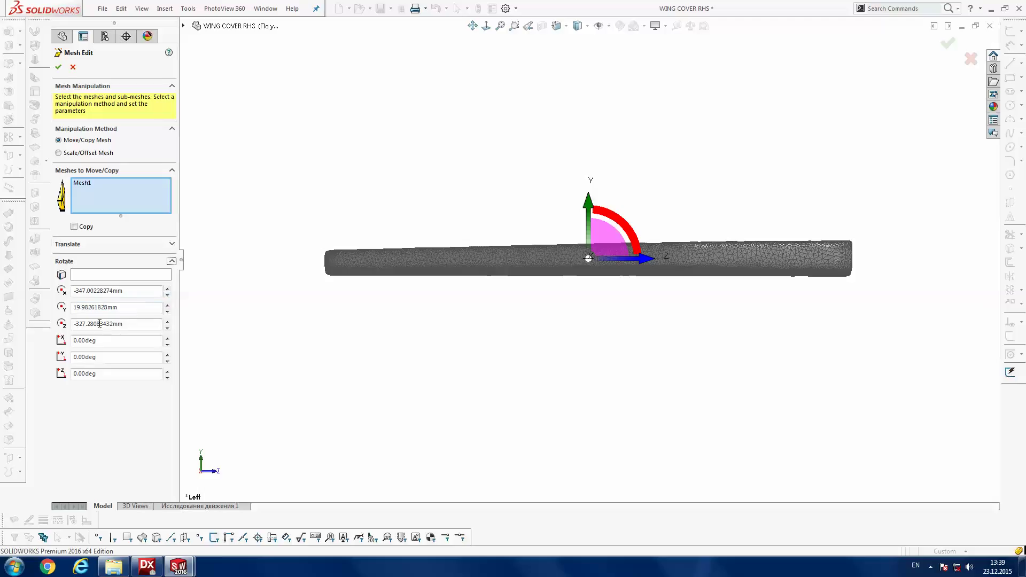
left_click(166, 355)
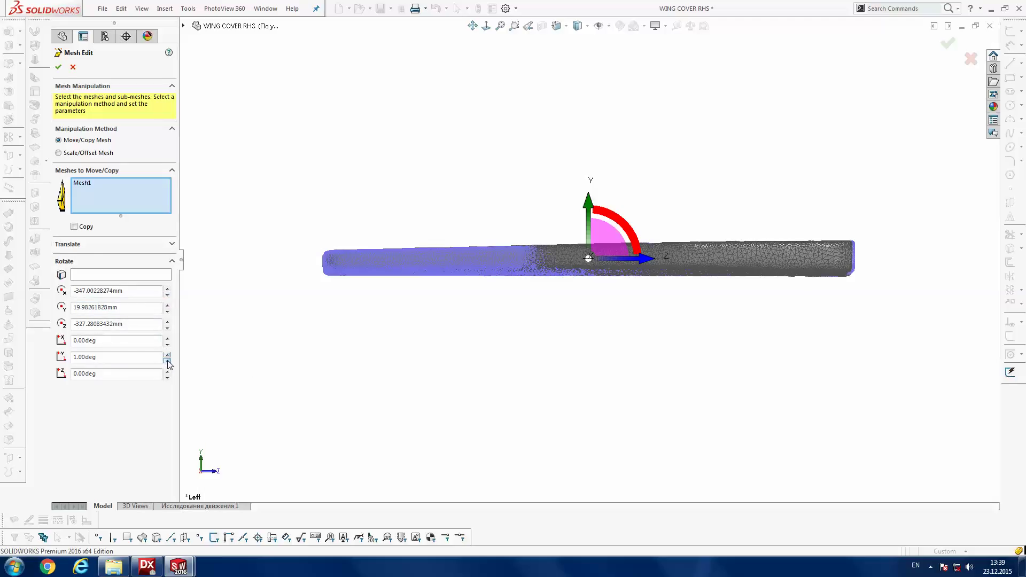
left_click(168, 361)
left_click(167, 338)
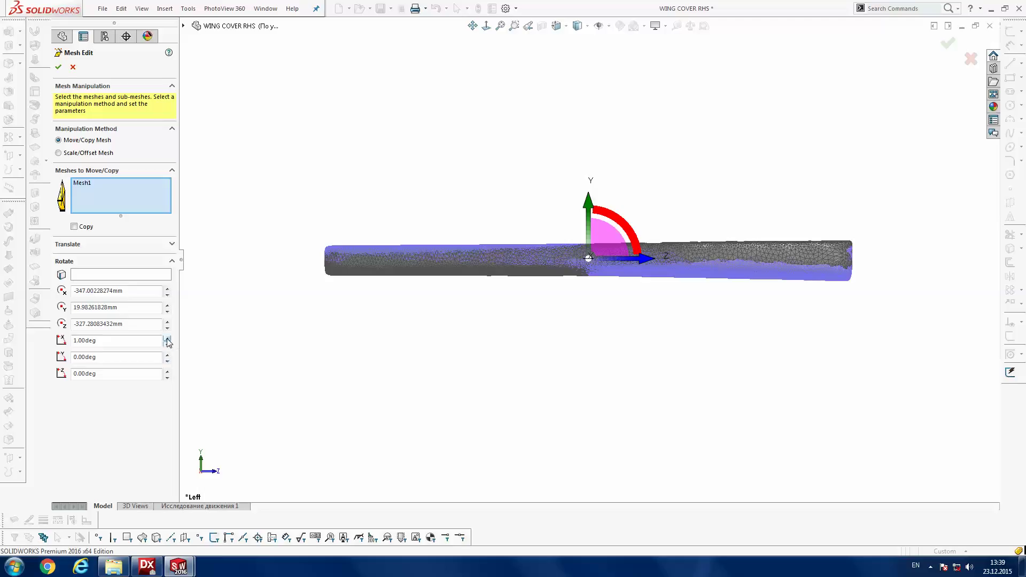
key("Return")
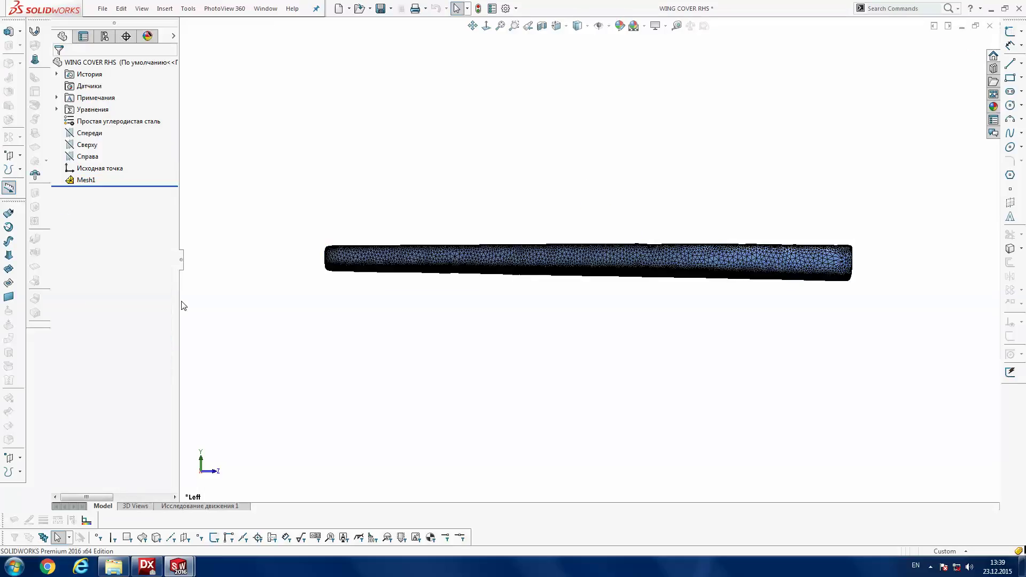
key("ctrl+Tab")
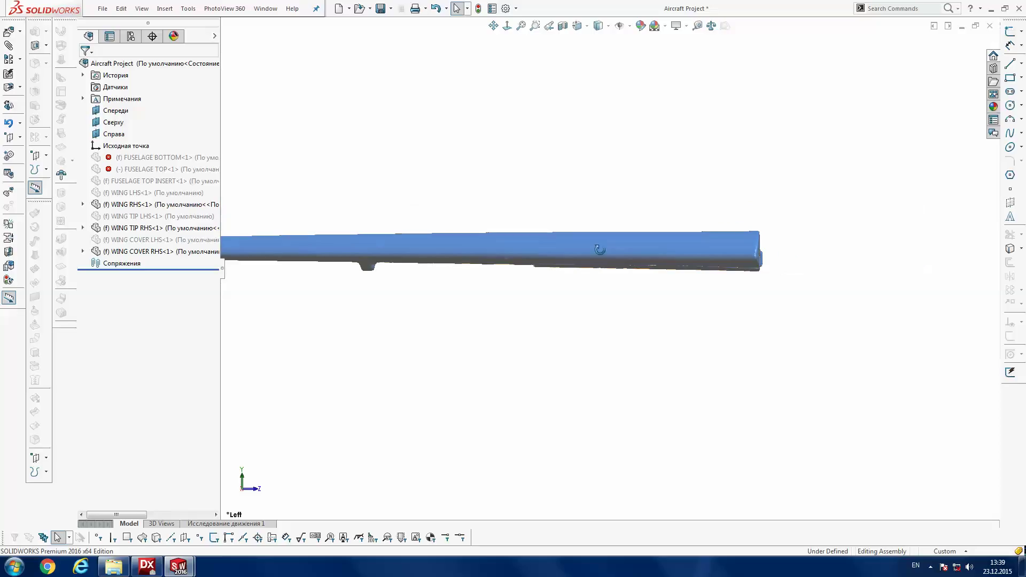
- Orbit and zoom around the fin and wing, then return to the WING COVER RHS part's Mesh1
middle_click_drag(617, 264, 612, 246)
scroll(611, 242, "down", 3)
scroll(610, 243, "down", 2)
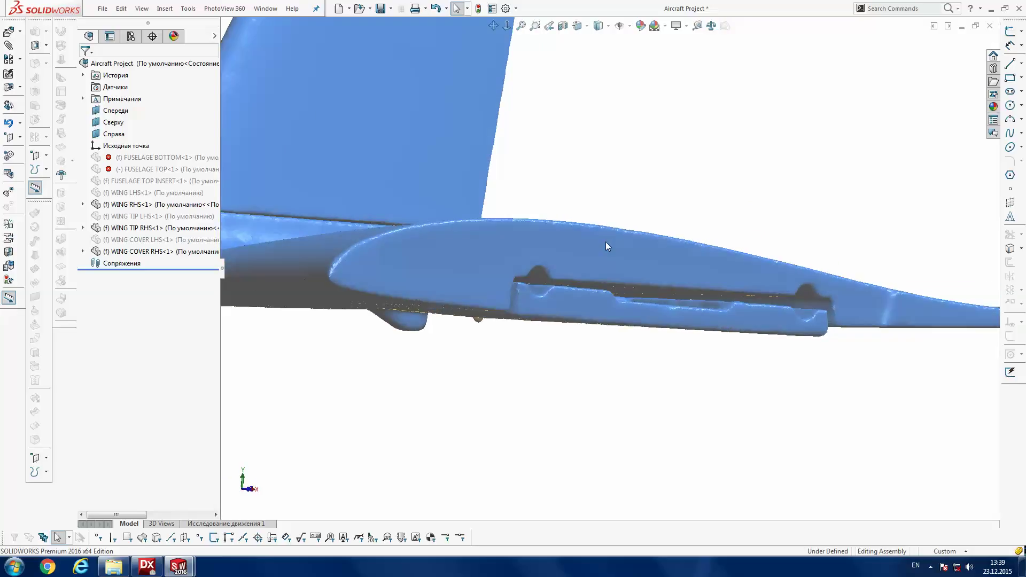
middle_click_drag(603, 241, 588, 244)
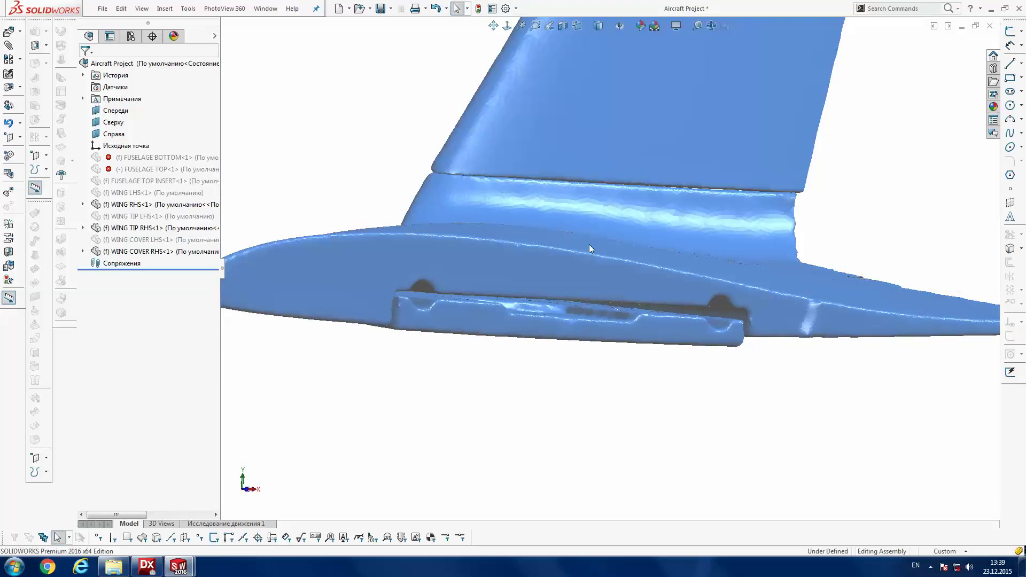
key("ctrl+Tab")
right_click(82, 180)
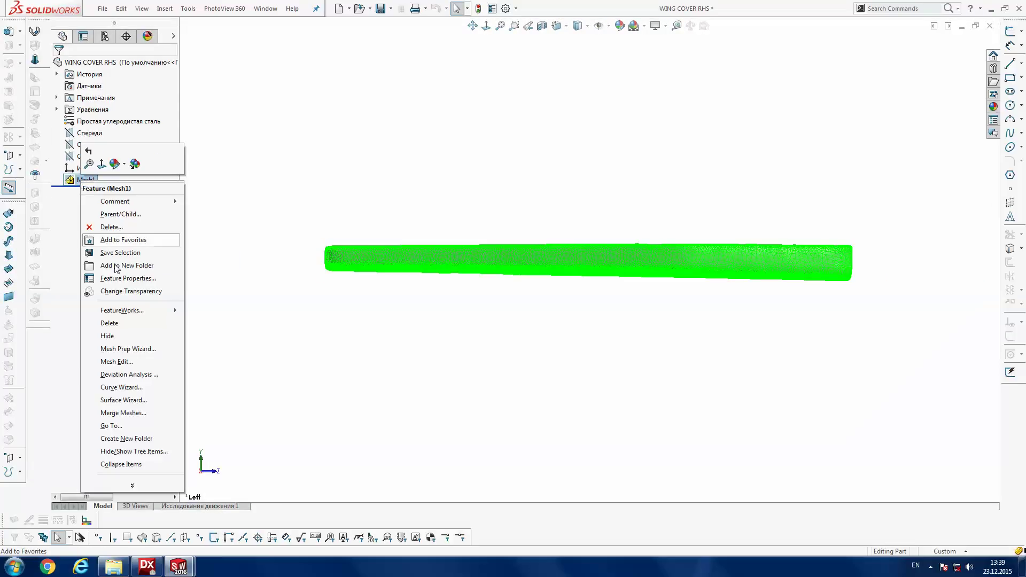
- Open Mesh Edit on Mesh1, close it unchanged, and switch back to the assembly
left_click(123, 362)
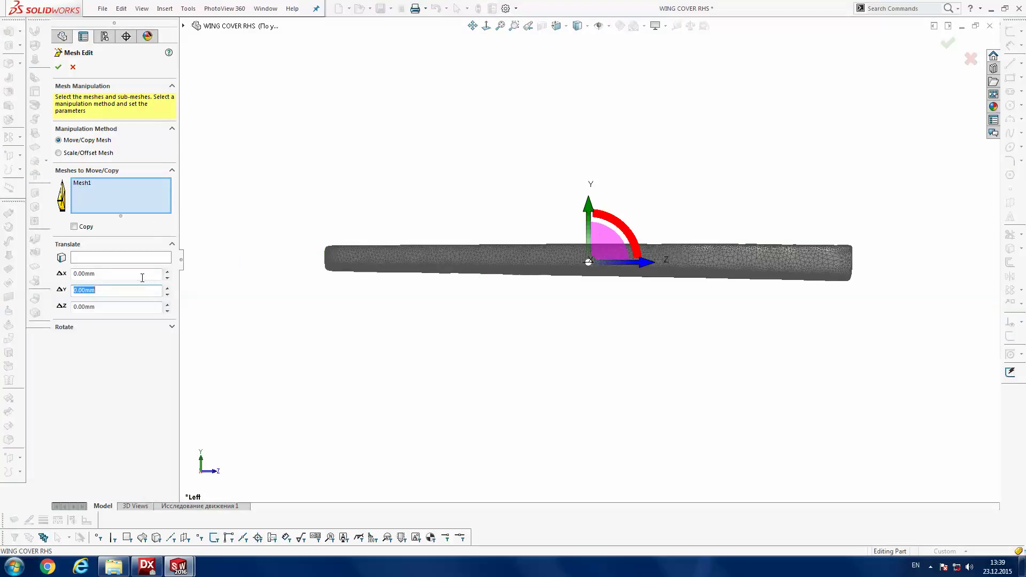
key("Return")
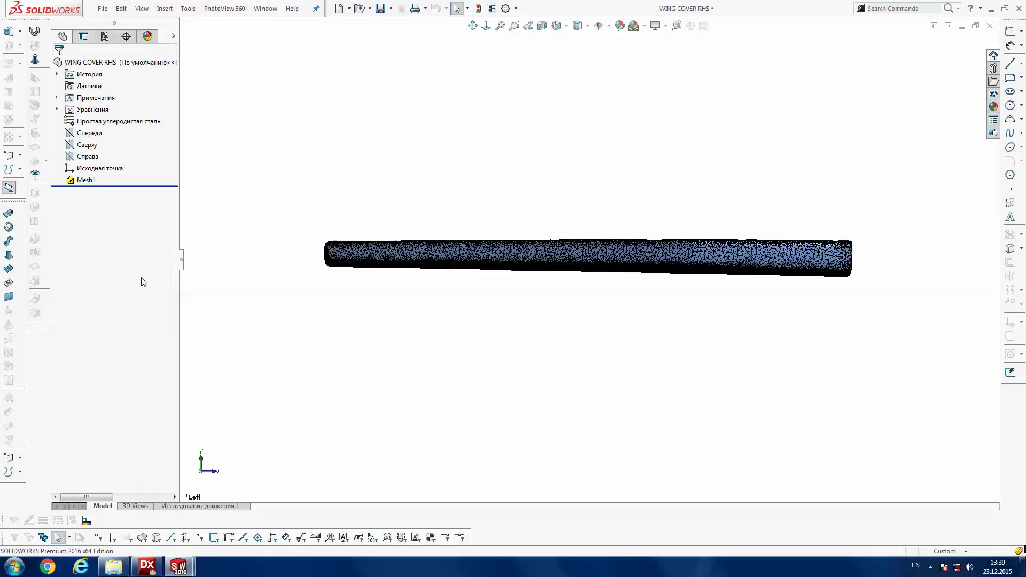
key("ctrl+Tab")
- Inspect the wing underside panel, then edit WING COVER RHS from the FeatureManager tree
mouse_move(311, 232)
middle_mouse_down()
mouse_move(289, 122)
mouse_move(506, 100)
mouse_move(546, 126)
mouse_move(594, 102)
mouse_move(626, 212)
mouse_move(620, 162)
middle_mouse_up()
scroll(614, 210, "down", 3)
mouse_move(615, 210)
middle_mouse_down()
mouse_move(620, 180)
mouse_move(613, 243)
mouse_move(451, 337)
mouse_move(459, 393)
mouse_move(484, 374)
mouse_move(502, 440)
middle_mouse_up()
scroll(620, 180, "up", 3)
scroll(472, 412, "down", 3)
scroll(484, 374, "down", 5)
scroll(502, 440, "up", 5)
scroll(506, 360, "up", 2)
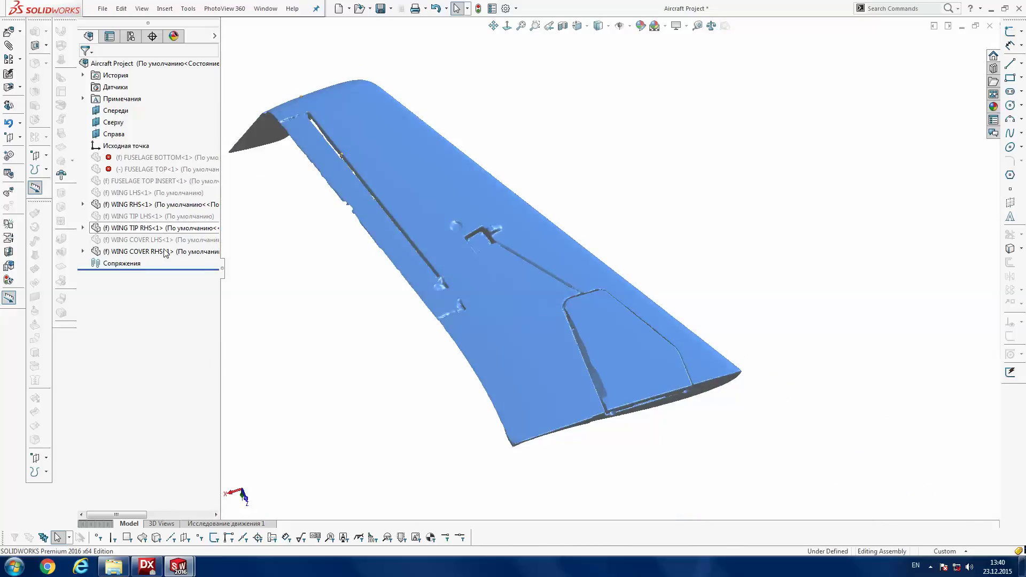
right_click(152, 253)
left_click(159, 230)
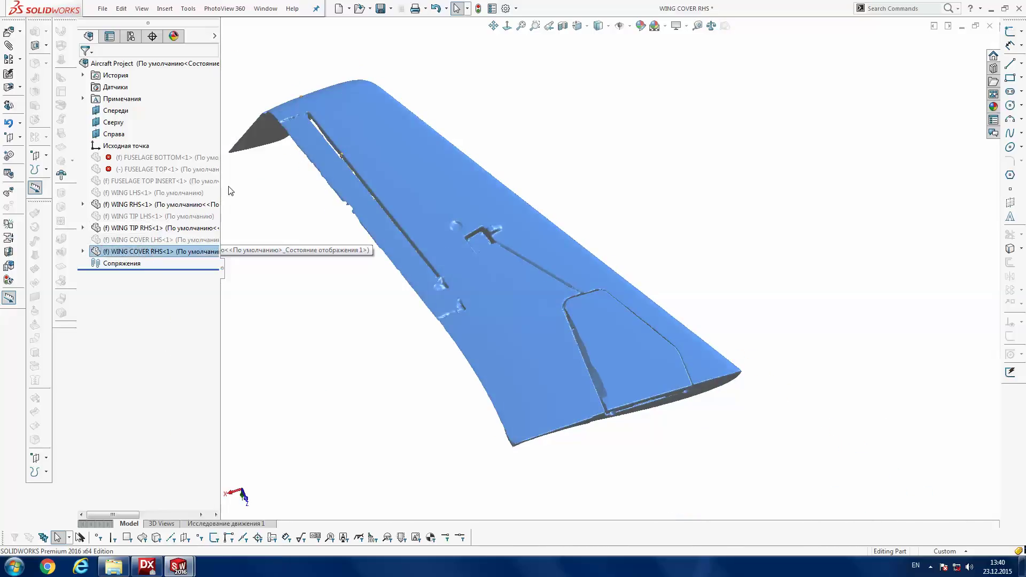
left_click(392, 9)
- Save WING COVER RHS as a ScanTo3D STL, overwriting the existing file
left_click(401, 35)
left_click(442, 246)
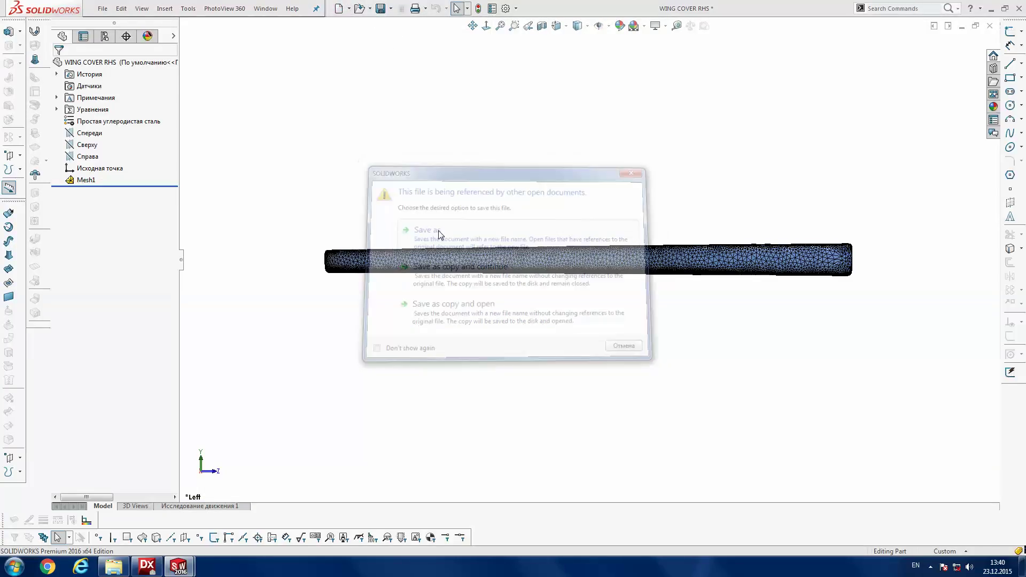
left_click(436, 341)
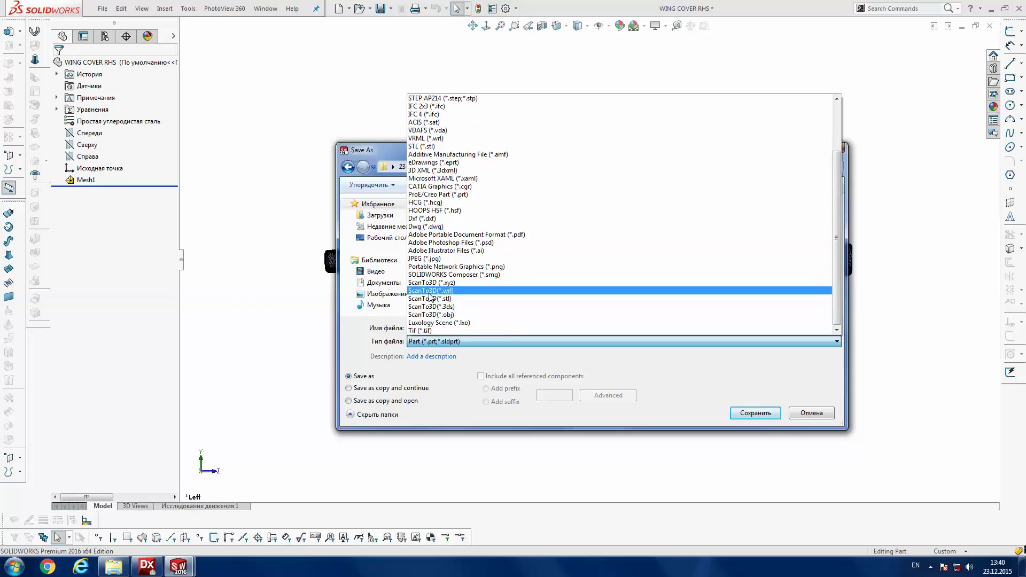
left_click(433, 314)
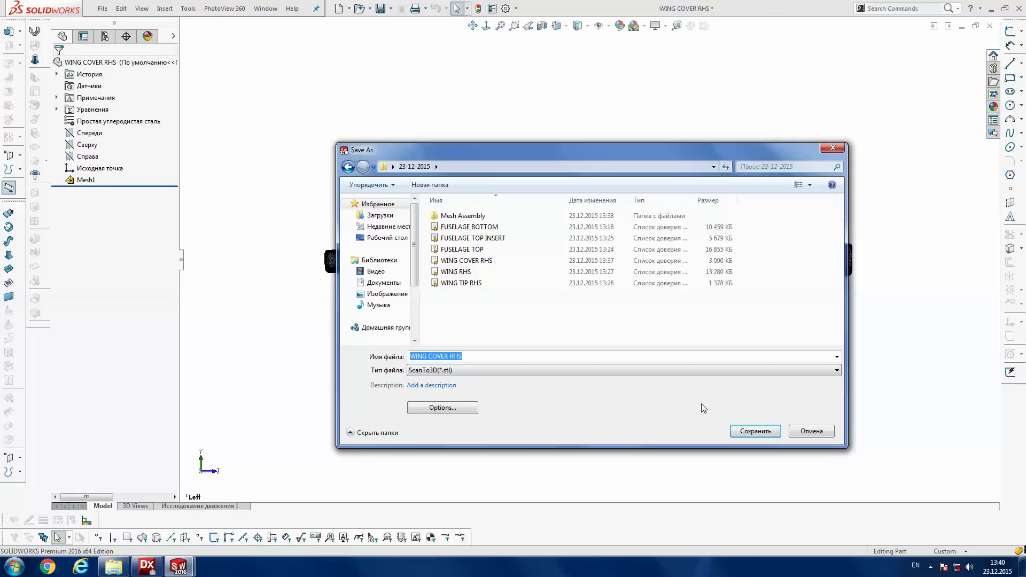
left_click(753, 432)
left_click(532, 284)
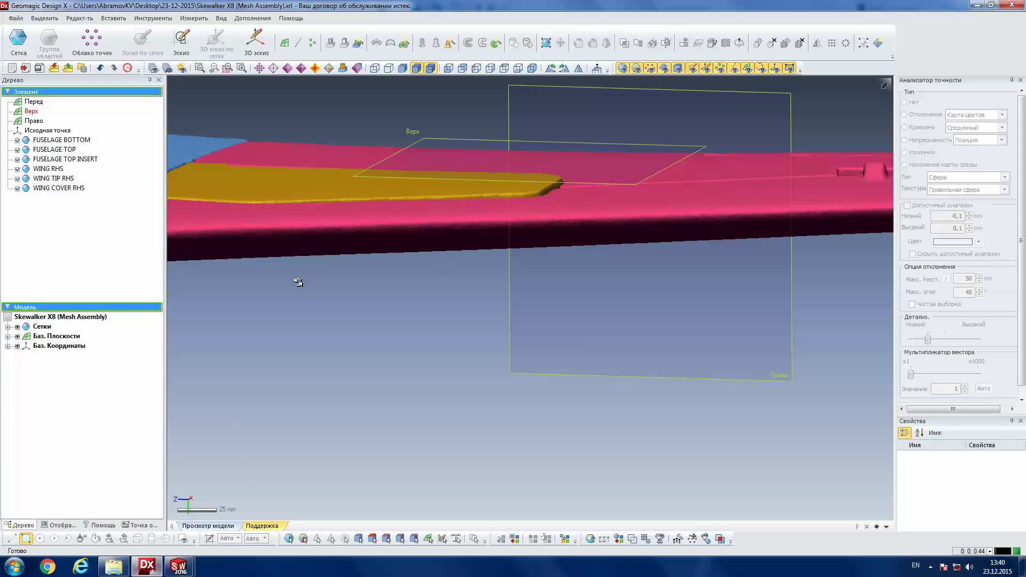
- Delete the old WING COVER RHS mesh from the Design X tree and start a new import
left_click(52, 189)
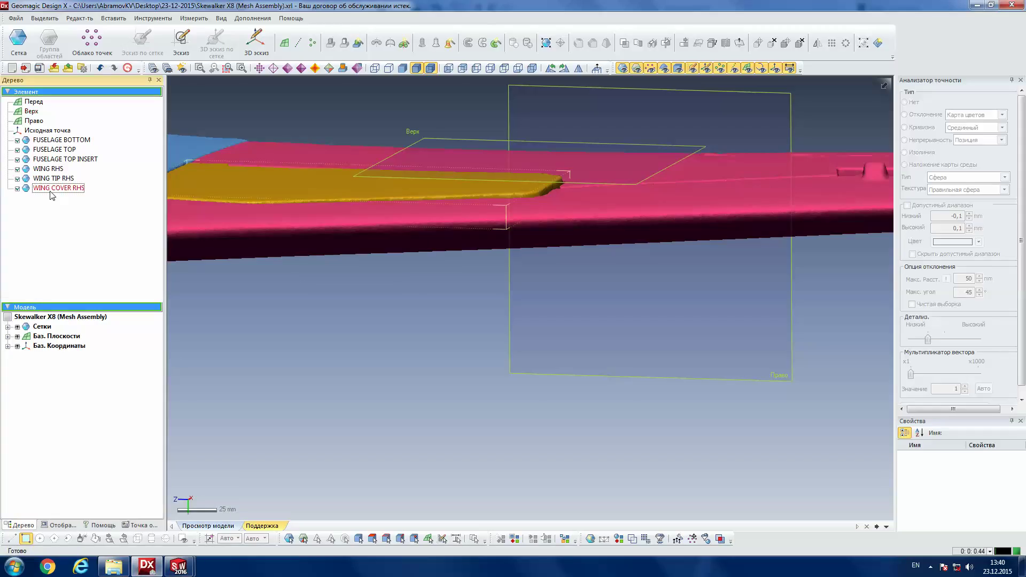
key("Delete")
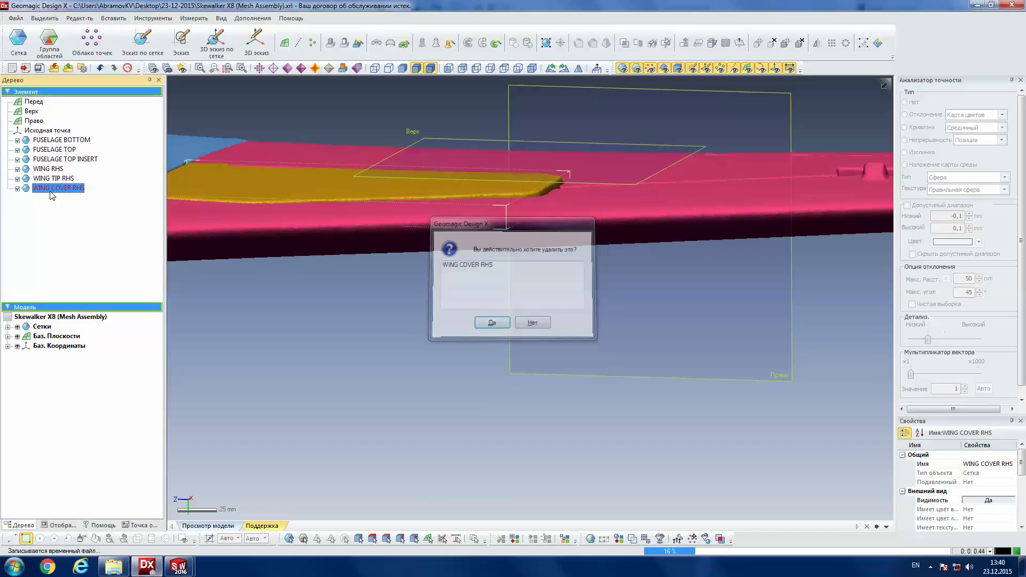
key("Return")
left_click(53, 68)
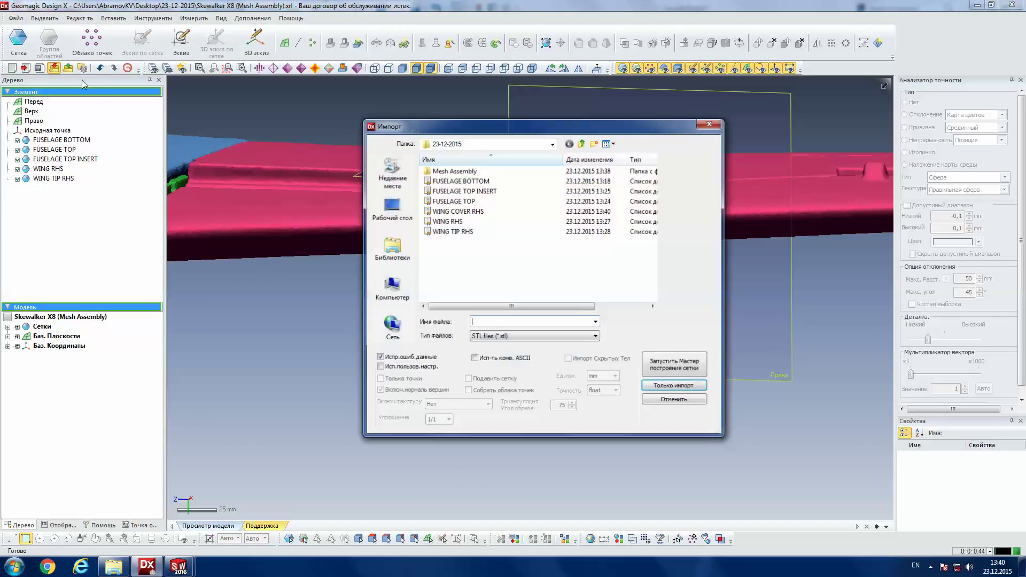
- Import the updated WING COVER RHS mesh, then zoom and orbit to inspect it on the wing
double_click(464, 211)
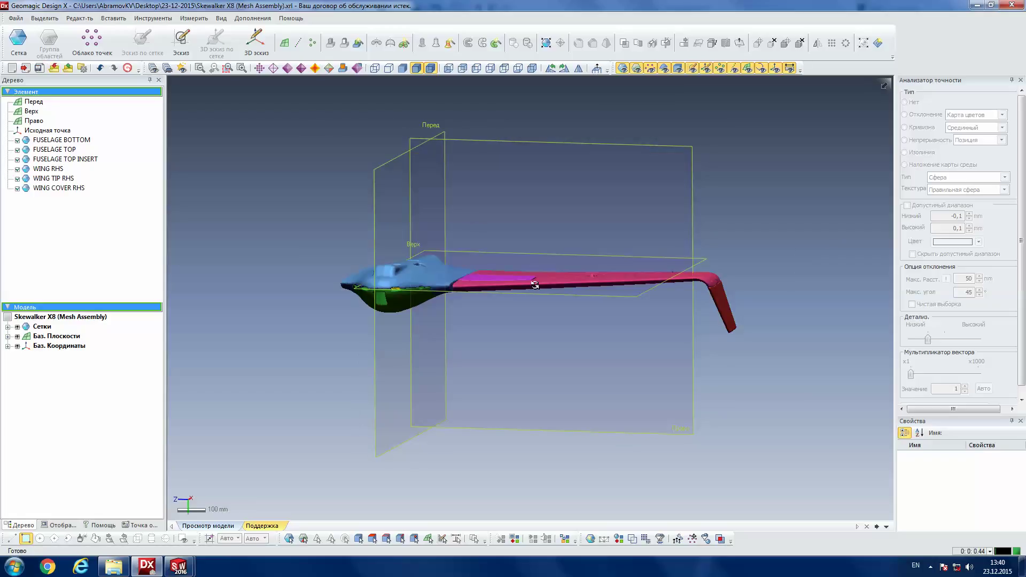
scroll(534, 283, "down", 2)
scroll(517, 283, "up", 2)
scroll(516, 283, "up", 3)
scroll(534, 199, "up", 2)
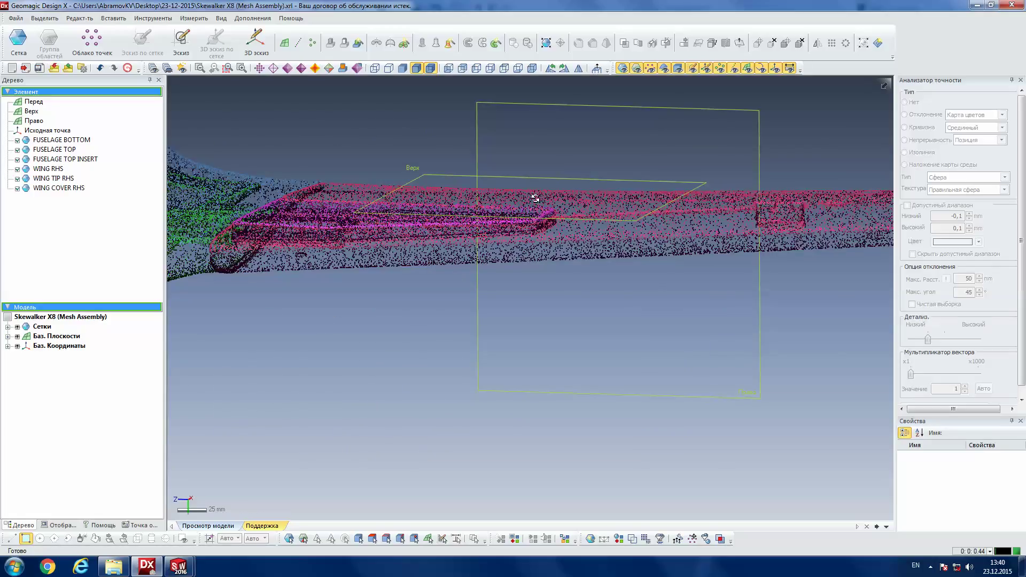
mouse_move(536, 197)
right_mouse_down()
mouse_move(544, 193)
mouse_move(542, 277)
right_mouse_up()
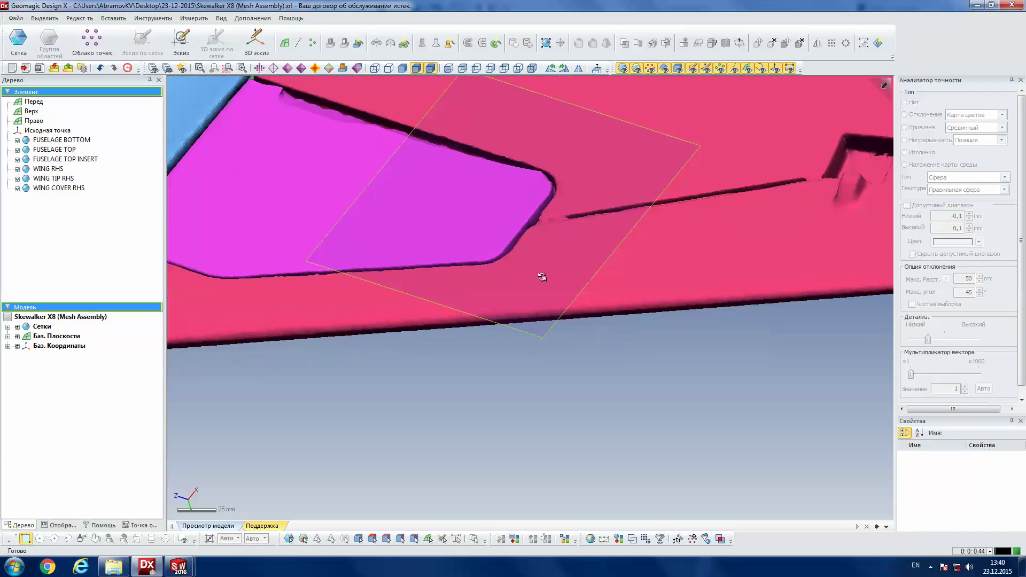
mouse_move(582, 239)
right_mouse_down()
mouse_move(554, 244)
mouse_move(555, 283)
mouse_move(545, 253)
mouse_move(373, 187)
mouse_move(343, 287)
mouse_move(487, 290)
mouse_move(577, 213)
mouse_move(650, 215)
mouse_move(672, 258)
mouse_move(664, 280)
mouse_move(527, 136)
right_mouse_up()
scroll(554, 245, "down", 2)
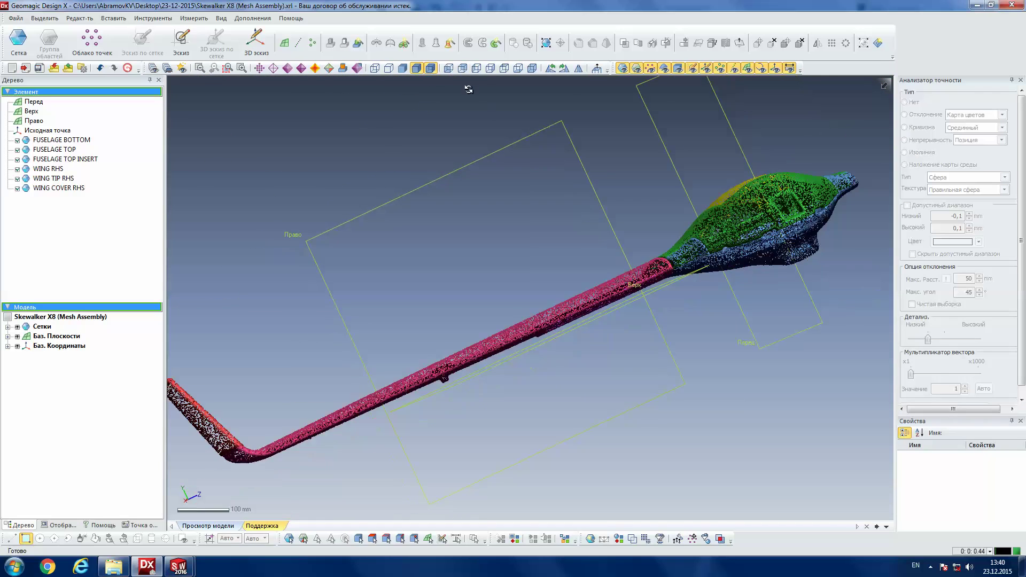
left_click(490, 69)
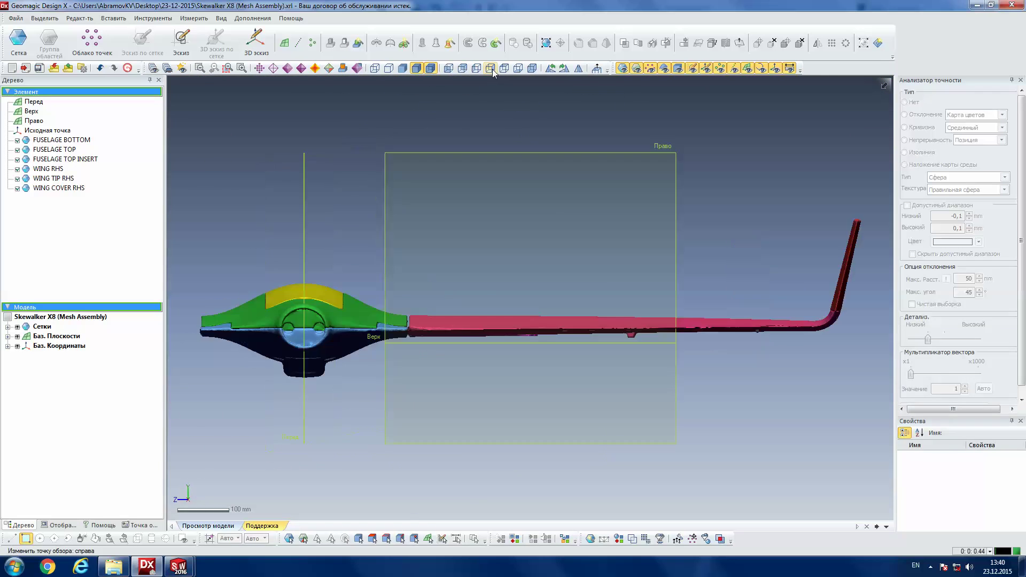
left_click(450, 70)
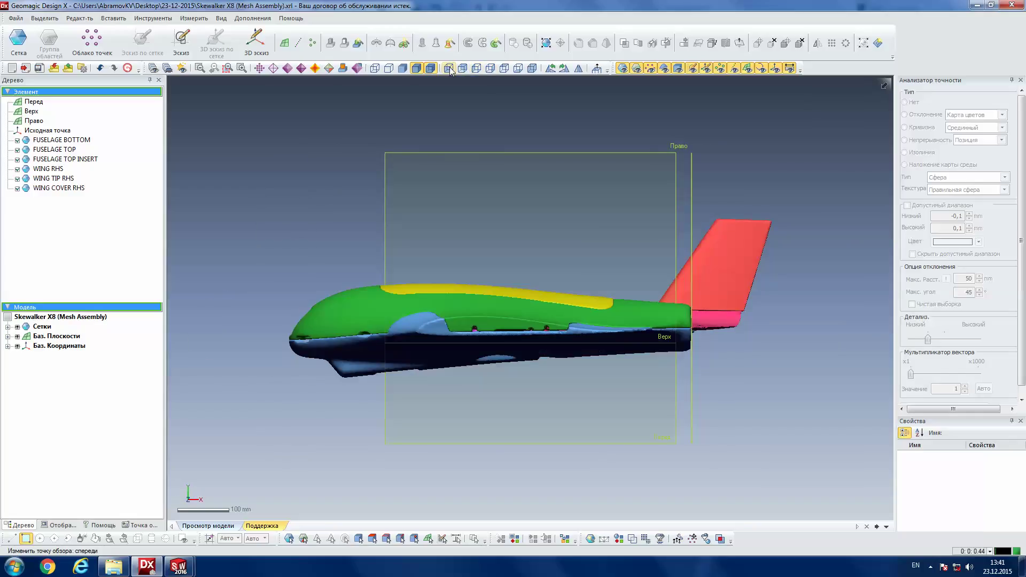
left_click(462, 68)
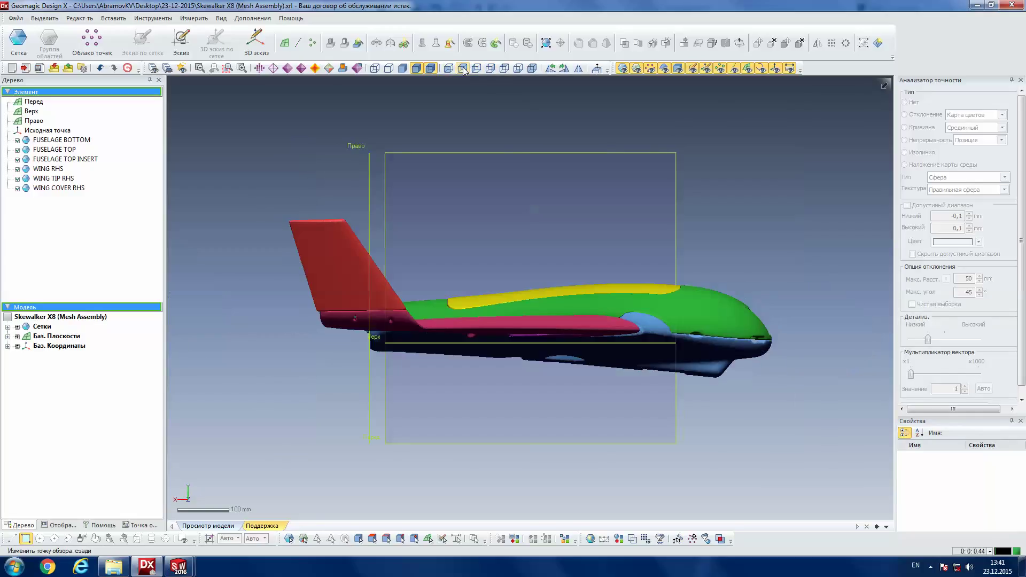
mouse_move(641, 258)
right_mouse_down("shift")
mouse_move(640, 316)
mouse_move(706, 353)
right_mouse_up("shift")
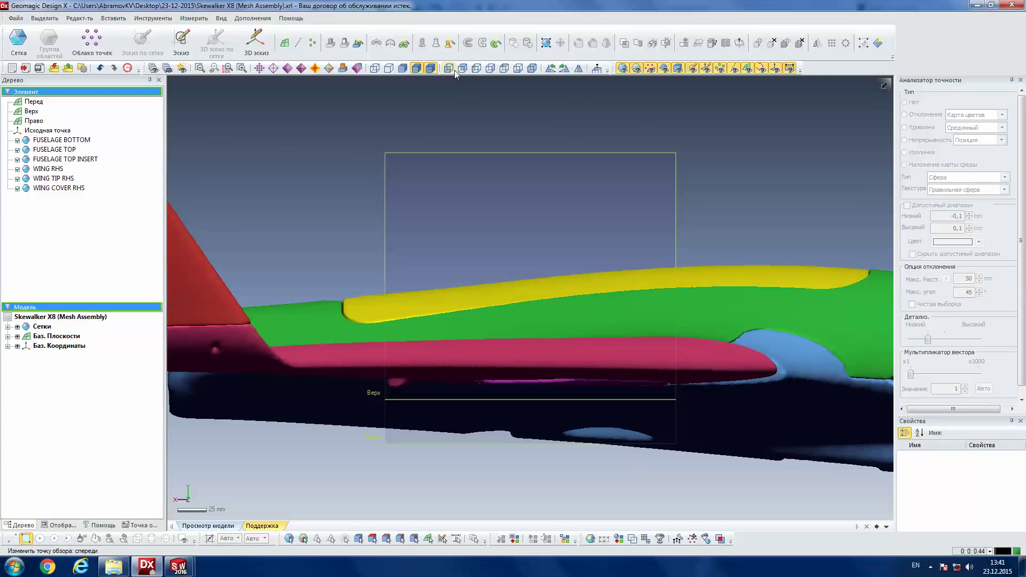
left_click(475, 69)
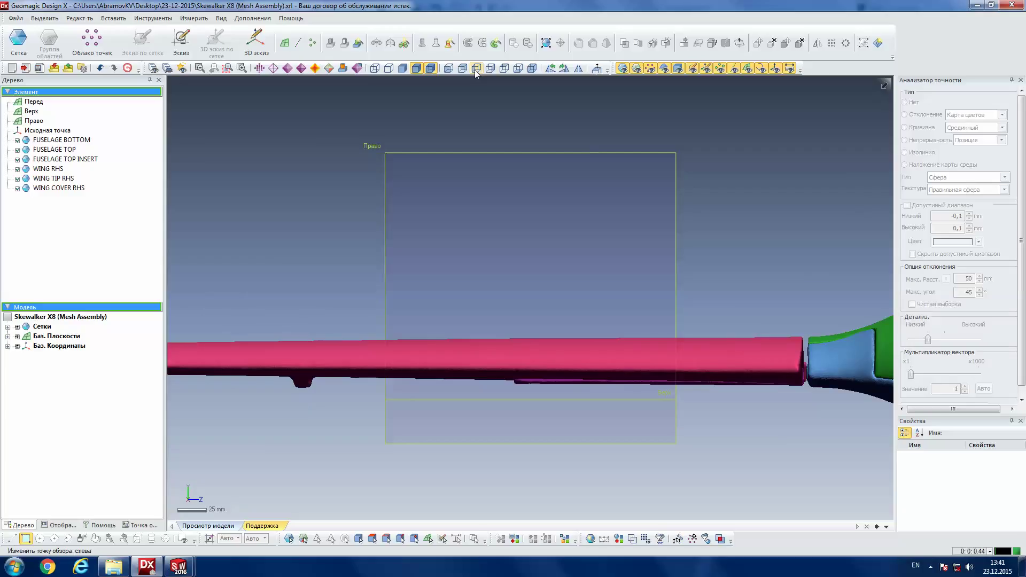
right_click_drag(660, 224, 632, 119)
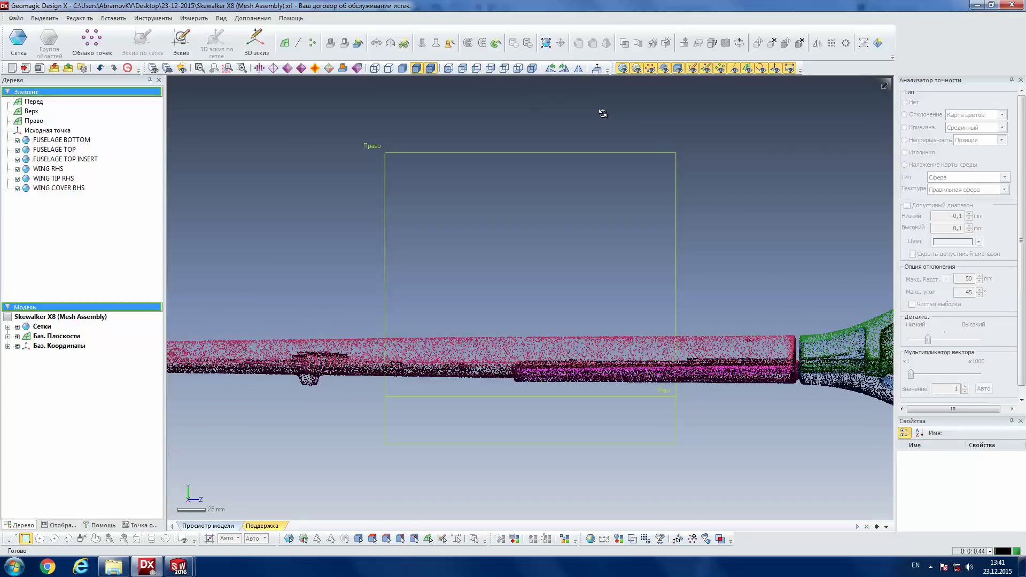
left_click(505, 73)
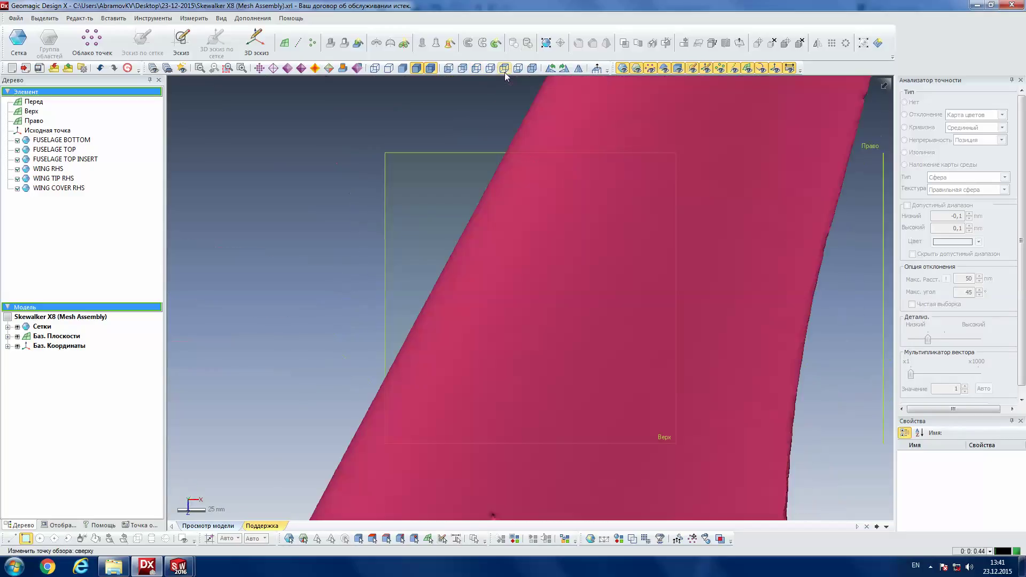
right_click_drag(589, 326, 594, 353)
key("ctrl+f")
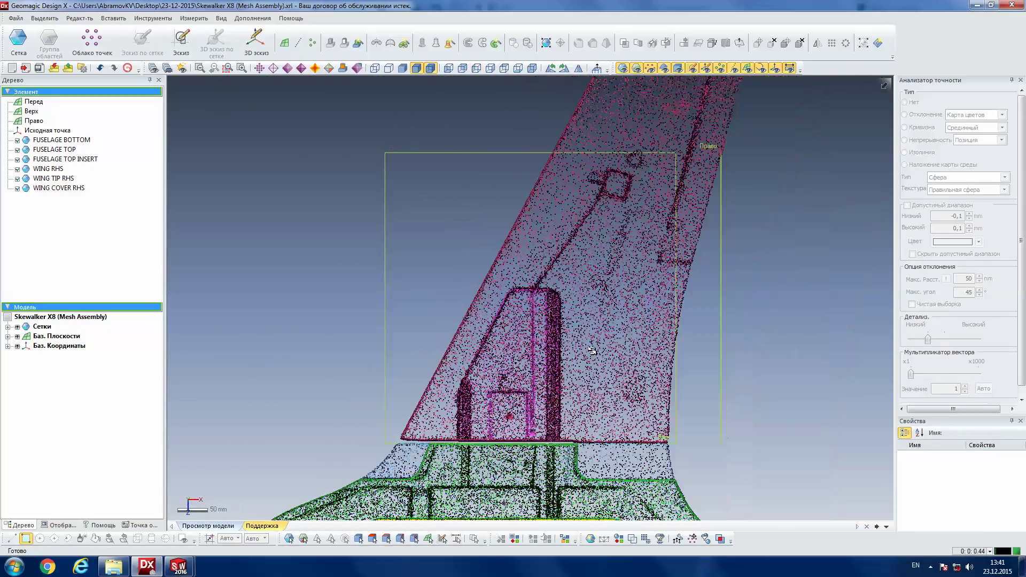
right_click_drag(513, 313, 477, 290)
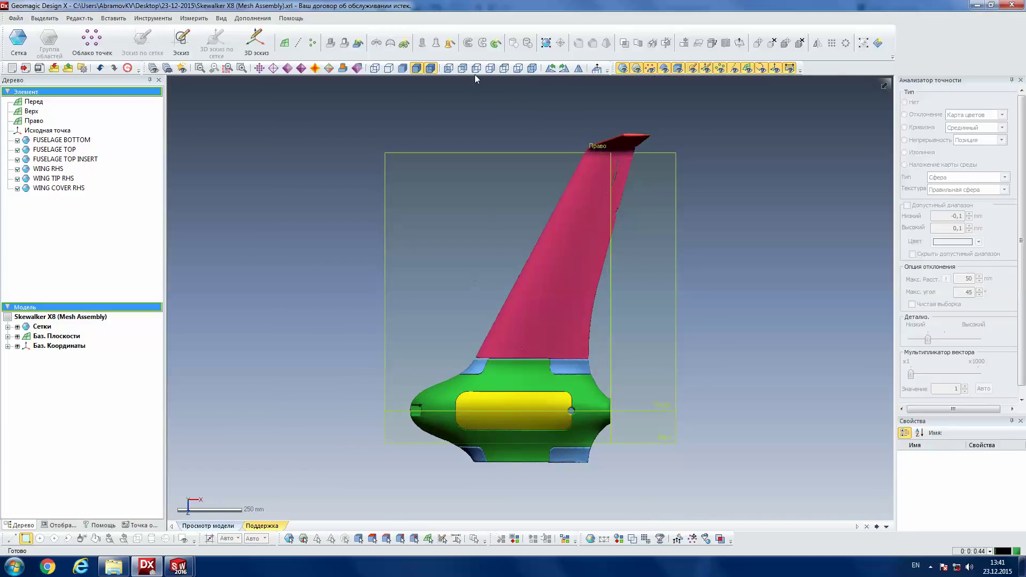
left_click(503, 72)
left_click(517, 72)
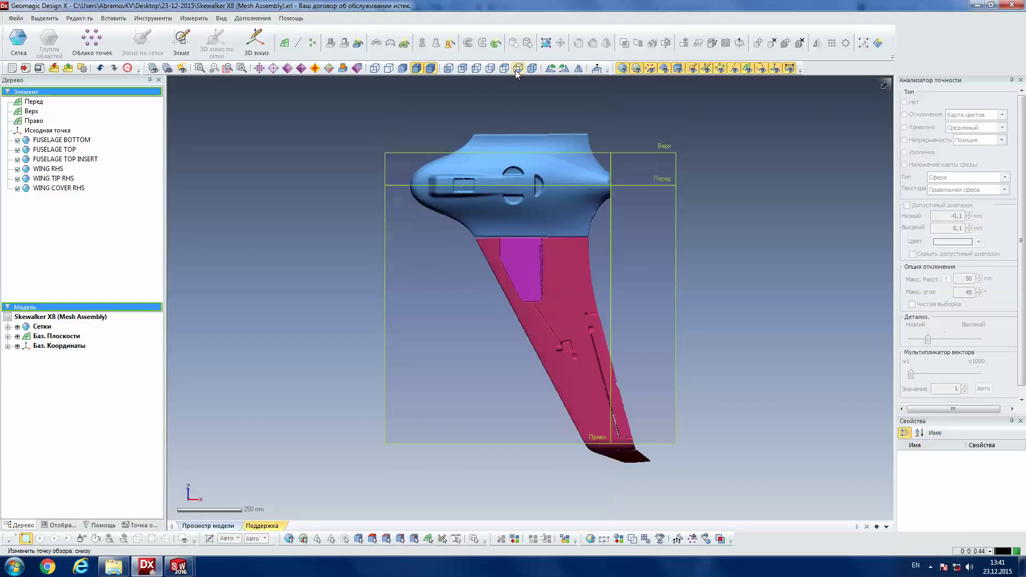
scroll(532, 253, "up", 5)
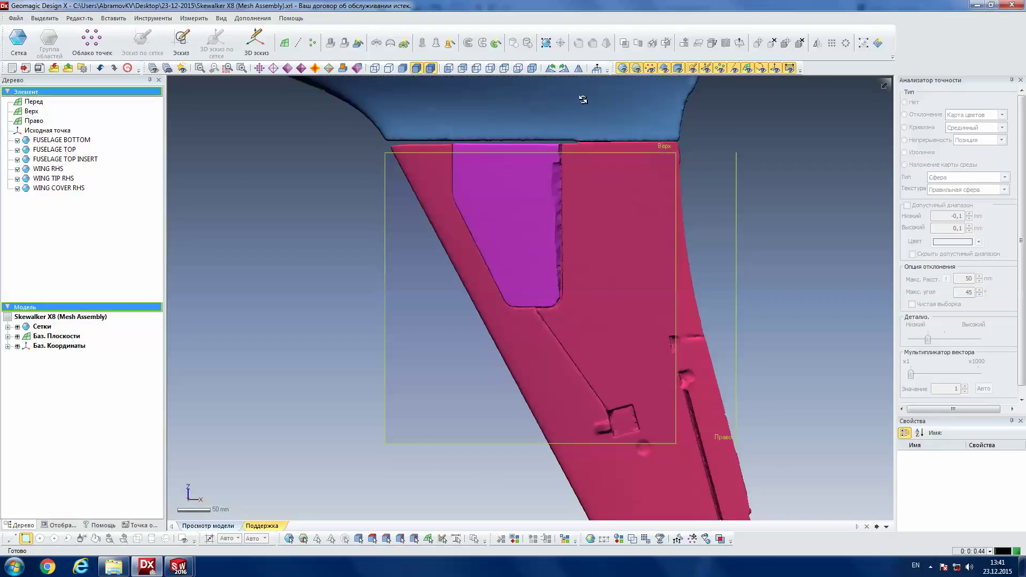
left_click(473, 71)
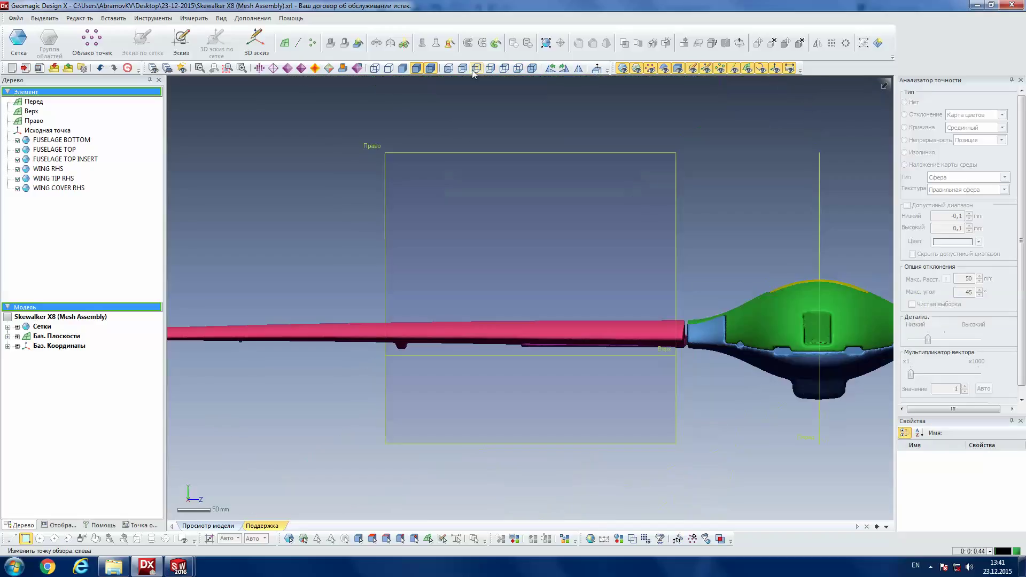
scroll(574, 345, "down", 2)
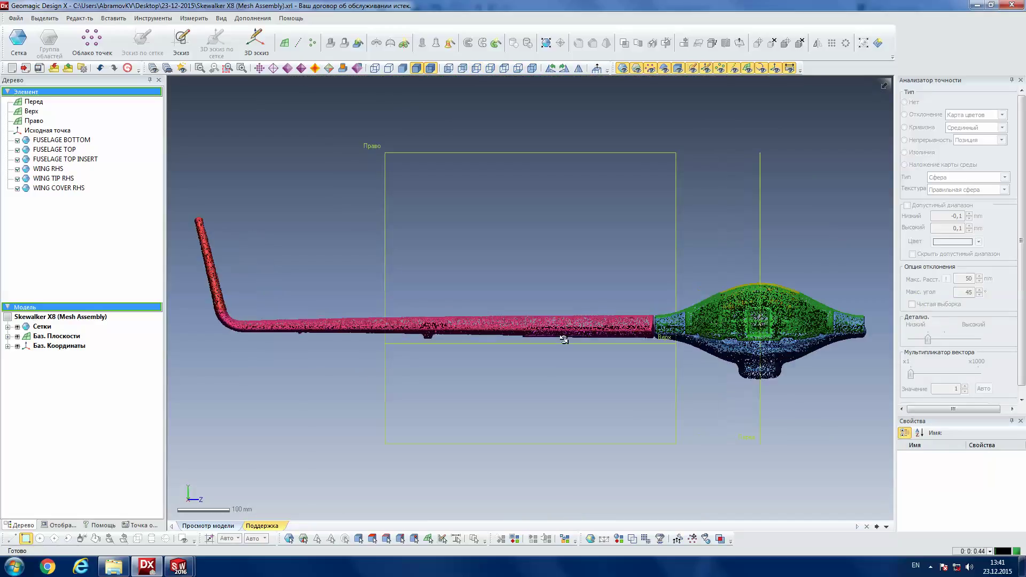
scroll(556, 341, "up", 5)
scroll(531, 388, "up", 2)
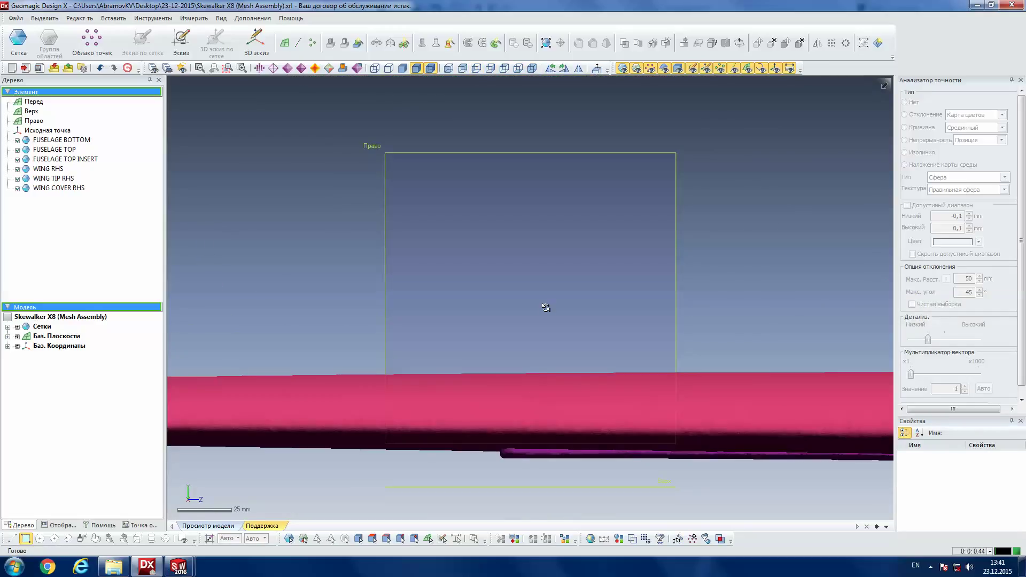
right_click_drag(548, 299, 504, 262)
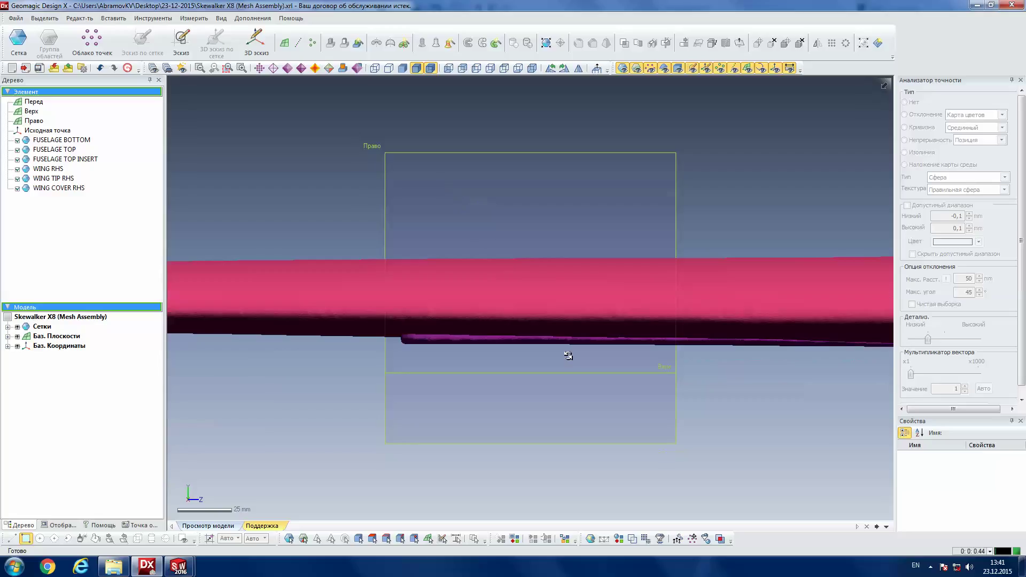
right_click_drag(574, 373, 505, 331)
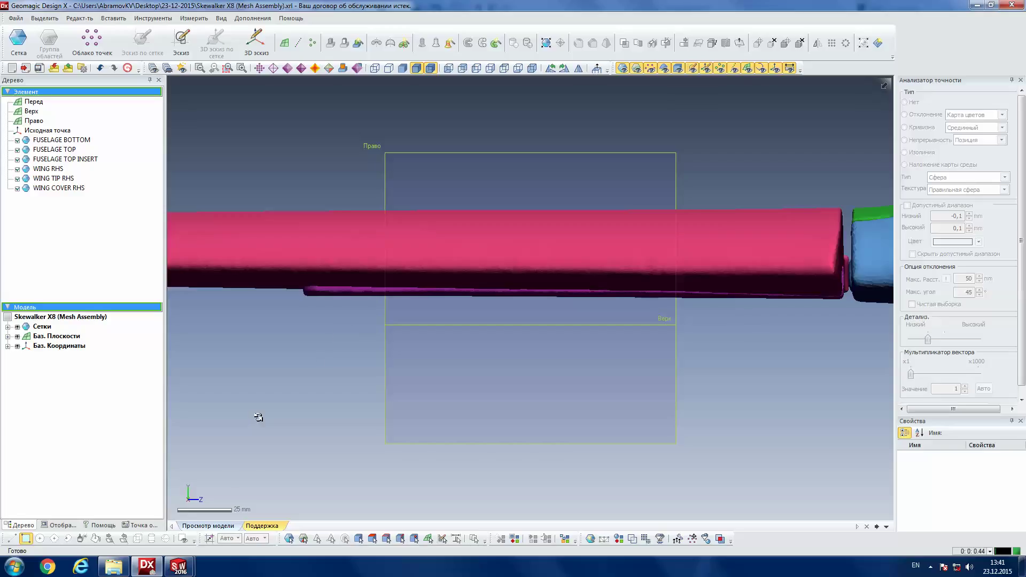
mouse_move(178, 566)
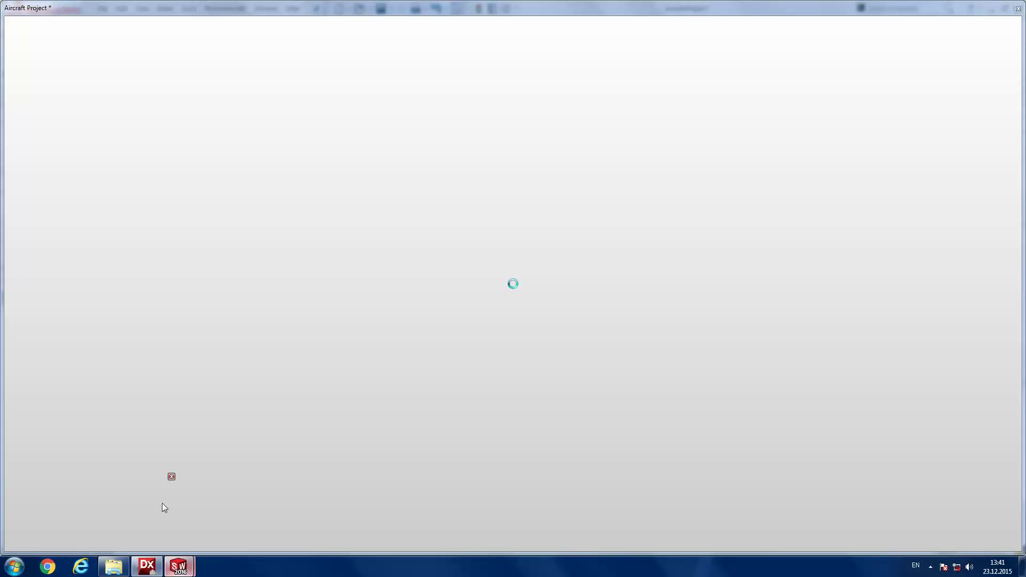
left_click(162, 502)
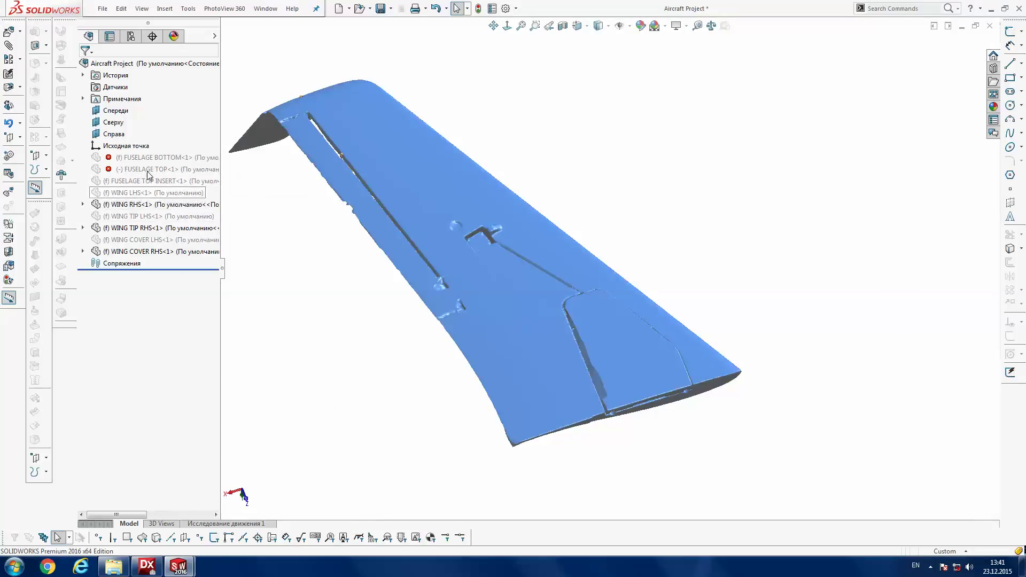
- View the assembly normal to the right plane and open the WING COVER RHS part separately
left_click(113, 134)
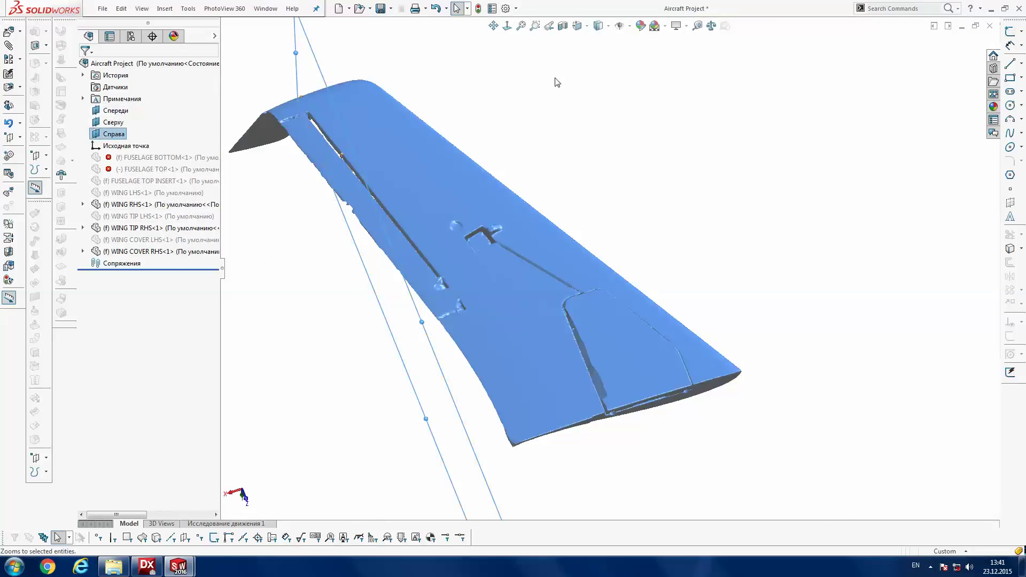
left_click(506, 26)
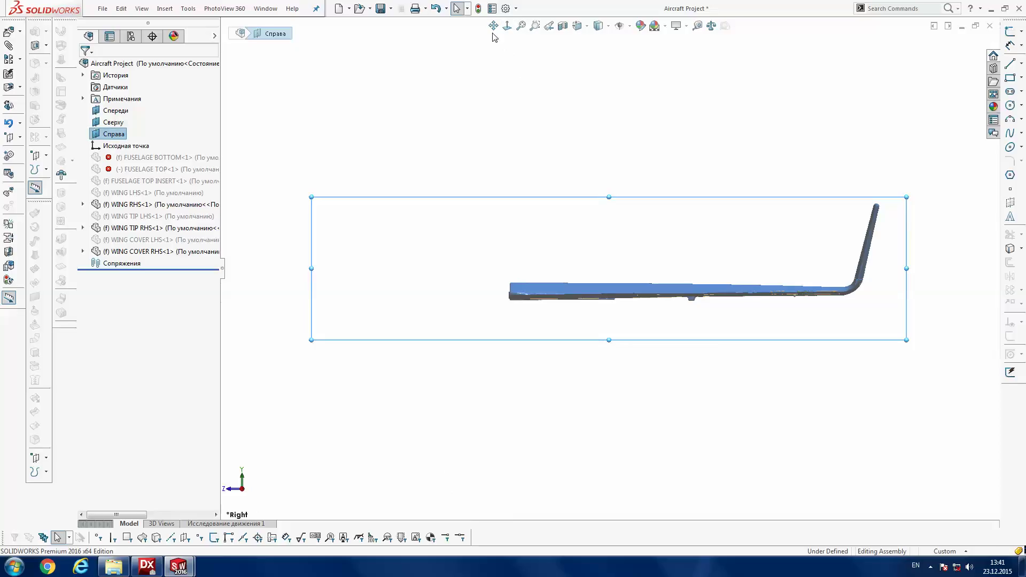
left_click(506, 26)
scroll(623, 287, "down", 4)
scroll(629, 319, "down", 4)
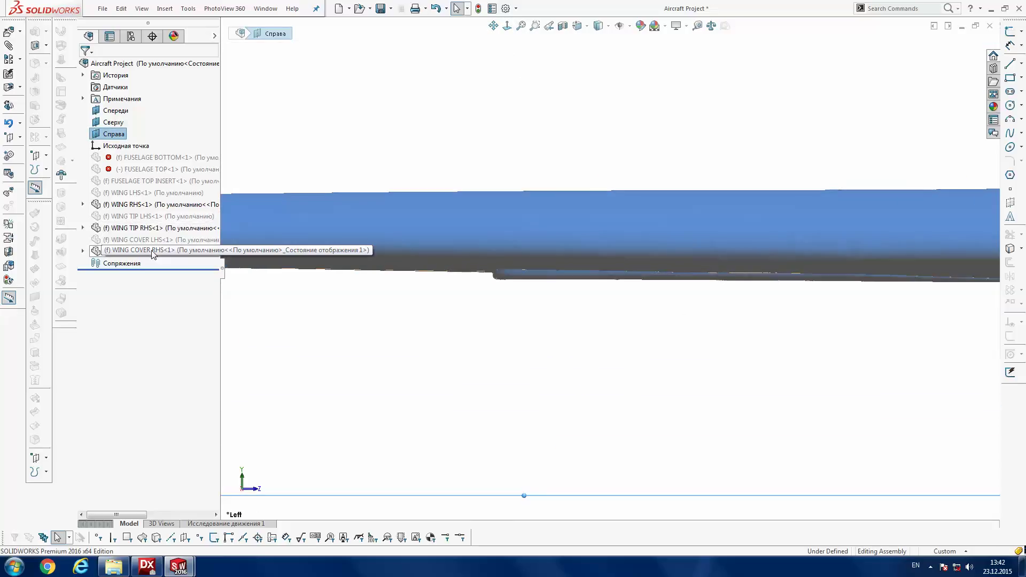
left_click(128, 256)
right_click(128, 256)
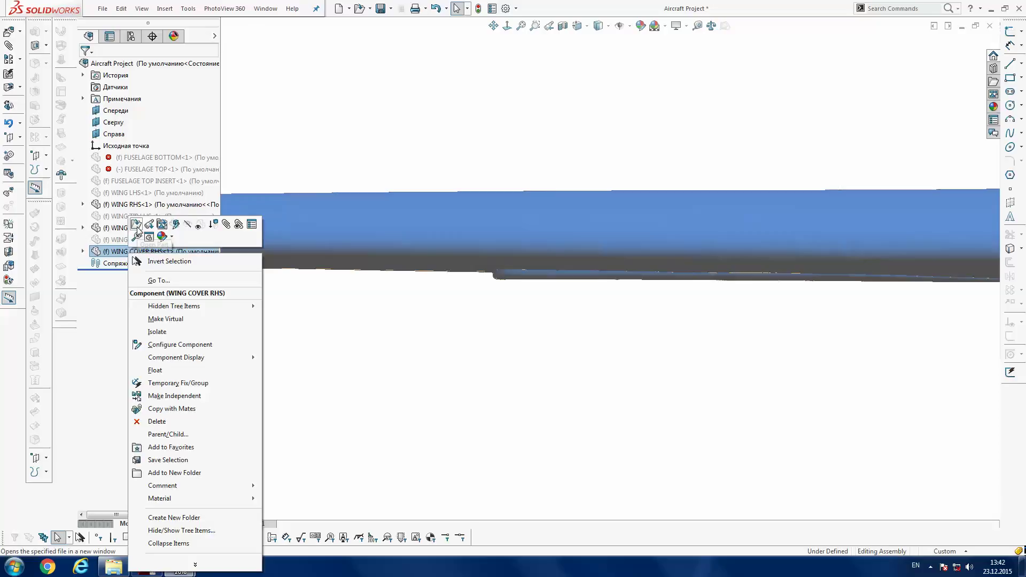
left_click(138, 229)
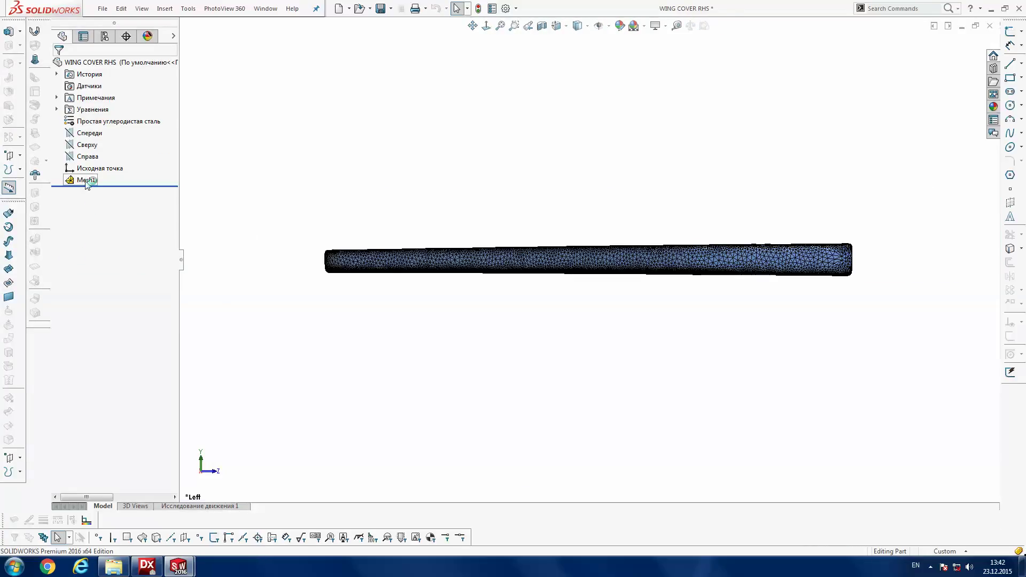
- Rotate the wing cover's Mesh1 by 1 degree about the X axis via Mesh Edit
right_click(85, 180)
left_click(122, 361)
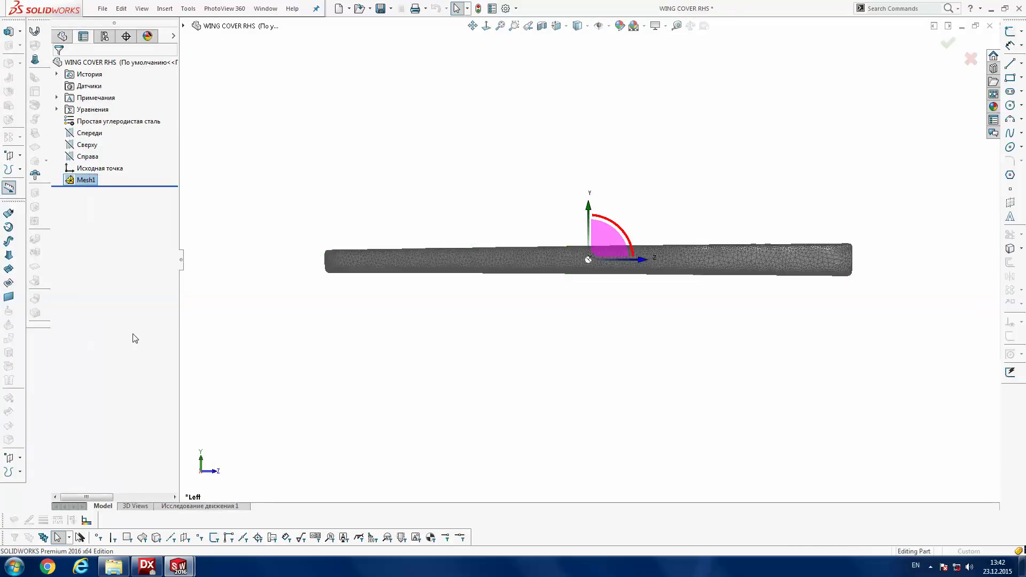
left_click(67, 328)
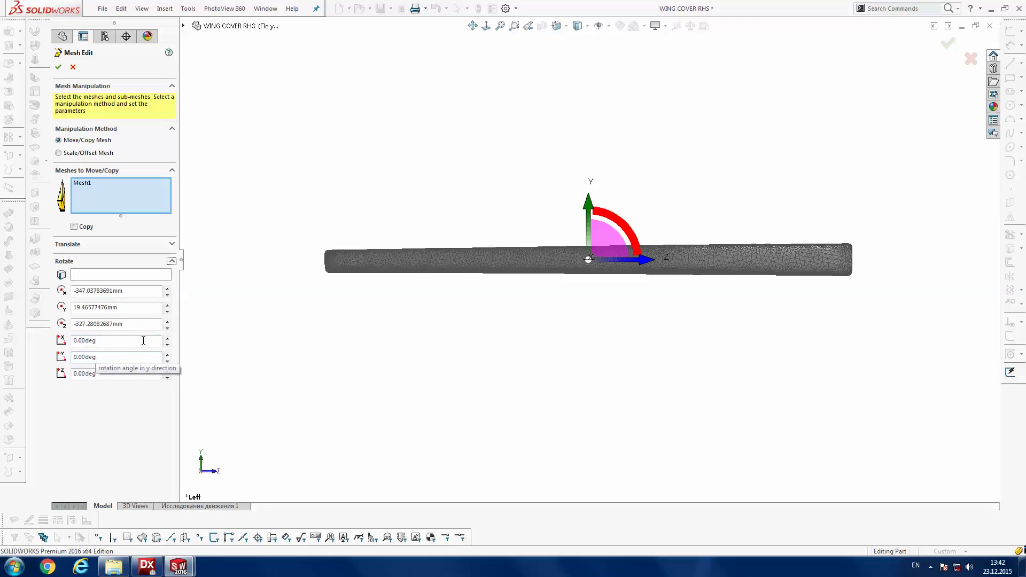
left_click(167, 337)
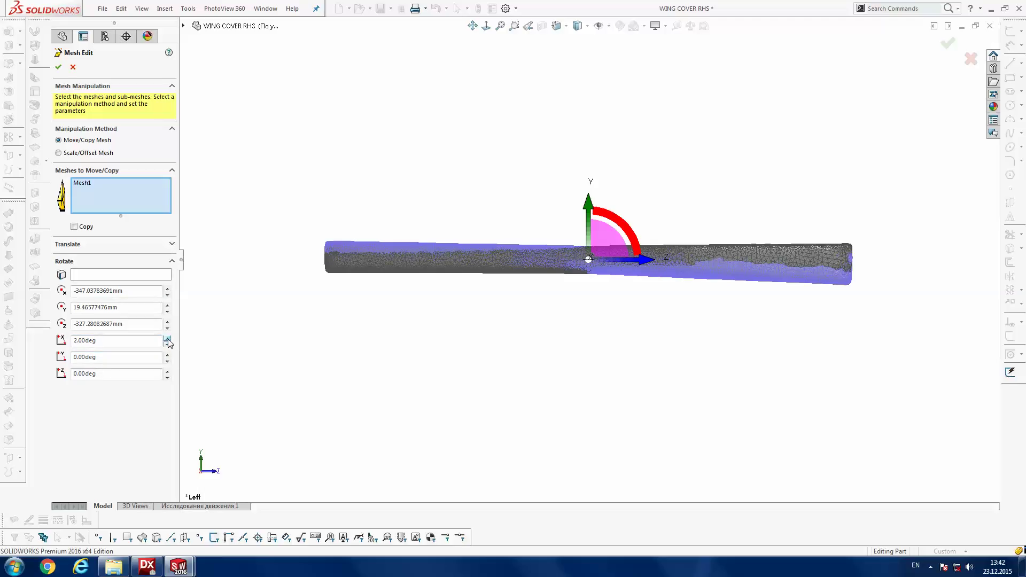
left_click(167, 346)
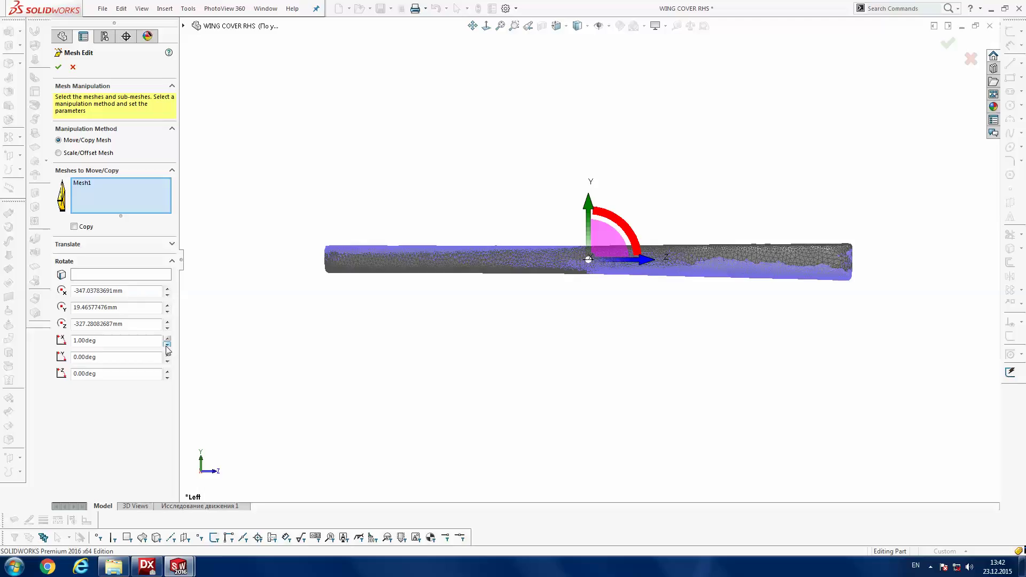
key("Return")
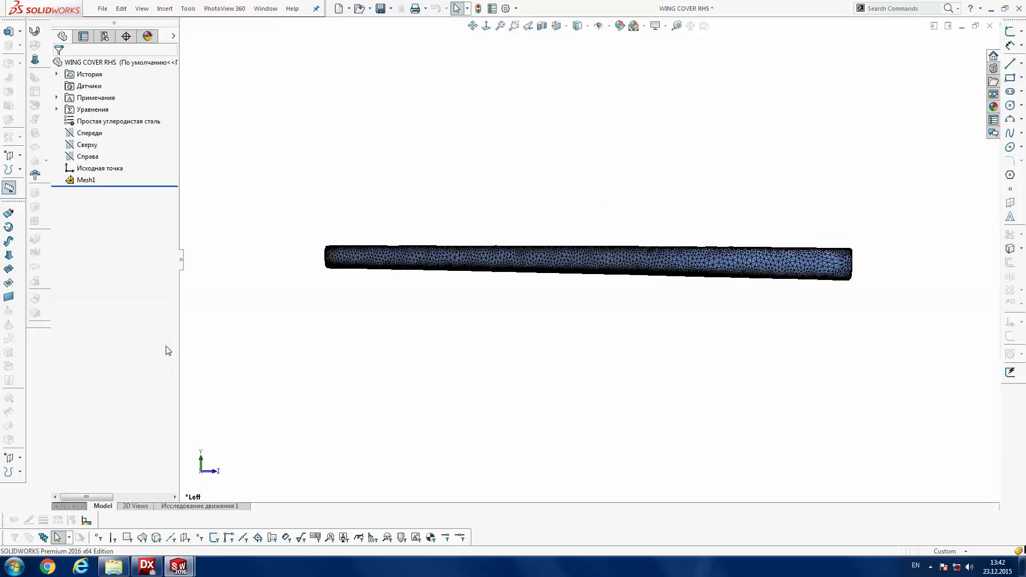
key("ctrl+Tab")
- Check the fit in the assembly, then offset the wing cover Mesh1 upward along Y
mouse_move(689, 346)
middle_mouse_down()
mouse_move(734, 345)
mouse_move(737, 319)
mouse_move(685, 306)
middle_mouse_up()
scroll(686, 307, "down", 2)
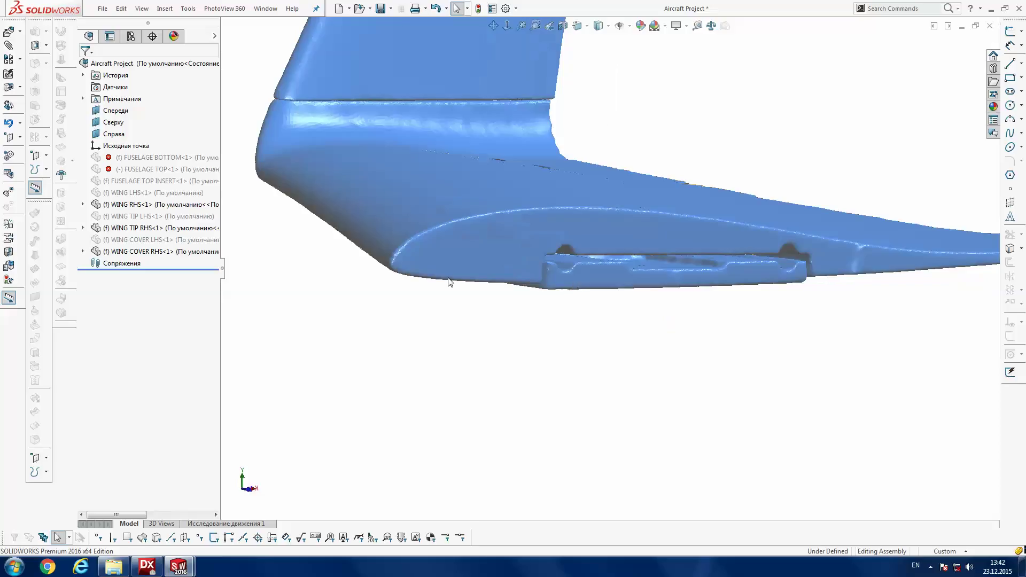
key("ctrl+Tab")
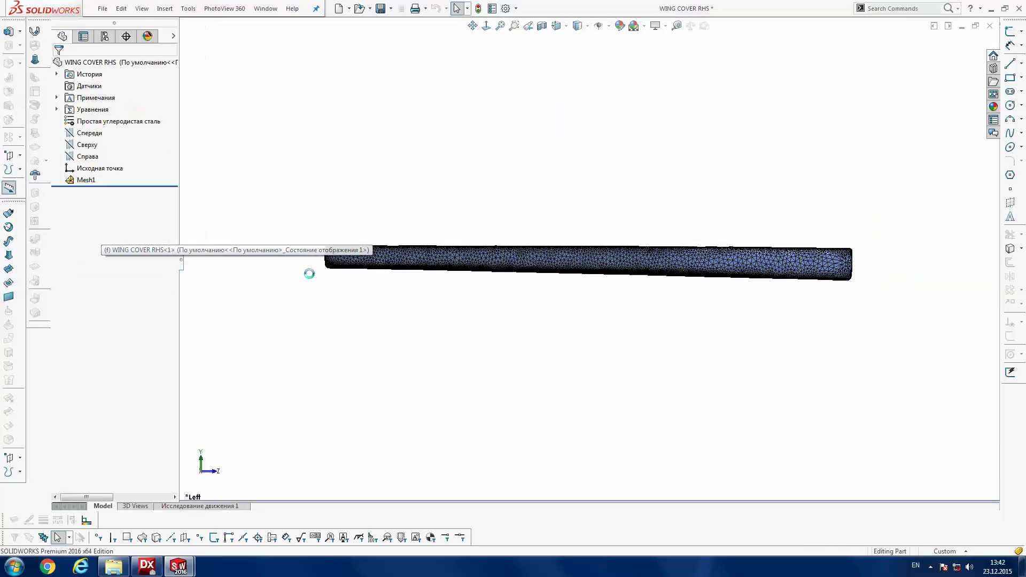
left_click(83, 180)
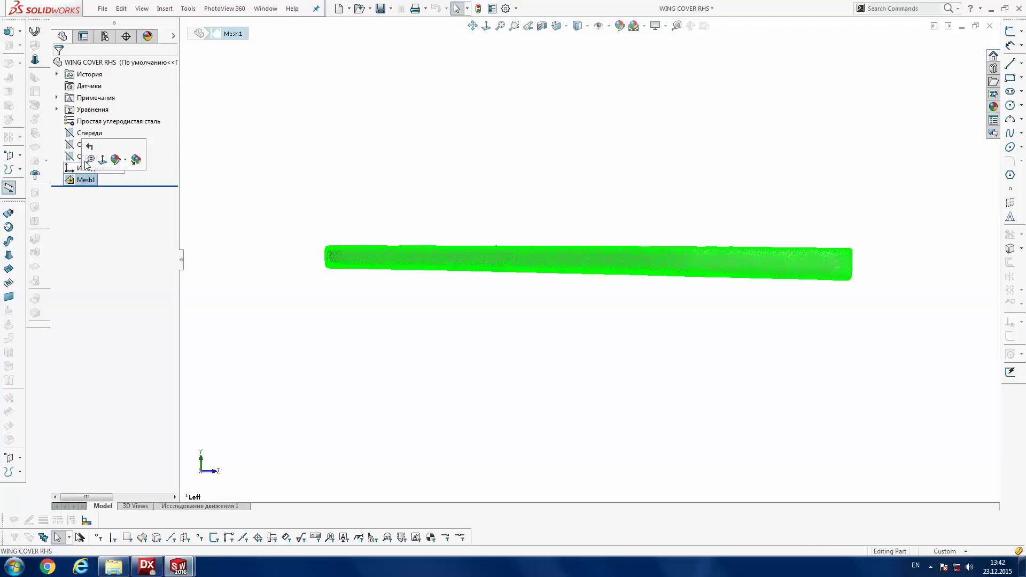
right_click(83, 180)
left_click(112, 359)
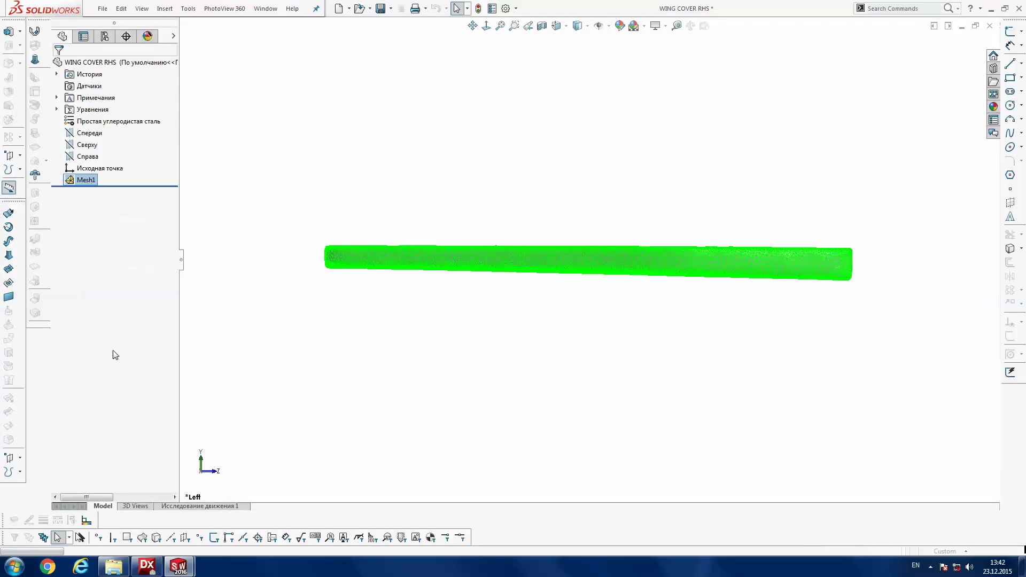
left_click(98, 288)
key("Return")
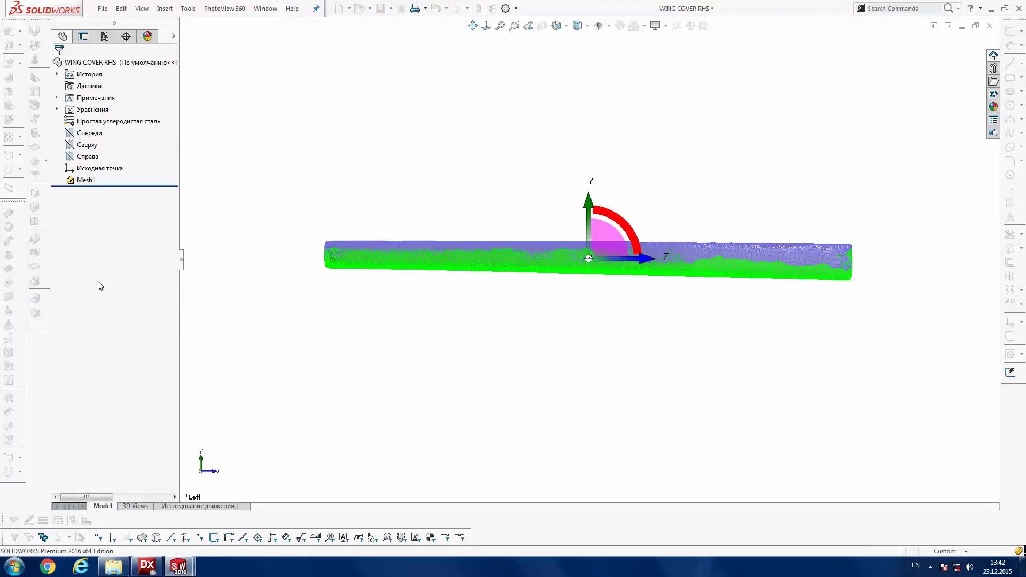
- Recheck the fit in the assembly and reopen and finish Mesh1's edit
key("ctrl+Tab")
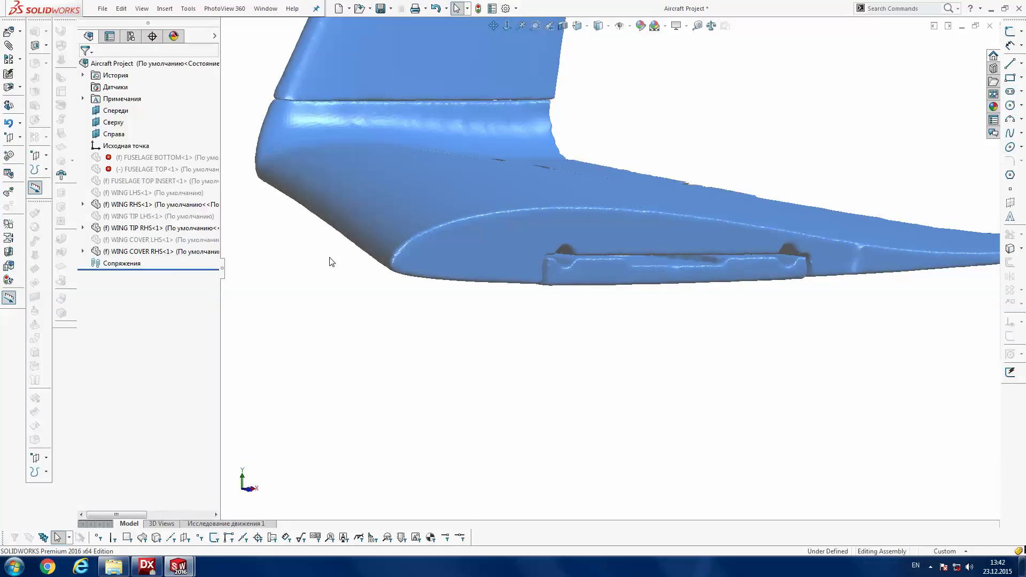
key("ctrl+Tab")
right_click(84, 180)
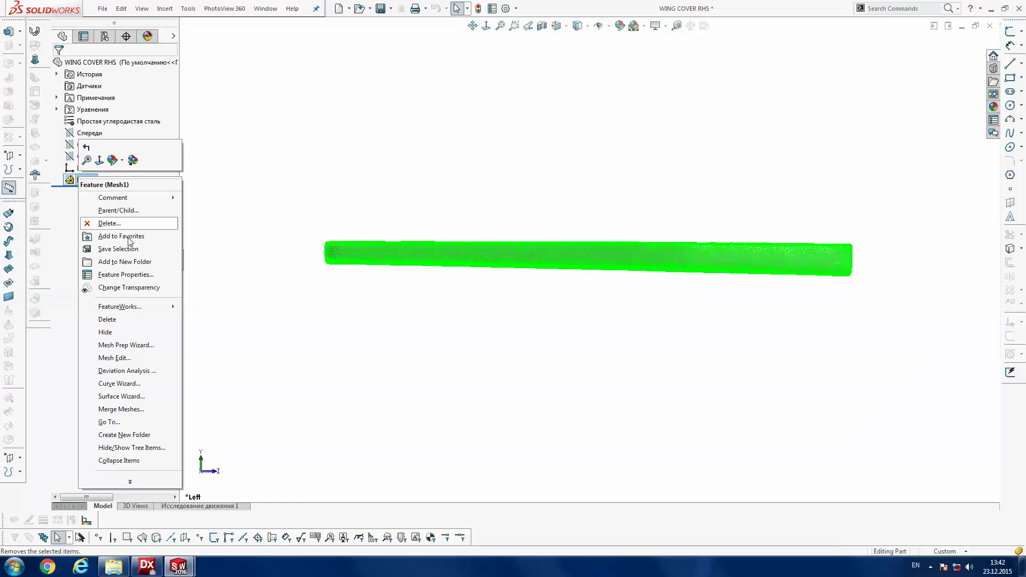
left_click(127, 358)
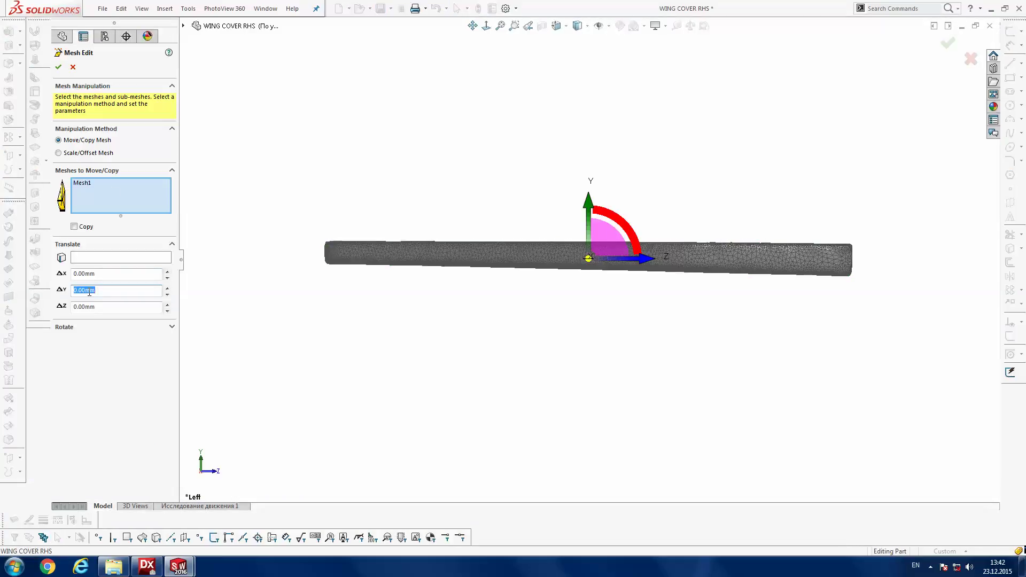
key("Return")
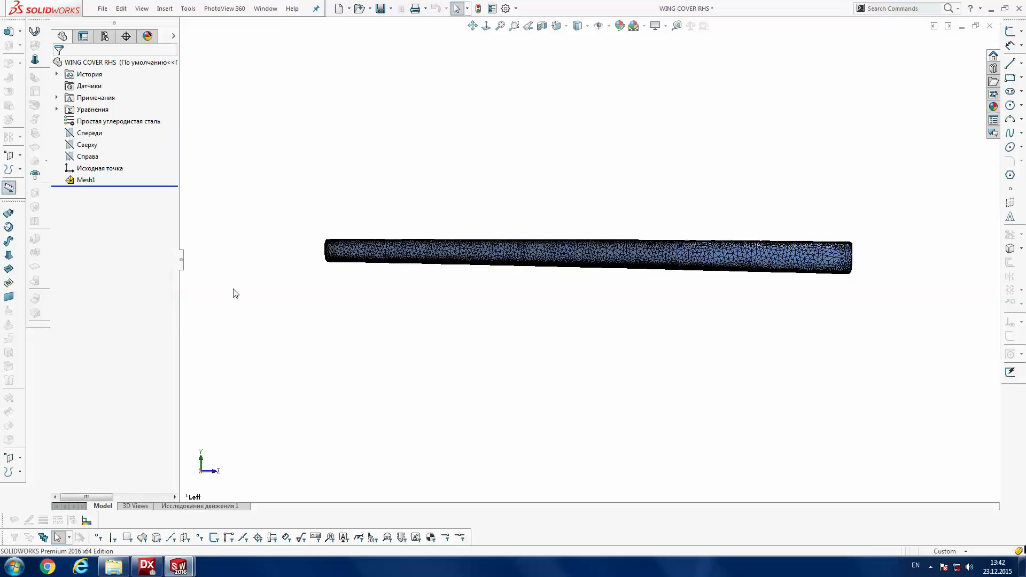
- Inspect the wing cover groove in the assembly from oblique and side-on views
key("ctrl+Tab")
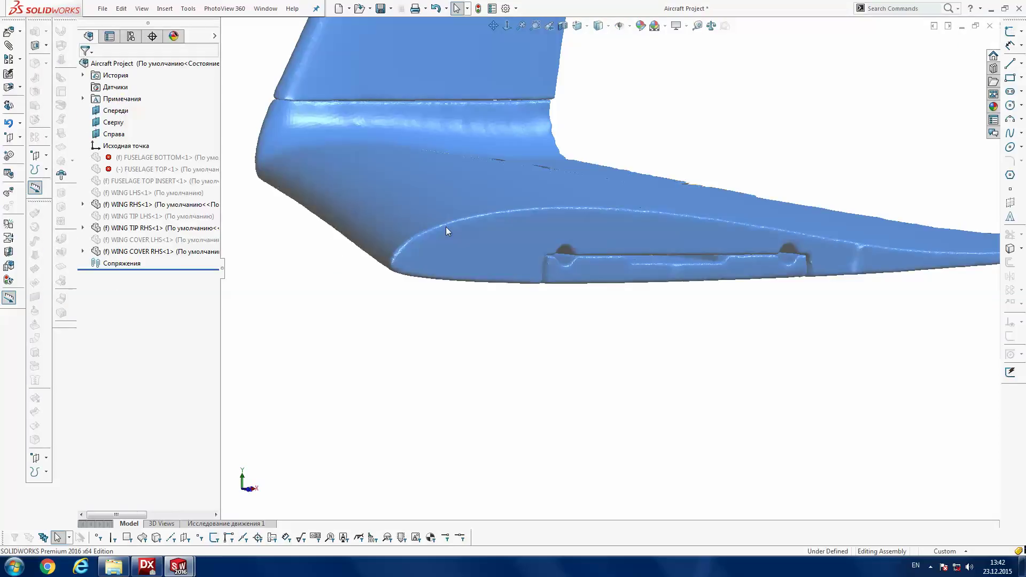
middle_click_drag(421, 218, 412, 235)
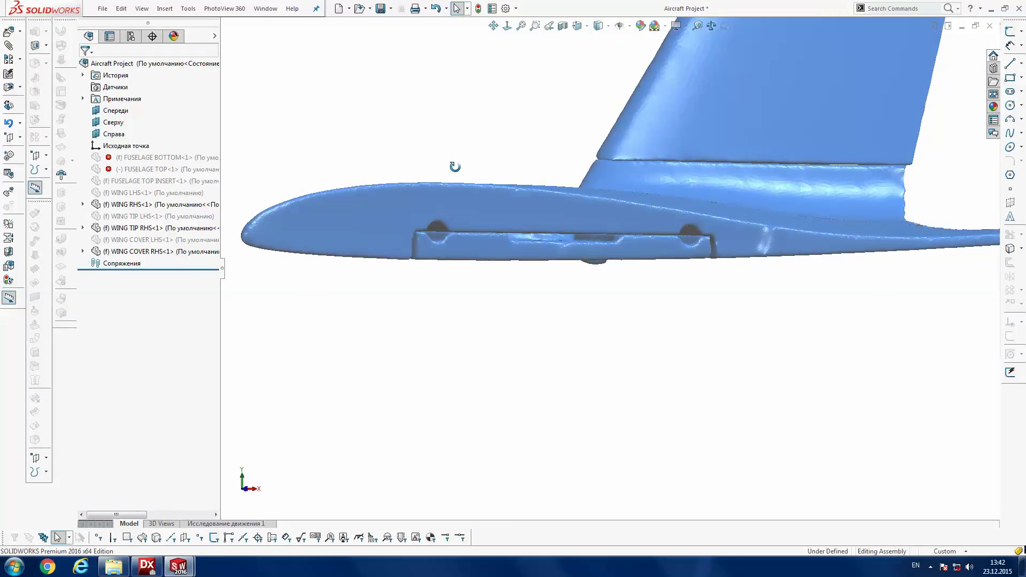
scroll(505, 203, "down", 5)
scroll(504, 203, "up", 3)
mouse_move(556, 130)
middle_mouse_down()
mouse_move(597, 179)
mouse_move(534, 261)
middle_mouse_up()
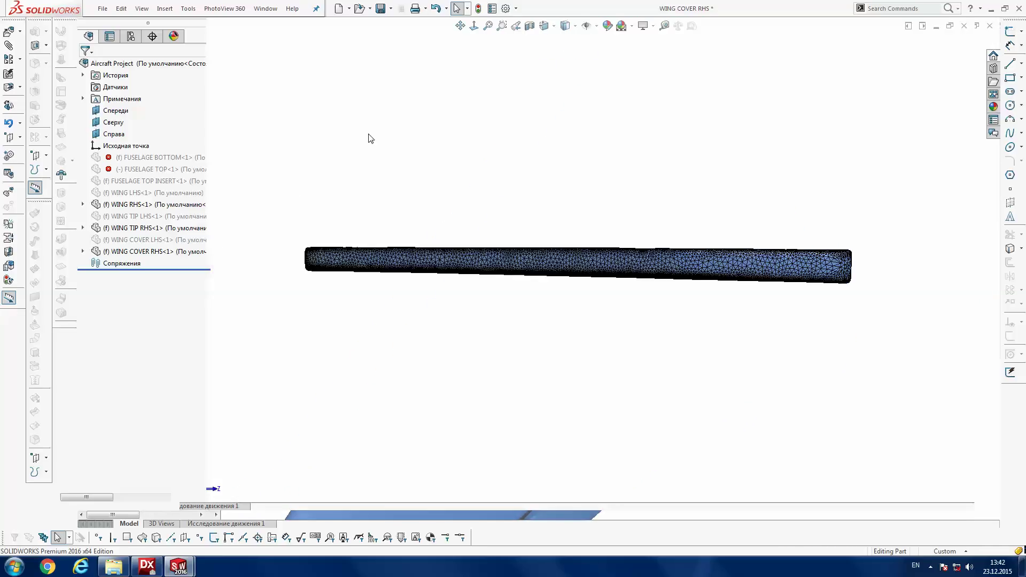
- Export the wing cover as a ScanTo3D STL in 23-12-2015, overwriting WING COVER RHS.STL
left_click(391, 10)
left_click(396, 36)
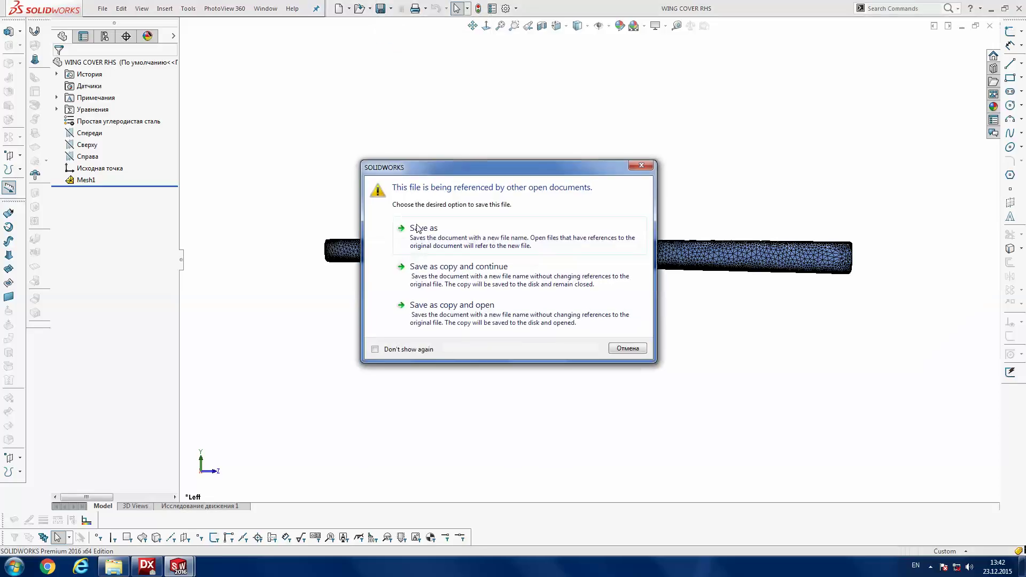
left_click(422, 233)
left_click(414, 166)
left_click(467, 340)
scroll(467, 312, "down", 5)
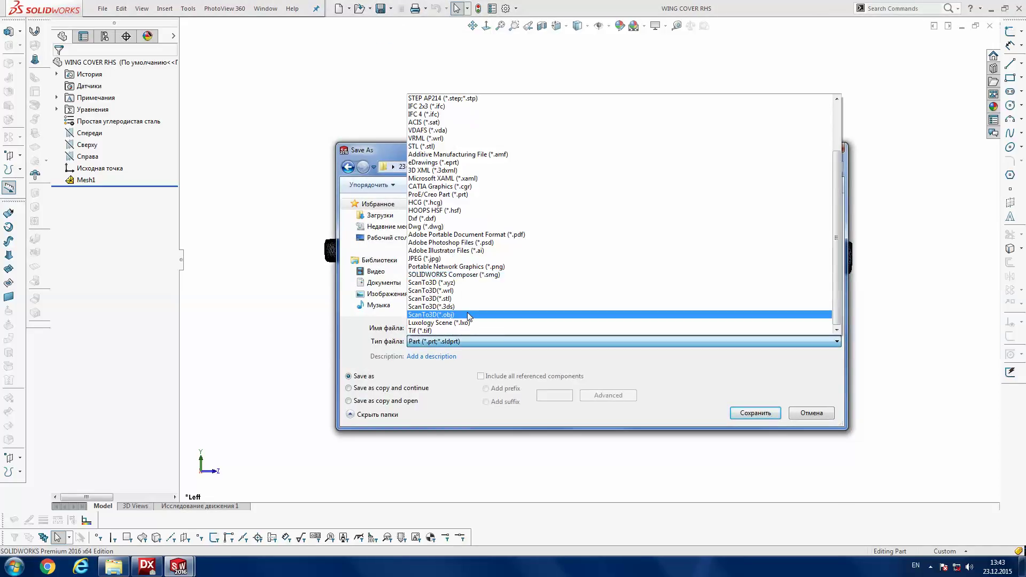
left_click(463, 304)
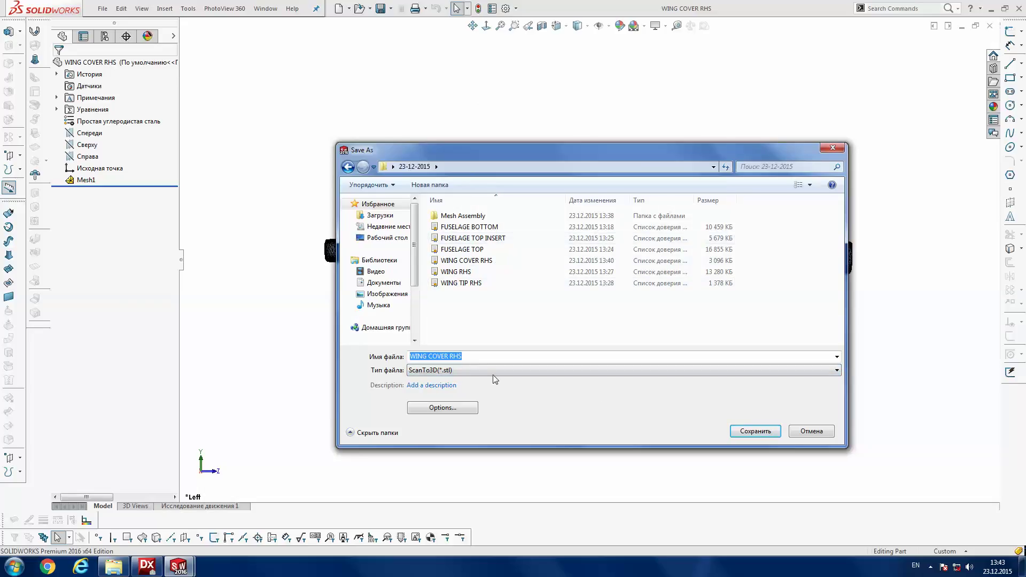
left_click(739, 432)
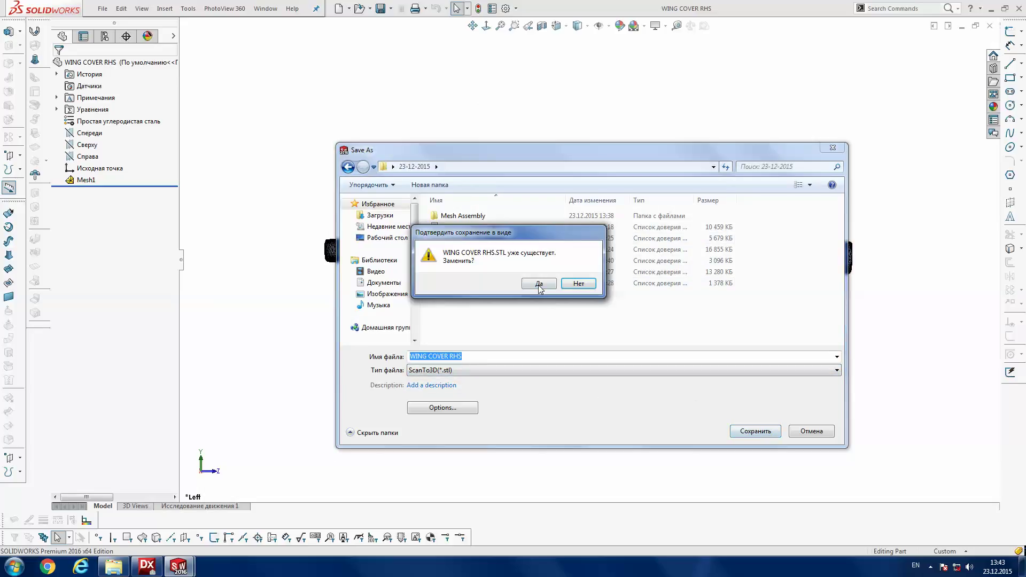
left_click(537, 284)
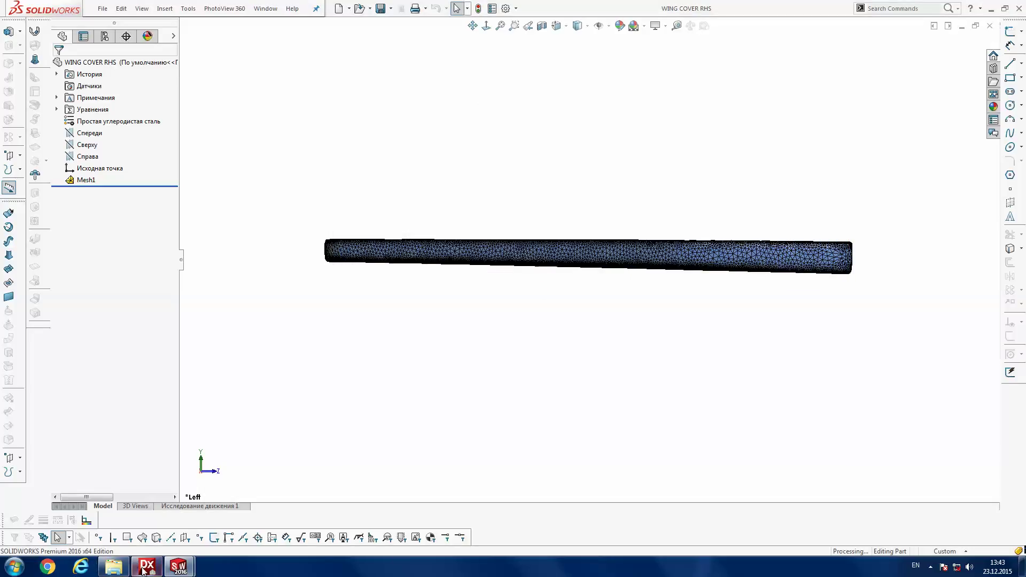
left_click(147, 566)
left_click(78, 189)
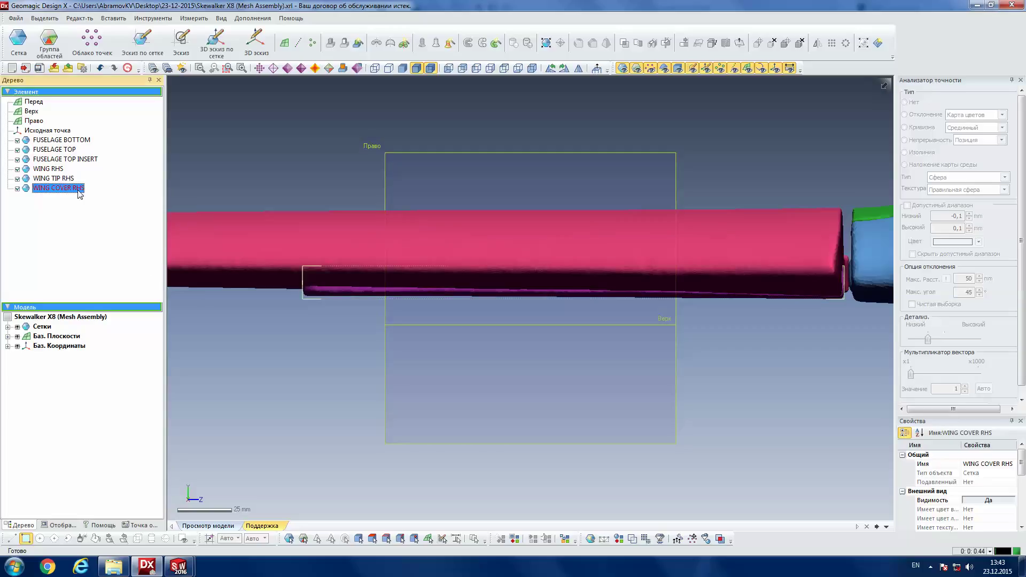
- Delete the old WING COVER RHS mesh and import the updated WING COVER RHS file
key("Delete")
key("Return")
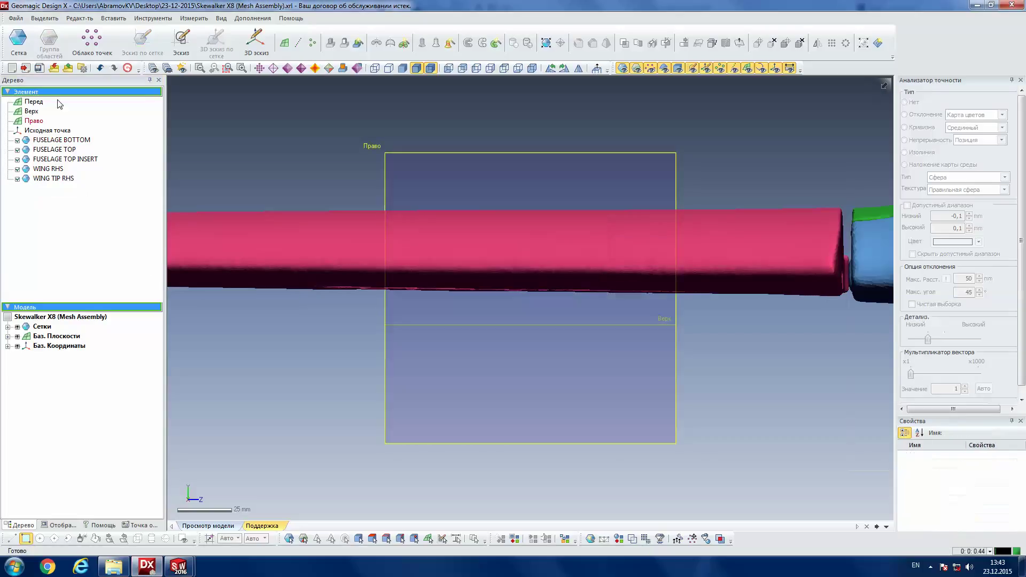
left_click(51, 69)
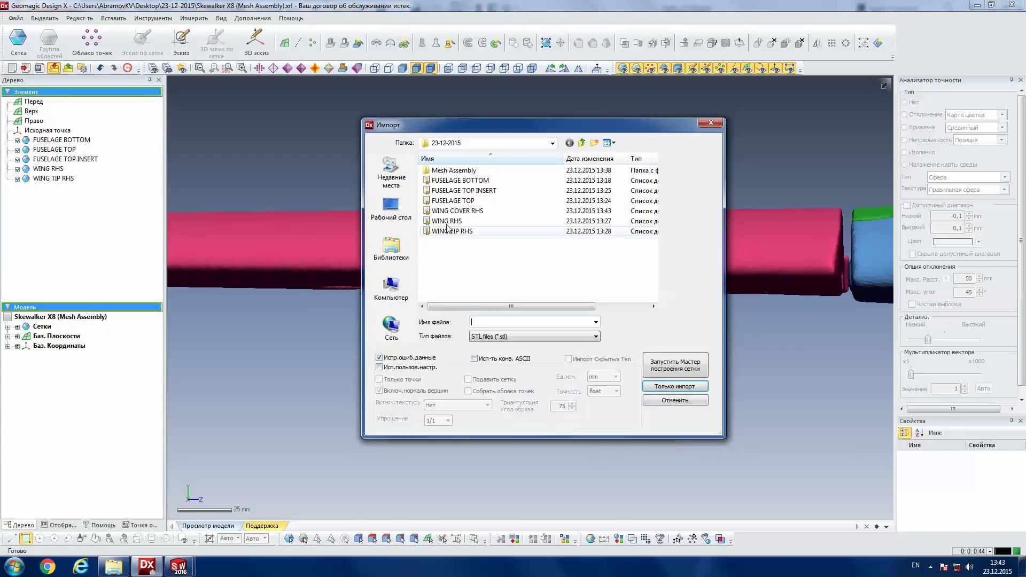
double_click(448, 212)
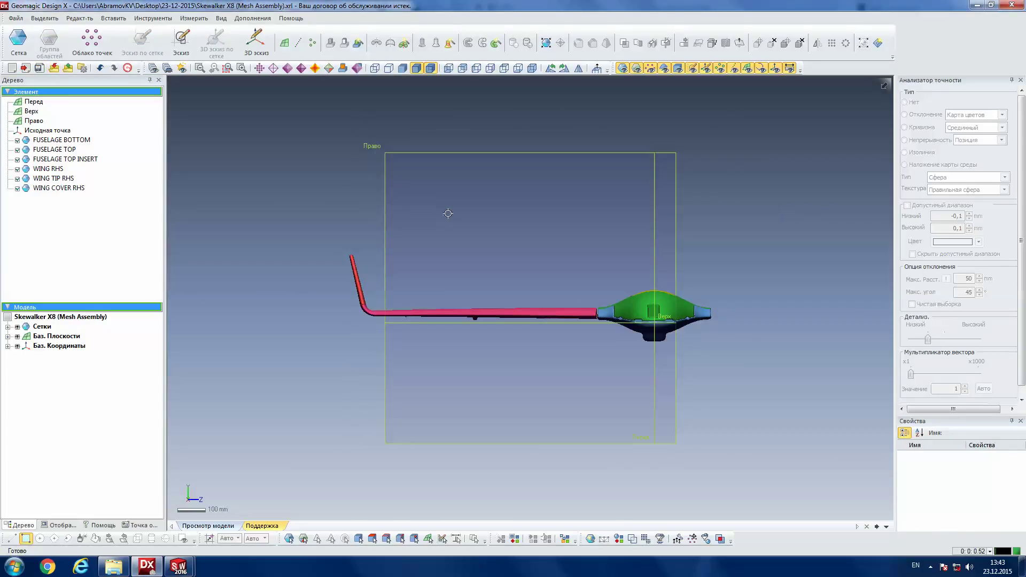
scroll(538, 325, "down", 3)
scroll(571, 297, "up", 3)
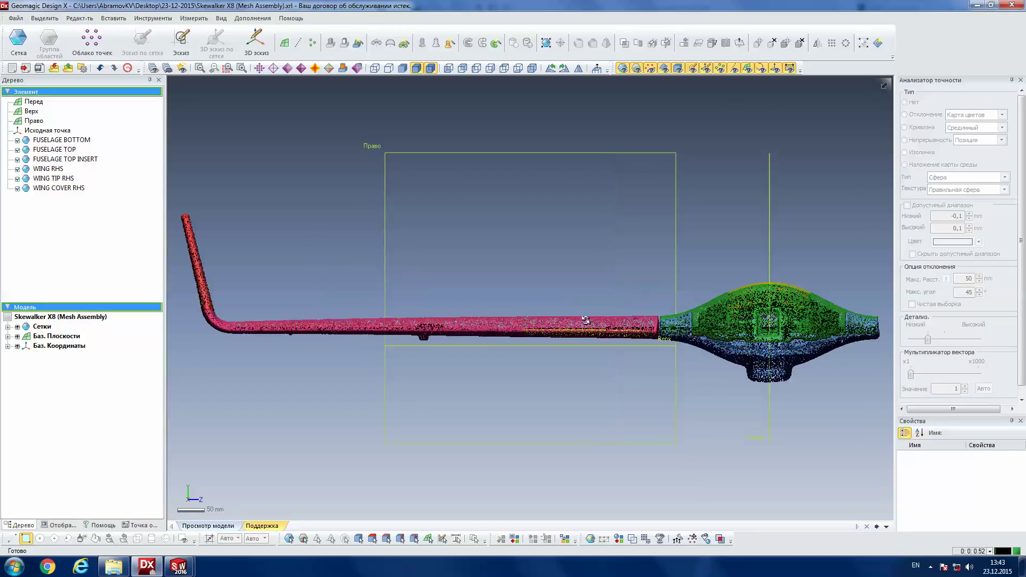
scroll(611, 332, "up", 2)
scroll(610, 333, "up", 1)
scroll(610, 333, "up", 1)
scroll(611, 333, "up", 2)
- Orbit around the fuselage and wing cover to check the fit, then save the assembly
mouse_move(613, 274)
right_mouse_down()
mouse_move(708, 335)
mouse_move(695, 295)
mouse_move(618, 236)
right_mouse_up()
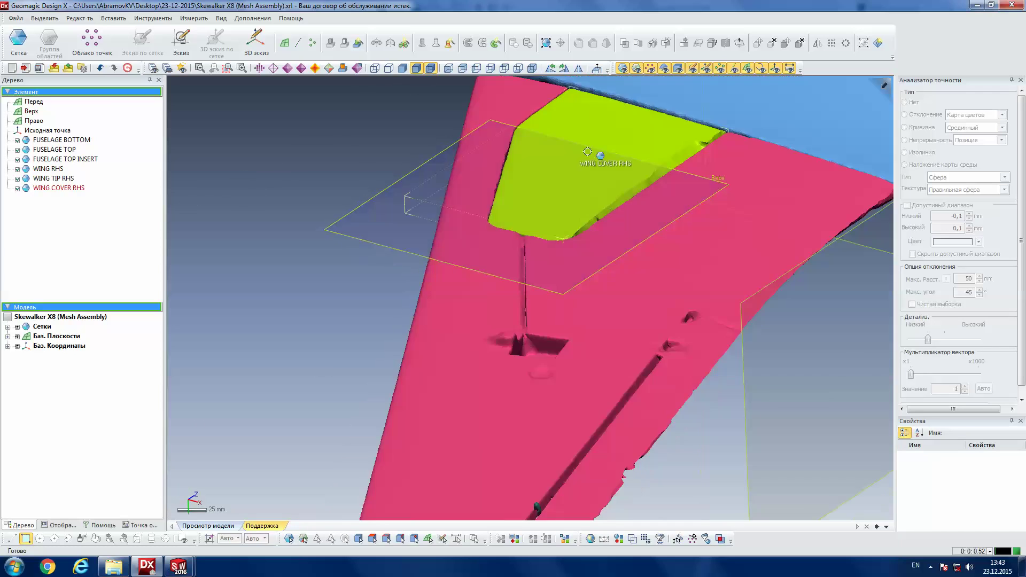
scroll(587, 152, "down", 1)
right_click_drag(455, 115, 532, 389)
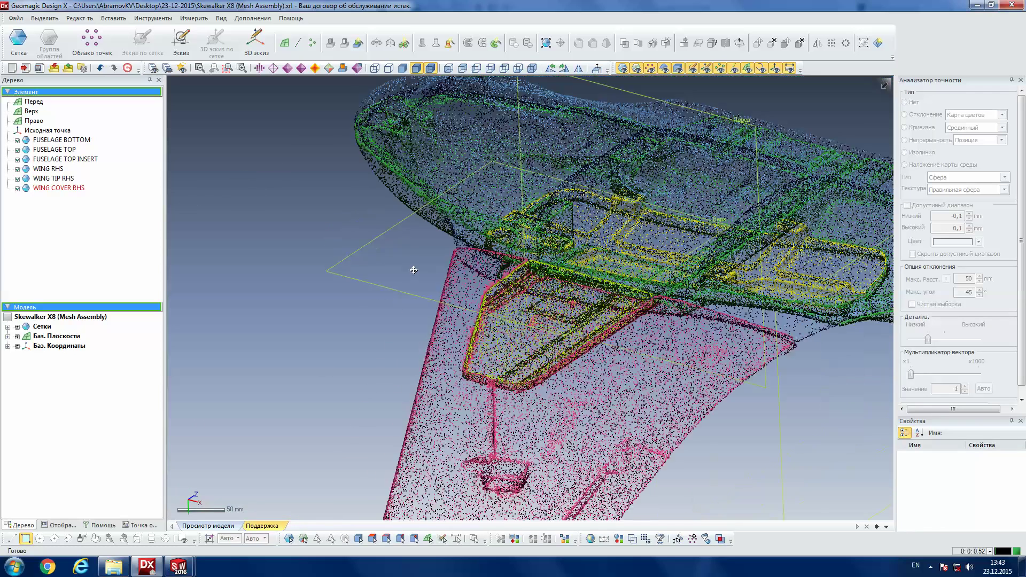
scroll(533, 389, "up", 2)
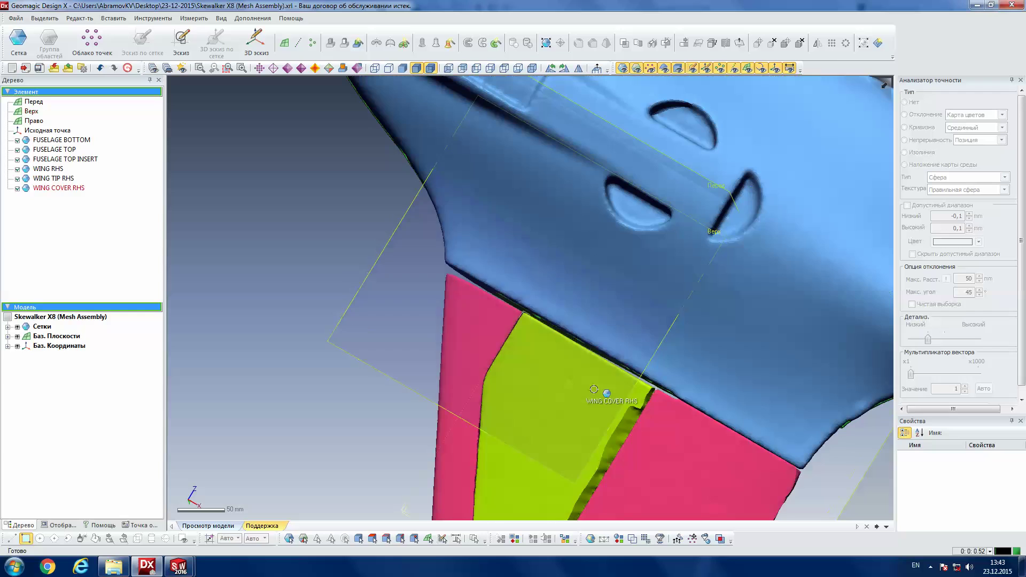
mouse_move(609, 392)
right_mouse_down()
mouse_move(550, 370)
mouse_move(577, 297)
mouse_move(441, 261)
right_mouse_up()
scroll(577, 324, "down", 1)
scroll(577, 324, "down", 1)
mouse_move(457, 367)
right_mouse_down()
mouse_move(457, 343)
mouse_move(573, 197)
right_mouse_up()
right_click_drag(525, 271, 451, 304)
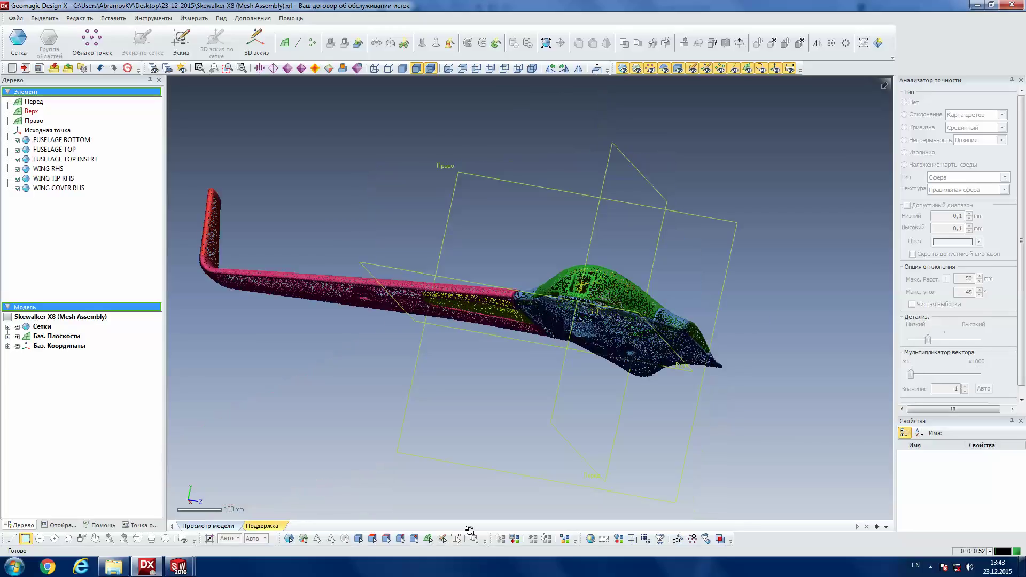
key("ctrl+s")
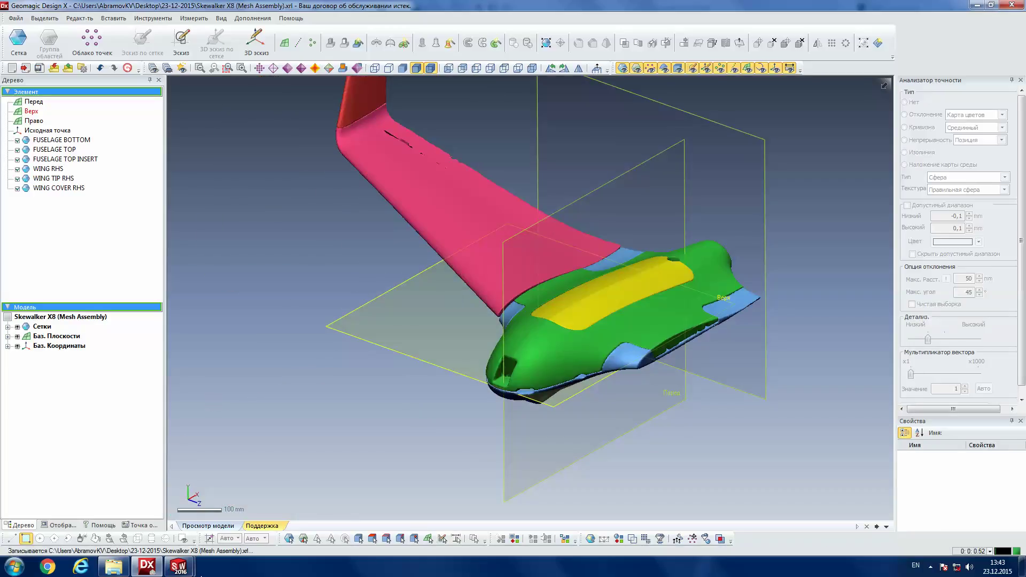
mouse_move(177, 566)
left_click(238, 503)
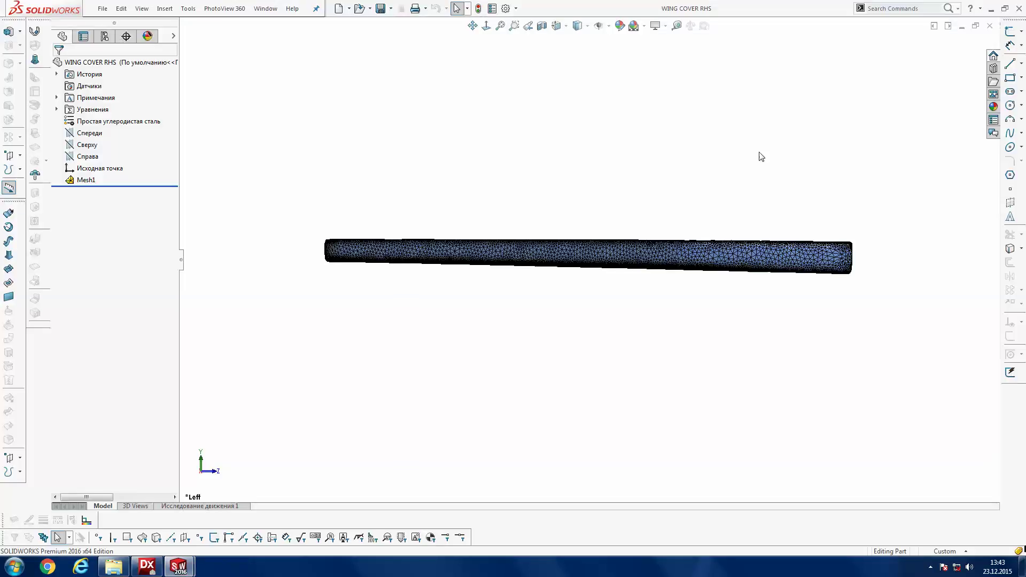
- Save and close the wing cover part, then select the fuselage components in the assembly
left_click(381, 8)
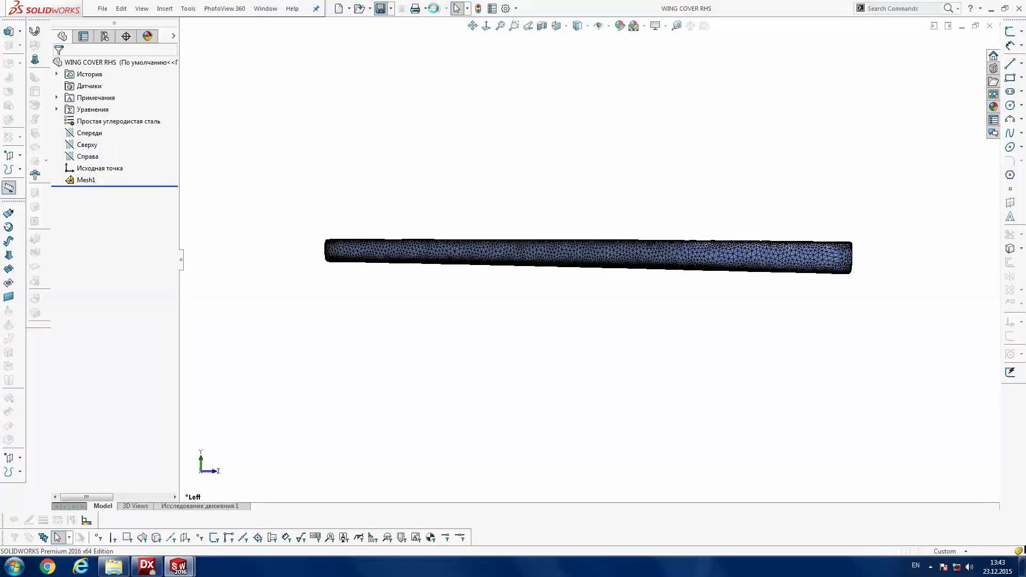
left_click(989, 25)
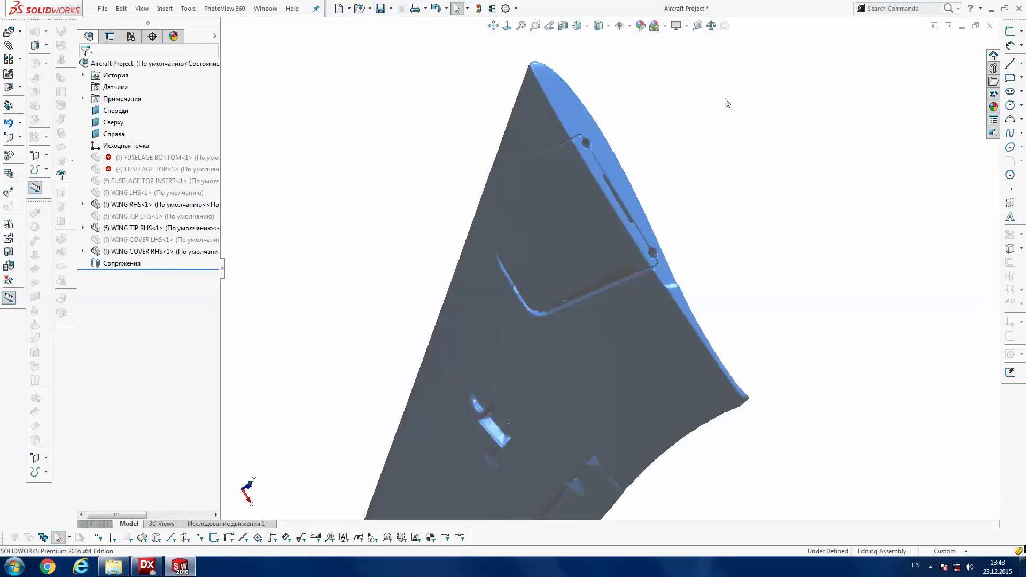
left_click(134, 157)
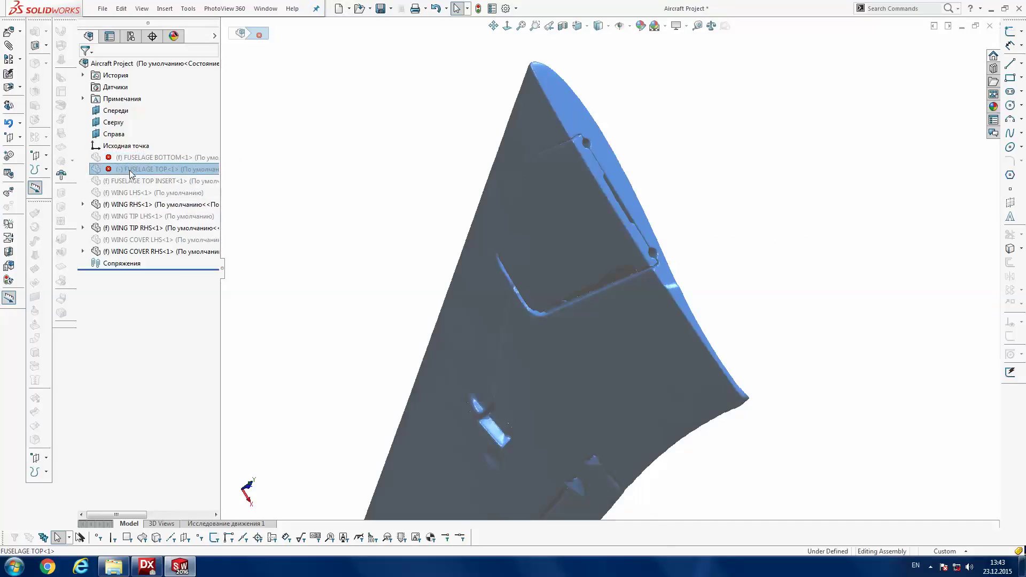
left_click(126, 182, "shift")
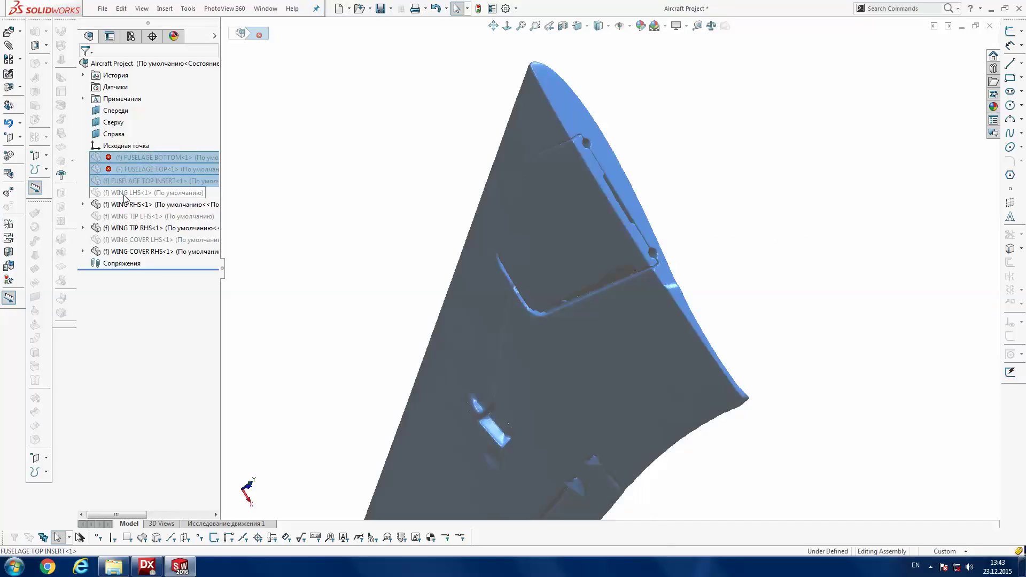
right_click(121, 159)
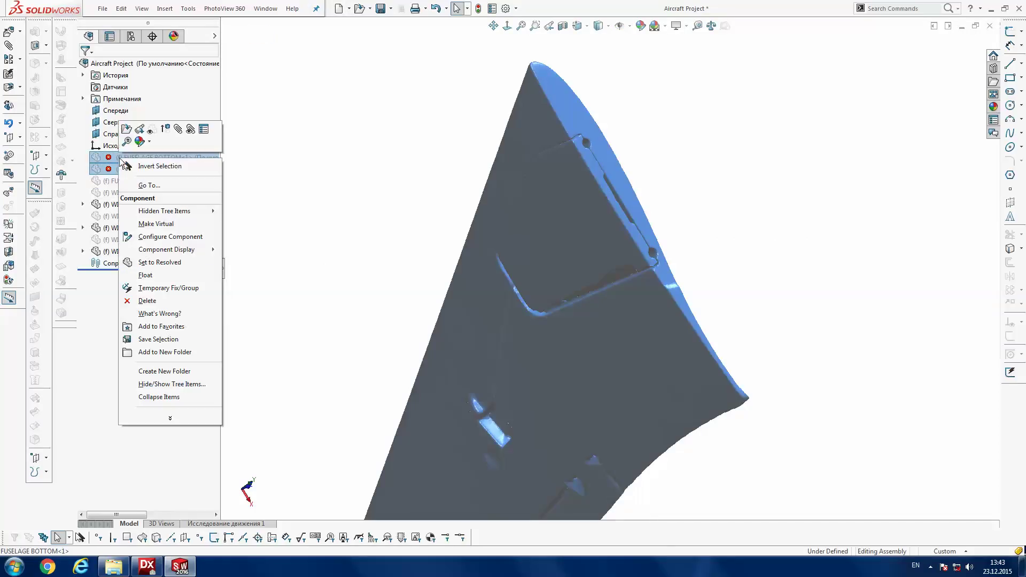
key("Escape")
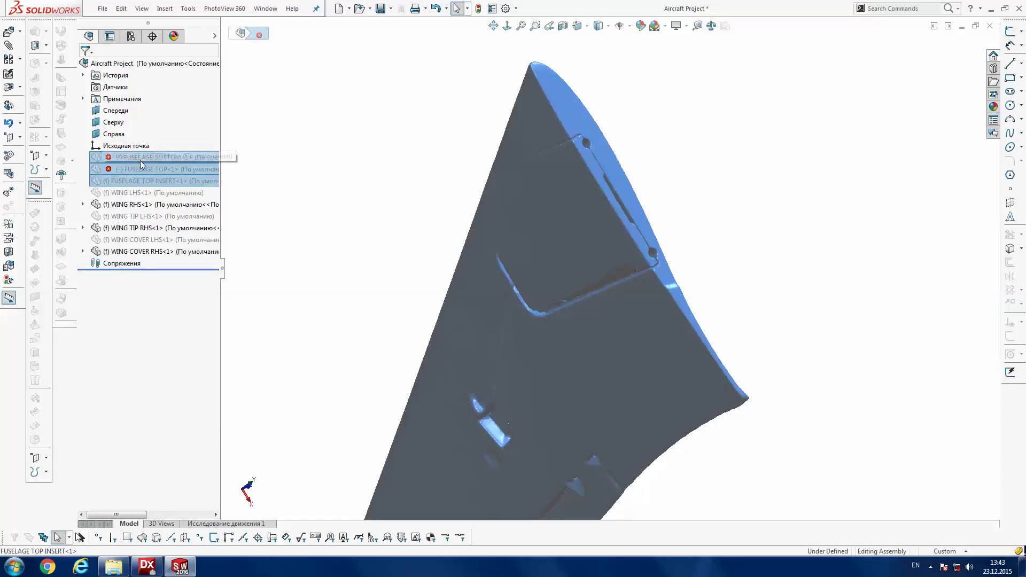
right_click(145, 159)
left_click(123, 187)
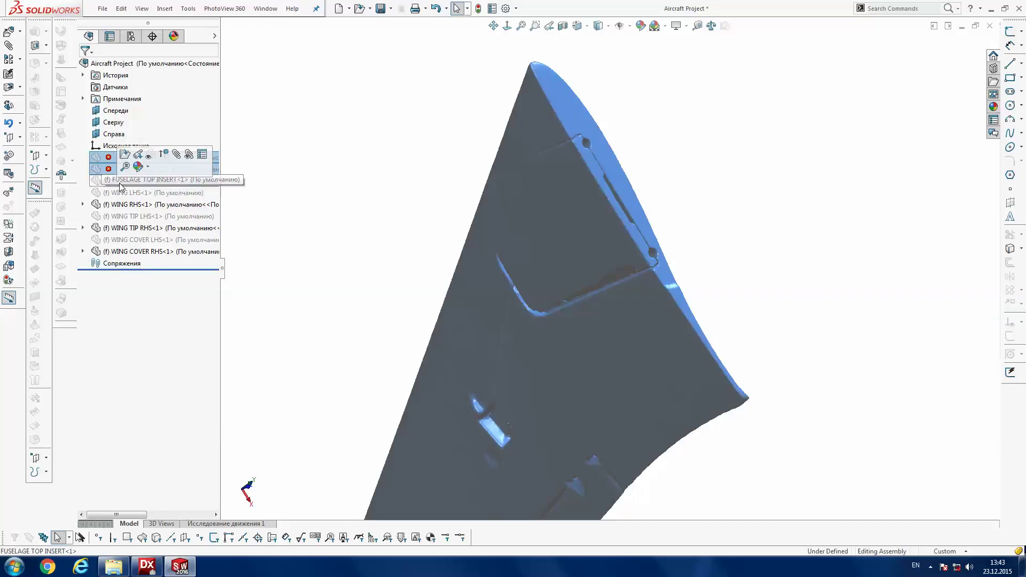
key("Escape")
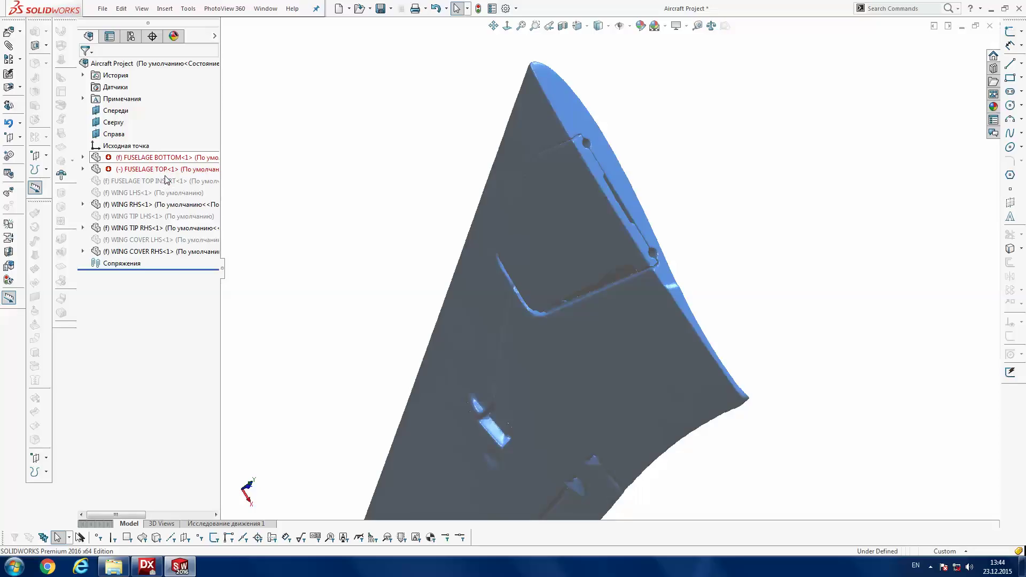
- Show the hidden FUSELAGE TOP INSERT, orbit to check it, and close the assembly
right_click(195, 179)
left_click(256, 147)
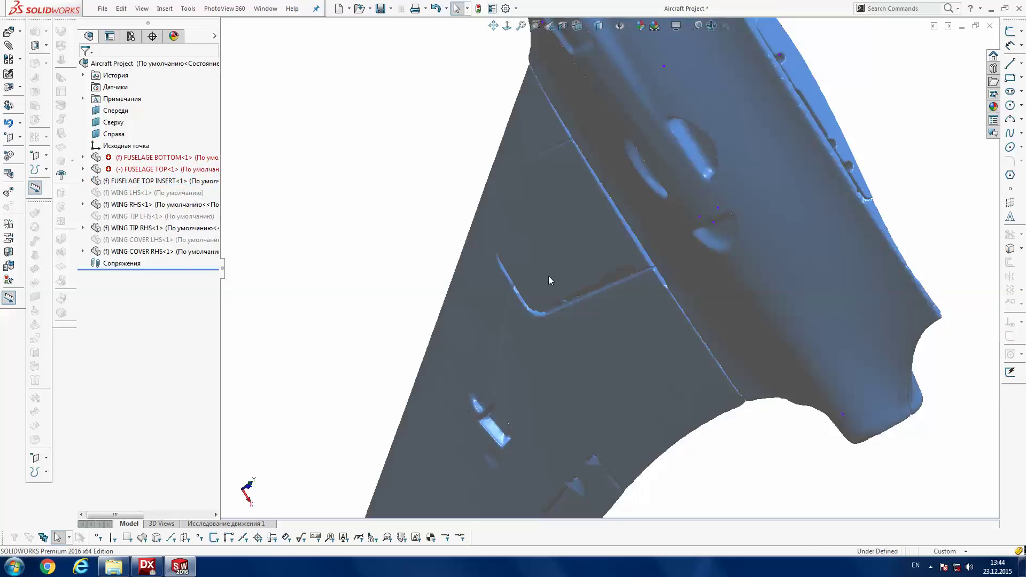
scroll(548, 276, "up", 2)
scroll(550, 268, "up", 2)
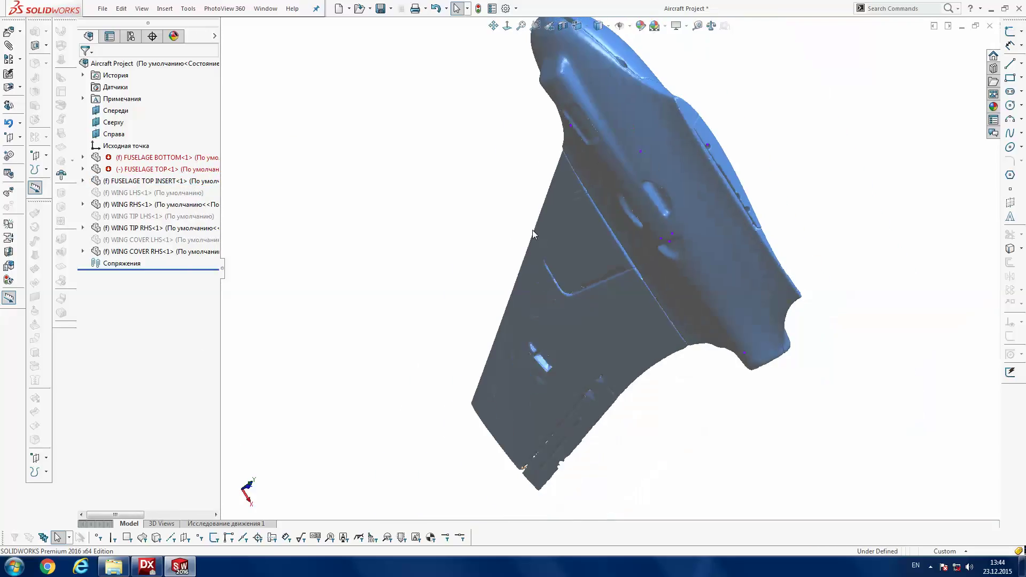
scroll(607, 331, "up", 2)
mouse_move(606, 331)
middle_mouse_down()
mouse_move(680, 380)
mouse_move(485, 107)
mouse_move(420, 48)
middle_mouse_up()
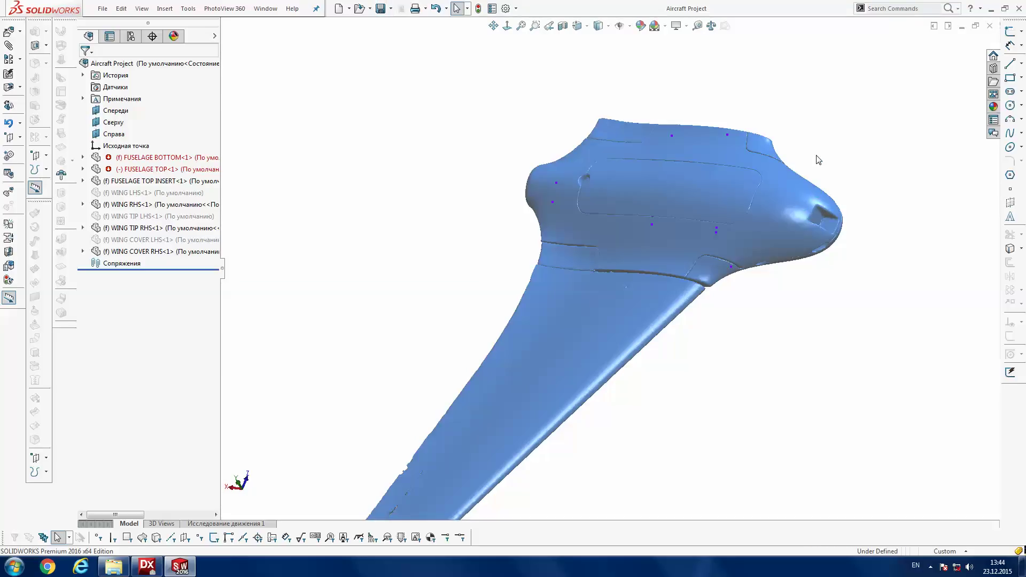
left_click(989, 26)
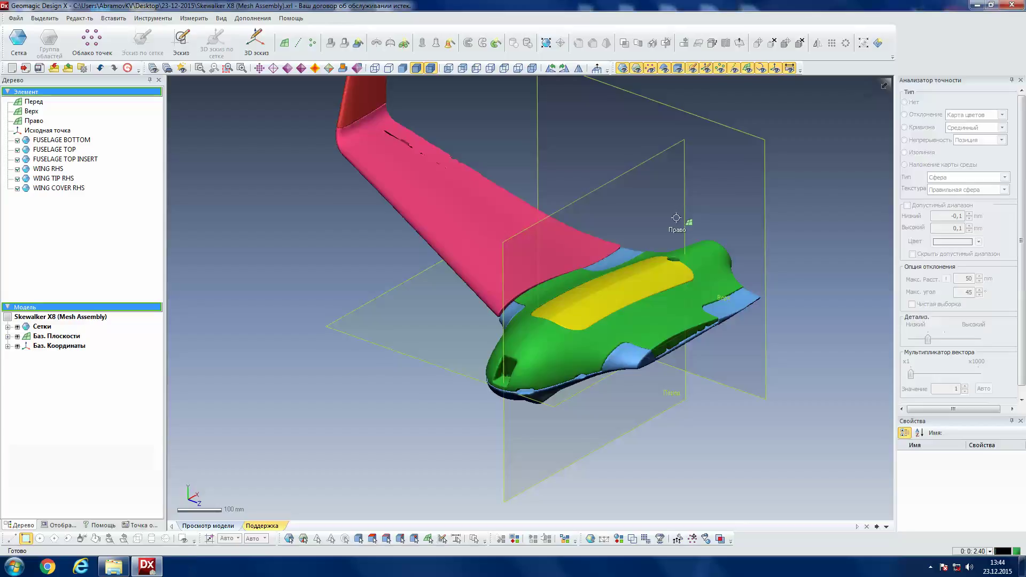
- Inspect the wing–fuselage seam from several angles and save the Skewalker X8 mesh assembly
mouse_move(630, 182)
right_mouse_down()
mouse_move(707, 257)
mouse_move(580, 302)
right_mouse_up()
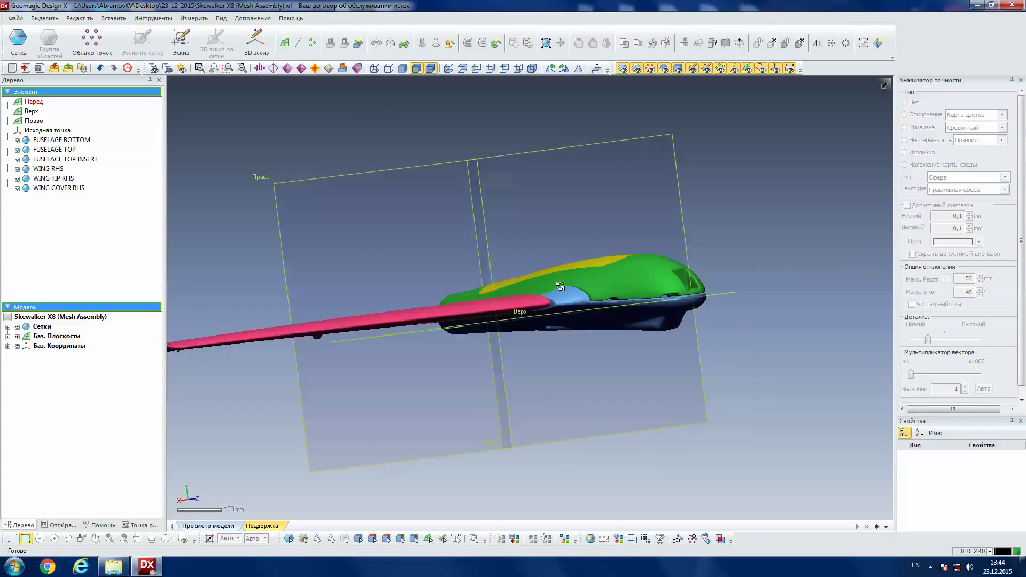
scroll(577, 302, "up", 3)
scroll(560, 300, "up", 5)
mouse_move(557, 299)
right_mouse_down()
mouse_move(553, 396)
mouse_move(618, 244)
mouse_move(354, 267)
mouse_move(602, 370)
mouse_move(398, 238)
mouse_move(411, 358)
right_mouse_up()
right_click_drag(564, 279, 580, 328)
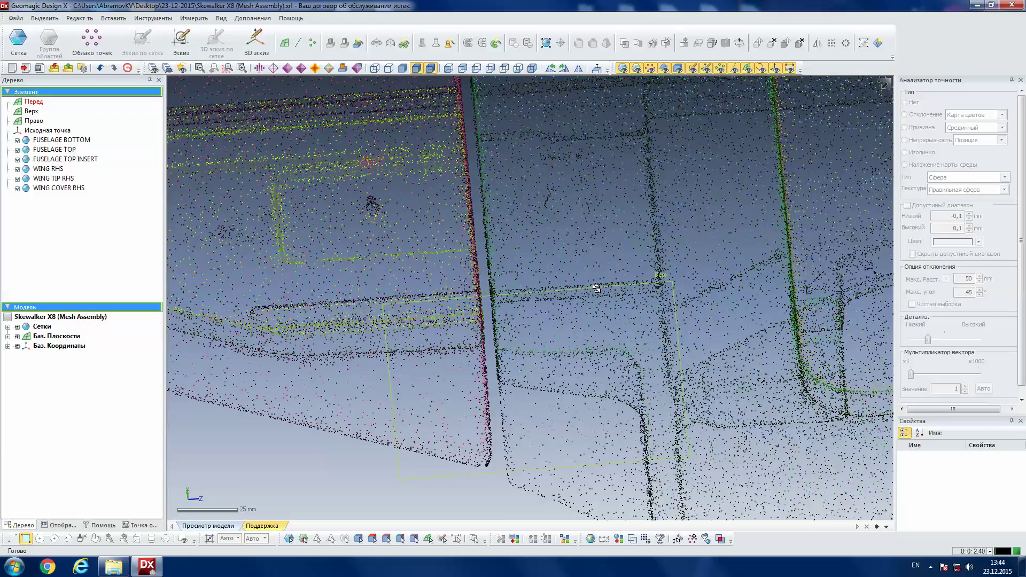
scroll(582, 251, "down", 5)
right_click_drag(583, 244, 562, 227)
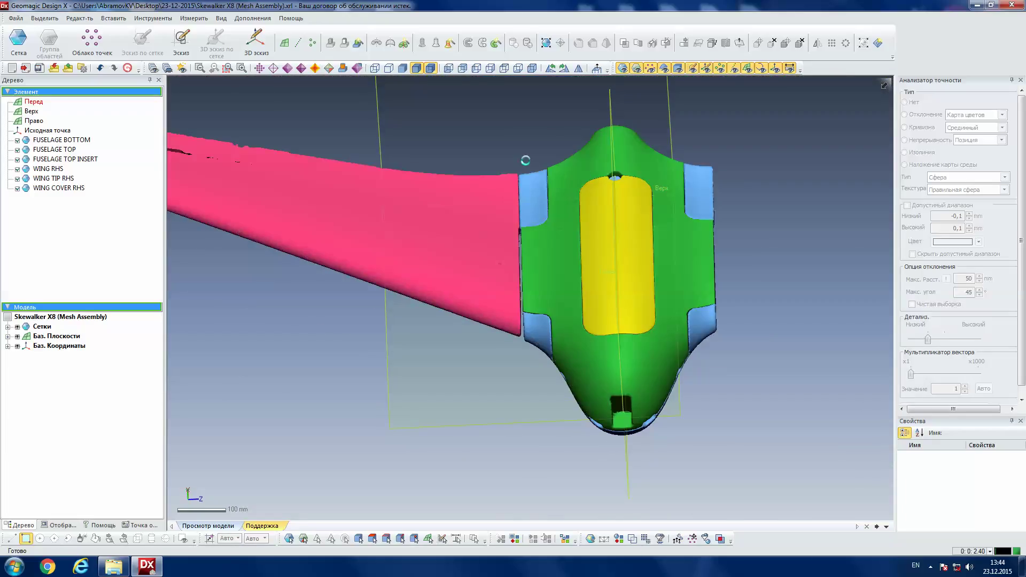
key("ctrl+s")
left_click(119, 17)
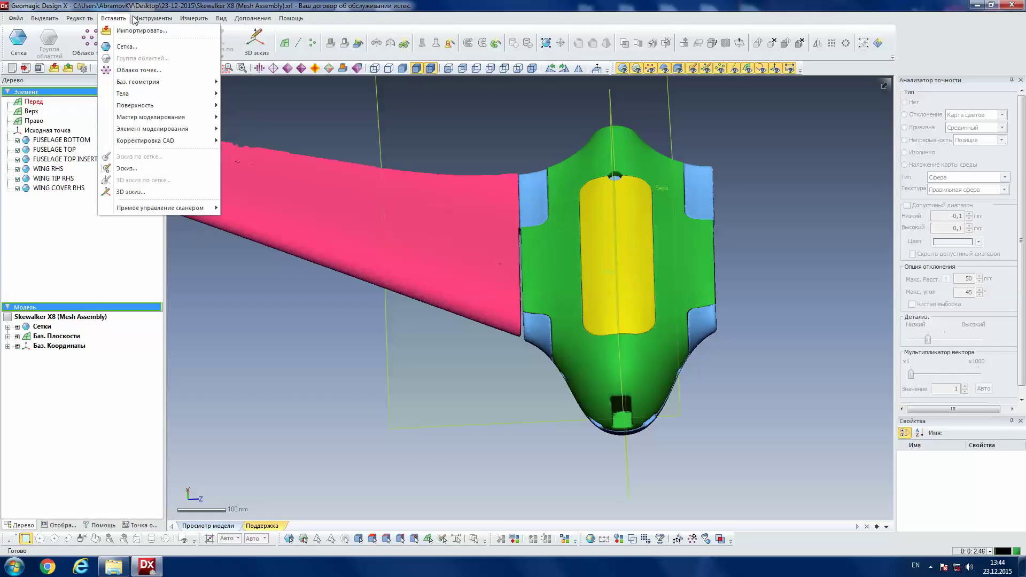
mouse_move(178, 31)
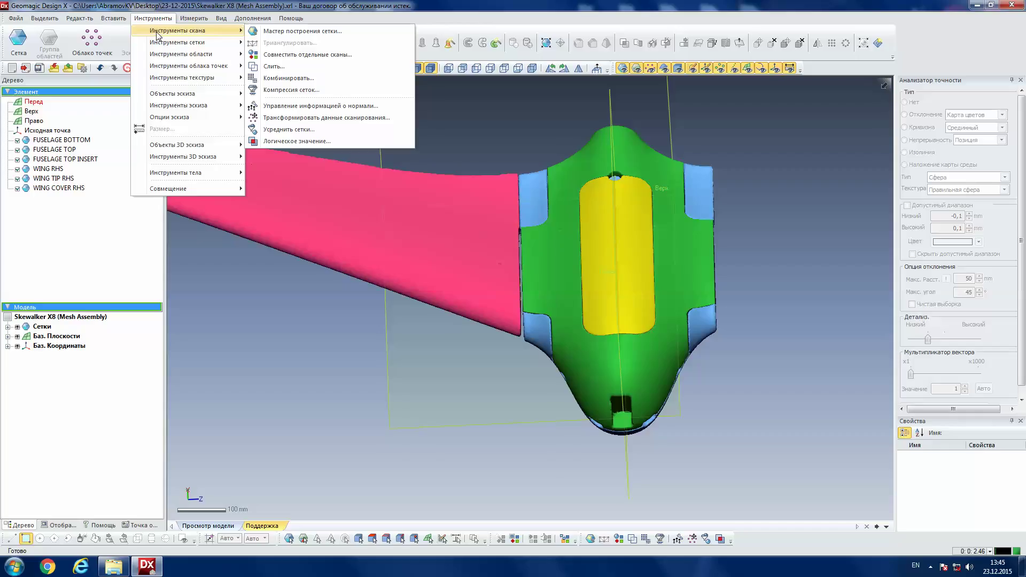
- Run Слить on WING TIP RHS, WING RHS, FUSELAGE BOTTOM and FUSELAGE TOP INSERT
left_click(264, 66)
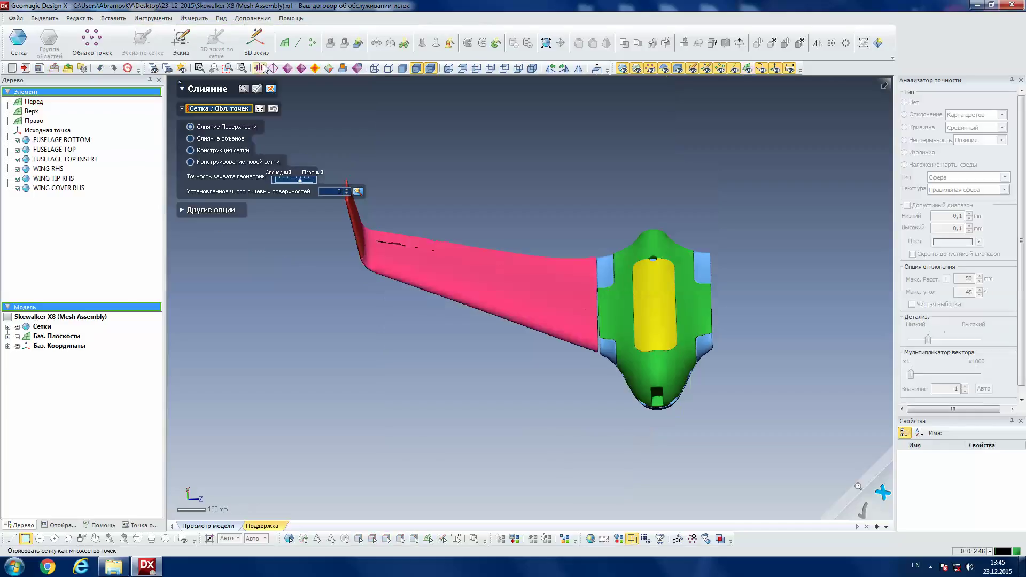
mouse_move(522, 235)
right_mouse_down()
mouse_move(524, 257)
mouse_move(517, 251)
right_mouse_up()
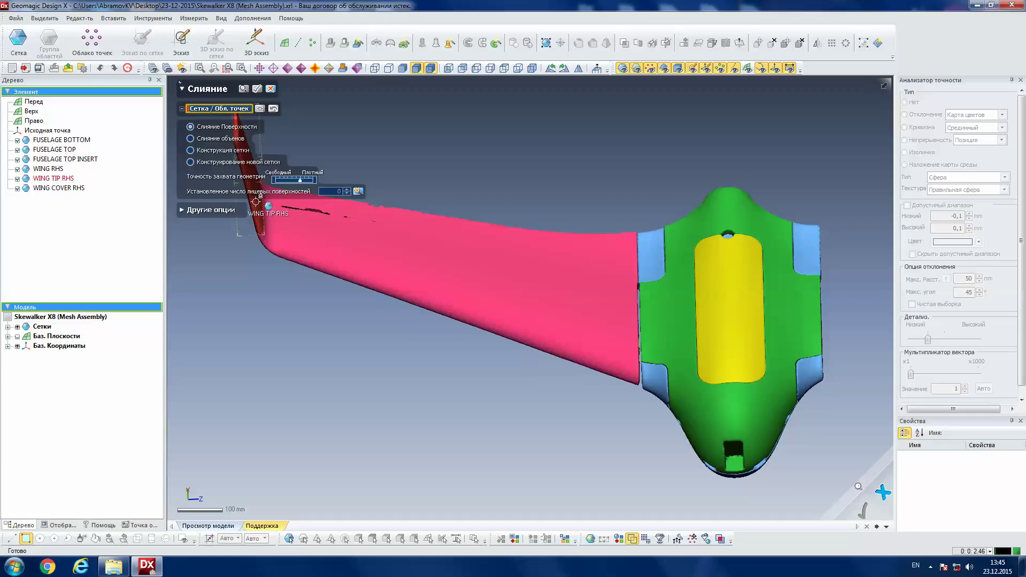
left_click(257, 211)
left_click(309, 231)
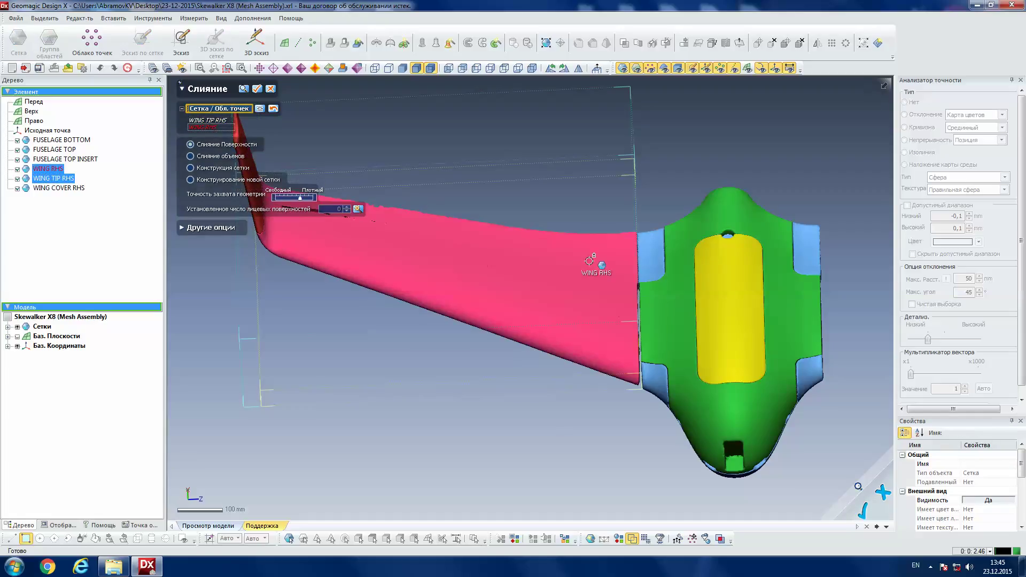
left_click(661, 256)
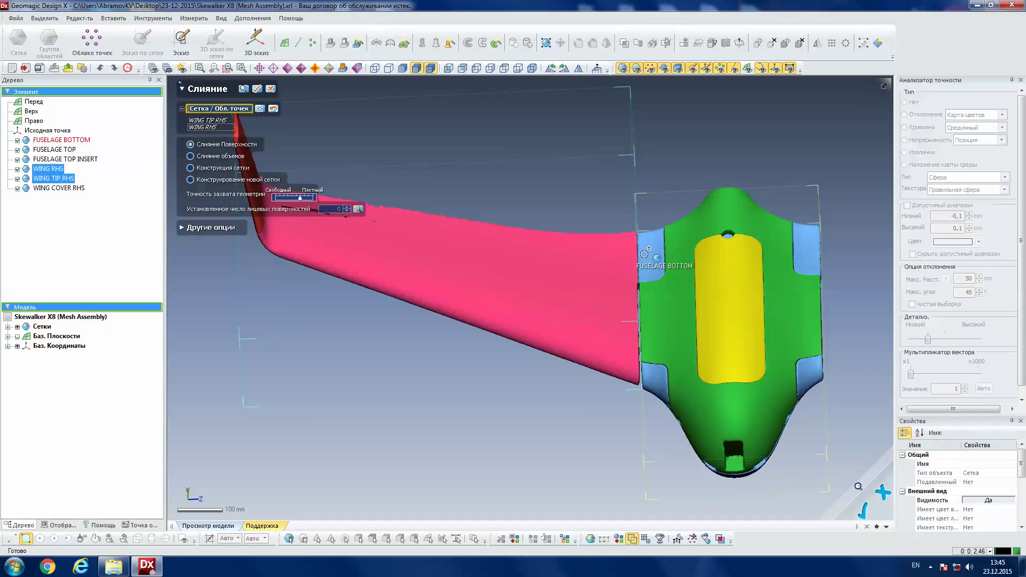
left_click(711, 284)
right_click_drag(593, 239, 565, 267)
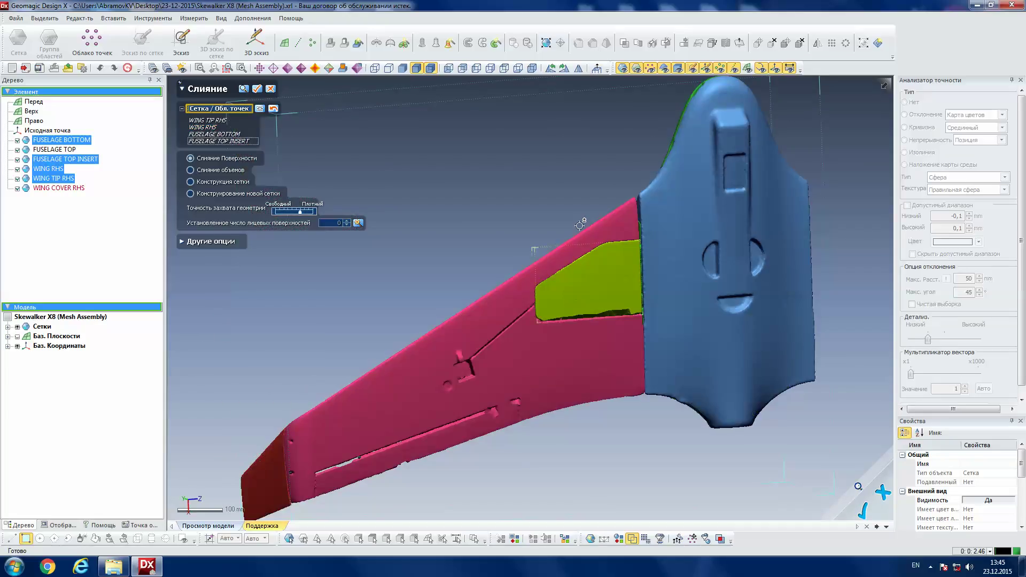
mouse_move(597, 178)
right_mouse_down()
mouse_move(438, 342)
mouse_move(568, 363)
mouse_move(232, 133)
right_mouse_up()
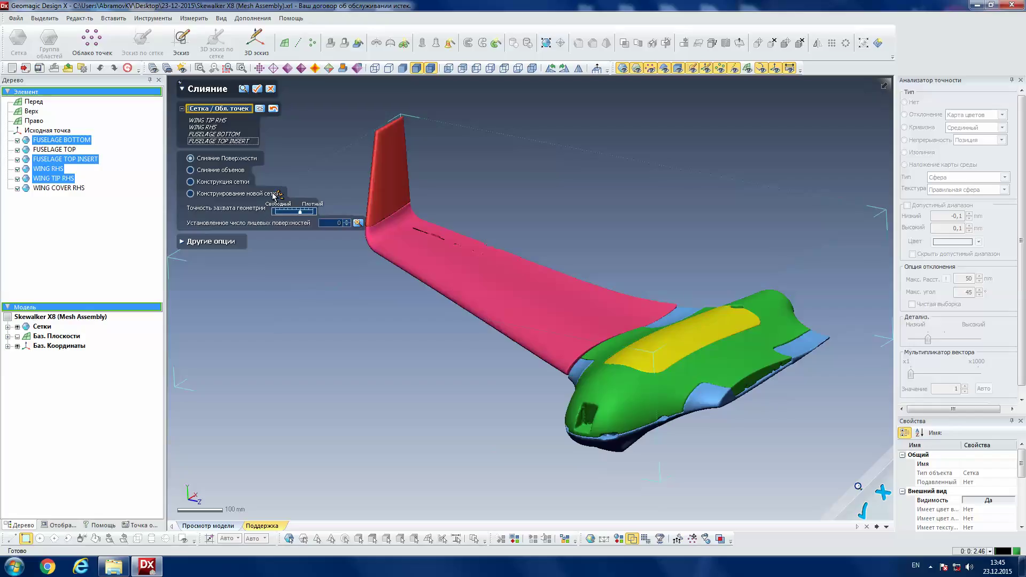
left_click(258, 89)
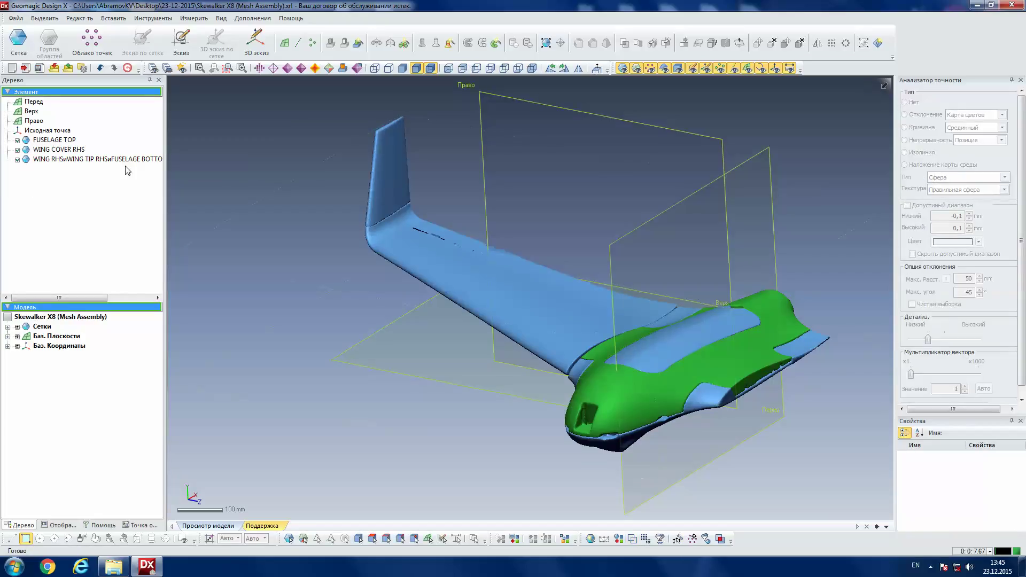
- Select the merged mesh, WING COVER RHS and FUSELAGE TOP in the tree
left_click(134, 161)
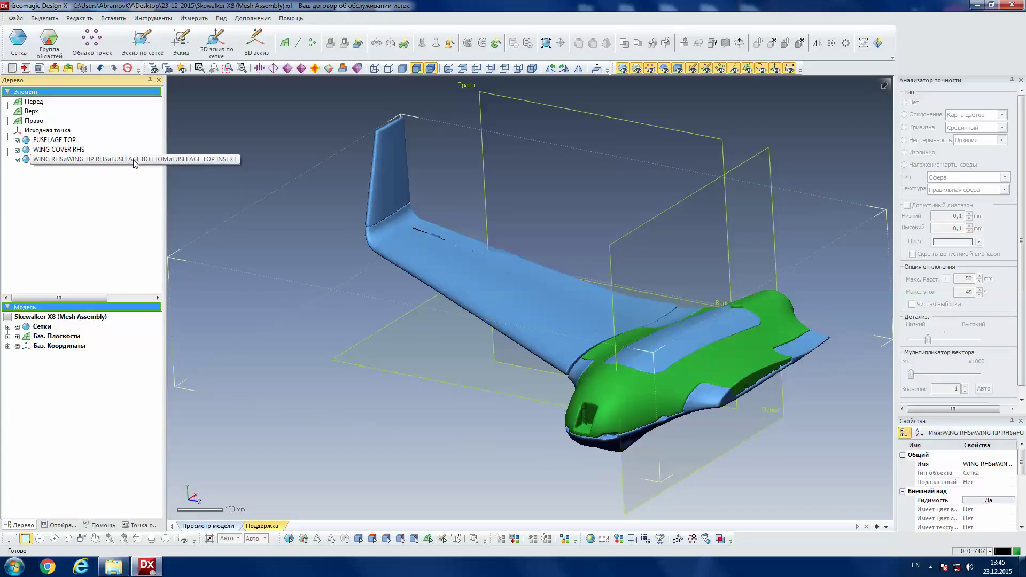
left_click(65, 150)
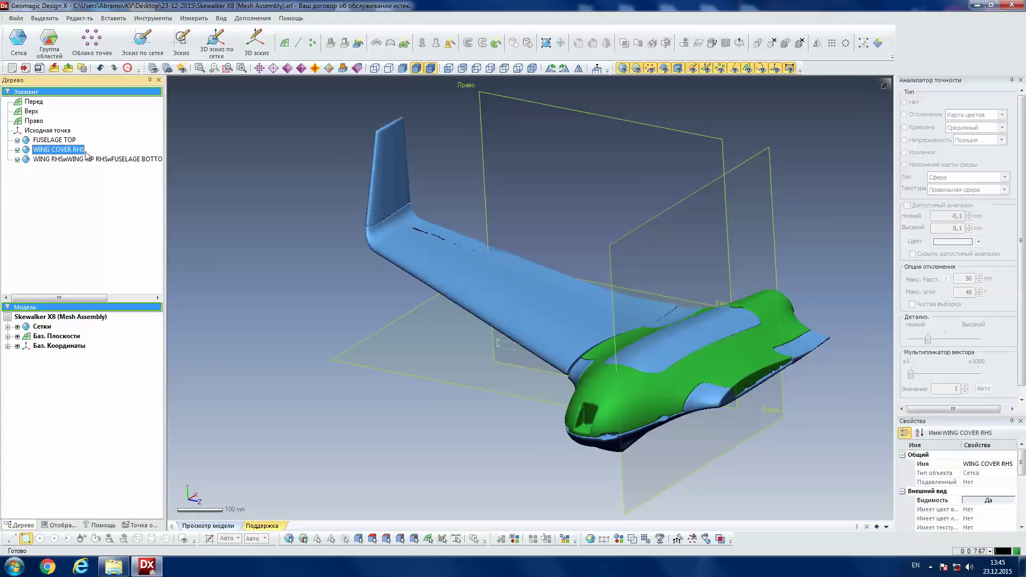
left_click(68, 140)
mouse_move(588, 267)
right_mouse_down()
mouse_move(635, 290)
mouse_move(657, 278)
mouse_move(463, 256)
mouse_move(568, 241)
mouse_move(641, 277)
right_mouse_up()
scroll(635, 290, "up", 5)
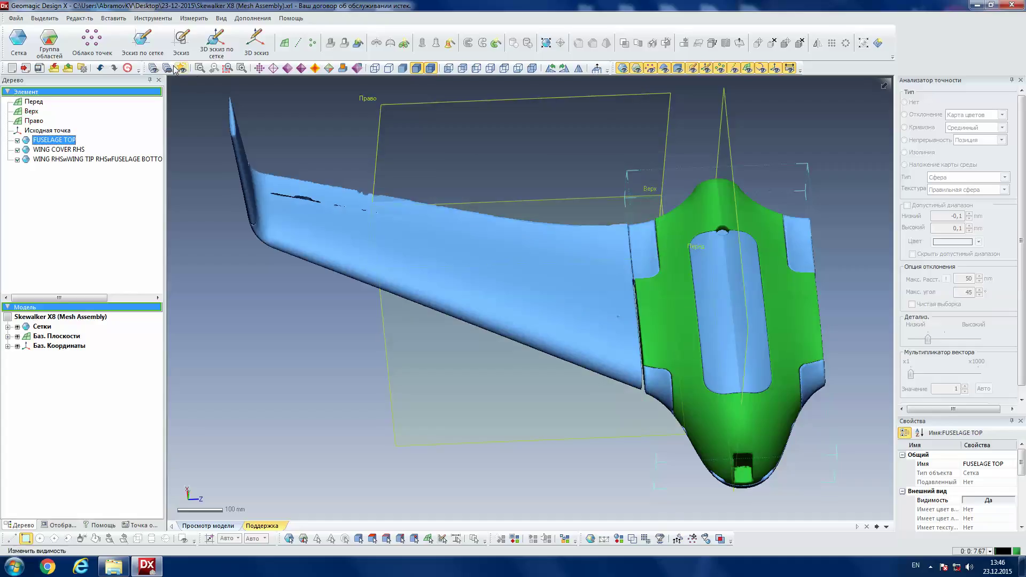
- Reopen Merge, clear the mesh list, switch to Construct New Mesh, and reset it
left_click(153, 18)
mouse_move(177, 30)
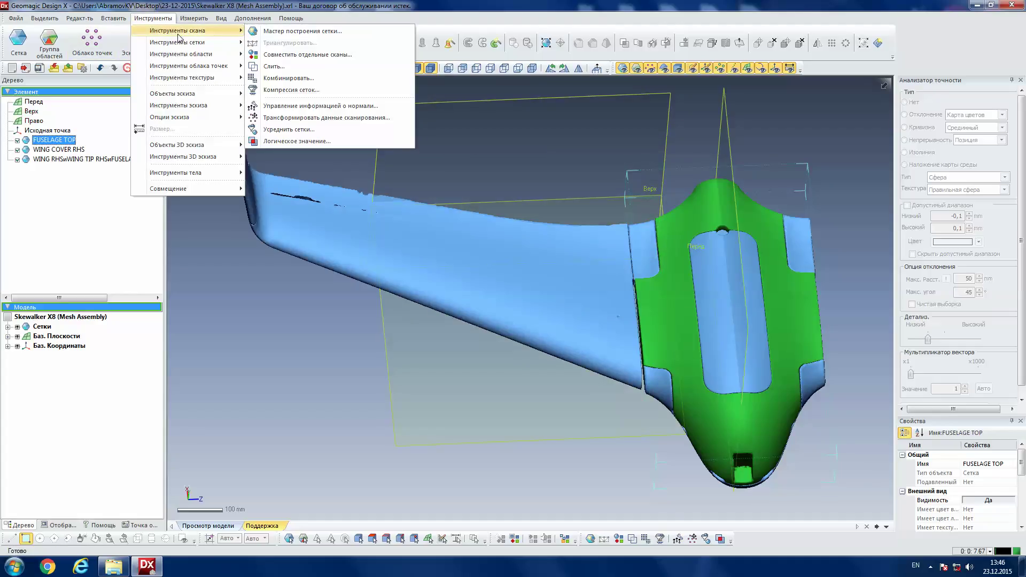
left_click(289, 66)
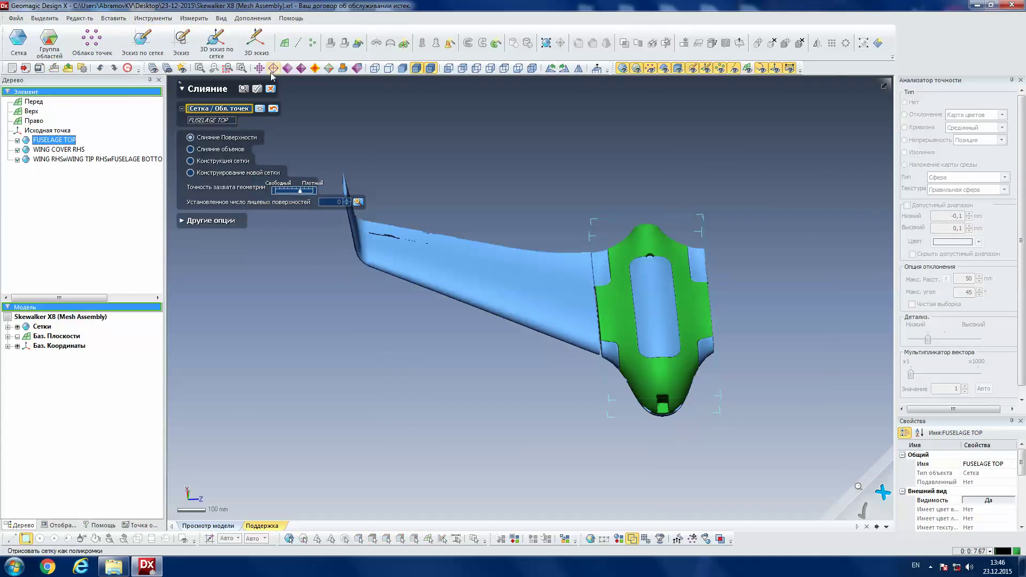
left_click(505, 287)
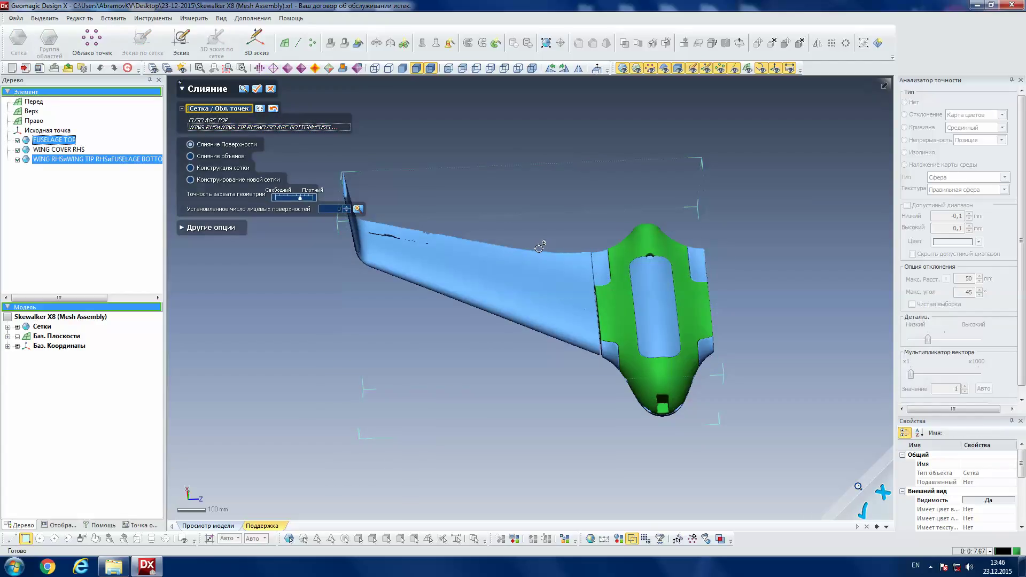
left_click(259, 108)
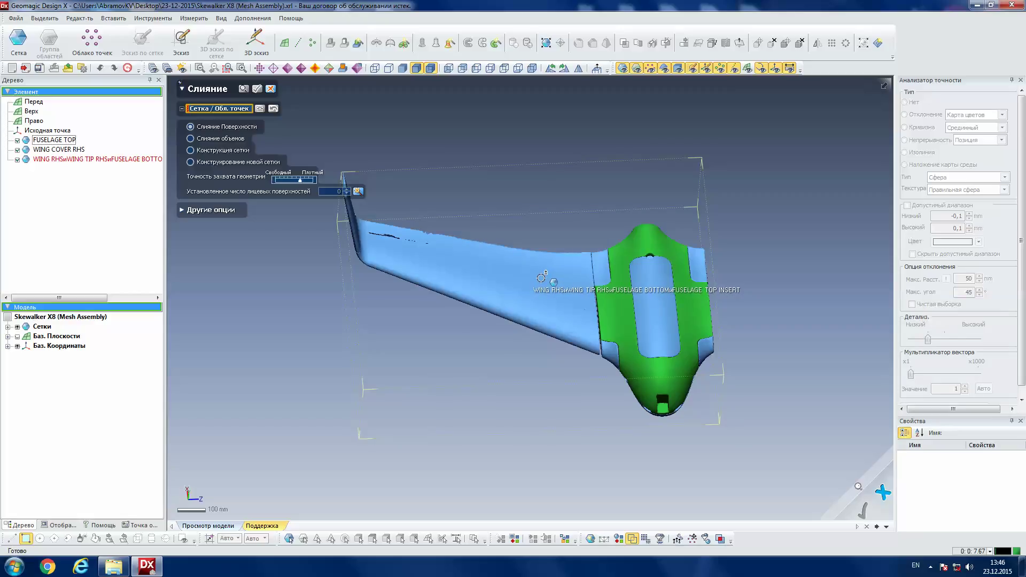
left_click(245, 162)
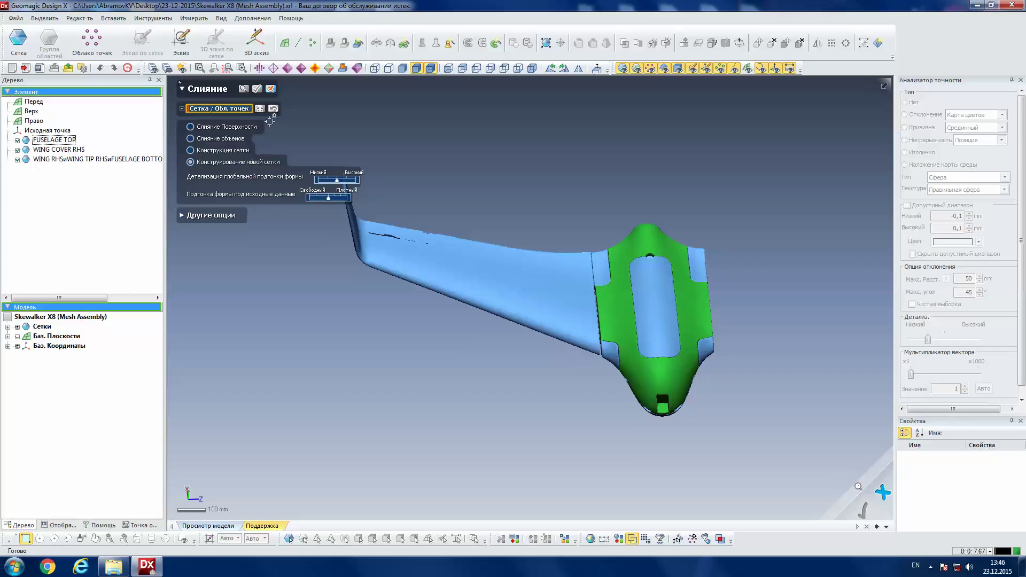
left_click(271, 89)
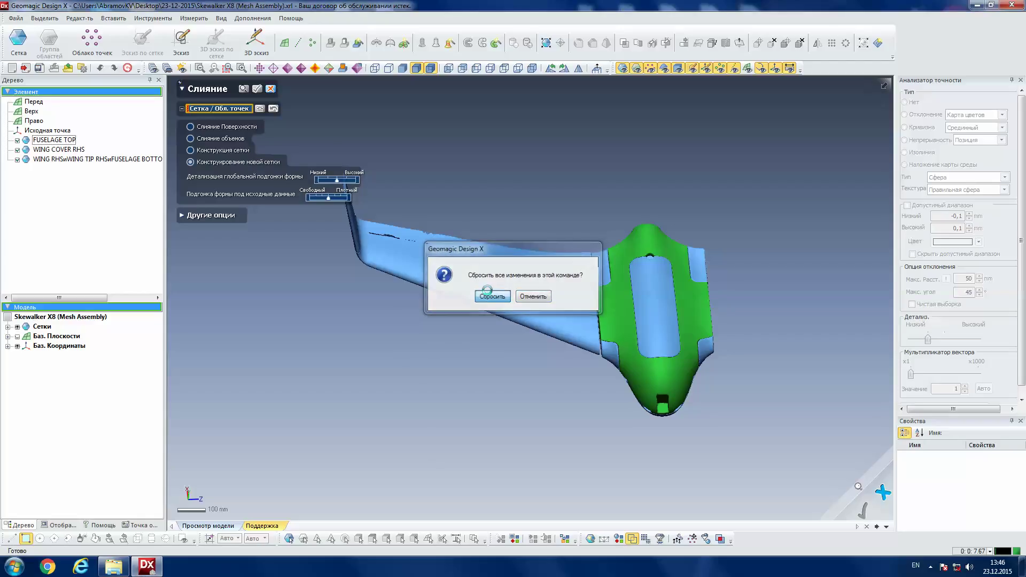
left_click(478, 293)
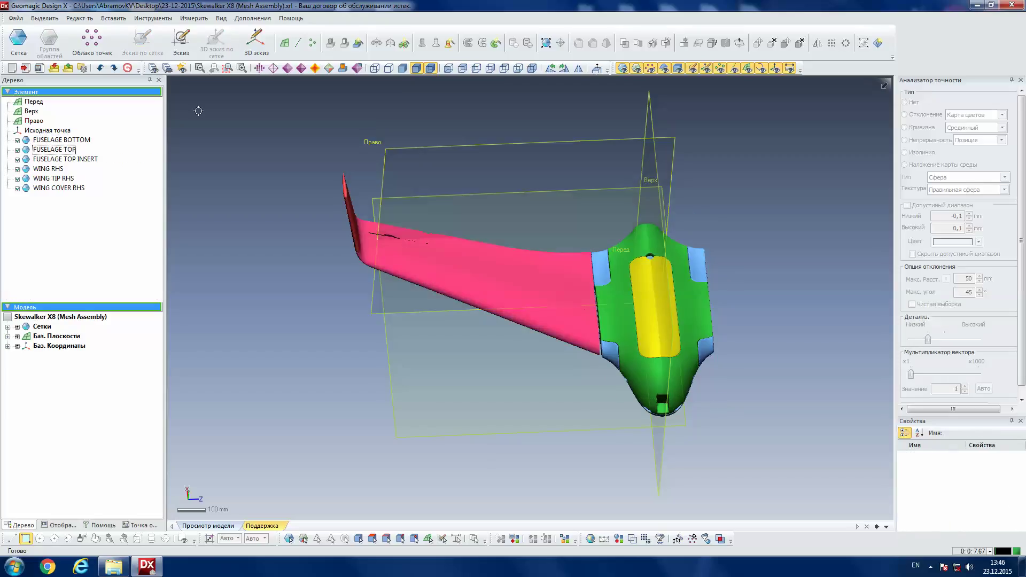
- Reopen Merge with global shape detail set to High and fit set to Tight
left_click(154, 18)
mouse_move(178, 31)
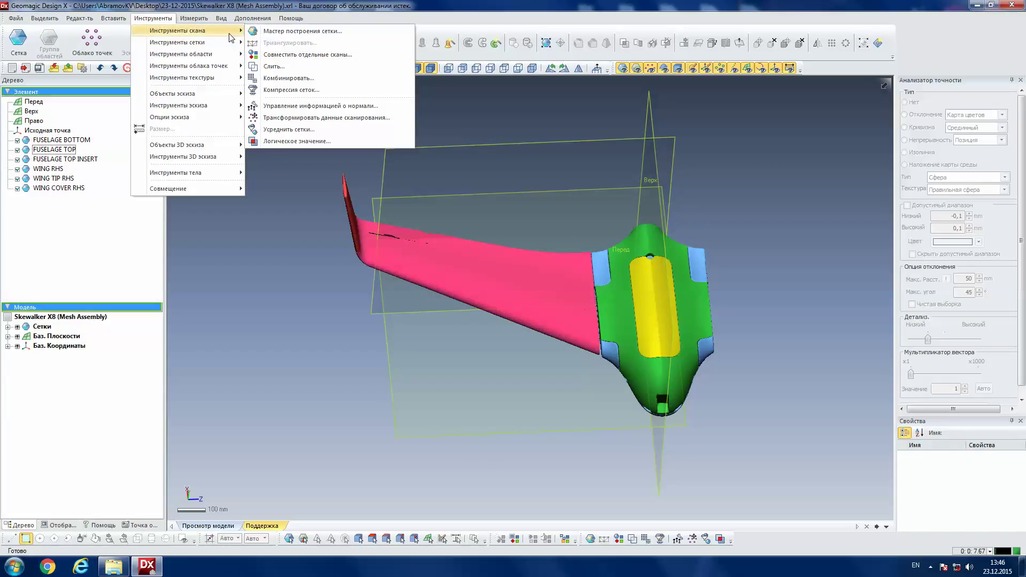
left_click(276, 88)
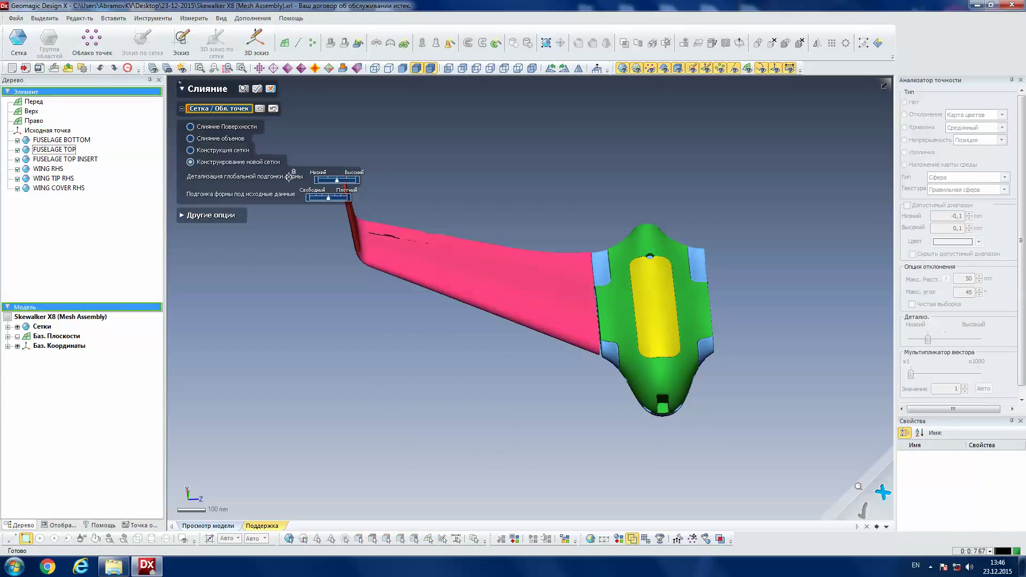
left_click_drag(337, 180, 356, 180)
left_click_drag(328, 199, 348, 199)
- Add WING RHS, WING TIP RHS, WING COVER RHS and the three fuselage meshes
mouse_move(400, 263)
right_mouse_down()
mouse_move(346, 254)
mouse_move(293, 265)
right_mouse_up()
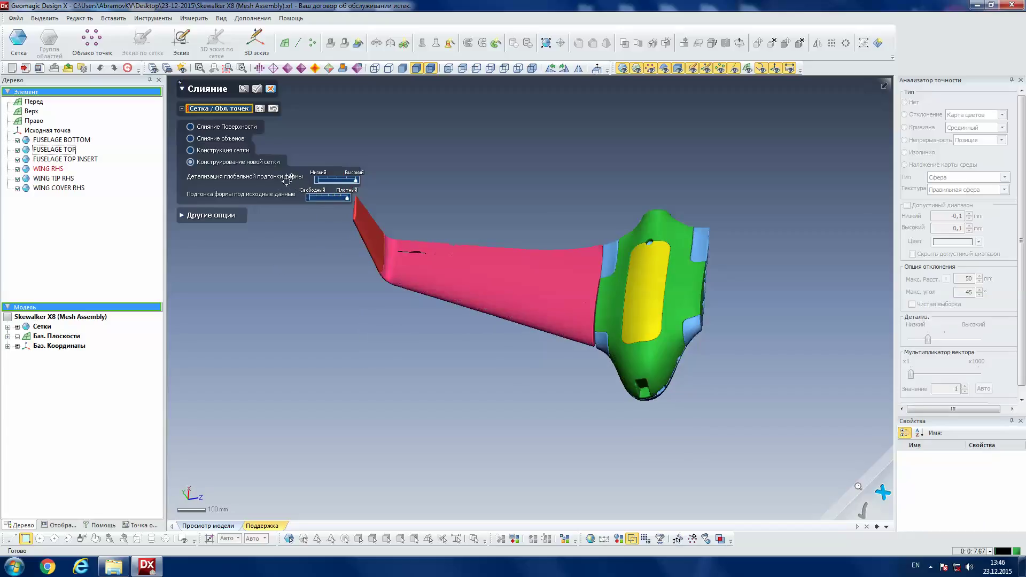
left_click(368, 228)
left_click(464, 275)
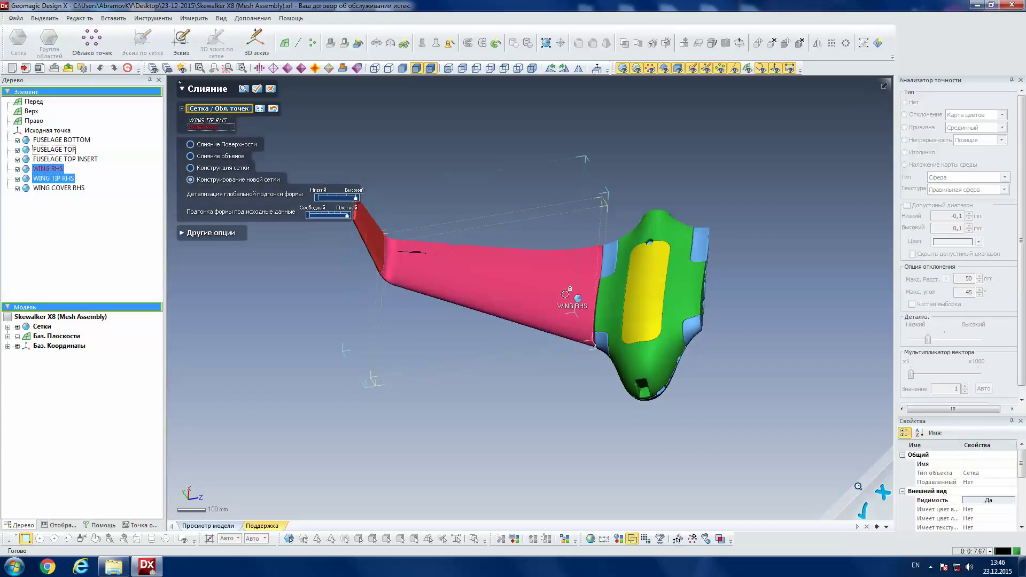
mouse_move(571, 292)
right_mouse_down()
mouse_move(541, 353)
mouse_move(513, 233)
right_mouse_up()
left_click(590, 314)
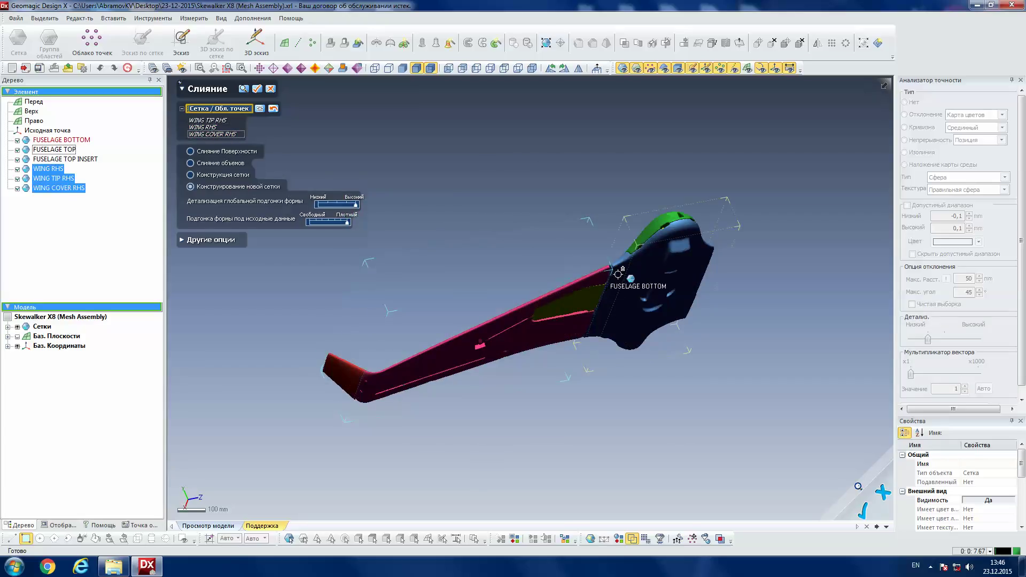
left_click(647, 260)
right_click_drag(647, 260, 657, 332)
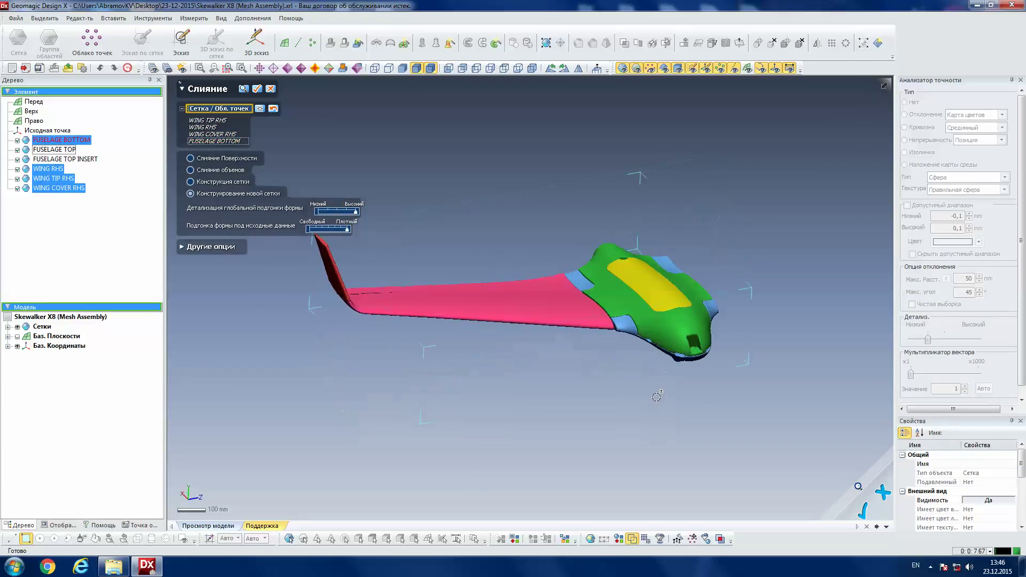
left_click(658, 332)
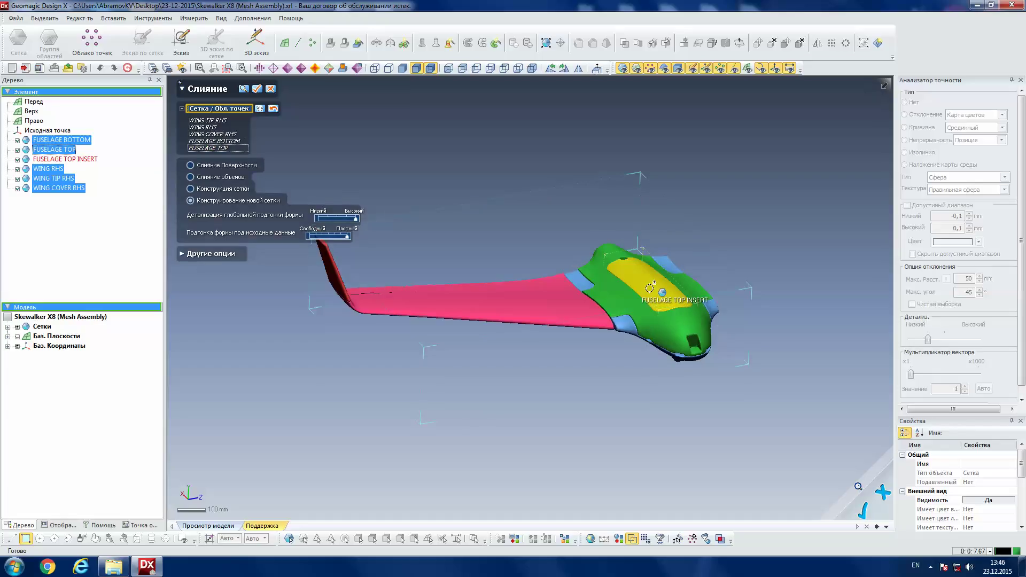
left_click(649, 288)
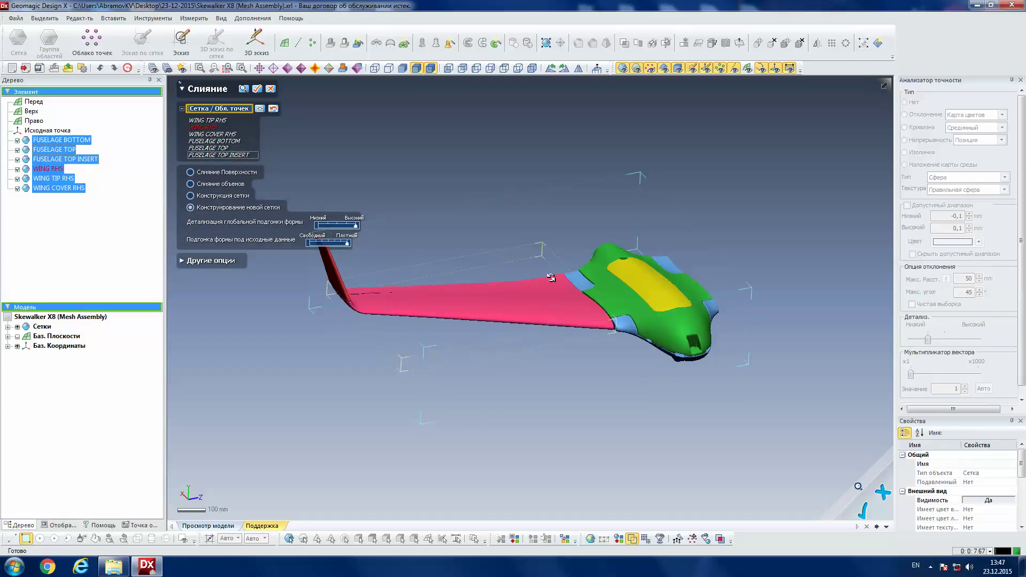
right_click_drag(553, 279, 555, 310)
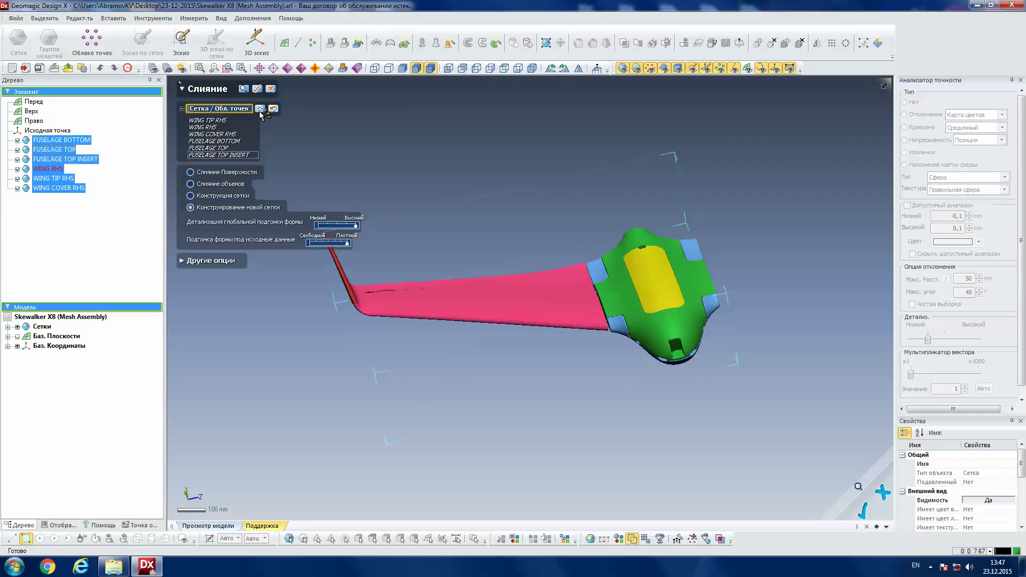
- Enable Create Solid Mesh in the extra options and run the merge
left_click(184, 262)
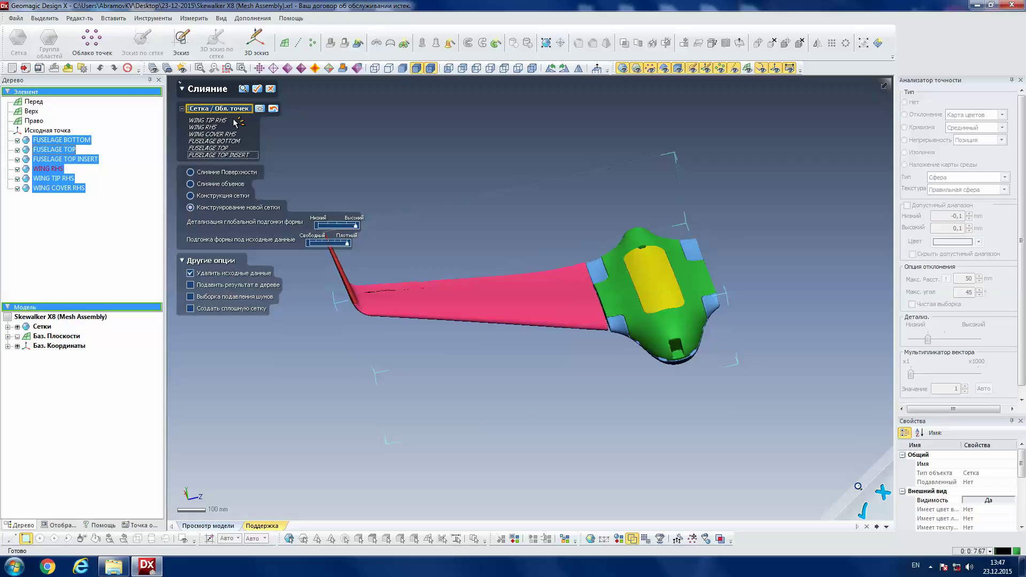
left_click(197, 309)
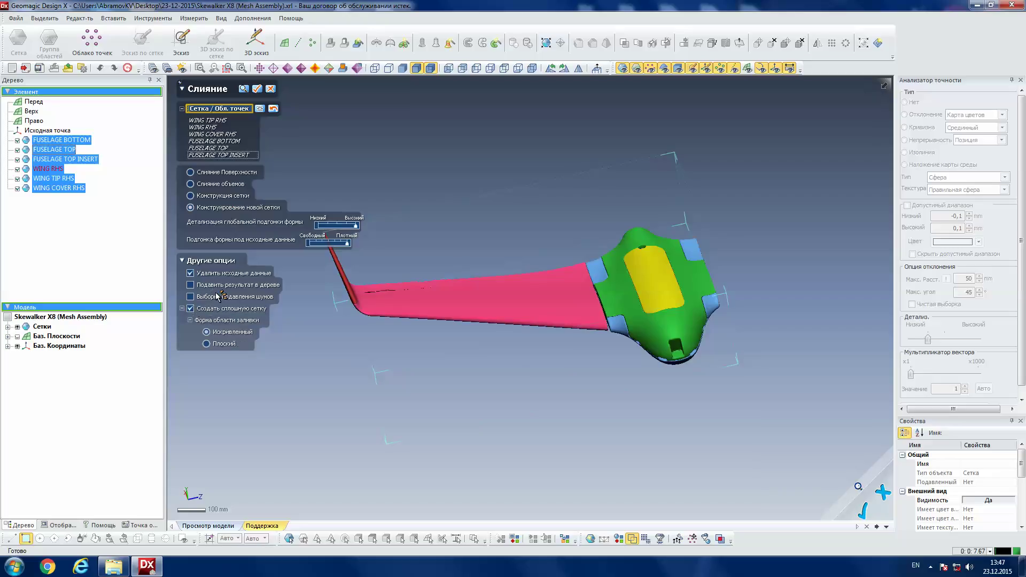
left_click(257, 89)
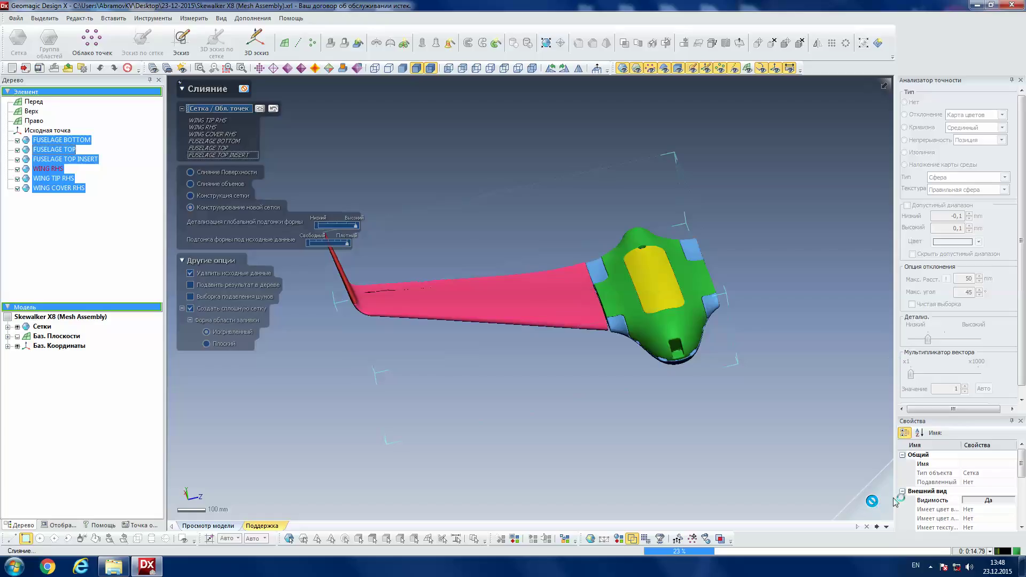
- Let the merge finish so the six wing and fuselage meshes become one combined mesh
left_click(930, 566)
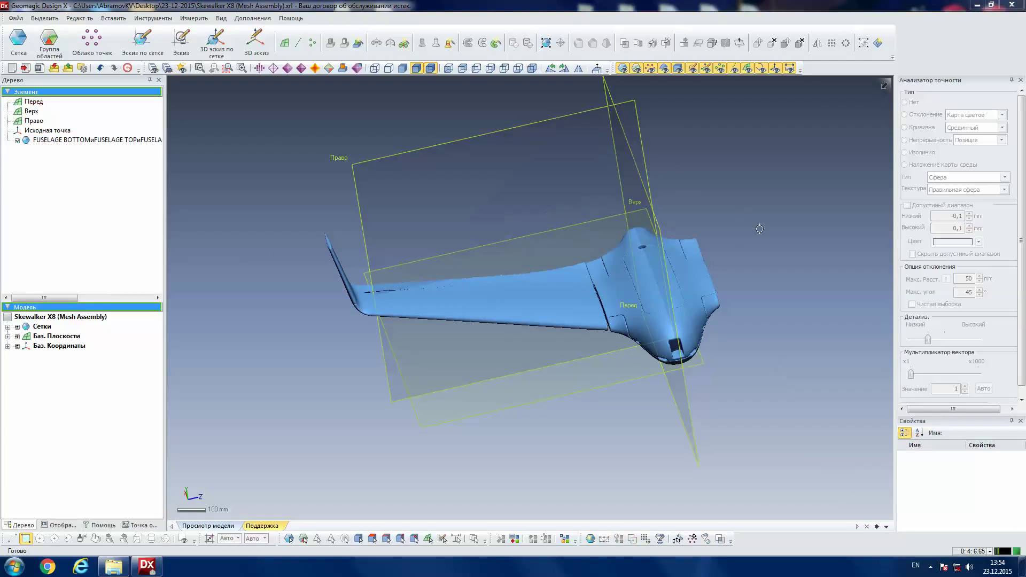
mouse_move(755, 215)
right_mouse_down()
mouse_move(712, 297)
mouse_move(420, 231)
mouse_move(514, 262)
mouse_move(572, 257)
mouse_move(526, 171)
mouse_move(760, 183)
mouse_move(698, 266)
mouse_move(592, 254)
right_mouse_up()
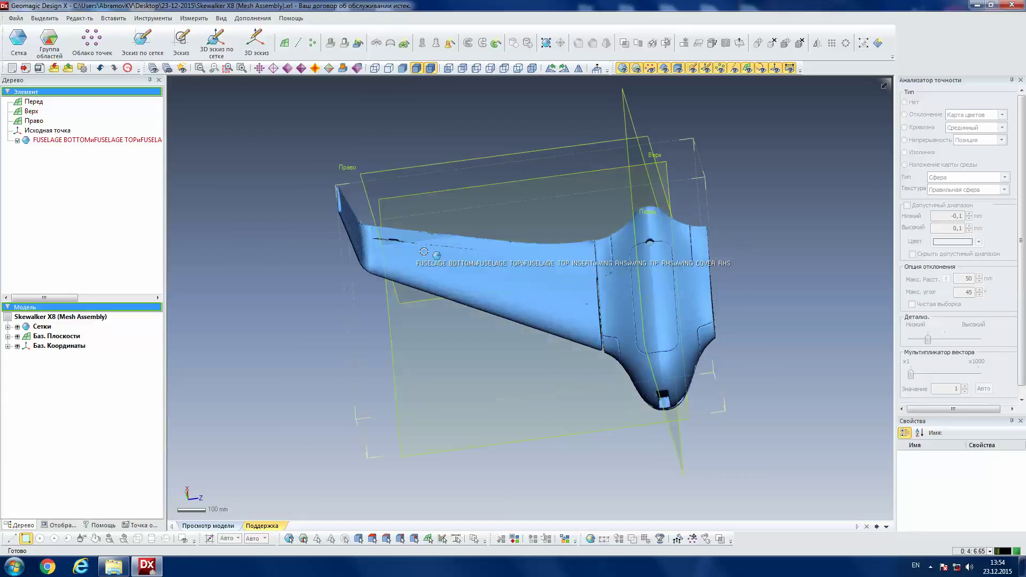
scroll(424, 252, "up", 1)
scroll(348, 219, "up", 2)
scroll(277, 187, "up", 2)
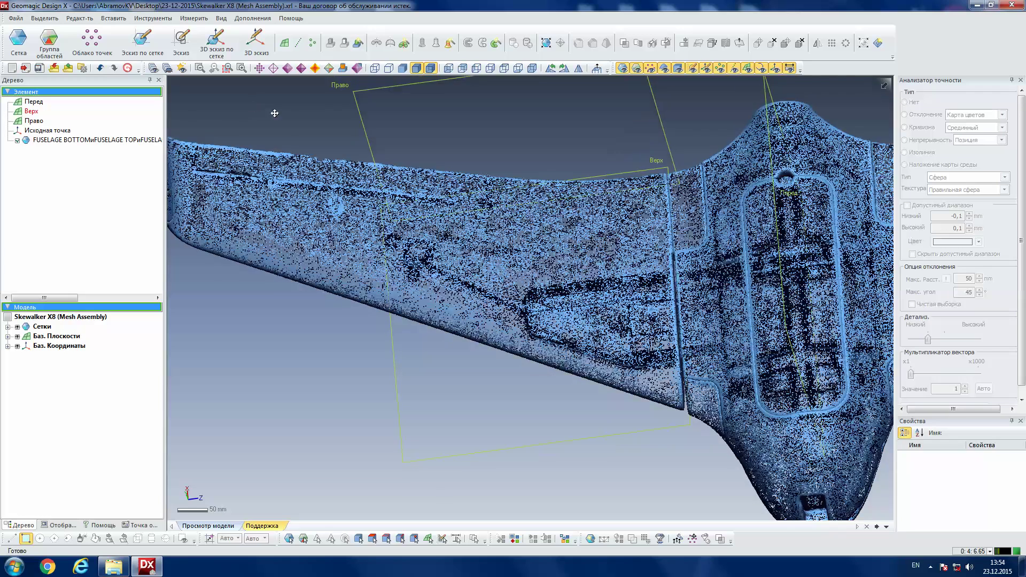
right_click_drag(257, 106, 462, 172, "ctrl")
right_click_drag(429, 123, 339, 114, "ctrl")
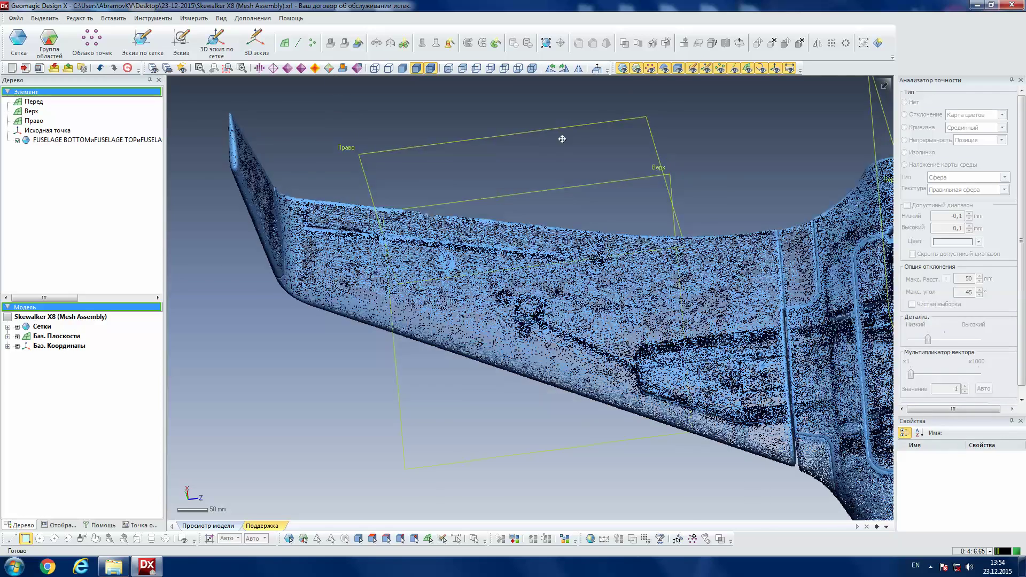
right_click_drag(695, 167, 363, 134, "ctrl")
mouse_move(774, 311)
right_mouse_down()
mouse_move(716, 383)
mouse_move(601, 273)
right_mouse_up()
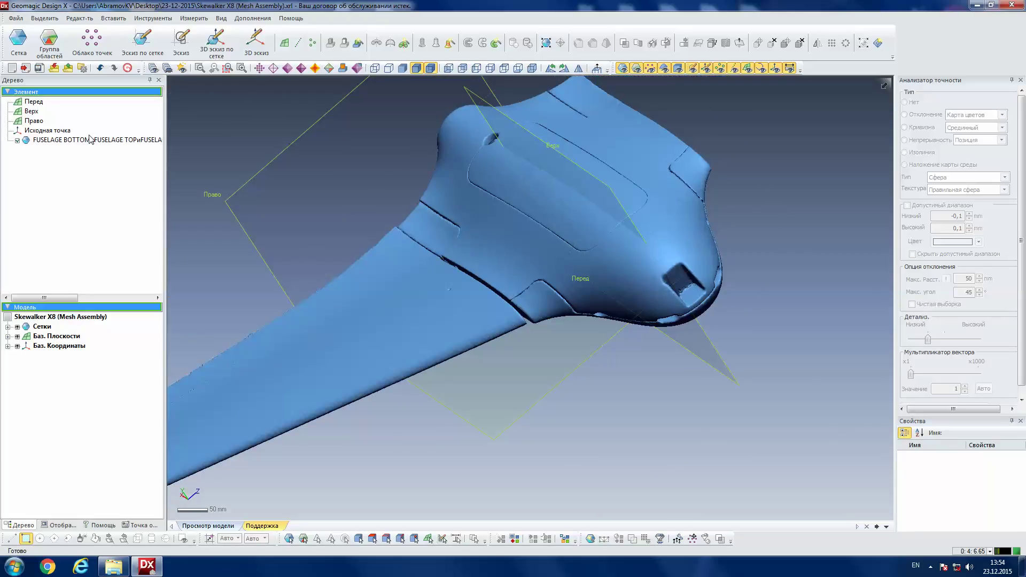
mouse_move(502, 365)
right_mouse_down()
mouse_move(600, 362)
mouse_move(582, 371)
mouse_move(504, 310)
mouse_move(650, 293)
mouse_move(472, 359)
right_mouse_up()
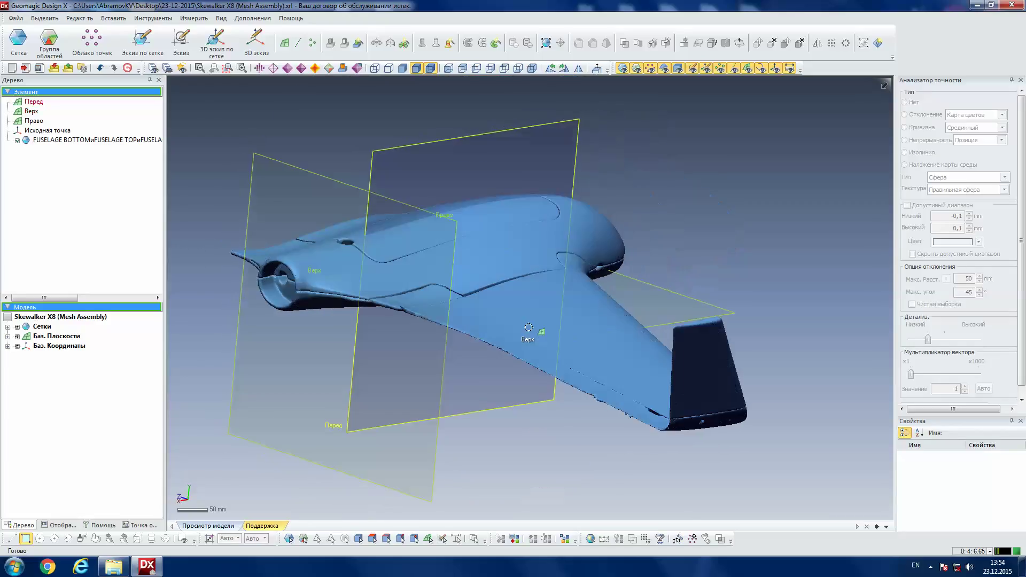
scroll(472, 359, "up", 3)
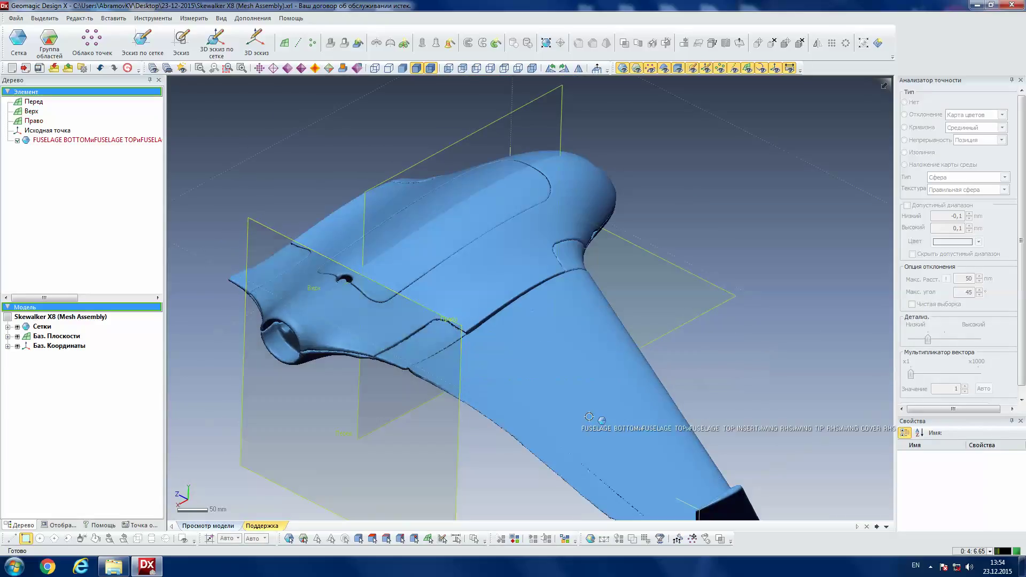
scroll(600, 392, "down", 3)
mouse_move(582, 373)
right_mouse_down()
mouse_move(624, 398)
mouse_move(600, 398)
mouse_move(601, 349)
mouse_move(758, 390)
mouse_move(509, 293)
mouse_move(591, 279)
right_mouse_up()
scroll(758, 390, "down", 3)
scroll(509, 293, "up", 5)
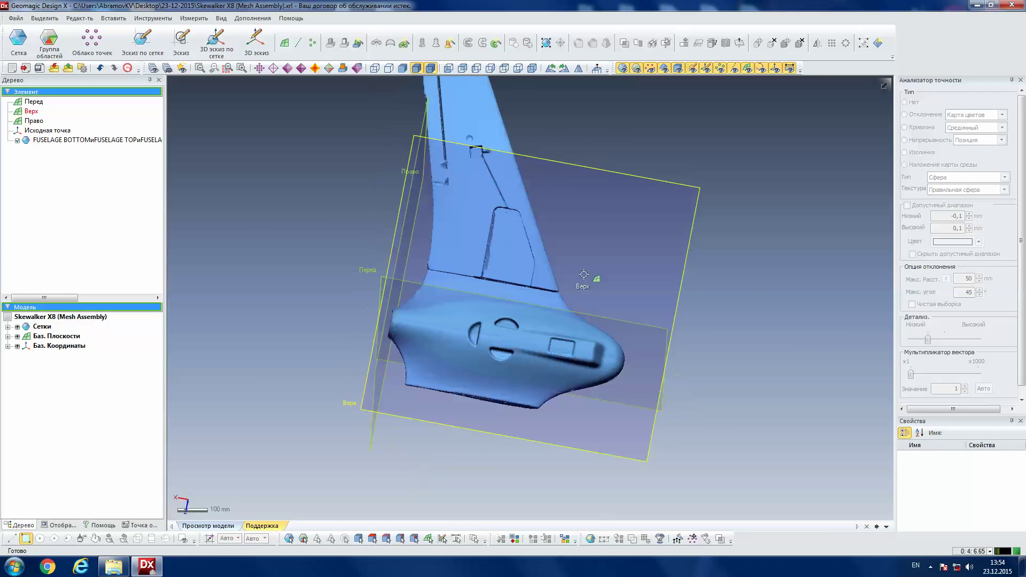
scroll(509, 229, "up", 2)
scroll(508, 221, "up", 2)
scroll(509, 220, "up", 1)
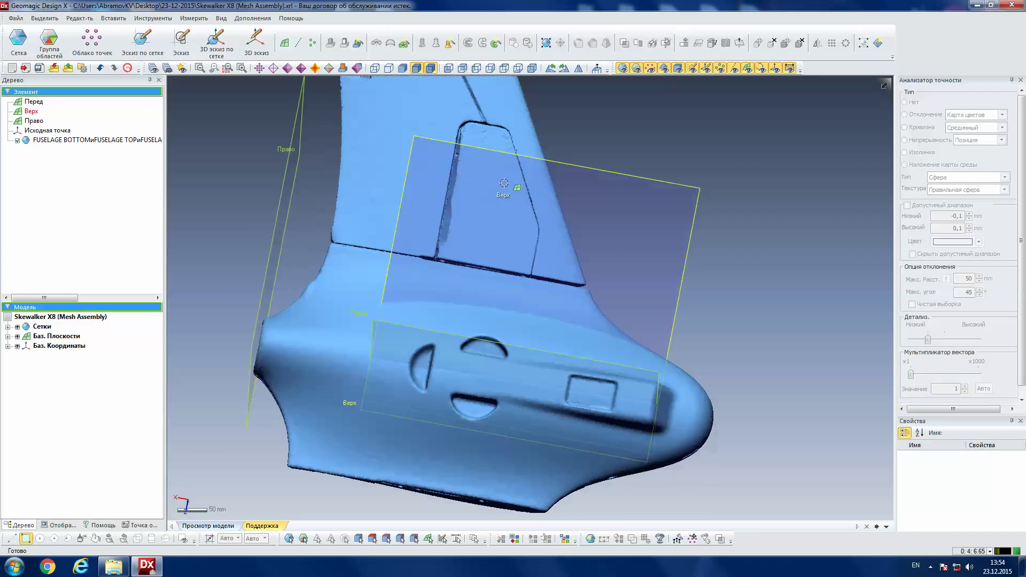
scroll(495, 215, "up", 1)
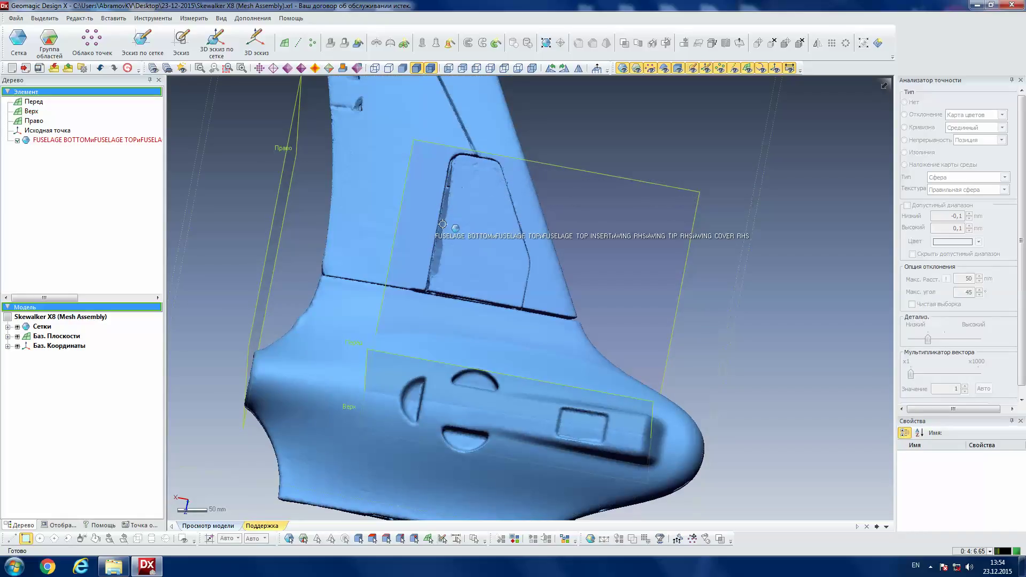
right_click_drag(360, 272, 595, 142)
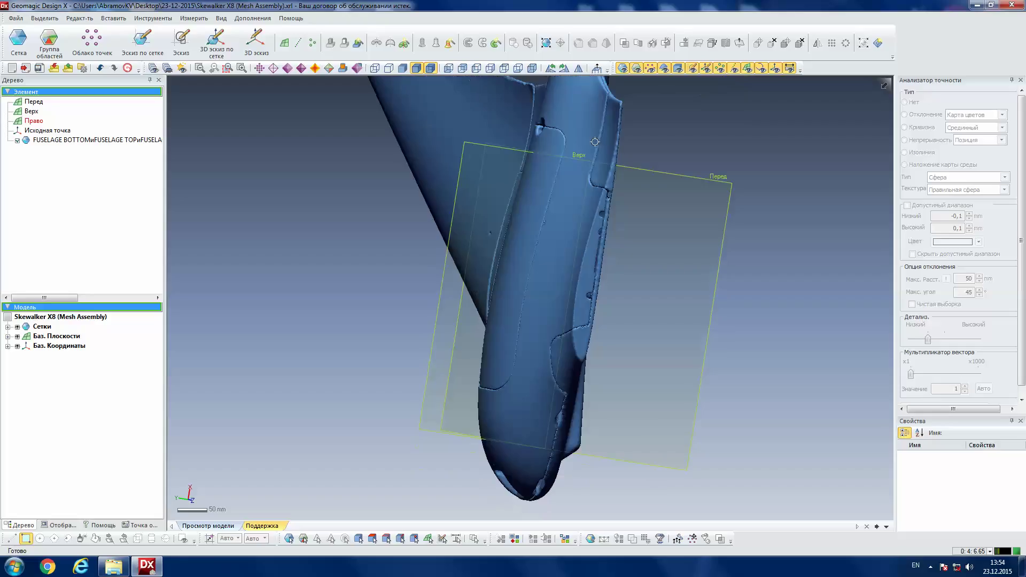
key("ctrl+s")
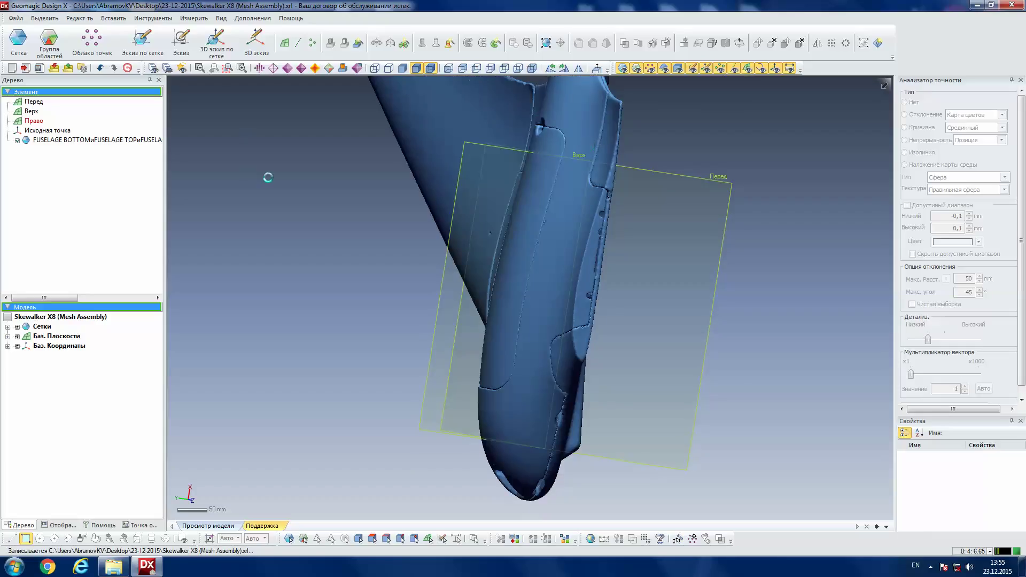
- Orbit back to the whole aircraft, select the merged fuselage mesh, and zoom in
mouse_move(154, 161)
right_mouse_down()
mouse_move(408, 254)
mouse_move(229, 104)
mouse_move(259, 193)
mouse_move(661, 279)
mouse_move(641, 271)
mouse_move(634, 293)
right_mouse_up()
scroll(661, 280, "up", 3)
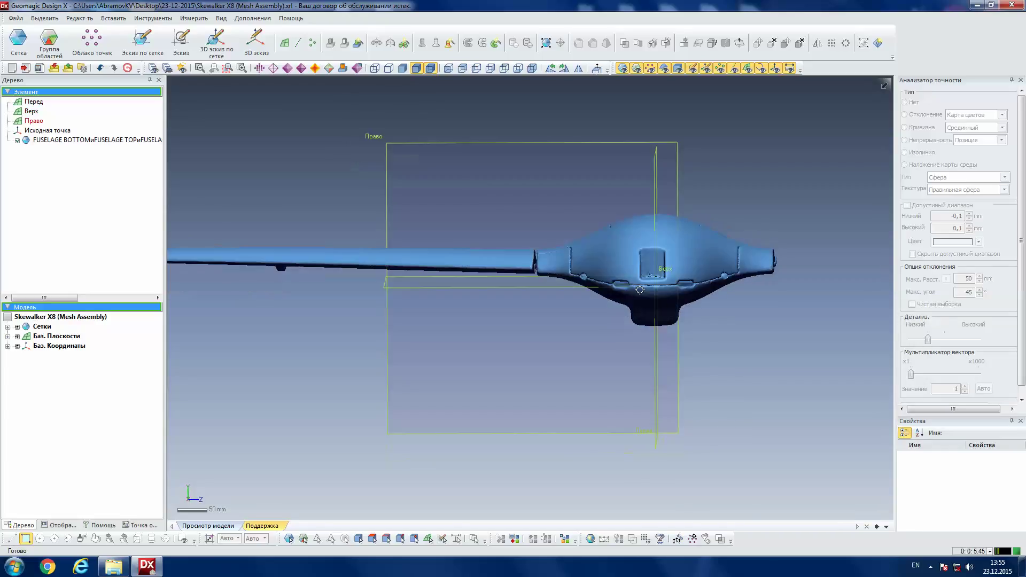
scroll(635, 293, "down", 3)
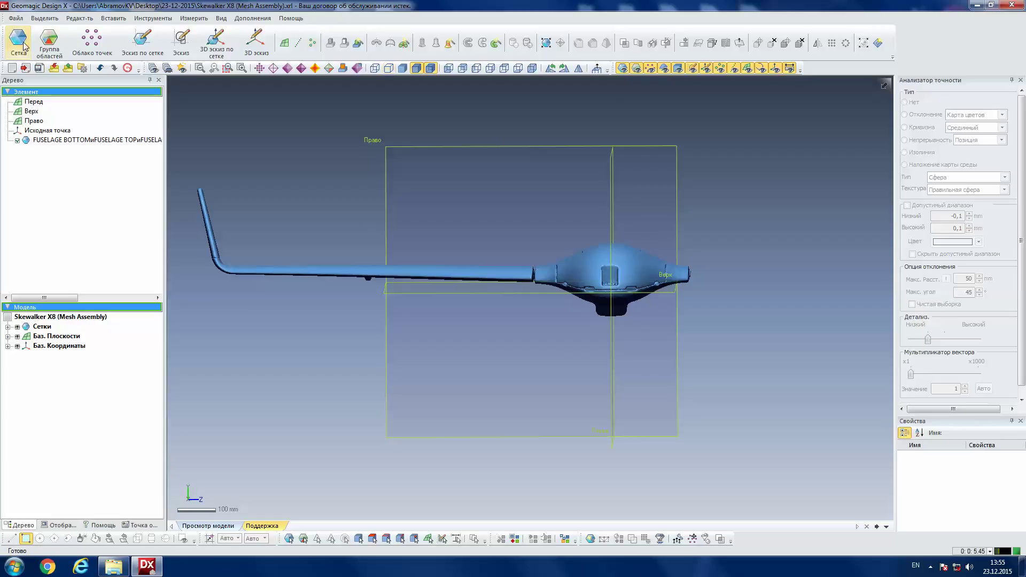
left_click(573, 260)
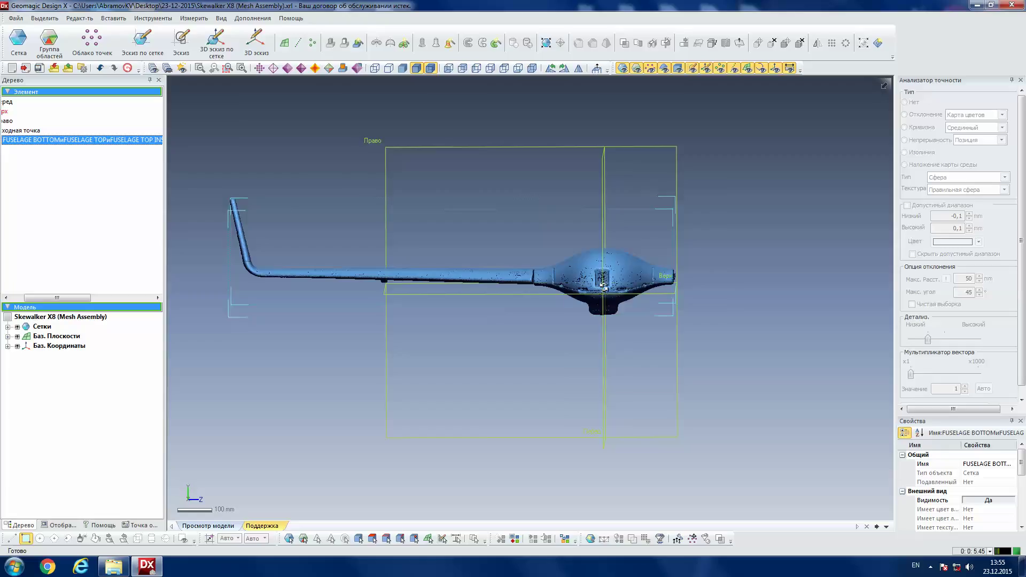
scroll(695, 288, "up", 2)
scroll(759, 278, "up", 1)
scroll(765, 267, "up", 2)
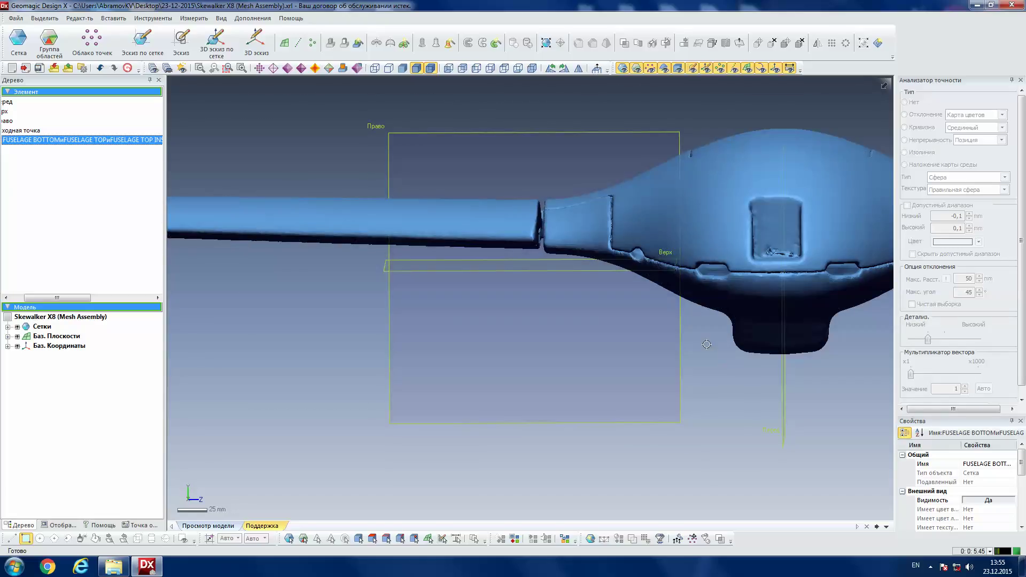
scroll(707, 344, "down", 2)
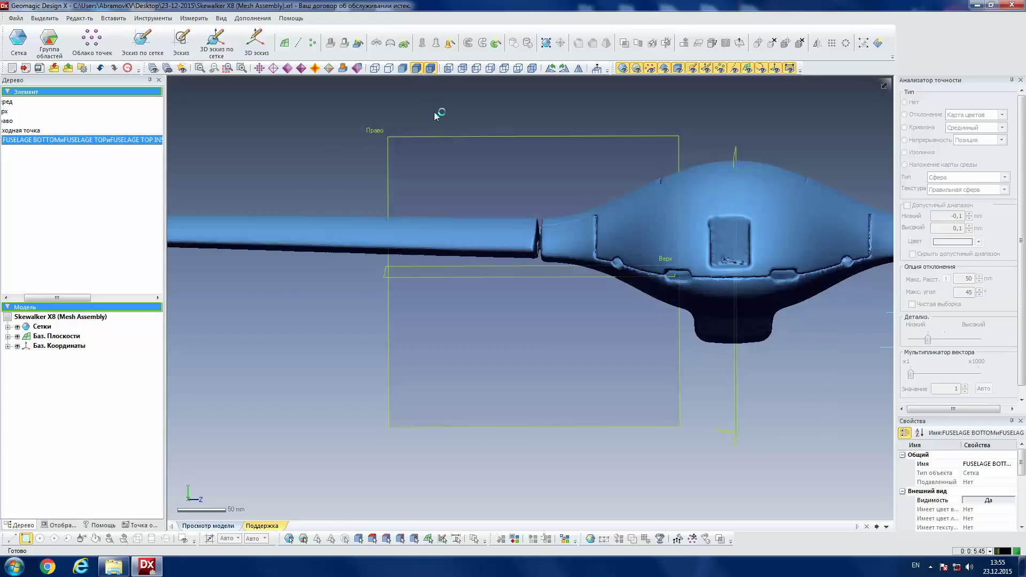
- Check the Right, Top and Front views, pan to the seam, and enter Сетка mesh editing
left_click(492, 71)
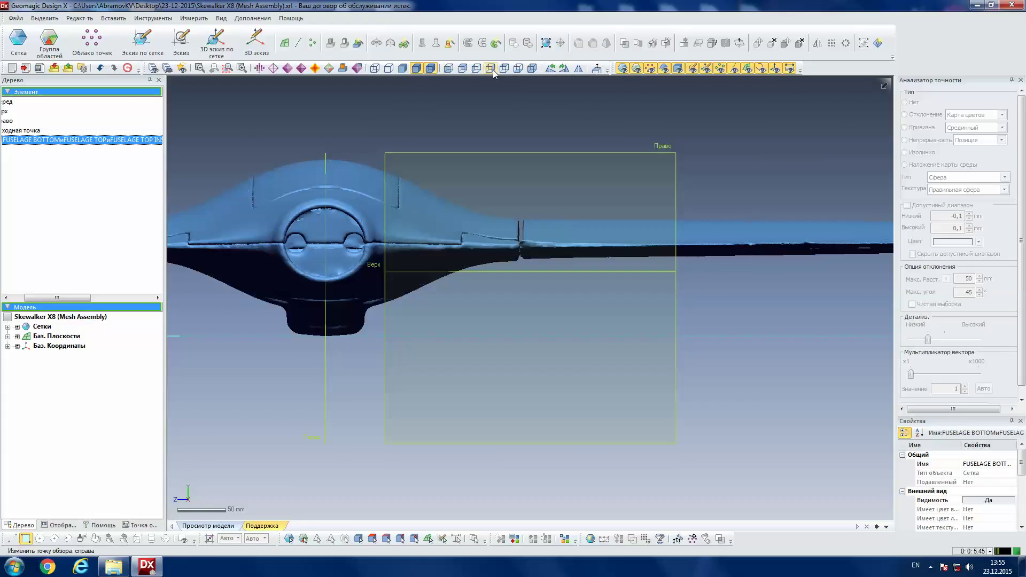
left_click(503, 69)
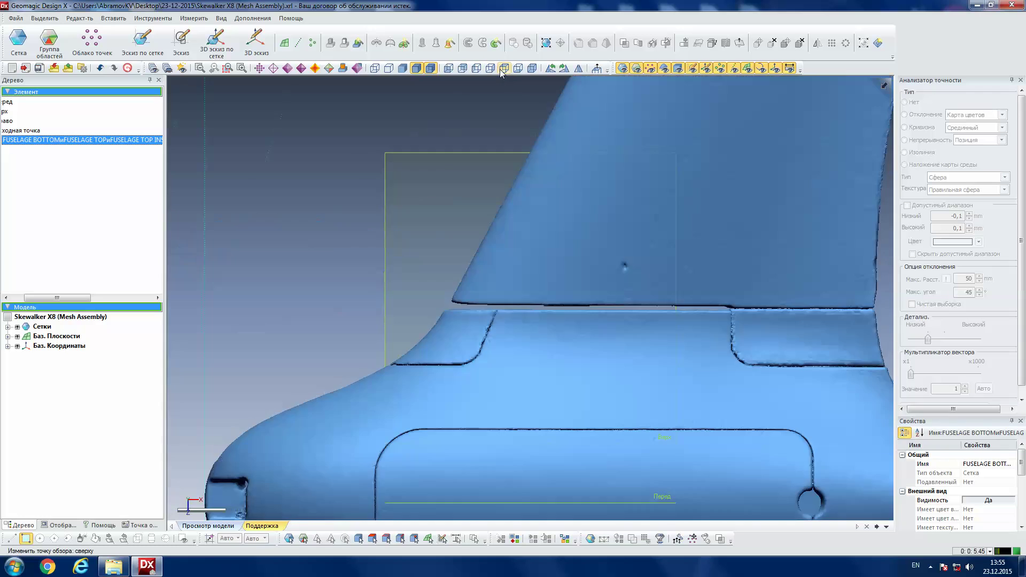
left_click(490, 69)
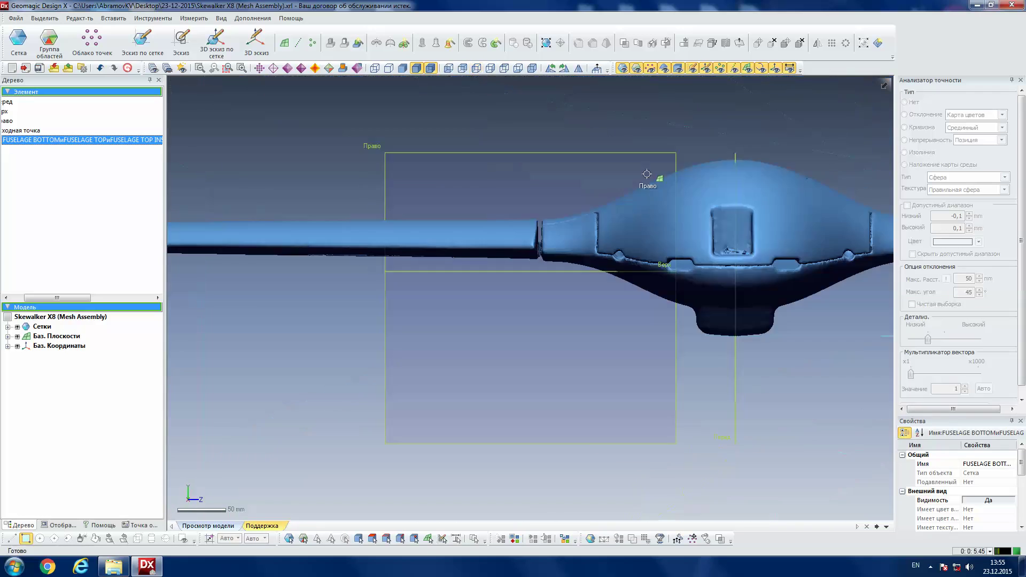
scroll(712, 248, "up", 1)
scroll(773, 246, "up", 1)
middle_click_drag(671, 320, 524, 323)
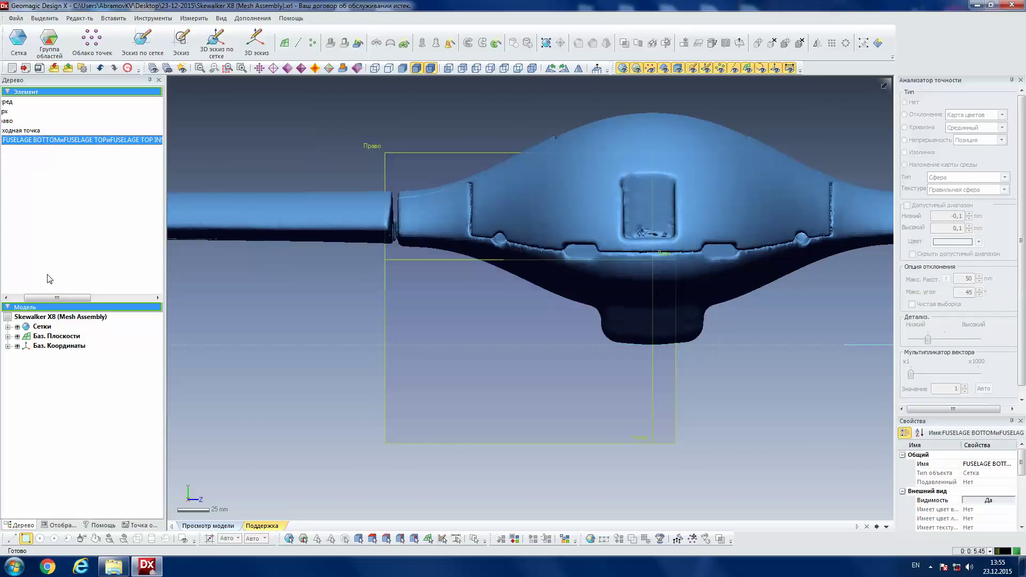
left_click_drag(57, 297, 45, 298)
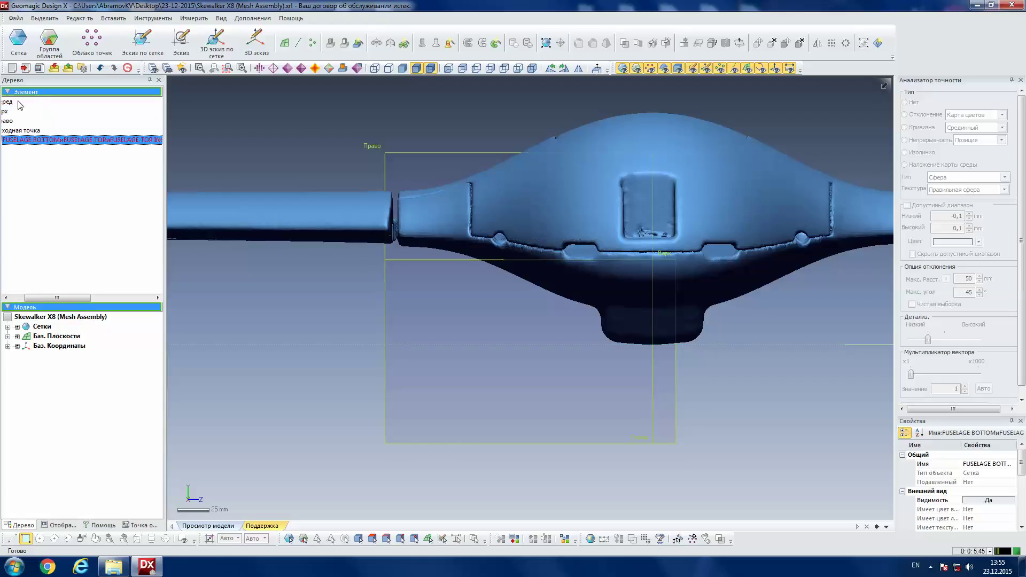
left_click(30, 43)
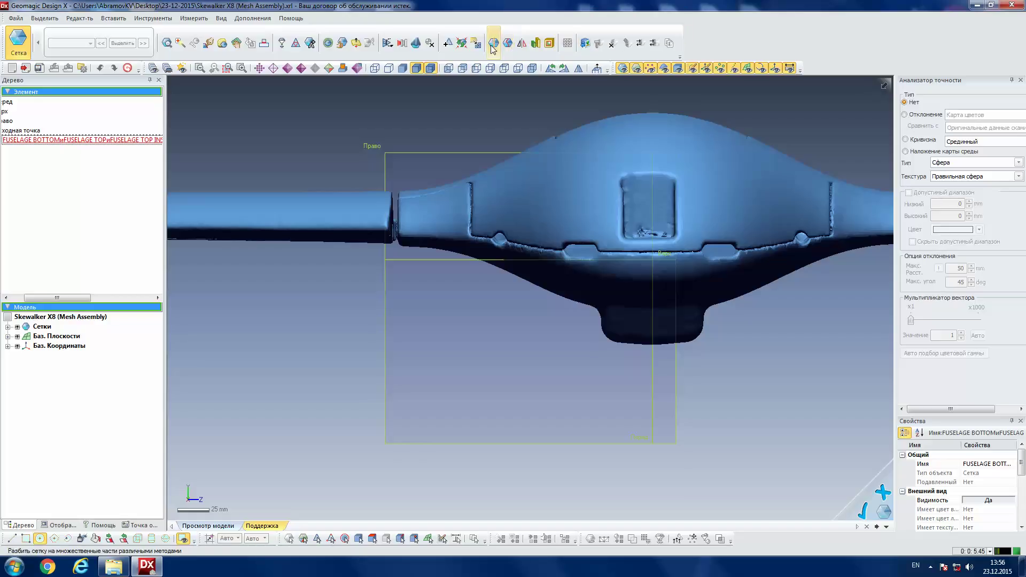
- Start the Сместить (Offset) command on the combined mesh, defaulting to Volume with 0 mm
left_click(534, 48)
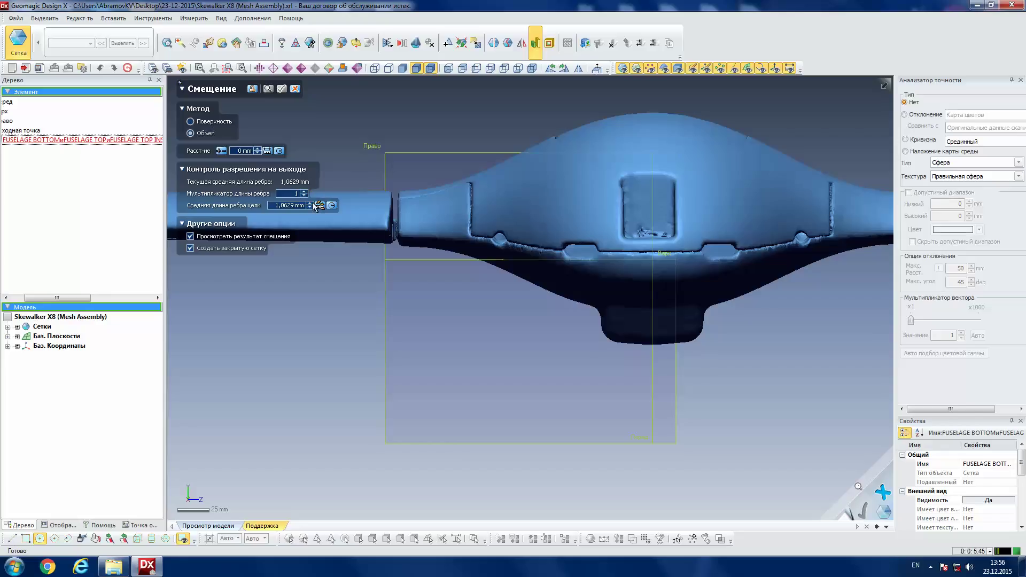
left_click(260, 151)
left_click(257, 149)
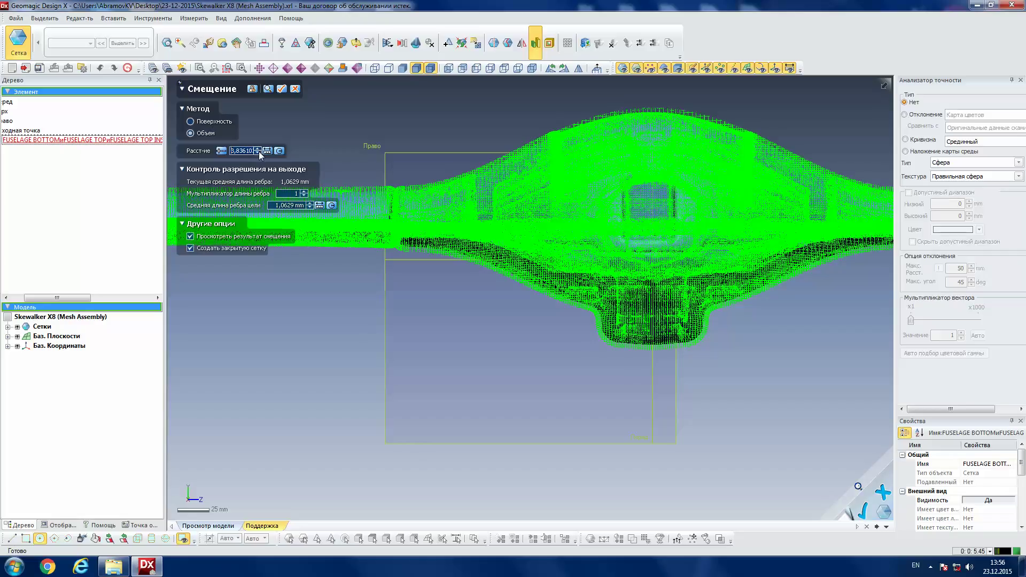
left_click(259, 151)
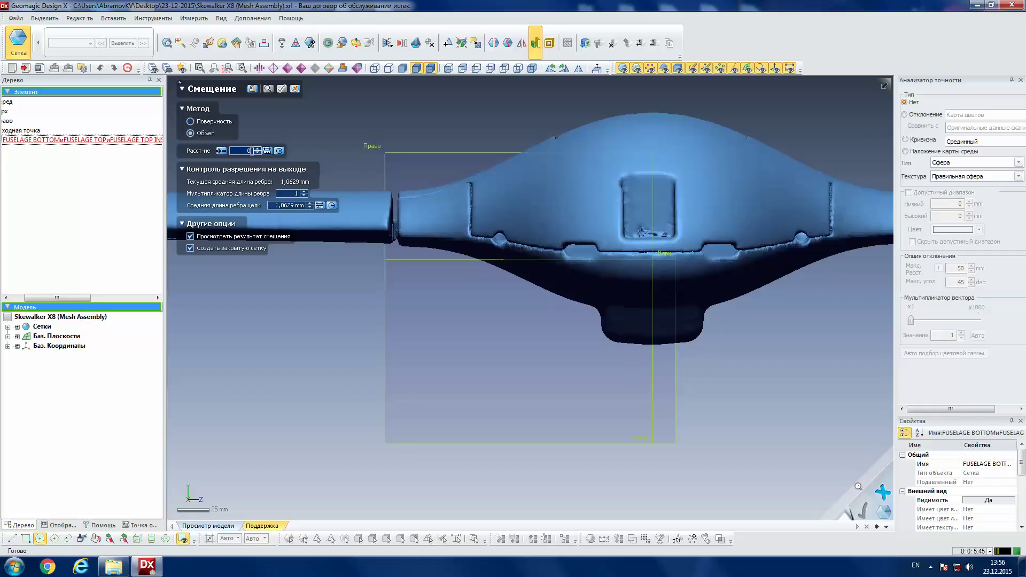
type("-1")
key("Return")
left_click(259, 152)
left_click(259, 152)
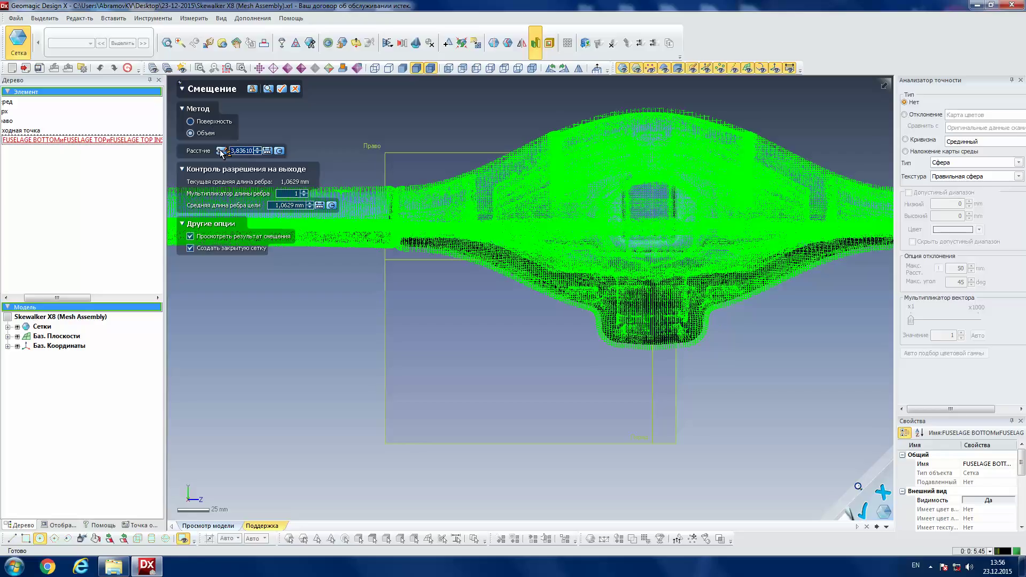
key("Return")
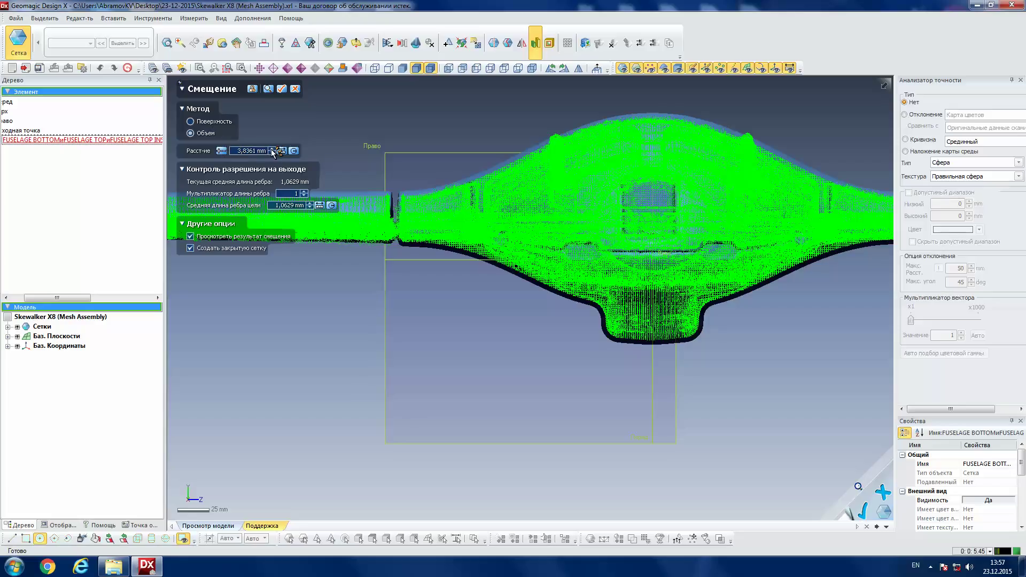
left_click(294, 89)
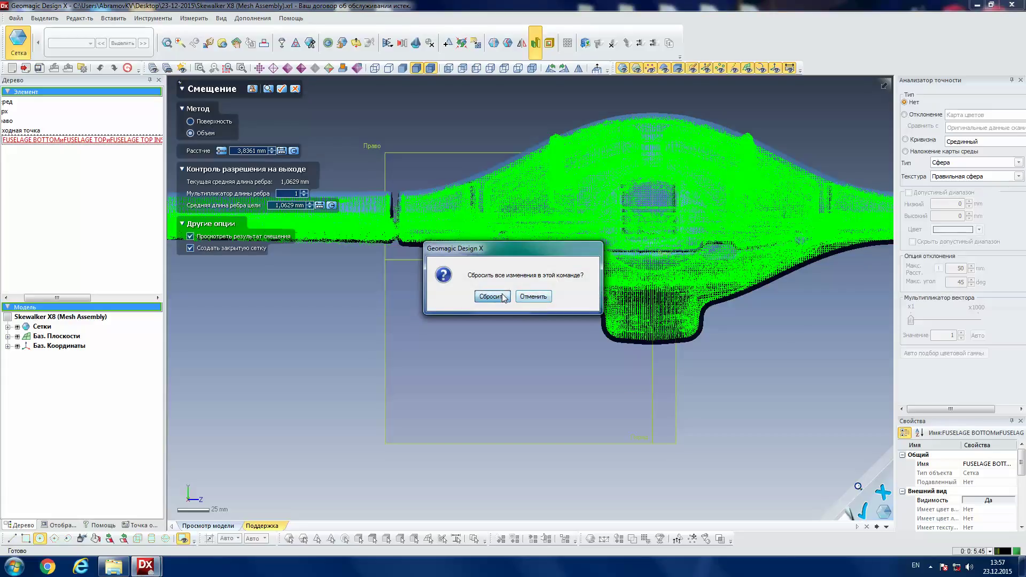
left_click(491, 297)
left_click_drag(81, 297, 39, 298)
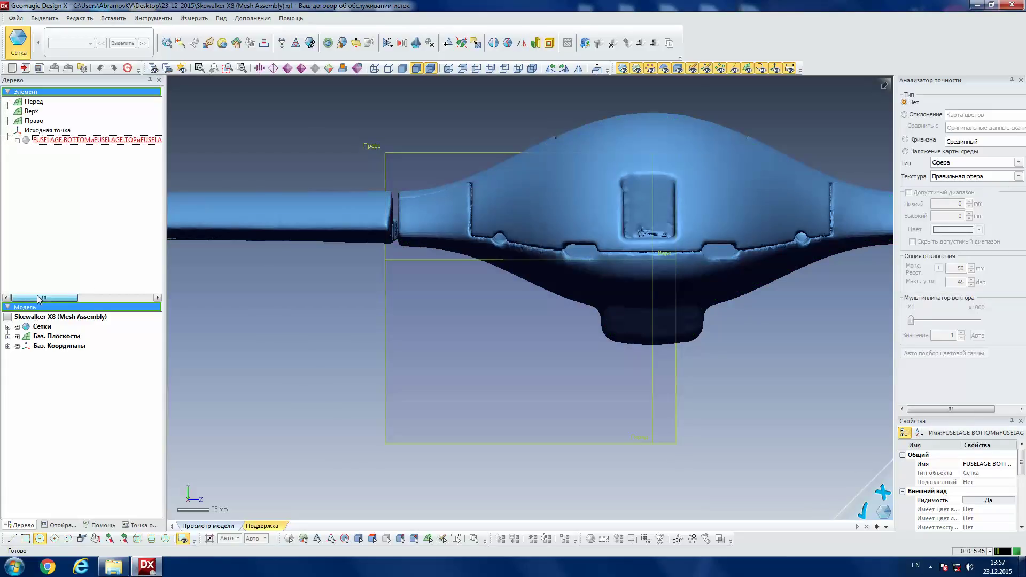
left_click(36, 102)
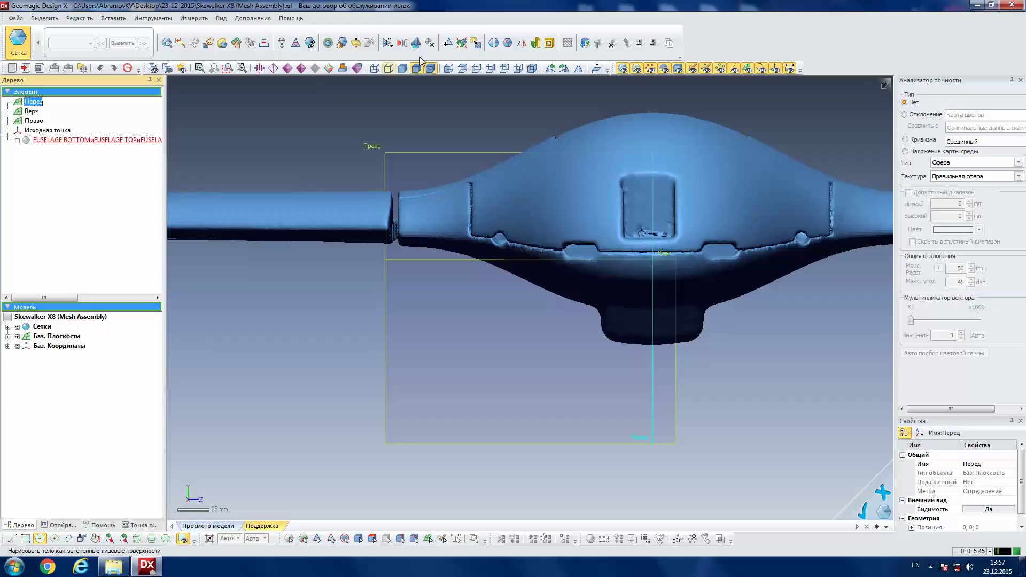
left_click(533, 46)
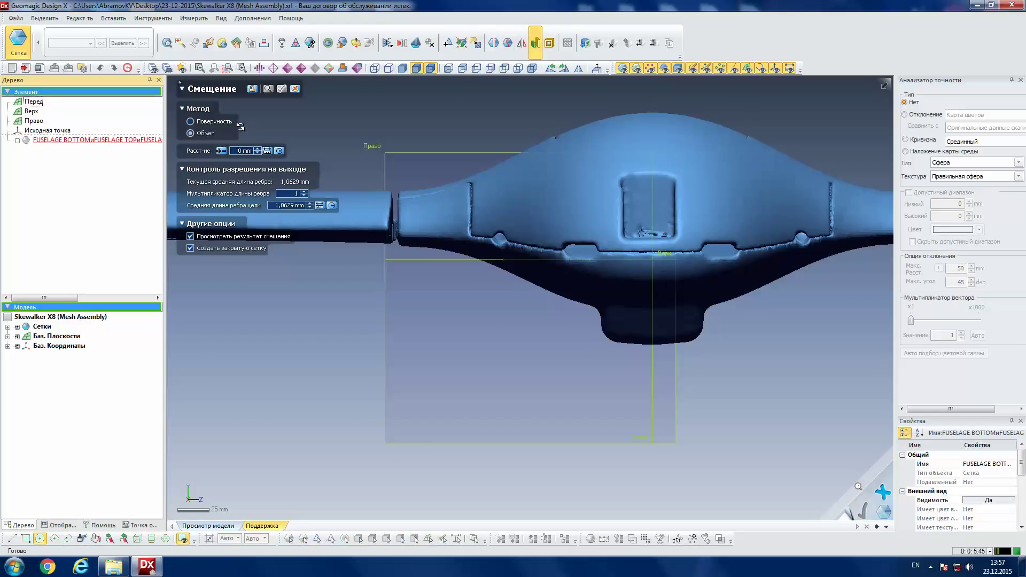
left_click(258, 151)
left_click(258, 149)
key("Home")
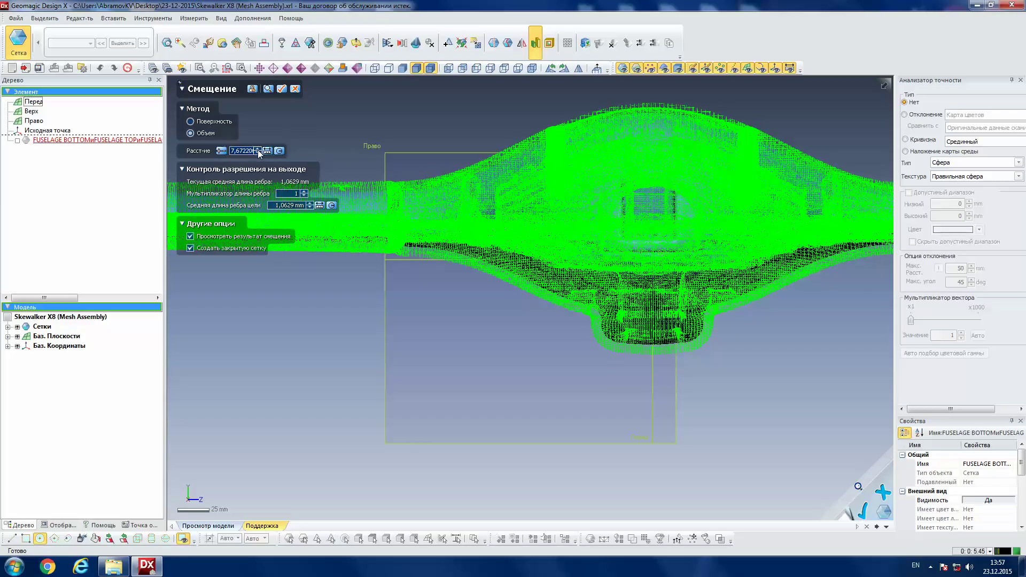
left_click(258, 151)
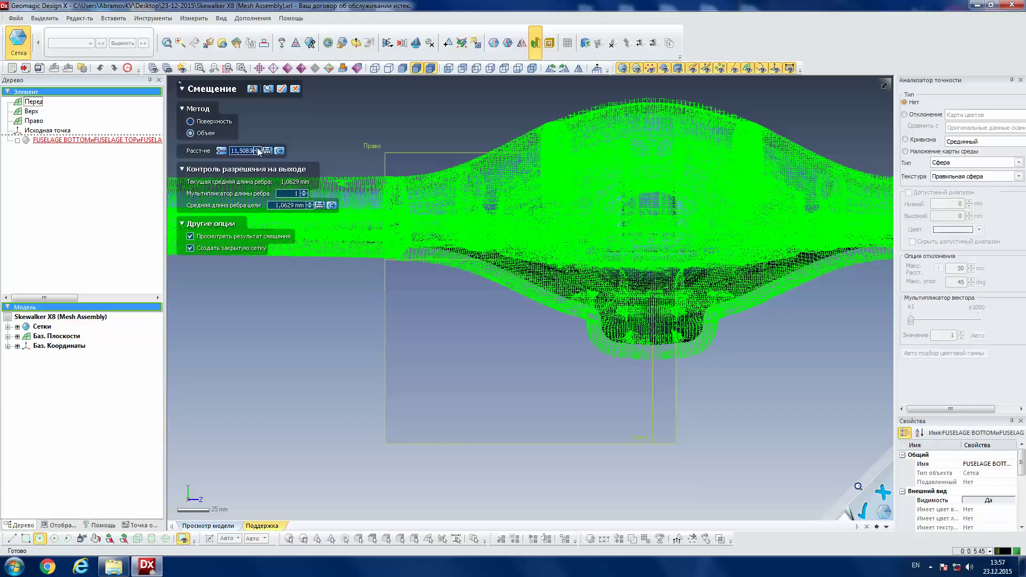
left_click(259, 150)
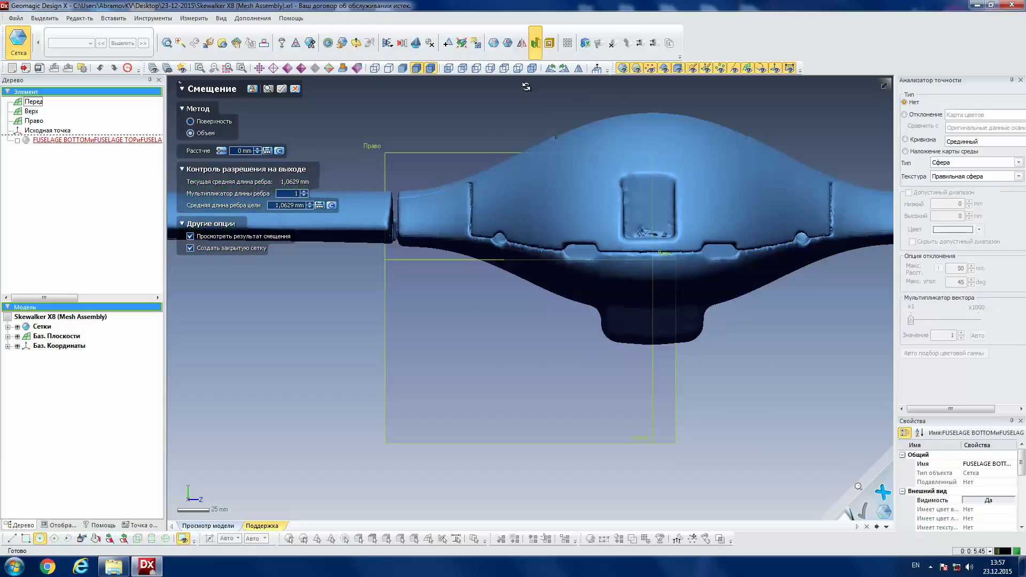
left_click(155, 18)
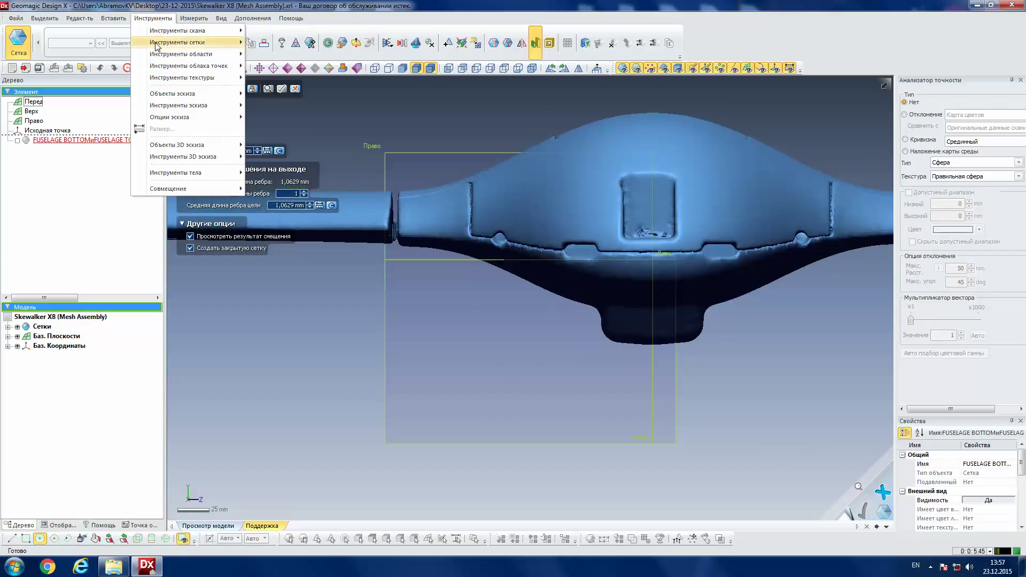
mouse_move(177, 31)
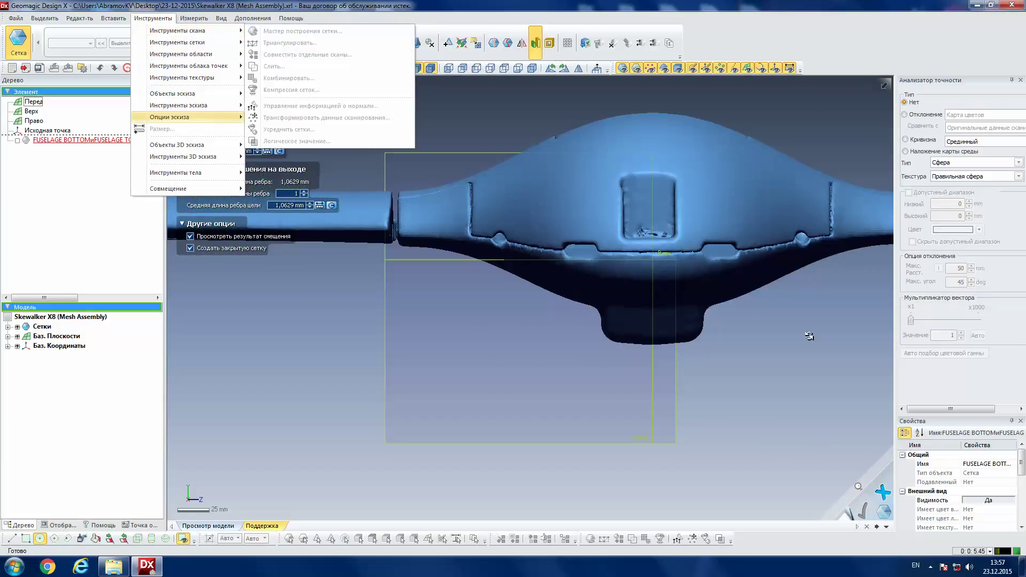
left_click(878, 494)
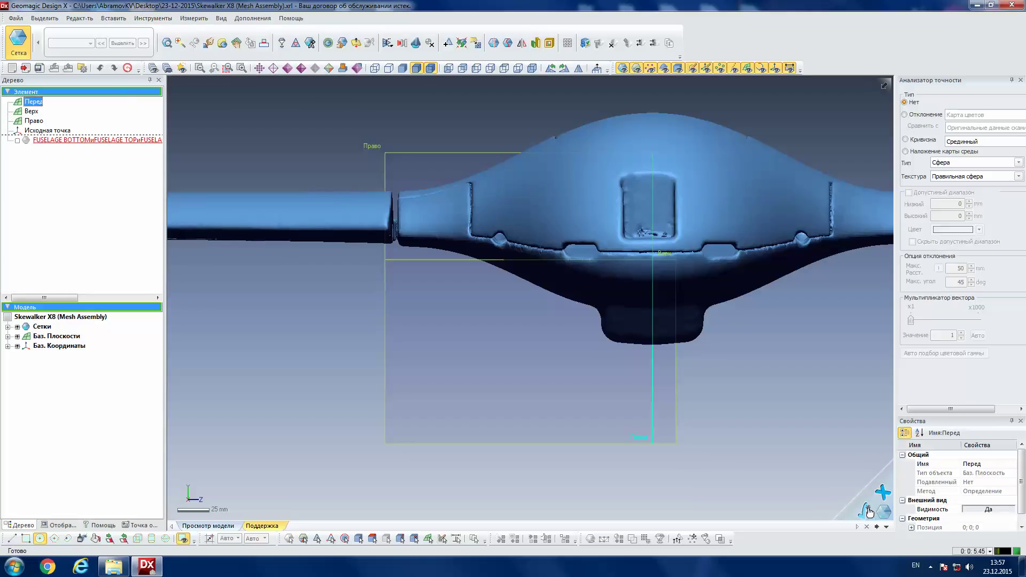
- Leave mesh editing with the fuselage mesh selected and briefly try the scan tools and point cloud mode
left_click(868, 513)
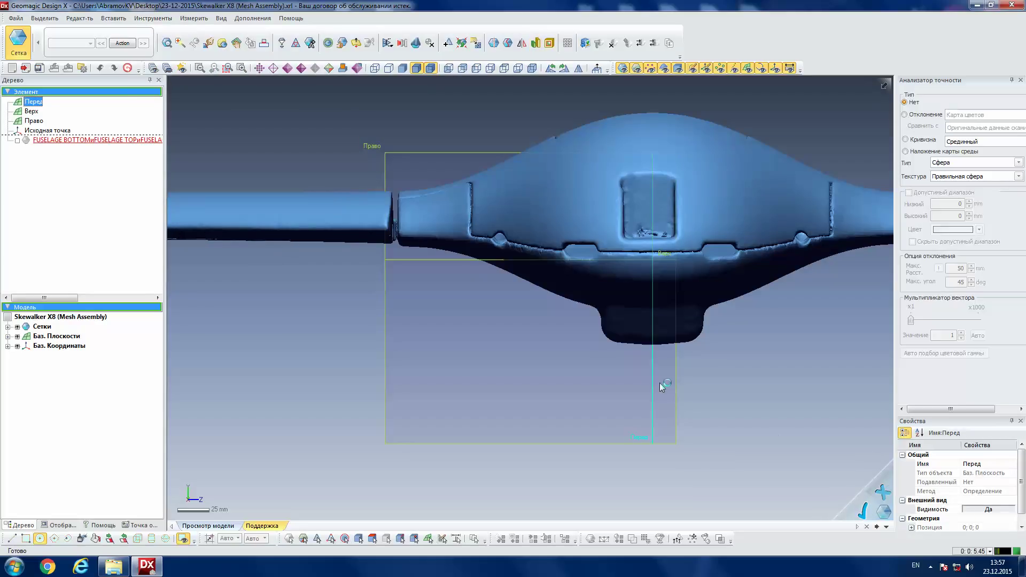
left_click(677, 336)
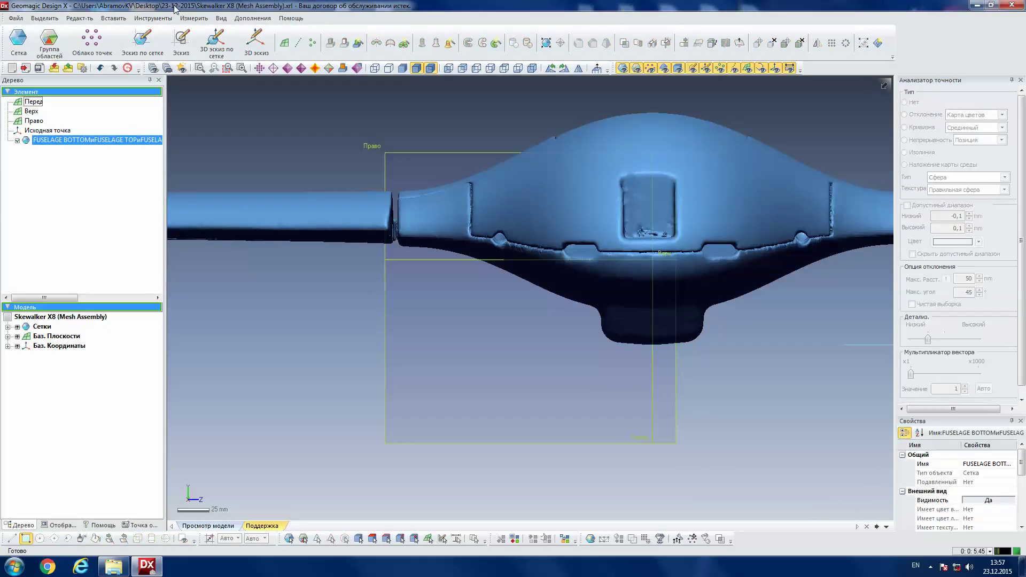
left_click(161, 19)
mouse_move(177, 30)
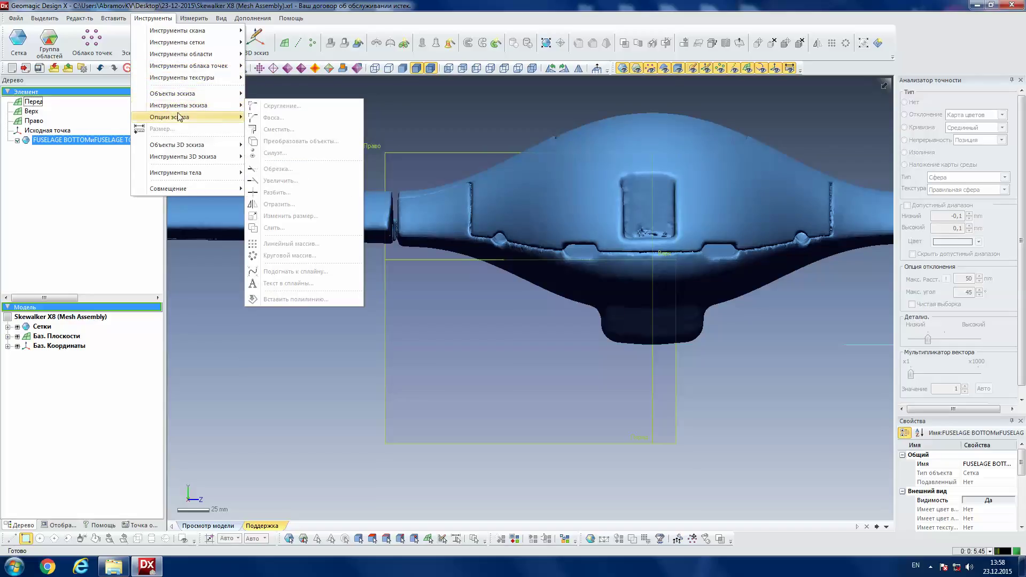
mouse_move(169, 117)
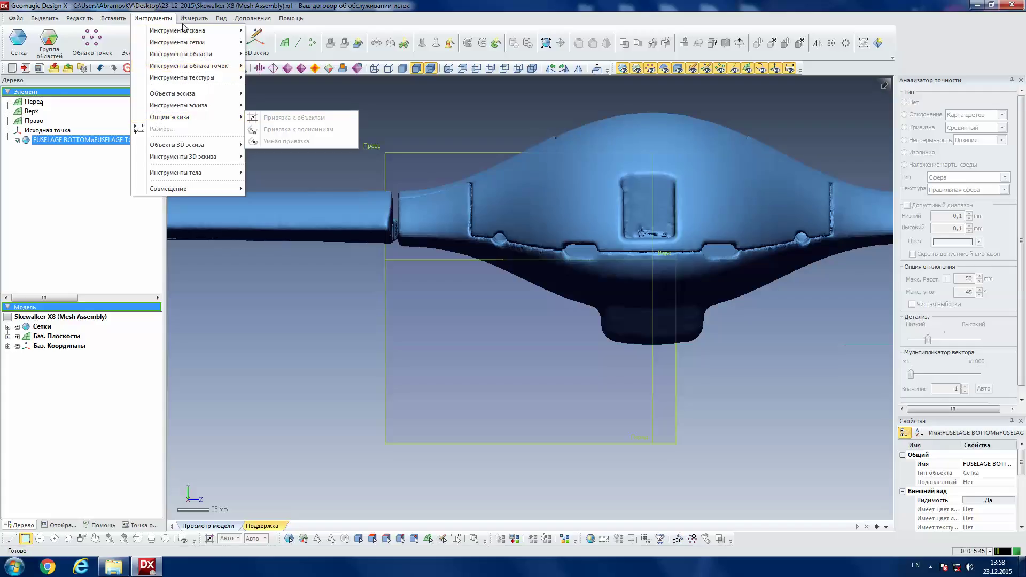
left_click(354, 5)
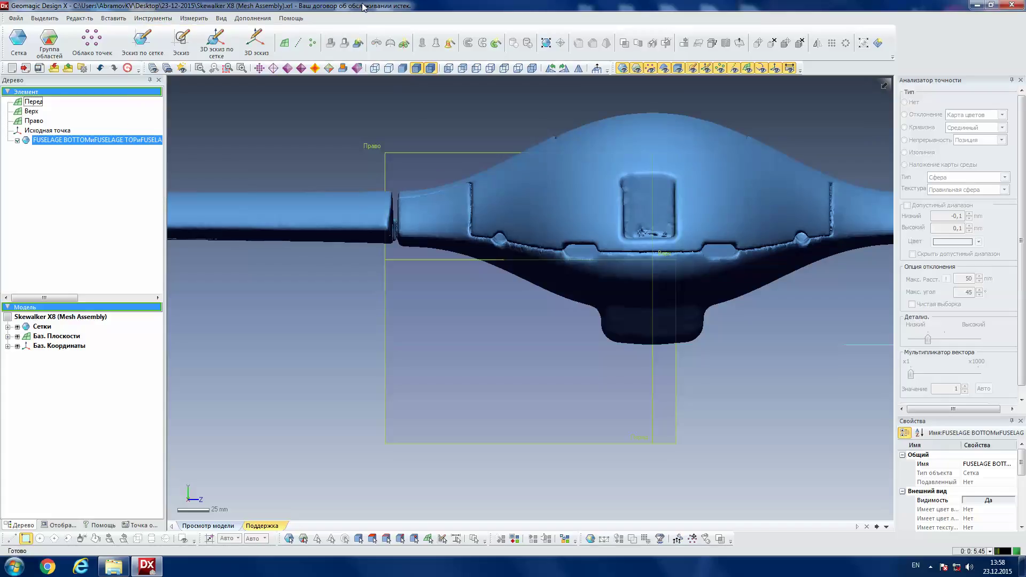
left_click(86, 51)
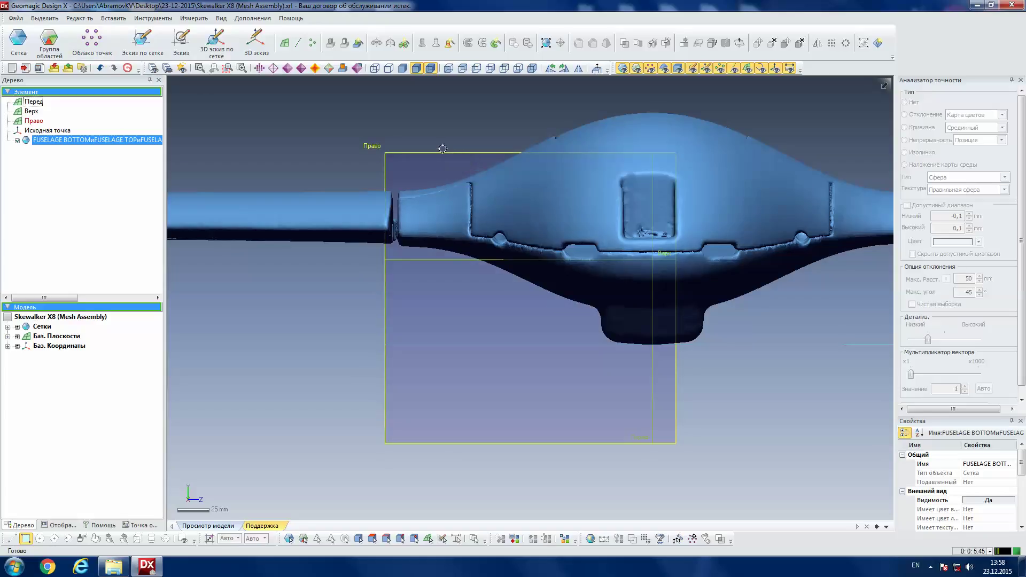
left_click(92, 40)
- Orbit to a top-down view of the aircraft and bring up the Import File dialog
scroll(501, 178, "down", 2)
right_click_drag(502, 177, 352, 155)
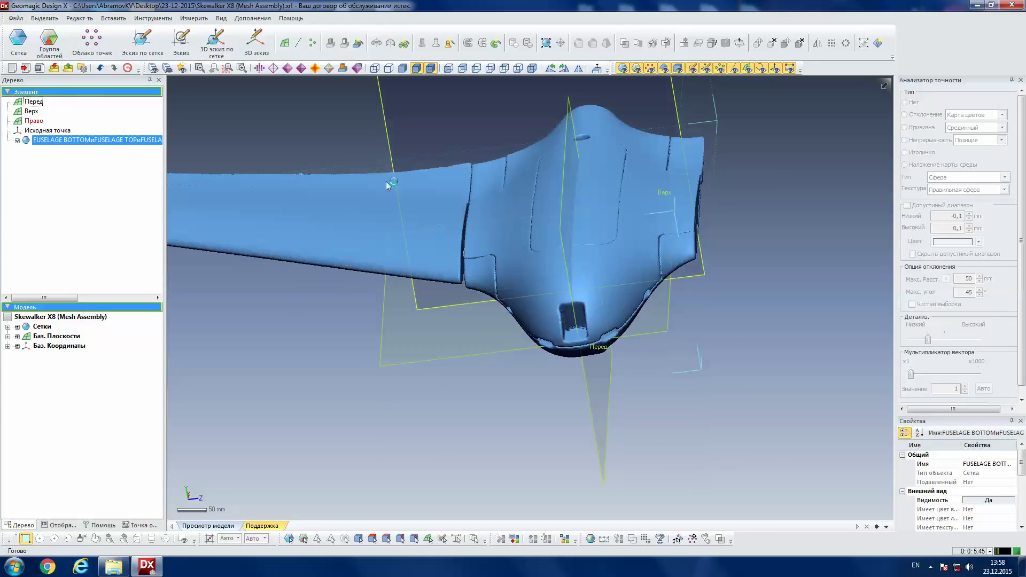
scroll(353, 149, "down", 2)
right_click_drag(355, 142, 210, 93)
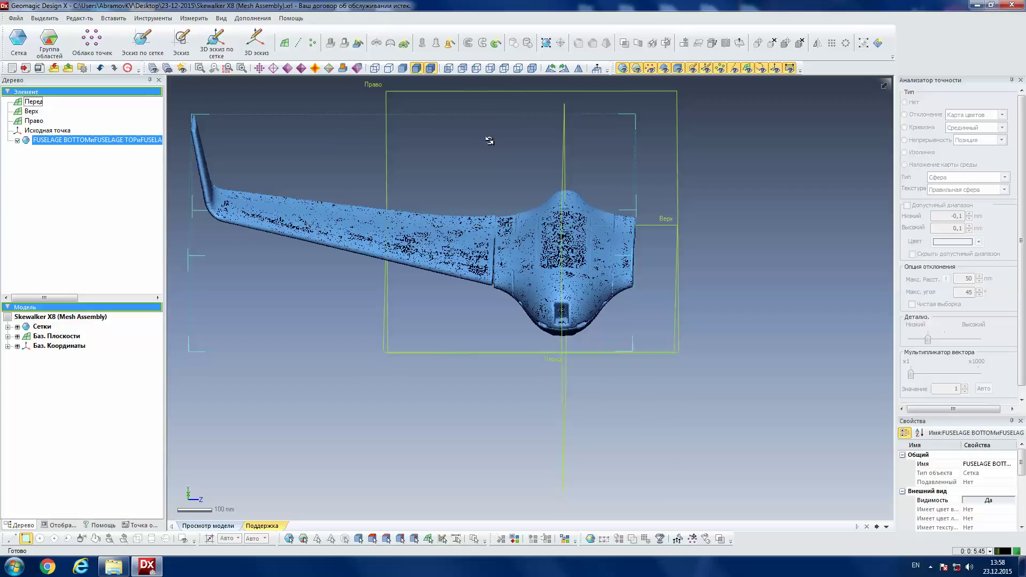
left_click(60, 70)
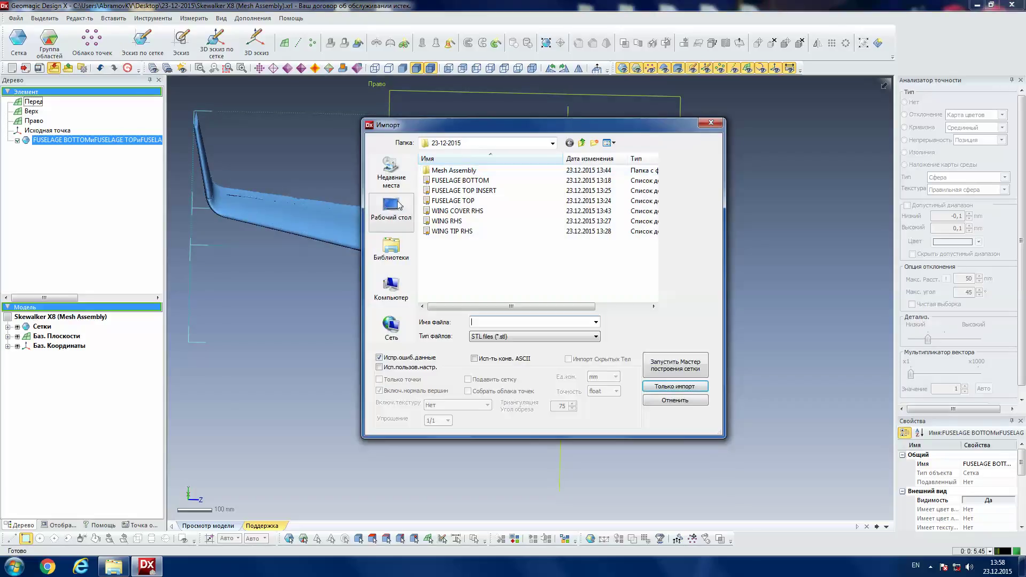
- Import the FUSELAGE BOTTOM mesh from Aircraft Project > 3D Scanning
scroll(559, 239, "down", 3)
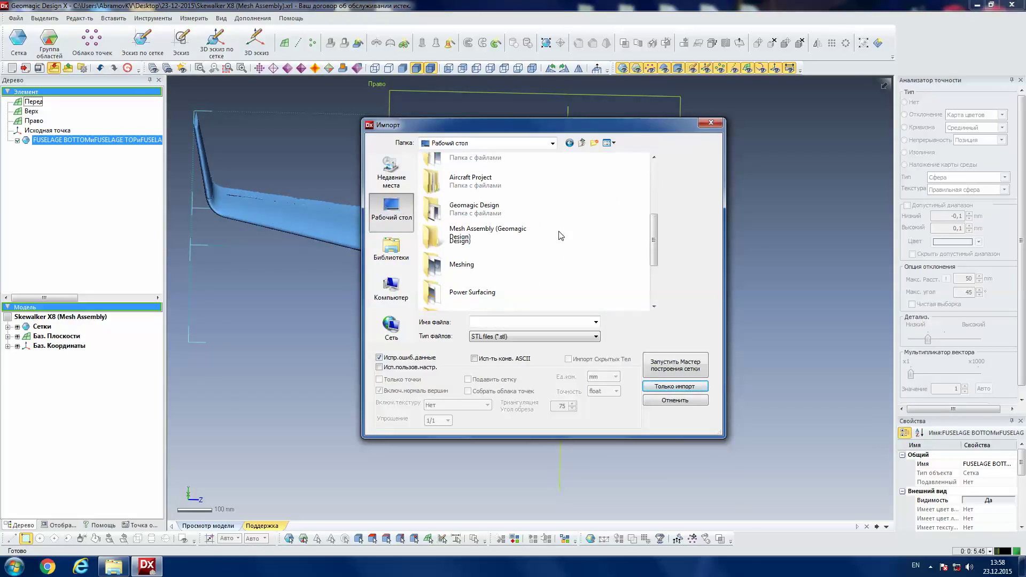
double_click(472, 186)
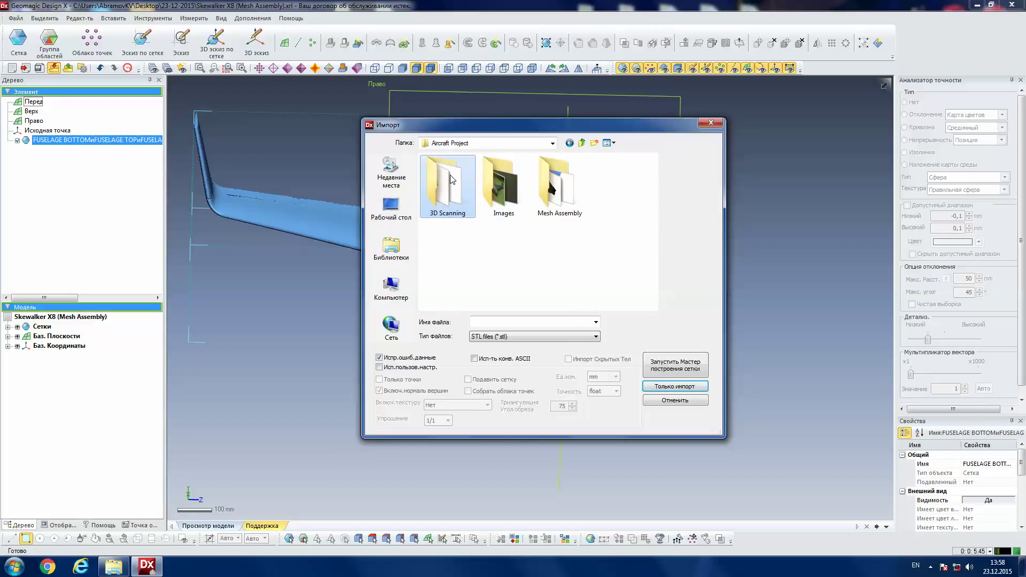
double_click(452, 186)
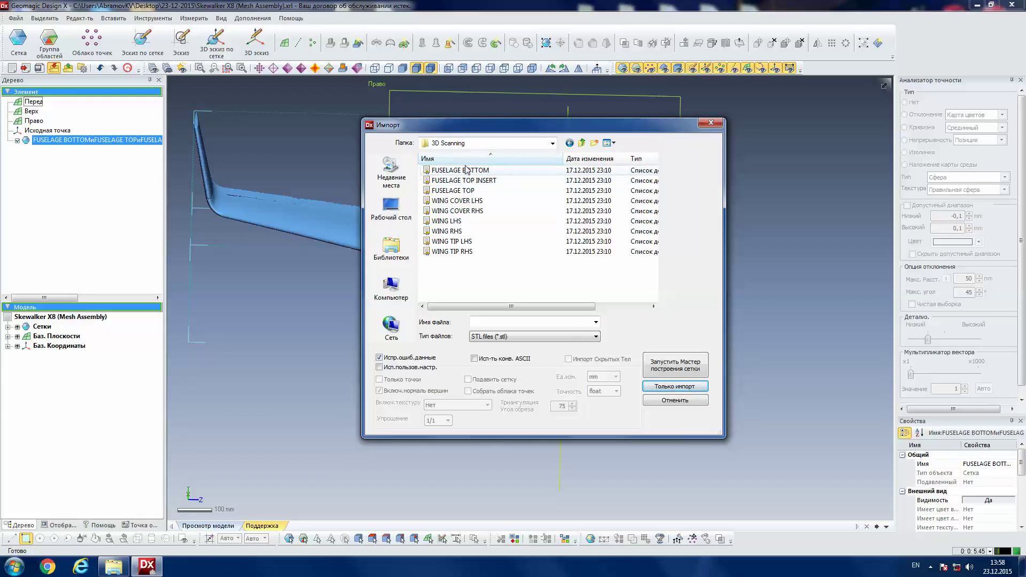
double_click(462, 170)
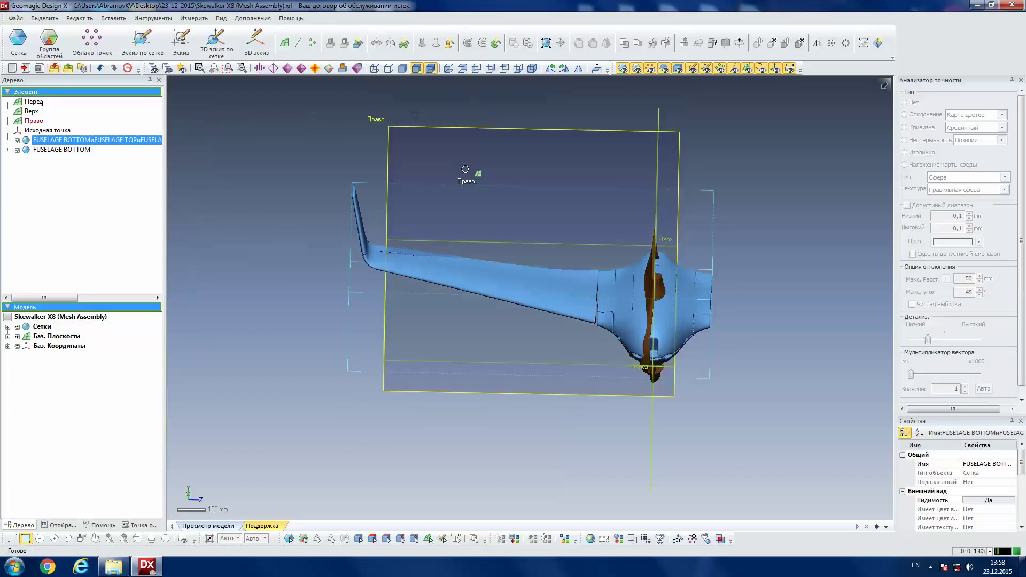
- Orbit the aircraft to inspect the underside, nose and wing root from several angles
right_click_drag(685, 218, 557, 233)
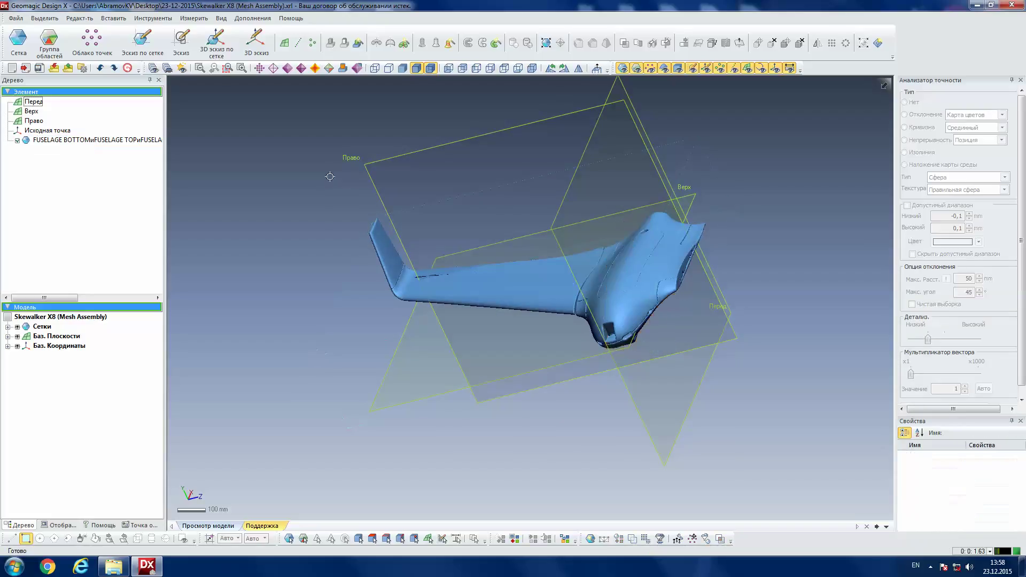
mouse_move(366, 301)
right_mouse_down()
mouse_move(486, 216)
mouse_move(633, 254)
right_mouse_up()
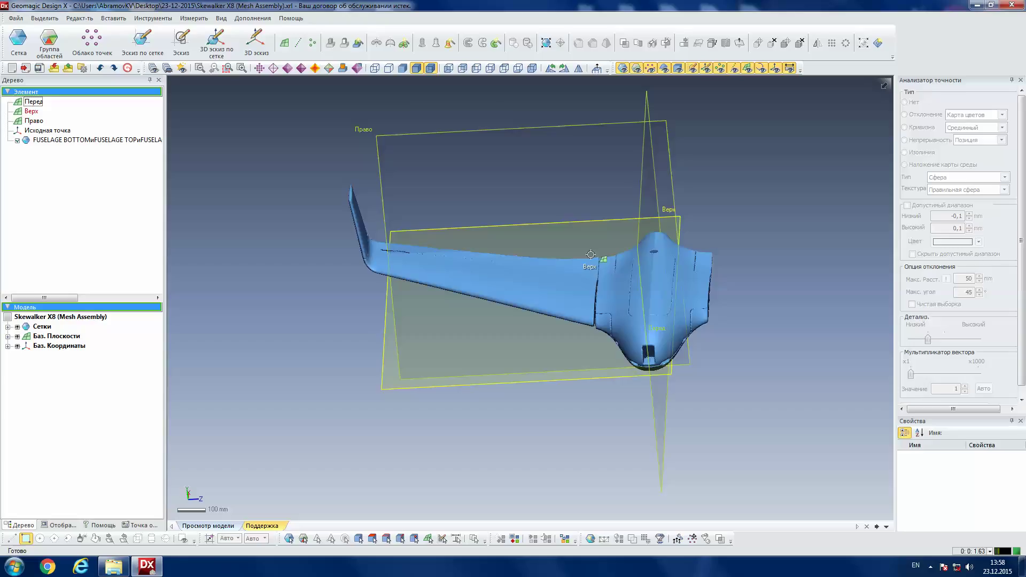
scroll(625, 249, "up", 3)
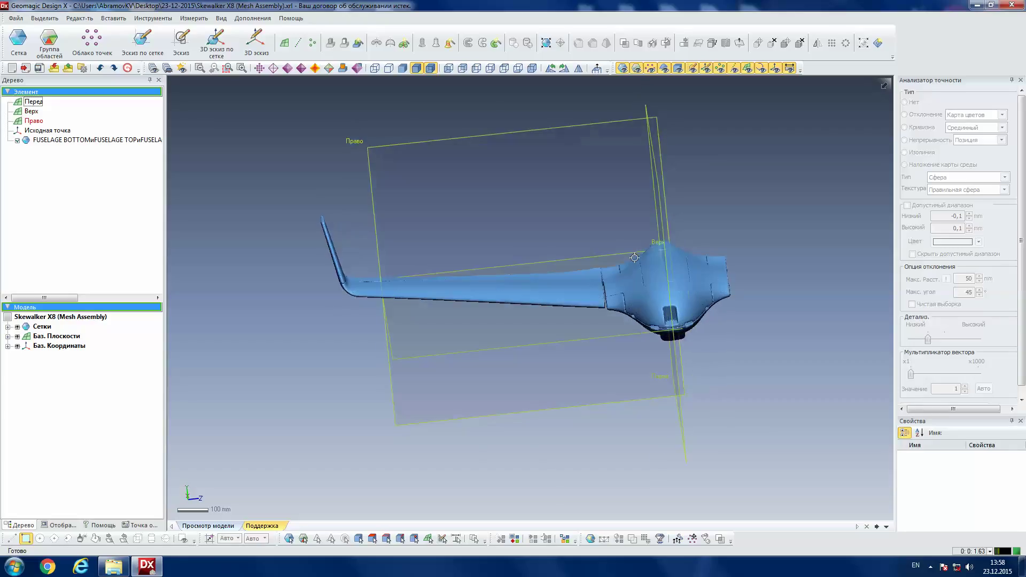
mouse_move(618, 245)
right_mouse_down()
mouse_move(671, 217)
mouse_move(657, 204)
mouse_move(692, 309)
mouse_move(654, 198)
mouse_move(577, 183)
mouse_move(483, 355)
mouse_move(739, 322)
mouse_move(734, 337)
mouse_move(668, 327)
right_mouse_up()
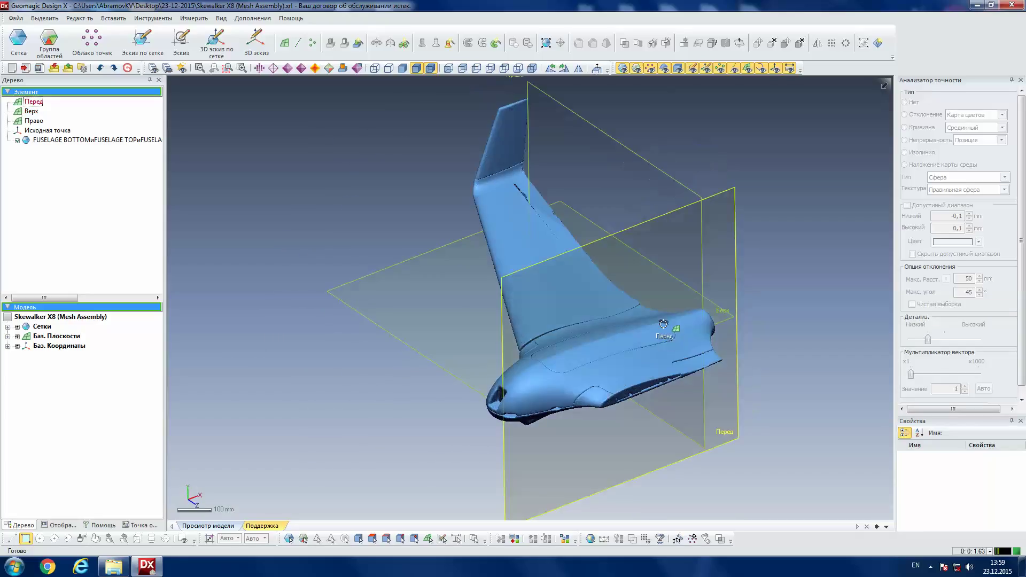
mouse_move(392, 231)
right_mouse_down()
mouse_move(334, 217)
mouse_move(356, 233)
right_mouse_up()
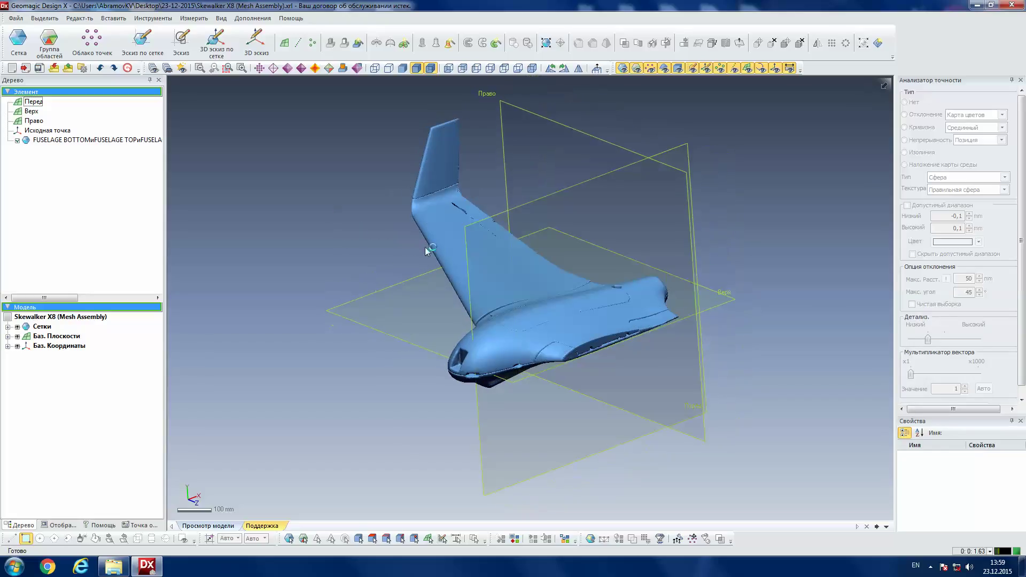
mouse_move(432, 252)
right_mouse_down()
mouse_move(457, 236)
mouse_move(454, 221)
right_mouse_up()
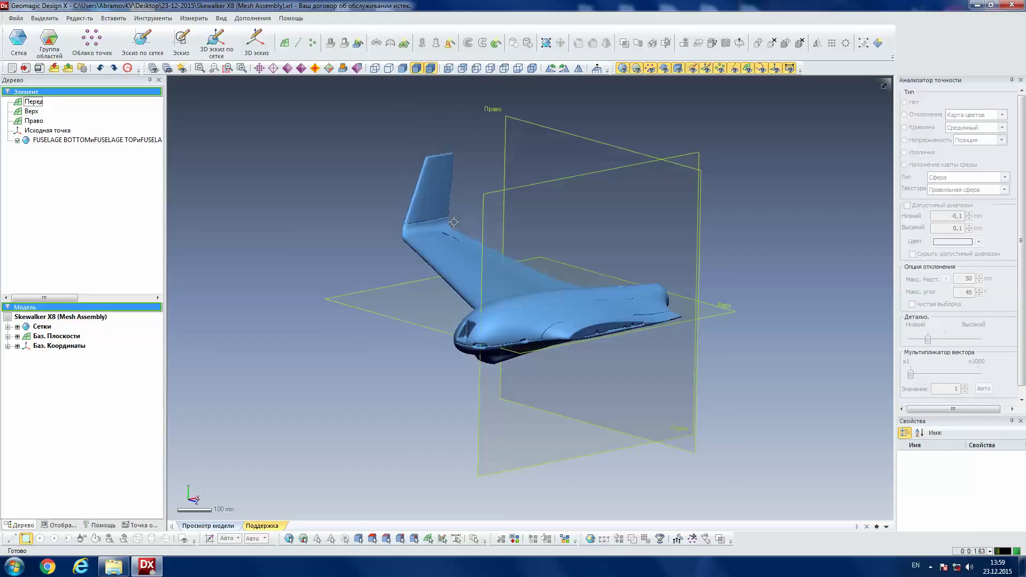
left_click(160, 18)
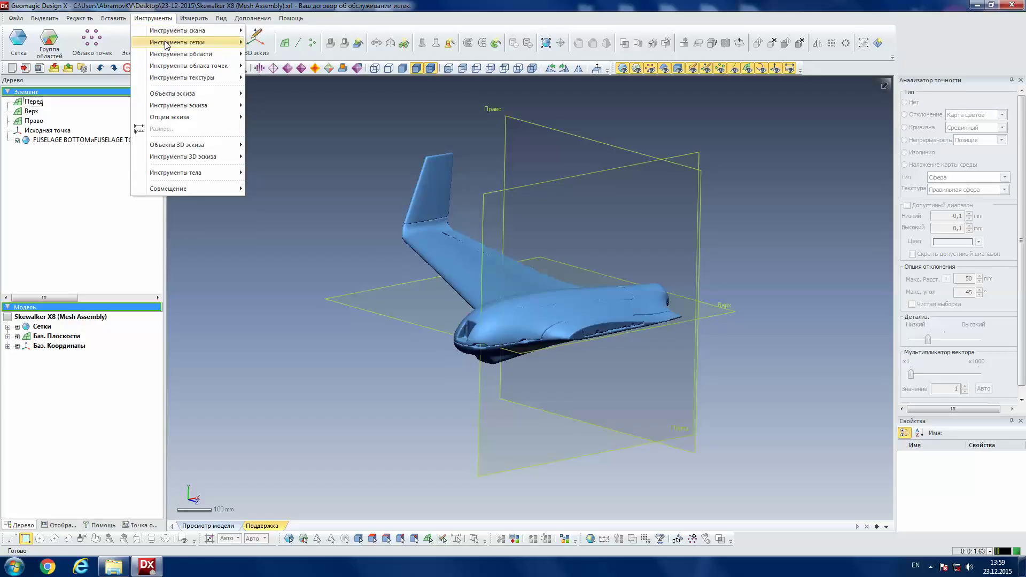
mouse_move(178, 41)
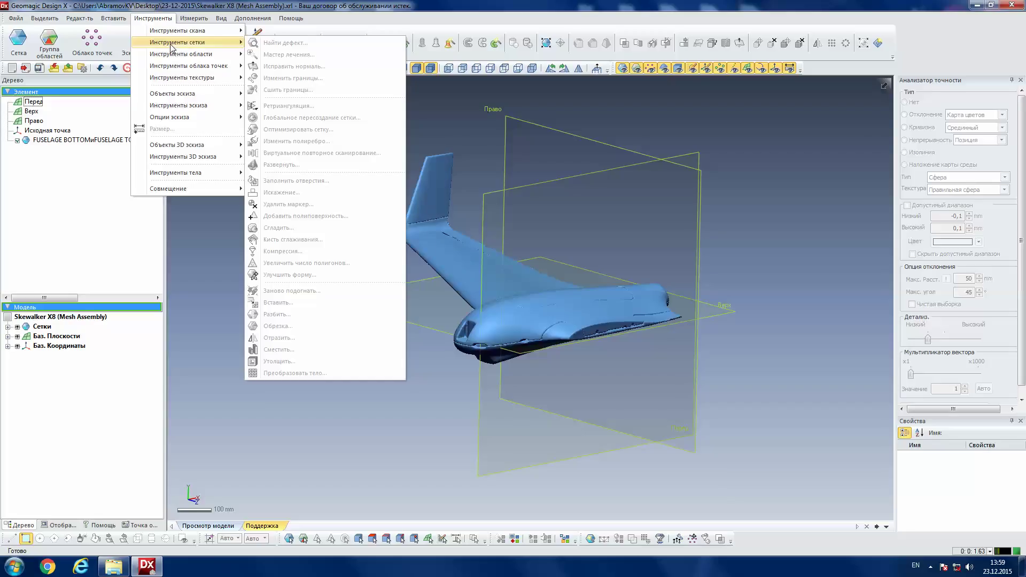
- Select the merged fuselage mesh, enter Сетка editing, and start Defeature from Mesh Tools
mouse_move(172, 93)
left_click(617, 194)
left_click(614, 257)
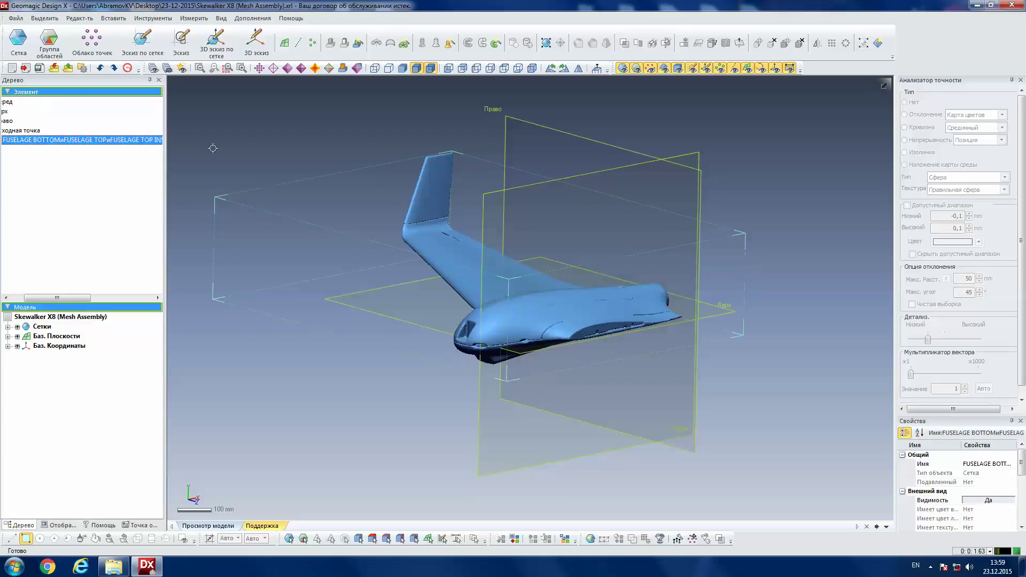
left_click(18, 43)
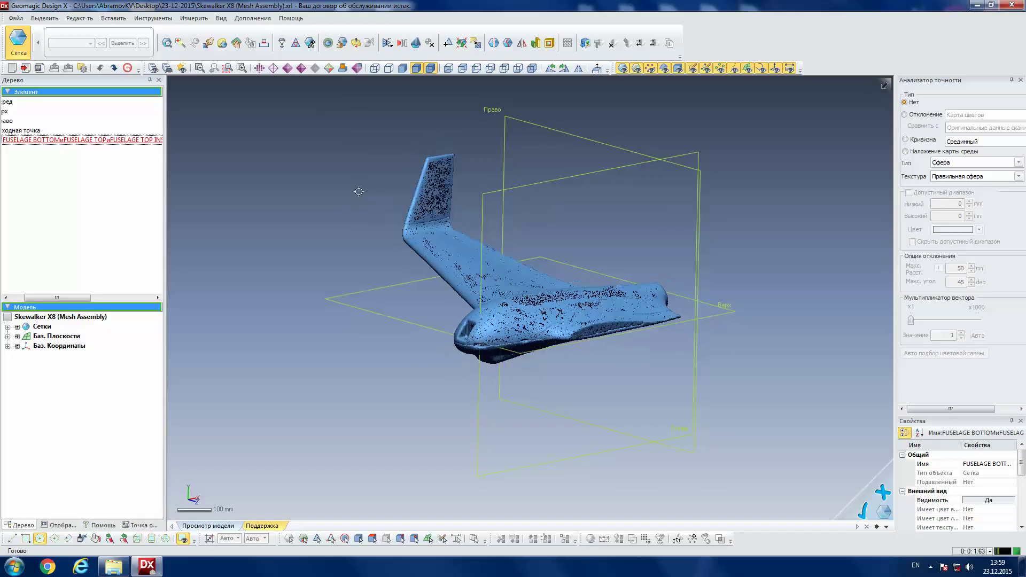
left_click(126, 19)
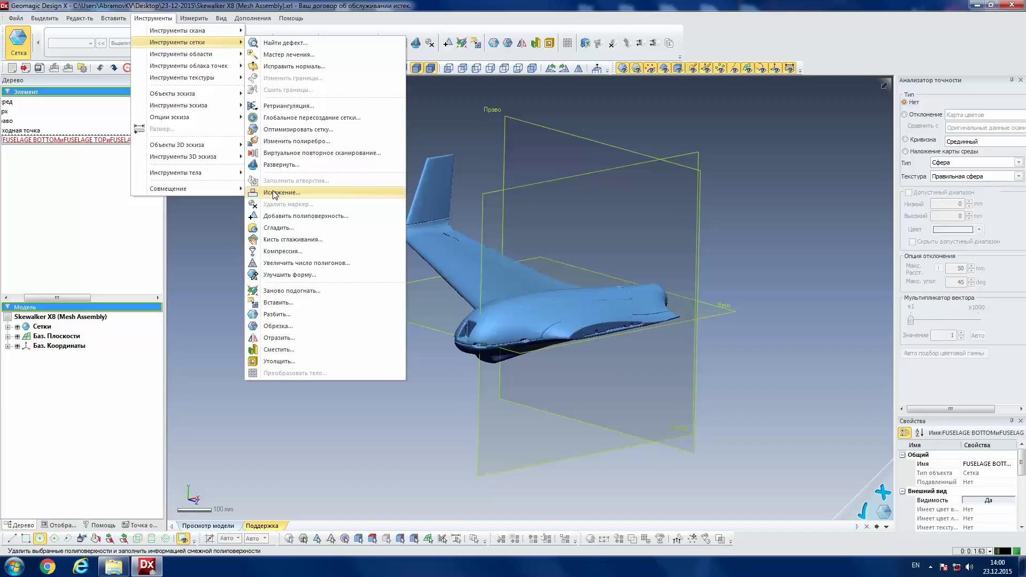
left_click(276, 196)
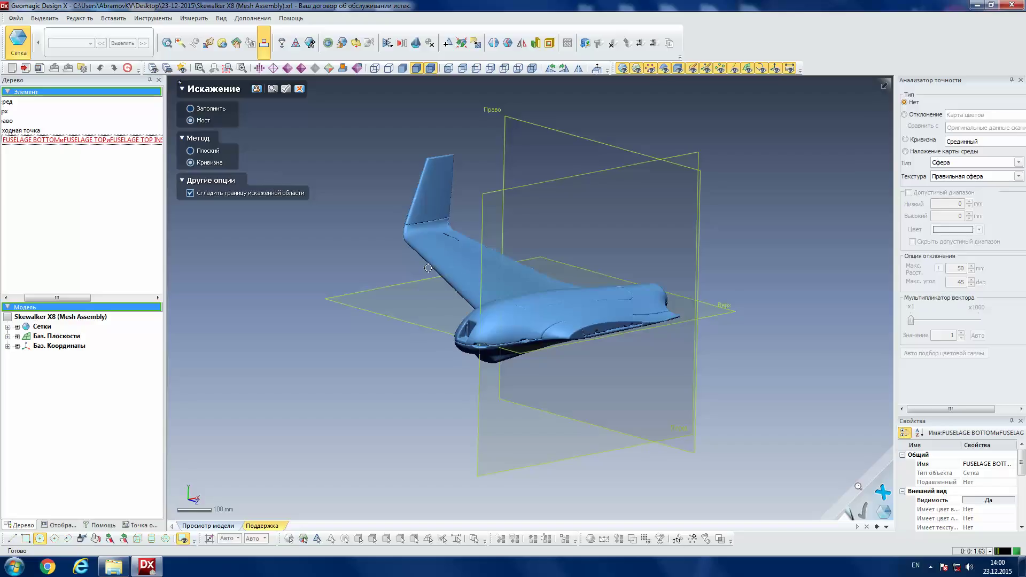
- Zoom and orbit the view onto the seam gap at the wing root
scroll(446, 299, "down", 2)
scroll(470, 292, "up", 3)
scroll(523, 306, "up", 2)
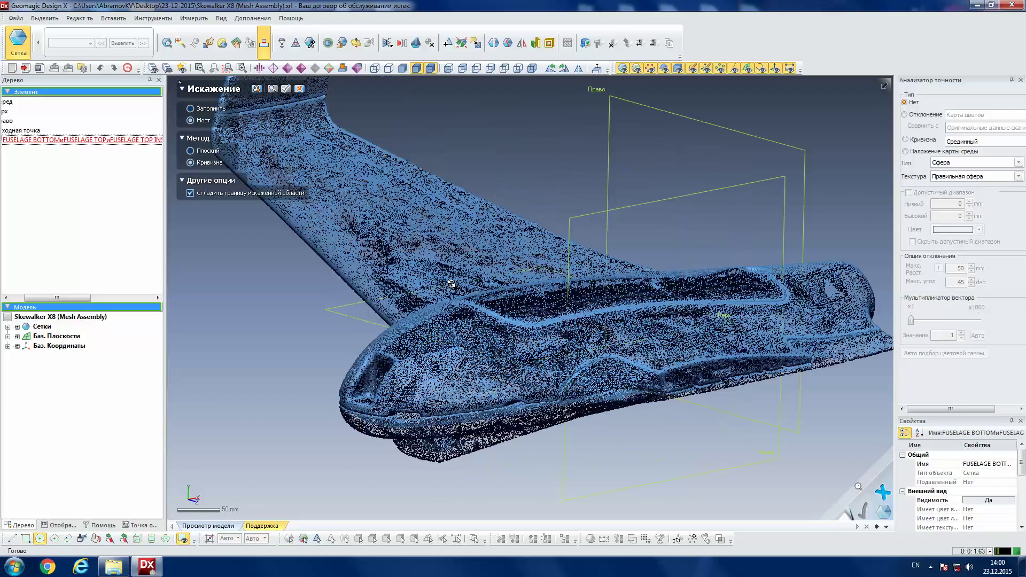
scroll(453, 312, "up", 1)
right_click_drag(510, 305, 514, 300)
scroll(497, 315, "up", 1)
scroll(475, 328, "up", 1)
scroll(470, 337, "up", 1)
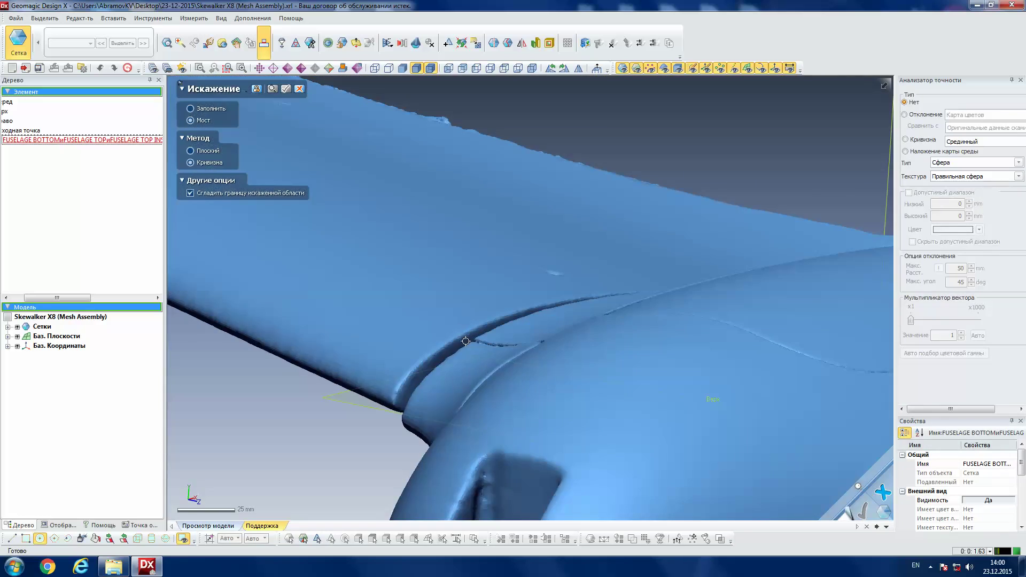
left_click(454, 353)
mouse_move(454, 354)
right_mouse_down()
mouse_move(628, 355)
mouse_move(620, 359)
mouse_move(631, 375)
right_mouse_up()
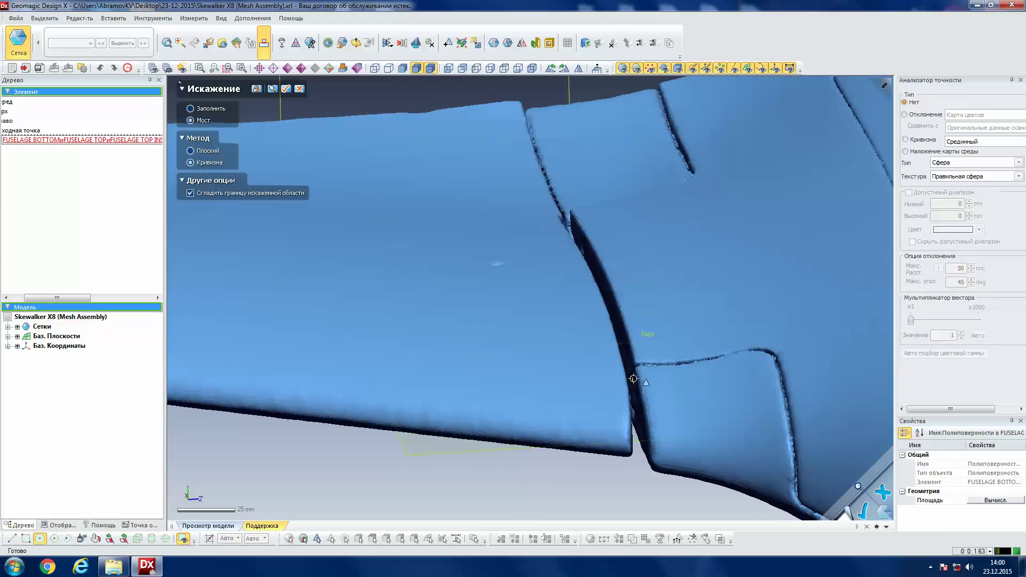
mouse_move(633, 378)
right_mouse_down()
mouse_move(542, 398)
mouse_move(504, 428)
mouse_move(554, 391)
right_mouse_up()
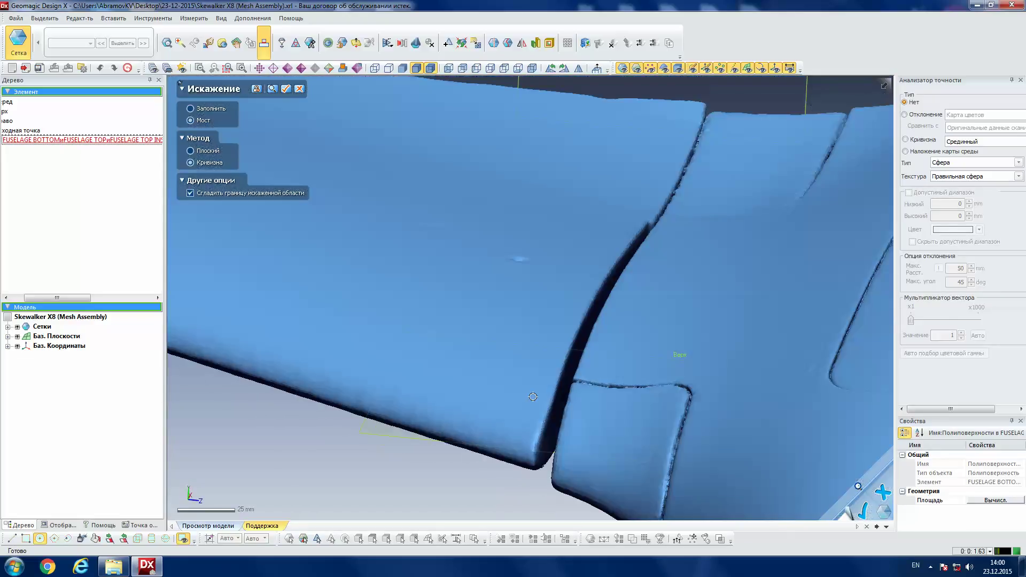
- Rectangle-select the mesh across the seam gap and apply the Defeature
left_click(556, 393)
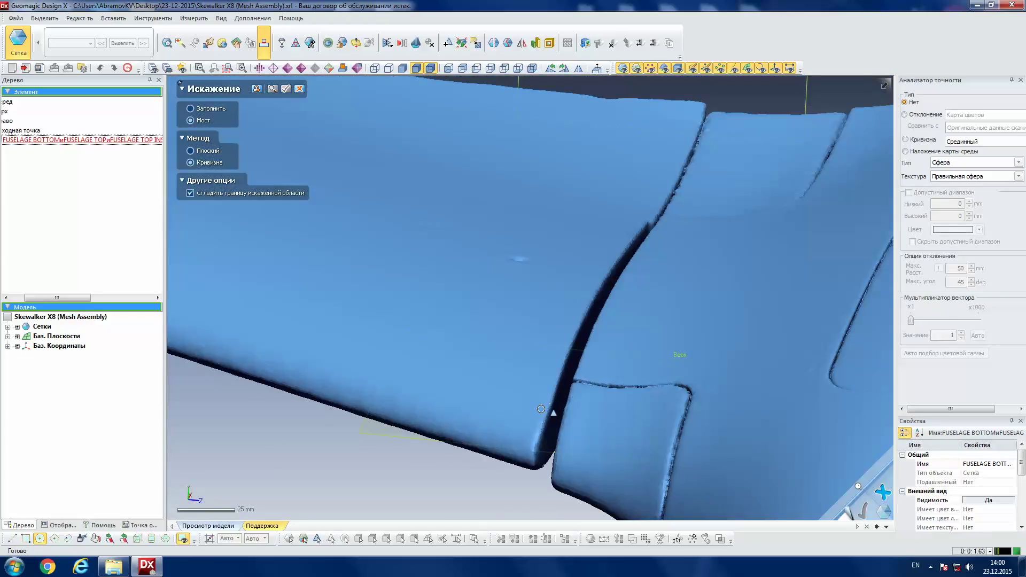
left_click(559, 393)
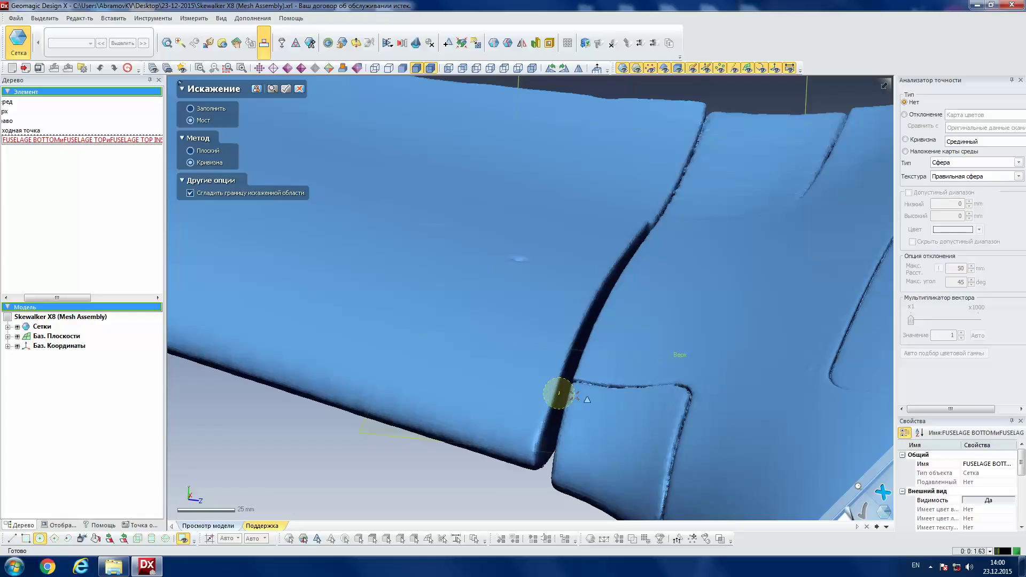
left_click(574, 395)
mouse_move(544, 398)
right_mouse_down()
mouse_move(570, 365)
mouse_move(520, 195)
right_mouse_up()
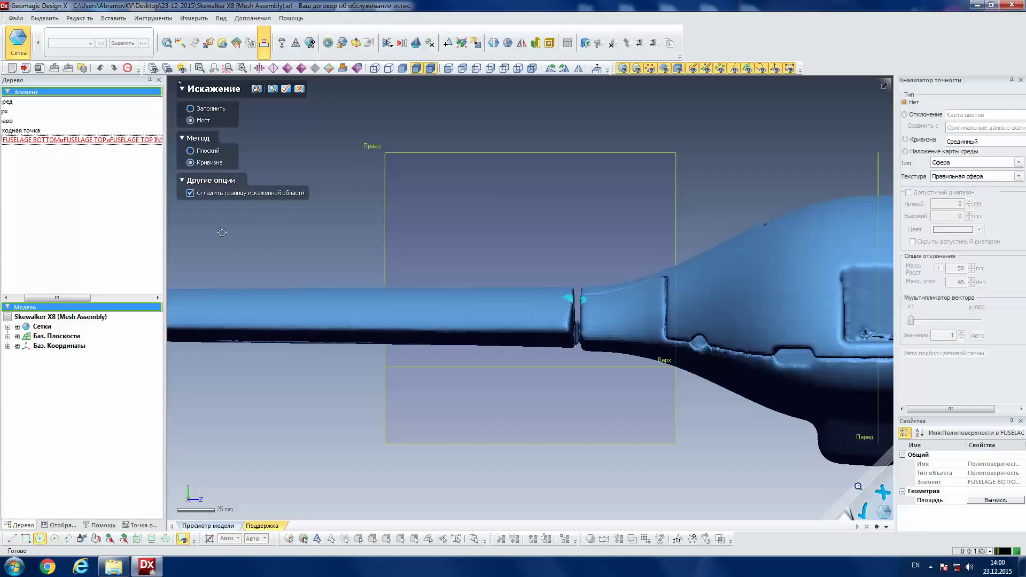
left_click(28, 541)
left_click_drag(561, 276, 597, 359)
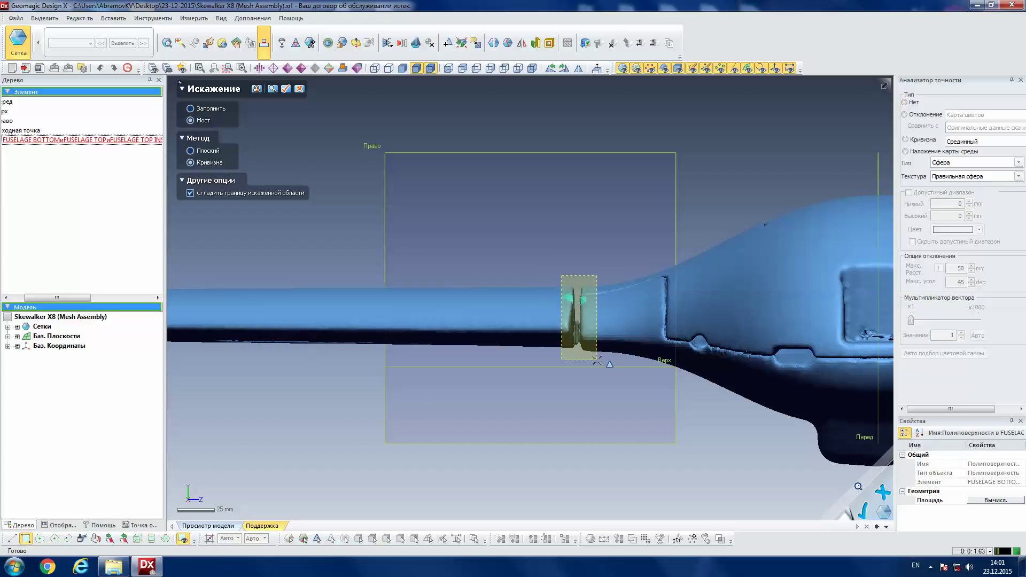
left_click(286, 90)
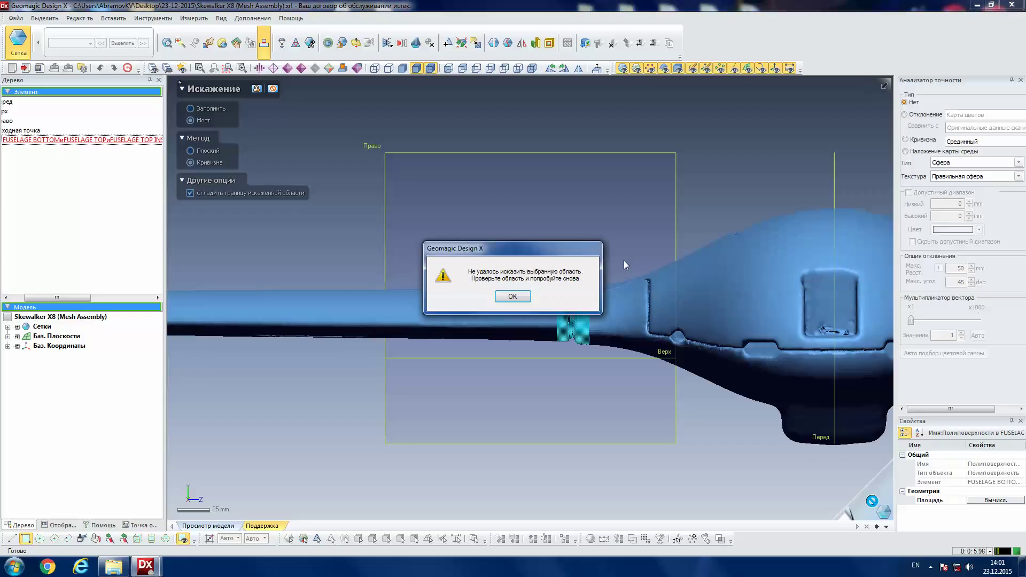
- Dismiss the defeature failure message, exit Defeature with Esc, and reopen the tool categories
left_click(520, 297)
key("Escape")
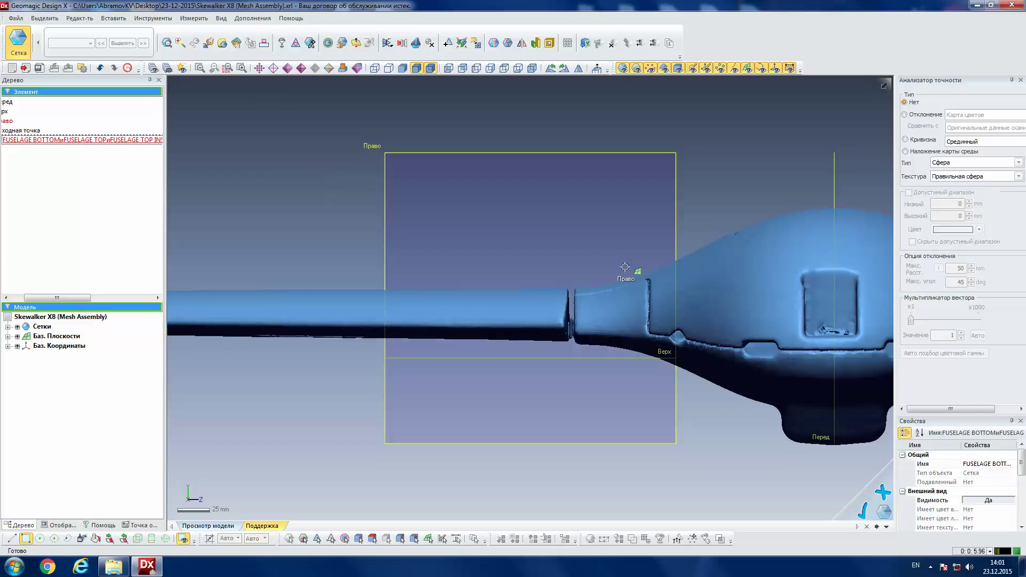
right_click_drag(327, 183, 623, 266)
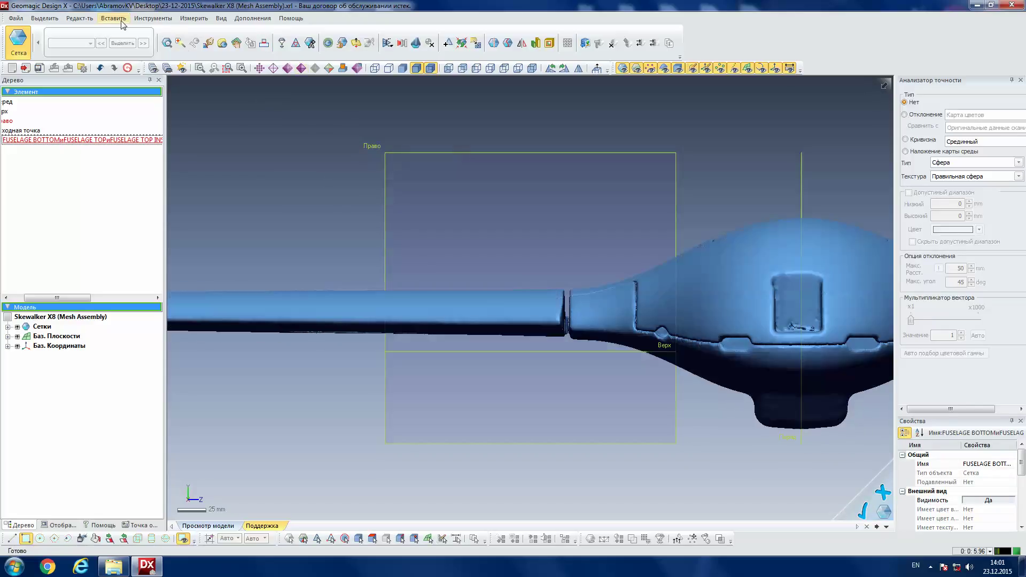
left_click(153, 18)
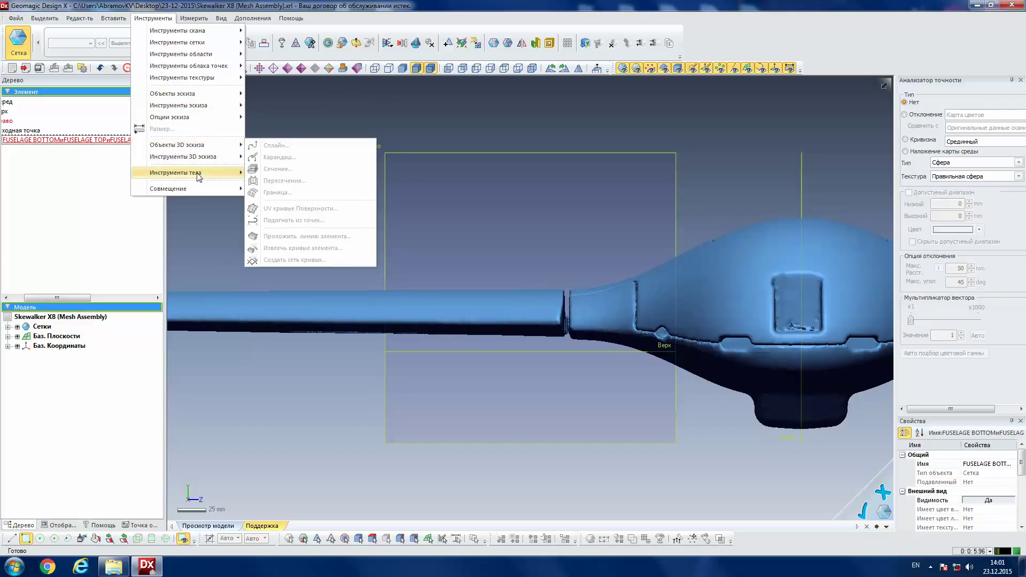
mouse_move(177, 41)
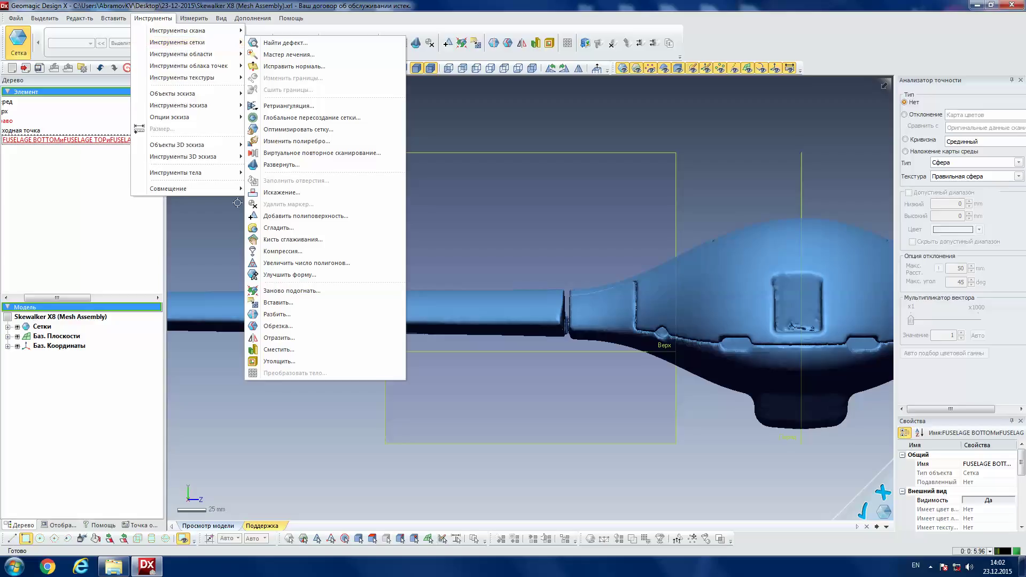
- Start the Заново подогнать (Refit) command with the To Surface method
left_click(288, 294)
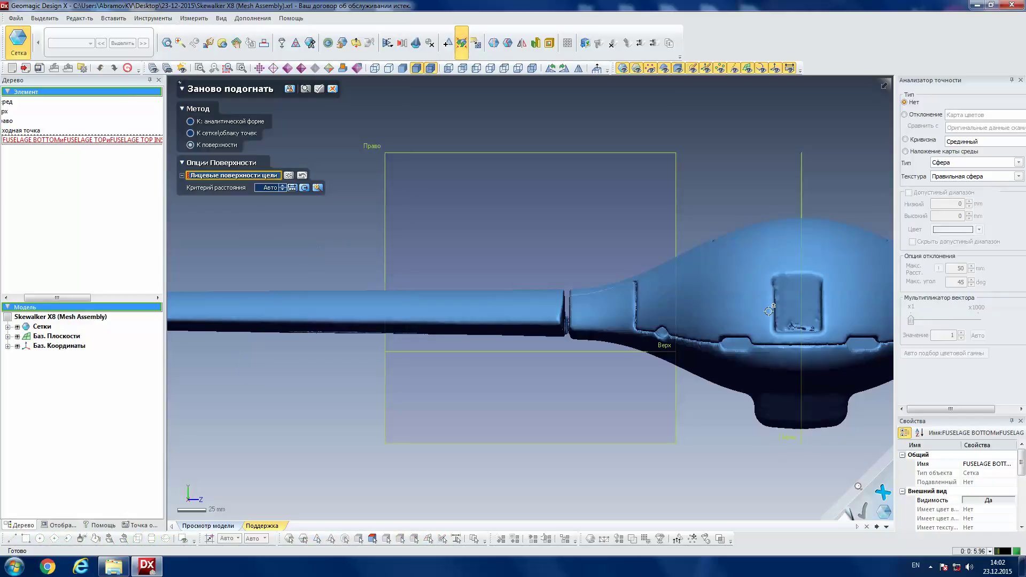
scroll(780, 306, "up", 2)
scroll(779, 306, "down", 2)
scroll(786, 310, "down", 1)
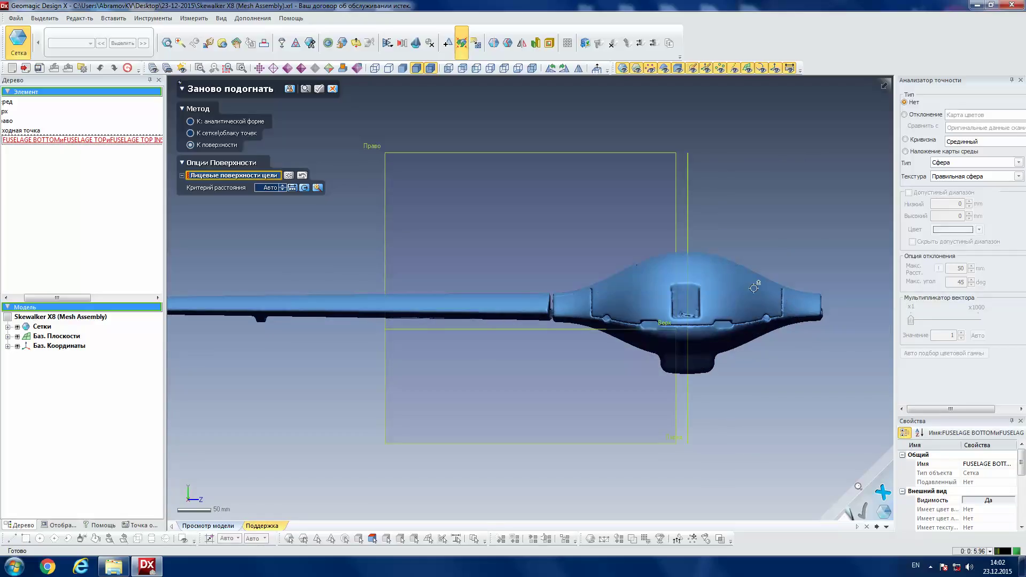